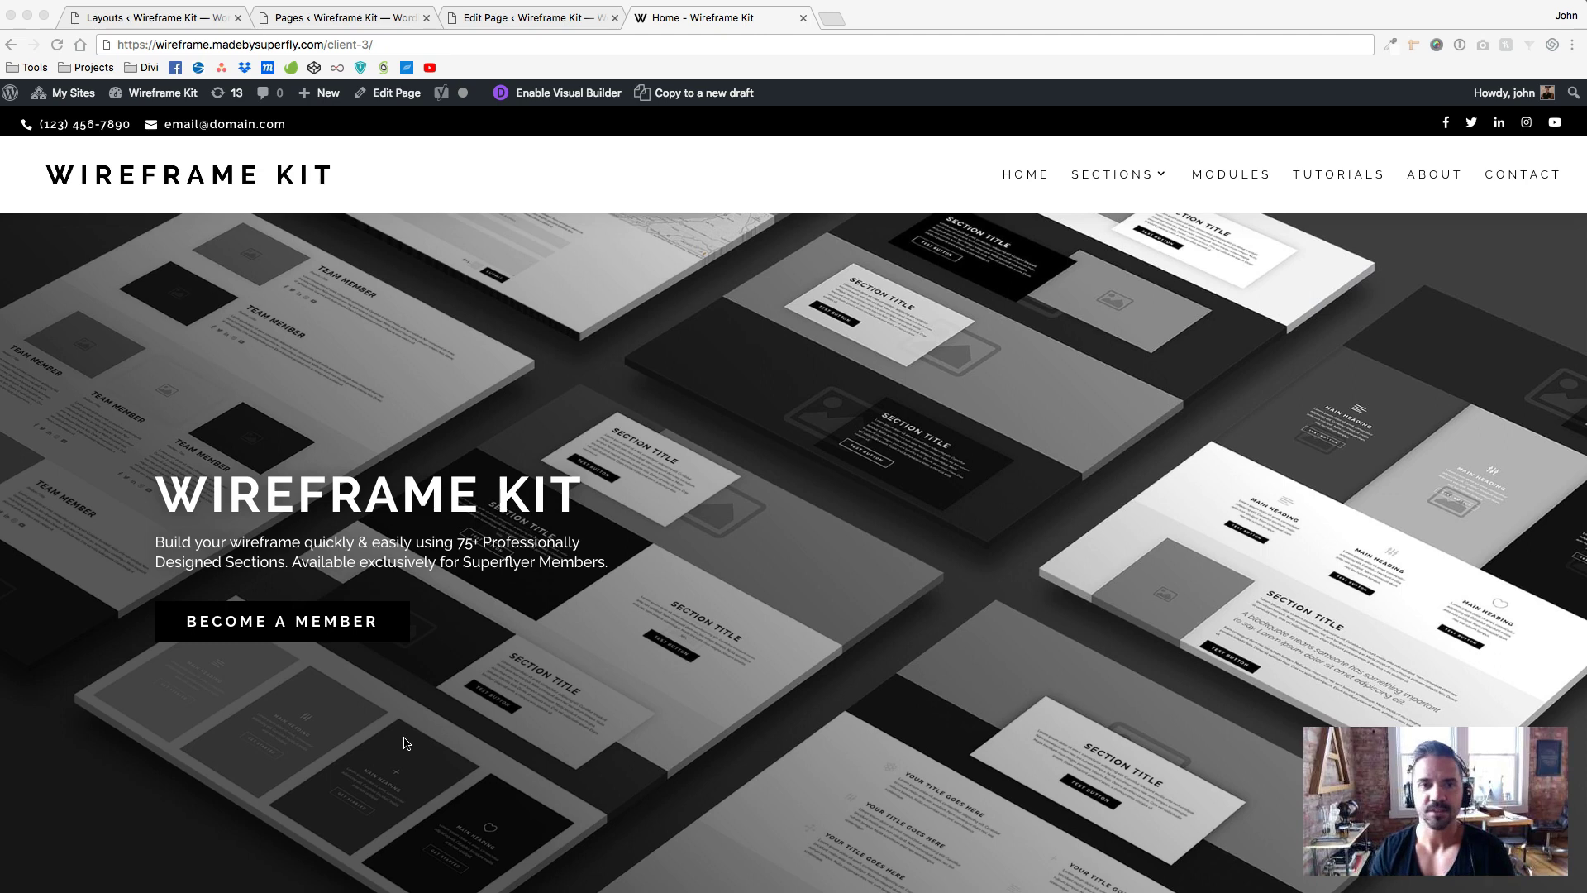
Reload the Wireframe Kit home page and open its Hero sections page.
{"action": "left_click", "coordinate": [759, 208]}
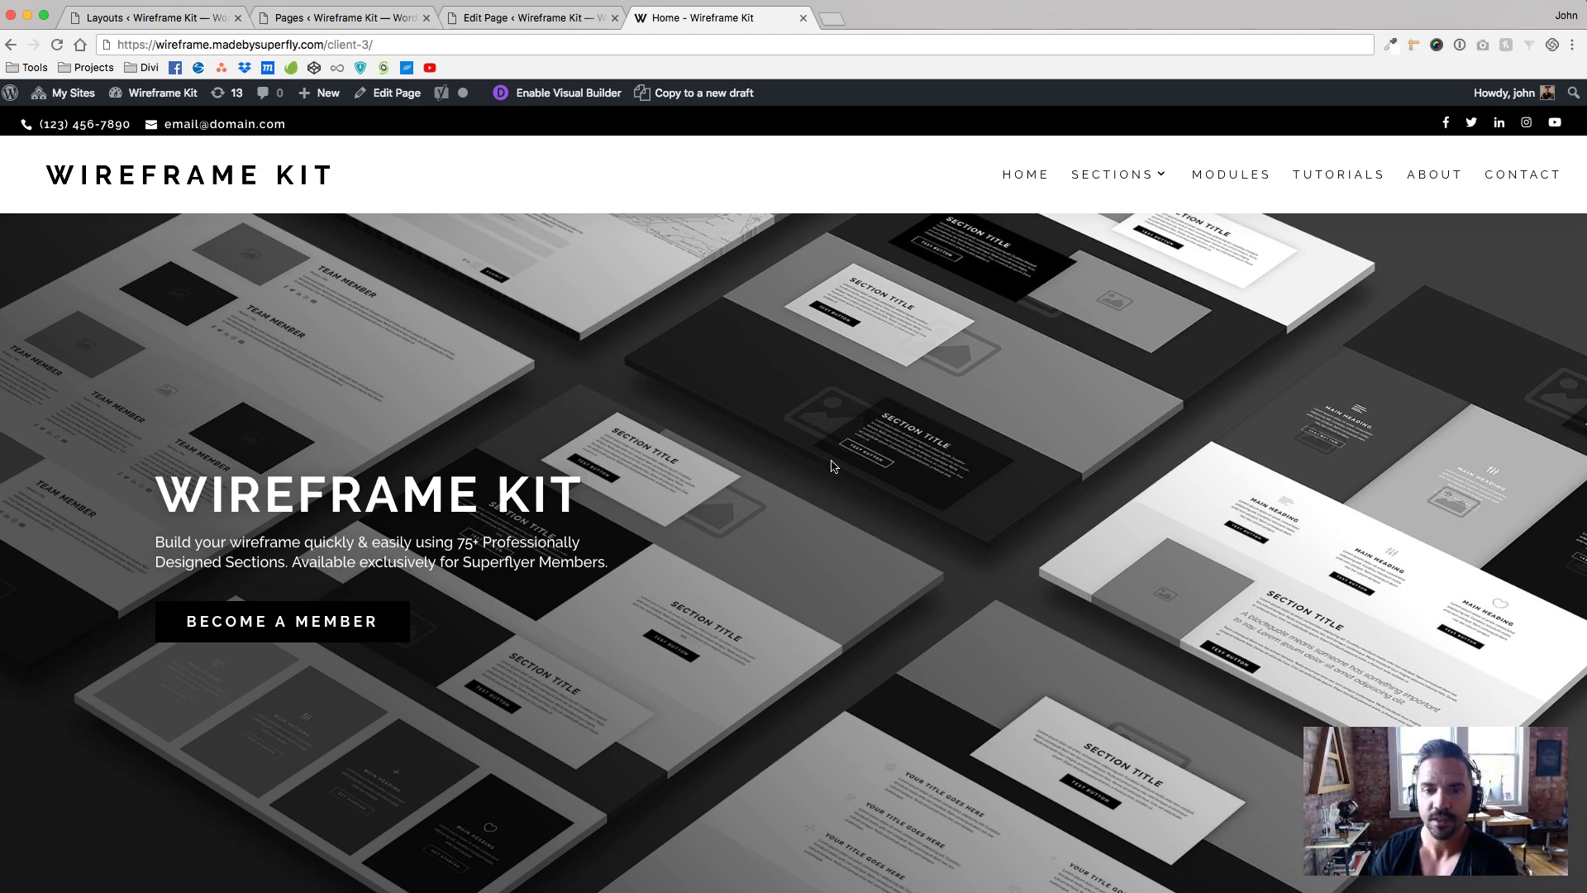
{"action": "key", "text": "super+r"}
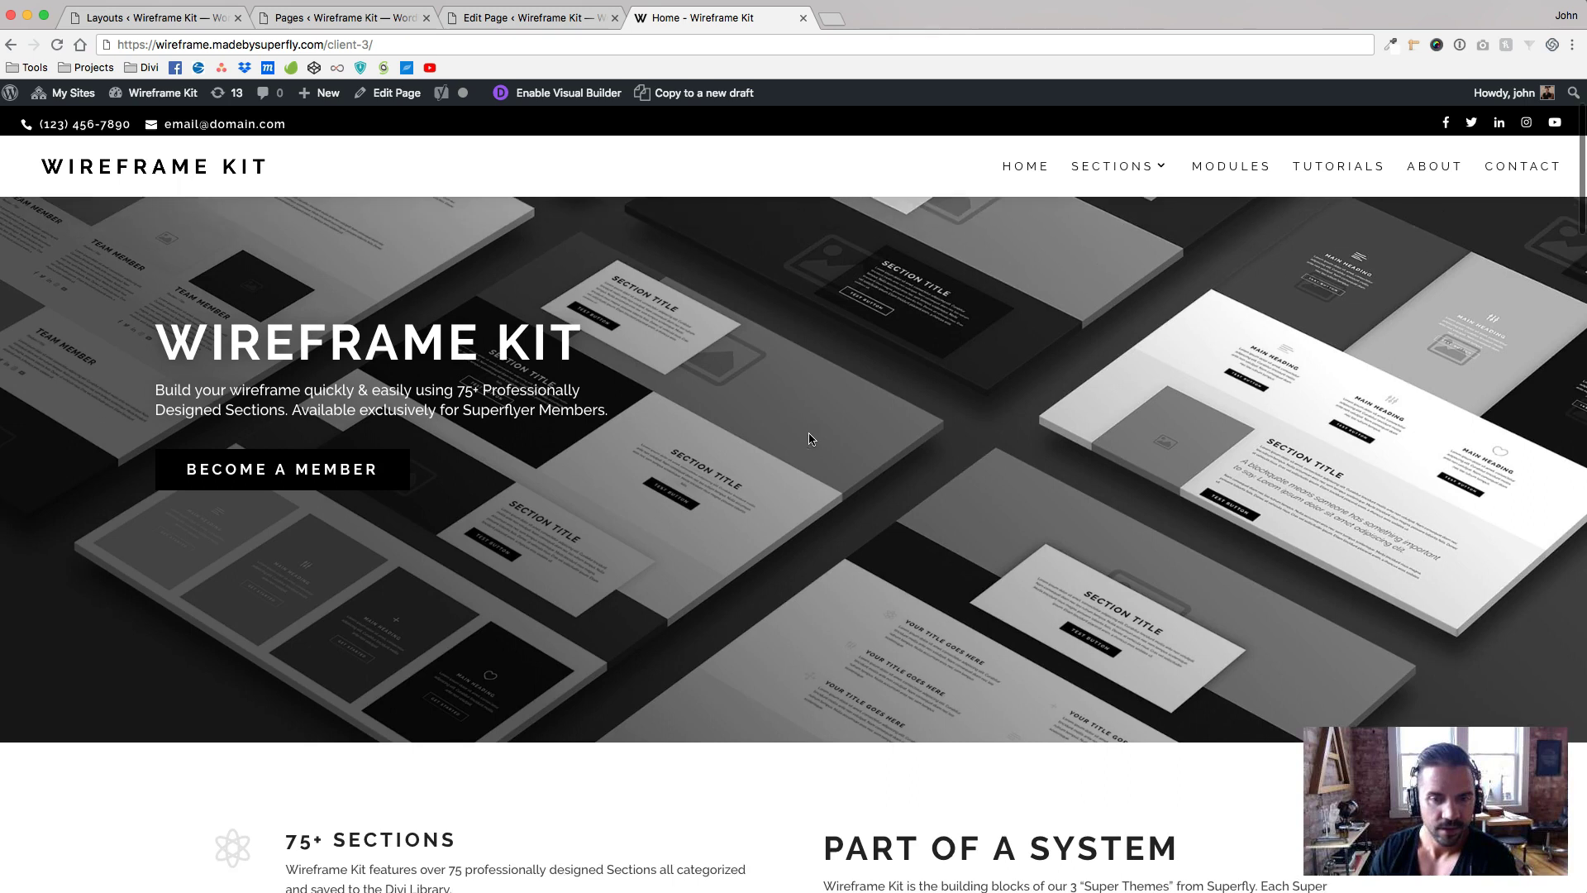
{"action": "mouse_move", "coordinate": [1151, 173]}
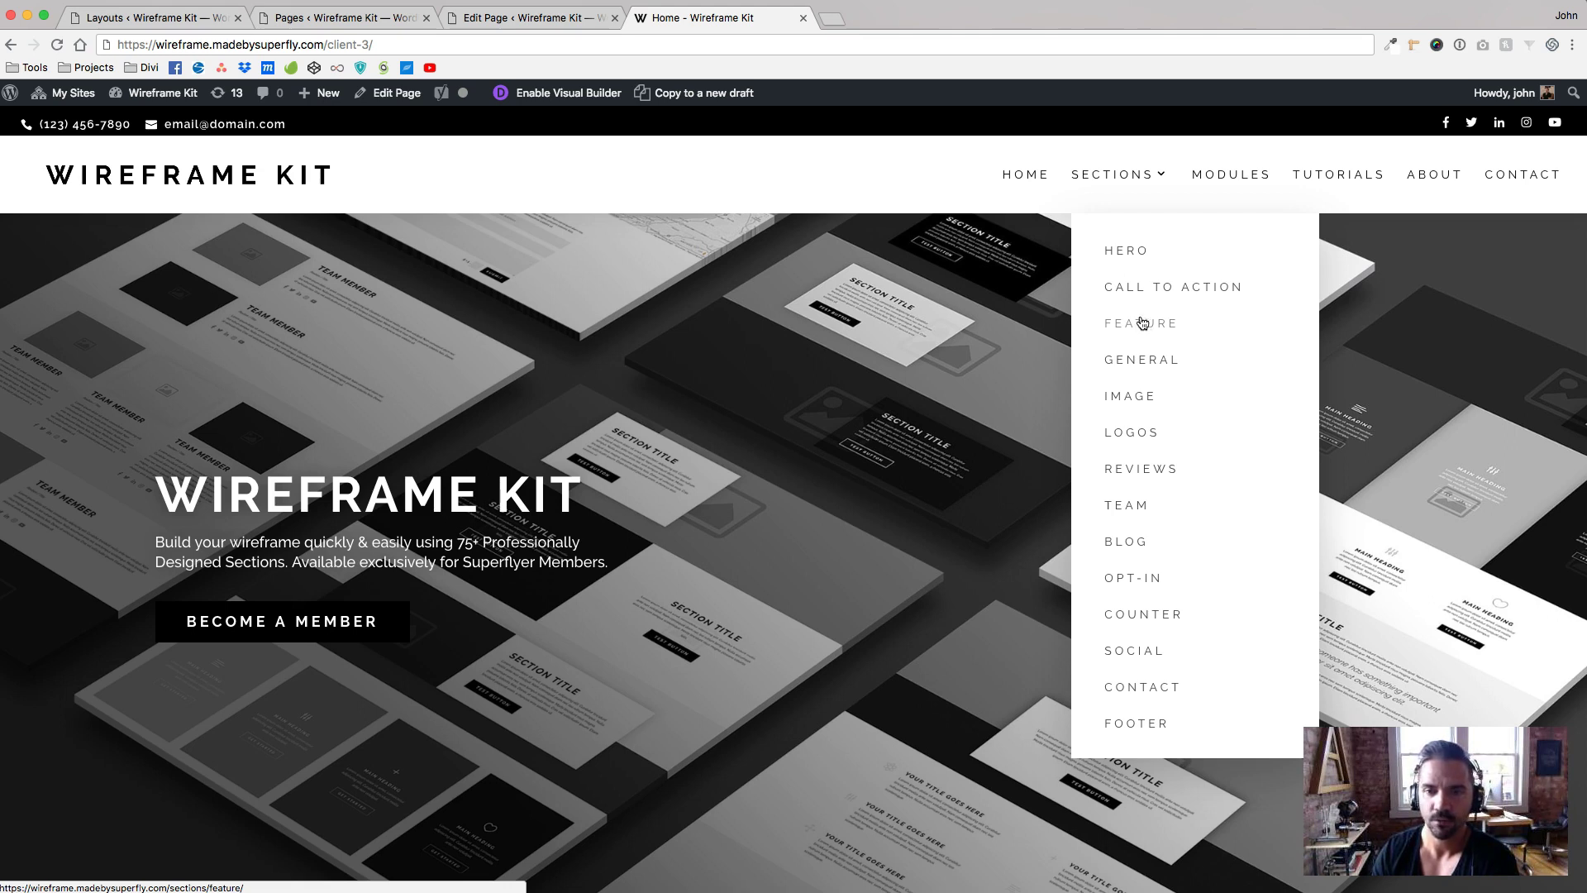
{"action": "left_click", "coordinate": [1126, 250]}
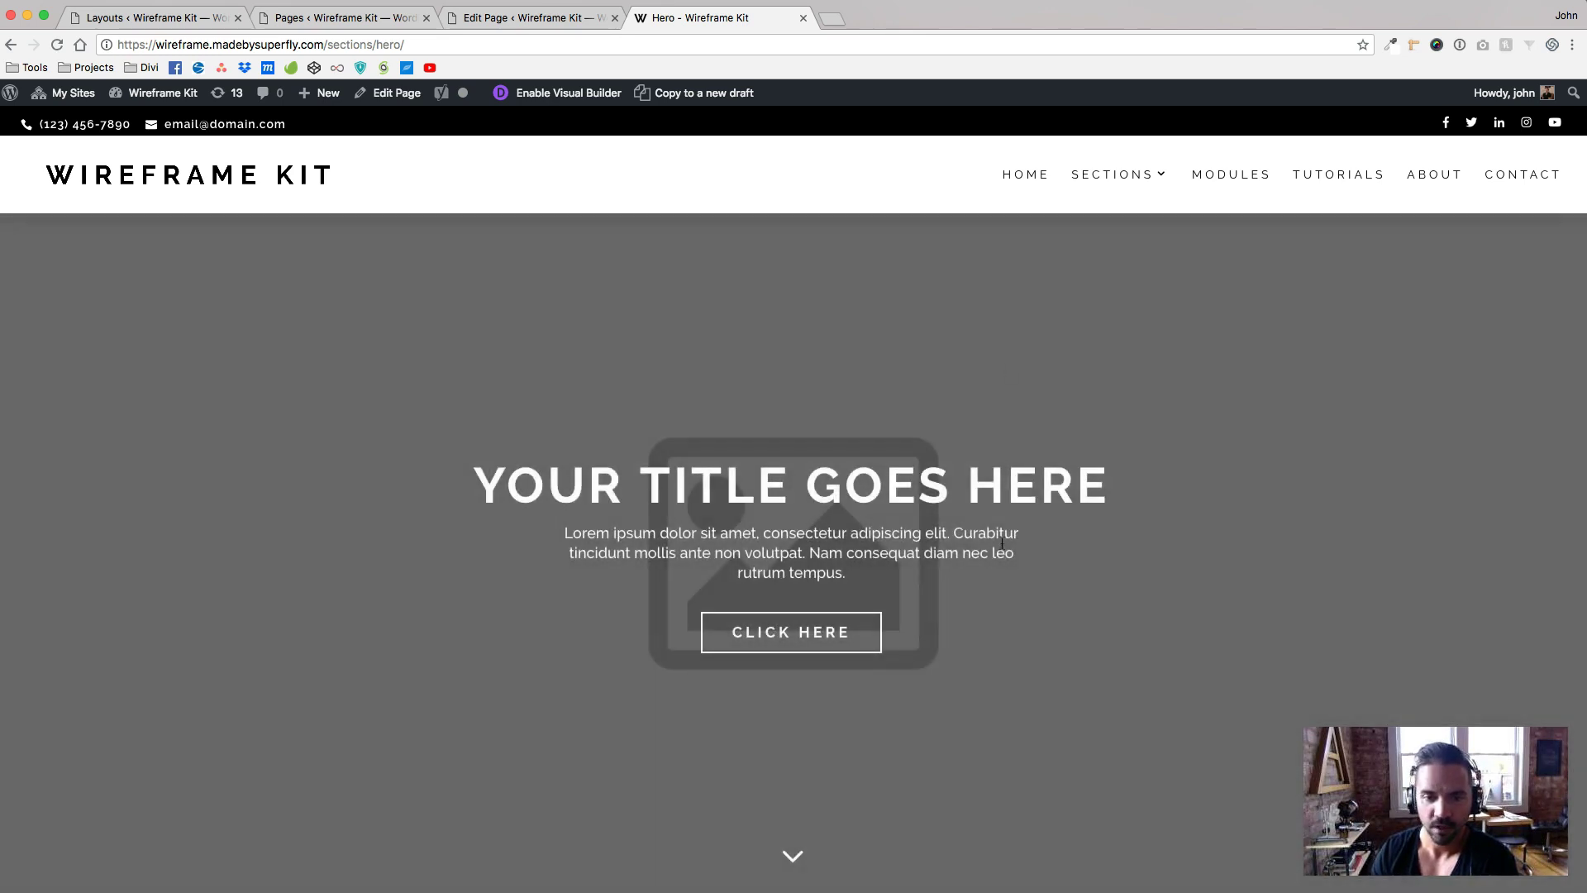
Look through the hero designs down to the two Interior Page Title sections above the footer.
{"action": "scroll", "coordinate": [1002, 543], "scroll_direction": "down", "scroll_amount": 15}
{"action": "scroll", "coordinate": [1002, 542], "scroll_direction": "down", "scroll_amount": 15}
{"action": "scroll", "coordinate": [1002, 542], "scroll_direction": "down", "scroll_amount": 15}
{"action": "scroll", "coordinate": [1002, 542], "scroll_direction": "down", "scroll_amount": 2}
{"action": "scroll", "coordinate": [1002, 543], "scroll_direction": "up", "scroll_amount": 3}
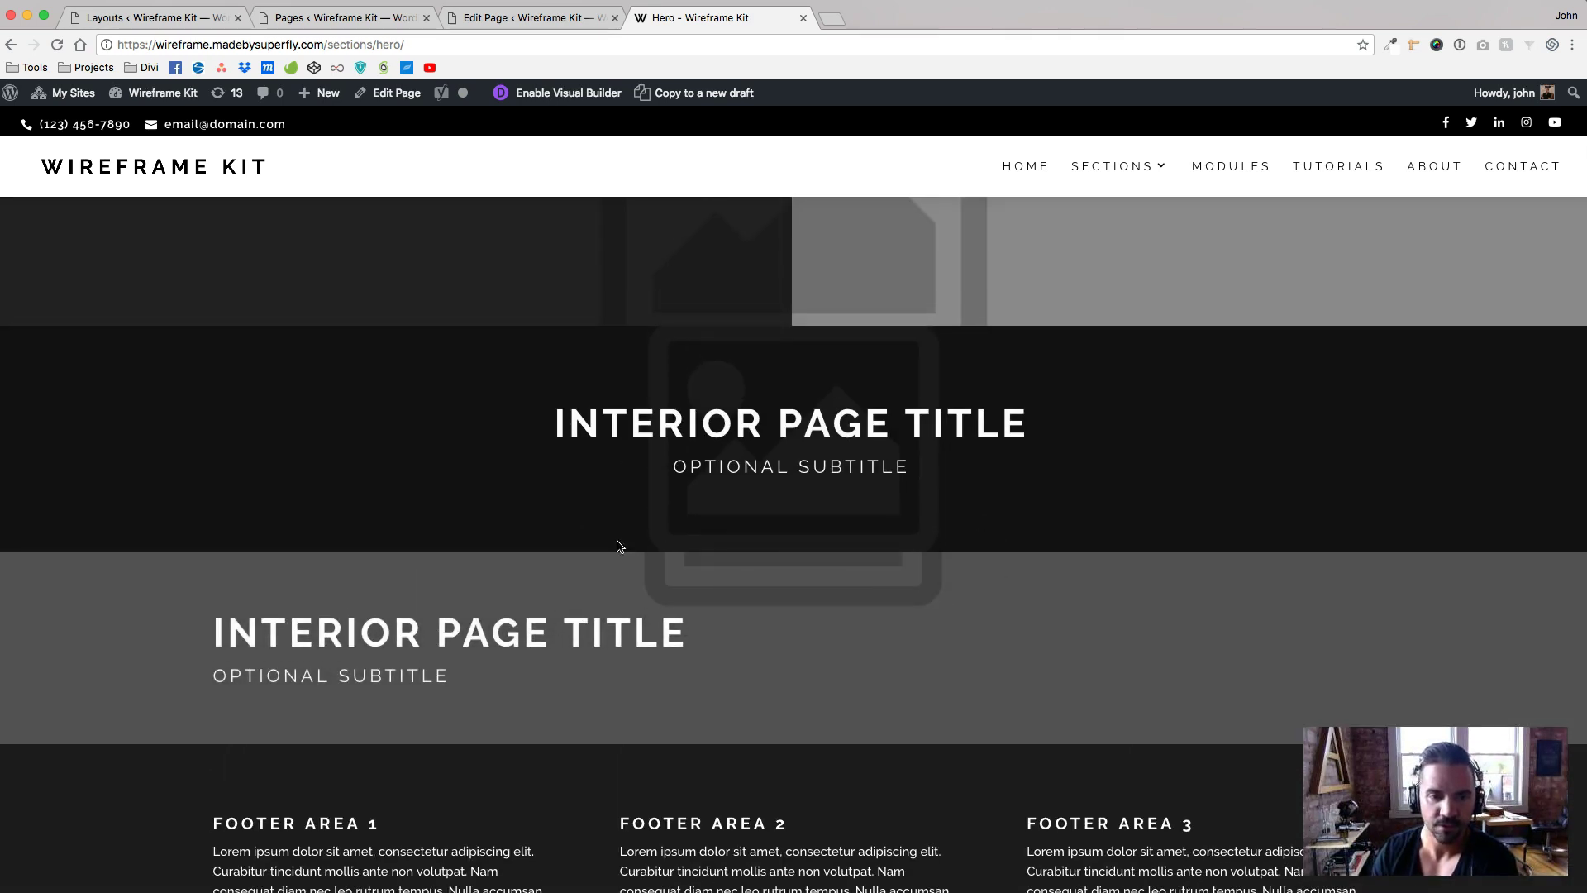
{"action": "scroll", "coordinate": [940, 447], "scroll_direction": "up", "scroll_amount": 3}
{"action": "scroll", "coordinate": [940, 447], "scroll_direction": "down", "scroll_amount": 5}
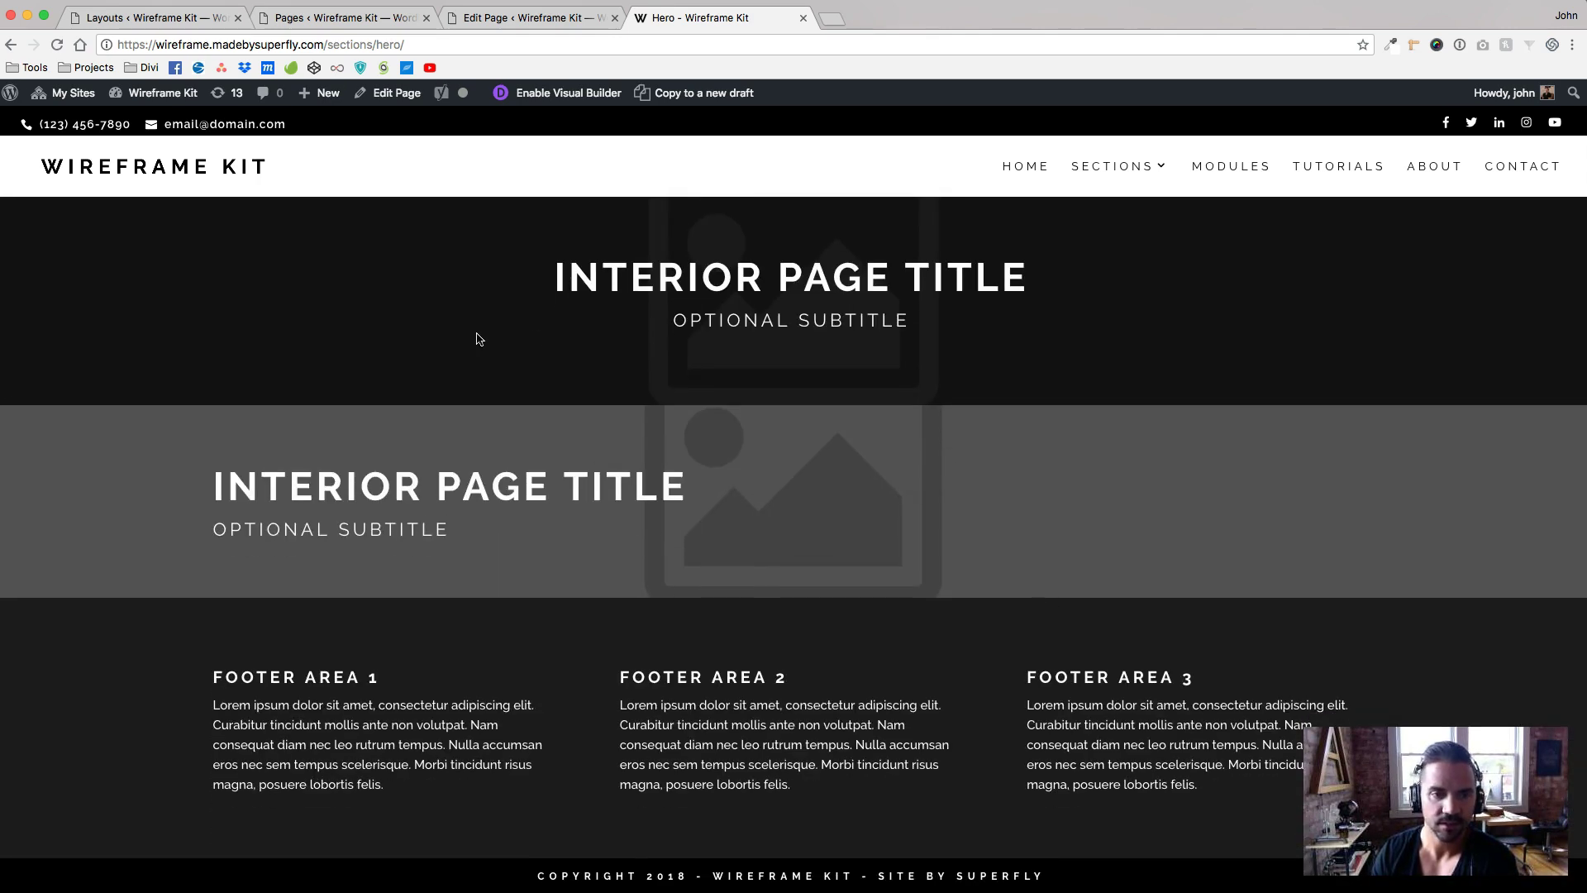
{"action": "scroll", "coordinate": [699, 348], "scroll_direction": "up", "scroll_amount": 3}
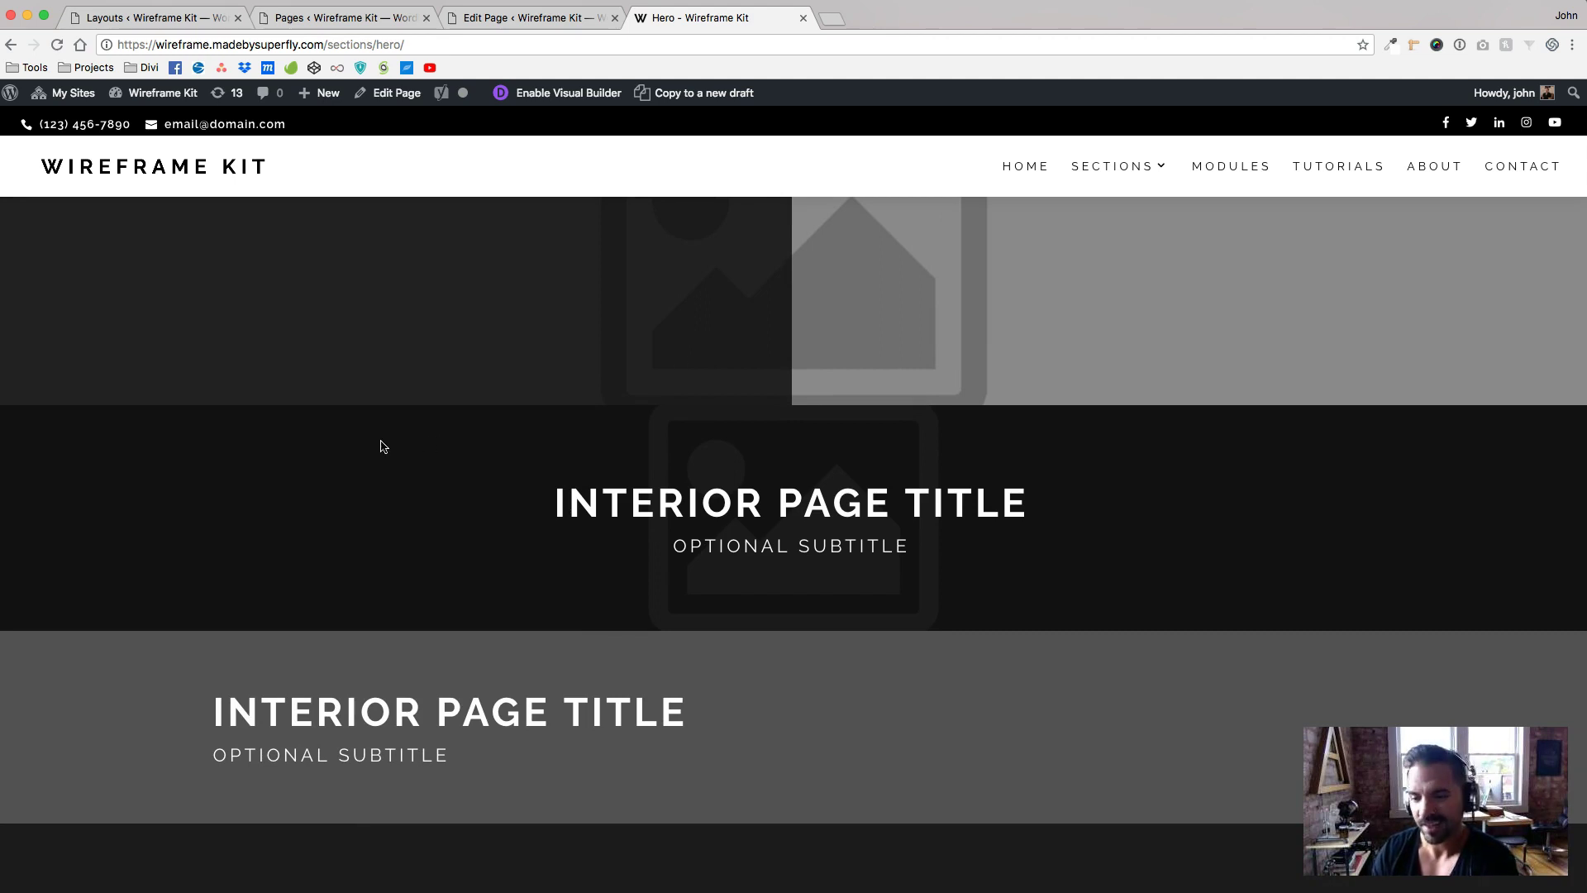
Review the Wireframe Kit sections saved in the Divi Library layouts list.
{"action": "left_click", "coordinate": [151, 17]}
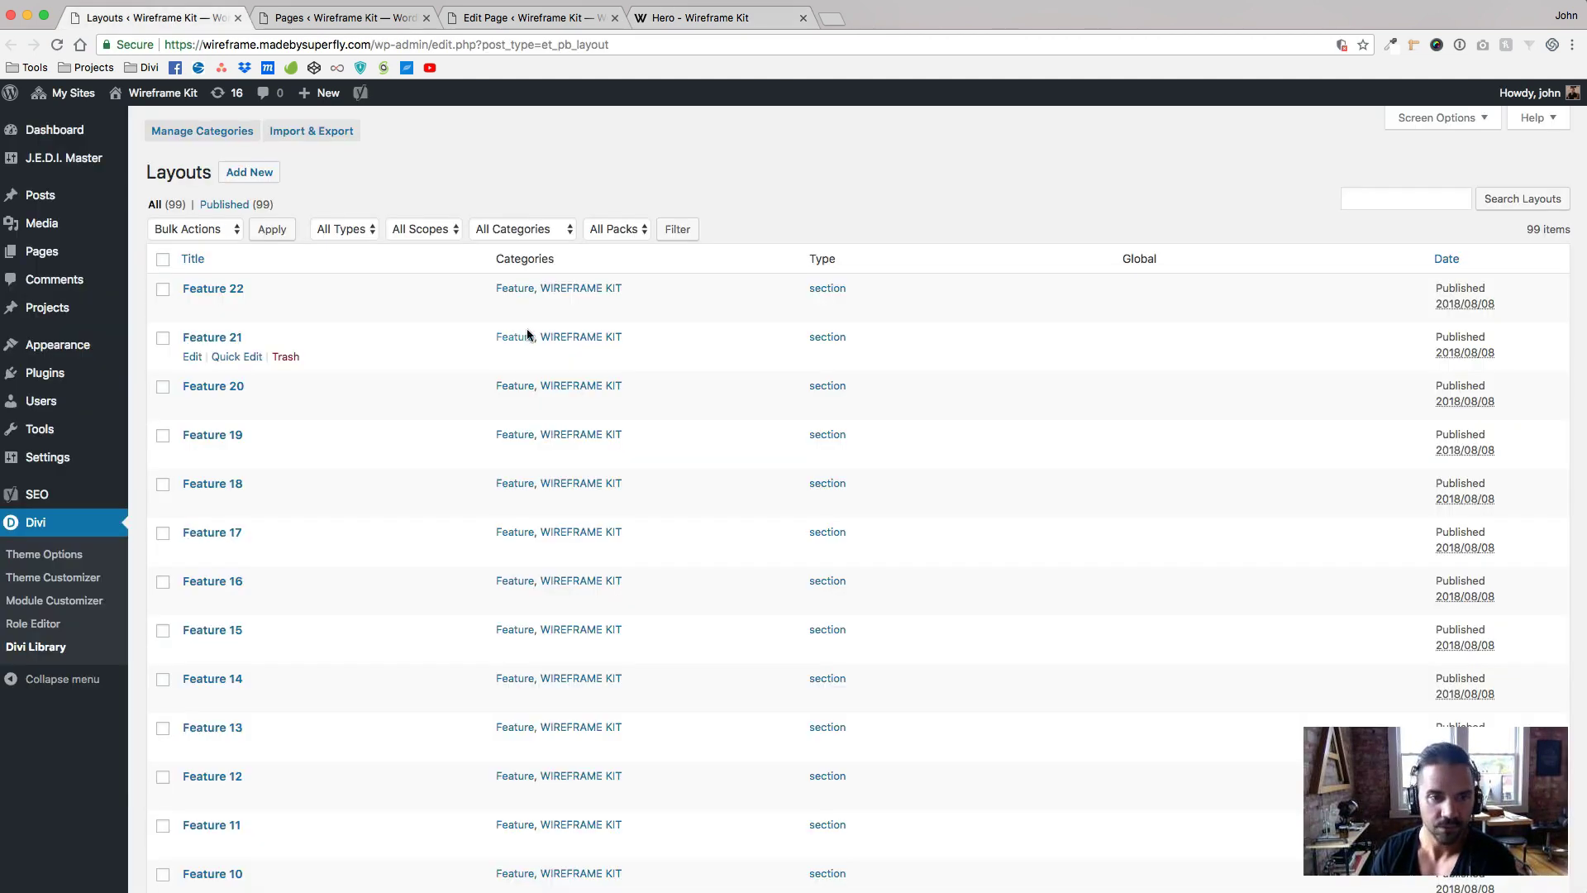
{"action": "scroll", "coordinate": [564, 506], "scroll_direction": "down", "scroll_amount": 10}
{"action": "scroll", "coordinate": [565, 513], "scroll_direction": "down", "scroll_amount": 20}
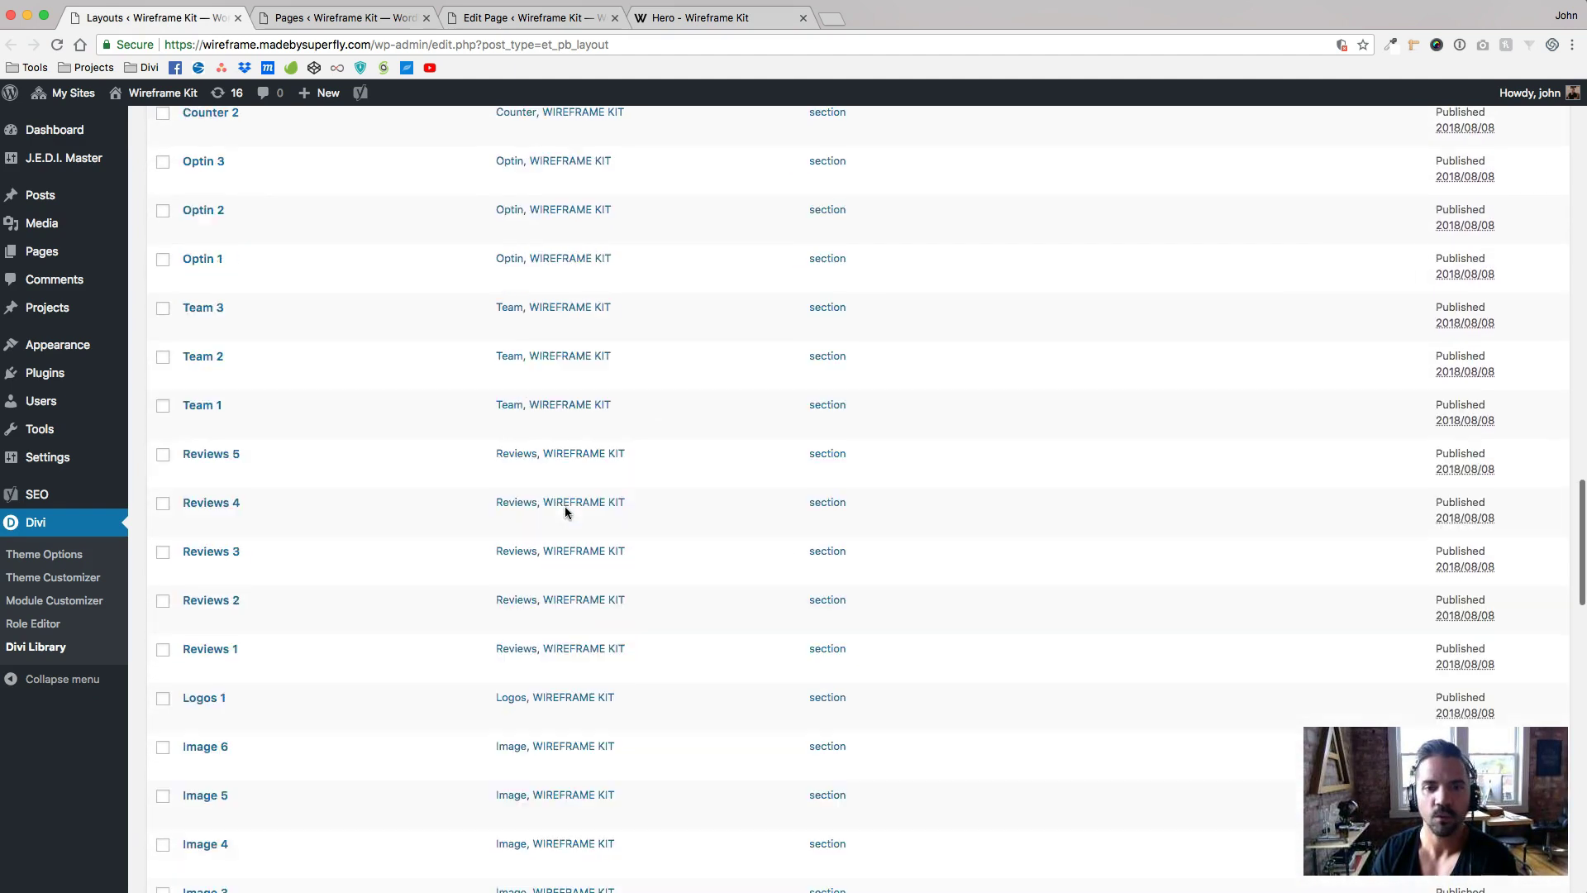
{"action": "scroll", "coordinate": [566, 513], "scroll_direction": "up", "scroll_amount": 20}
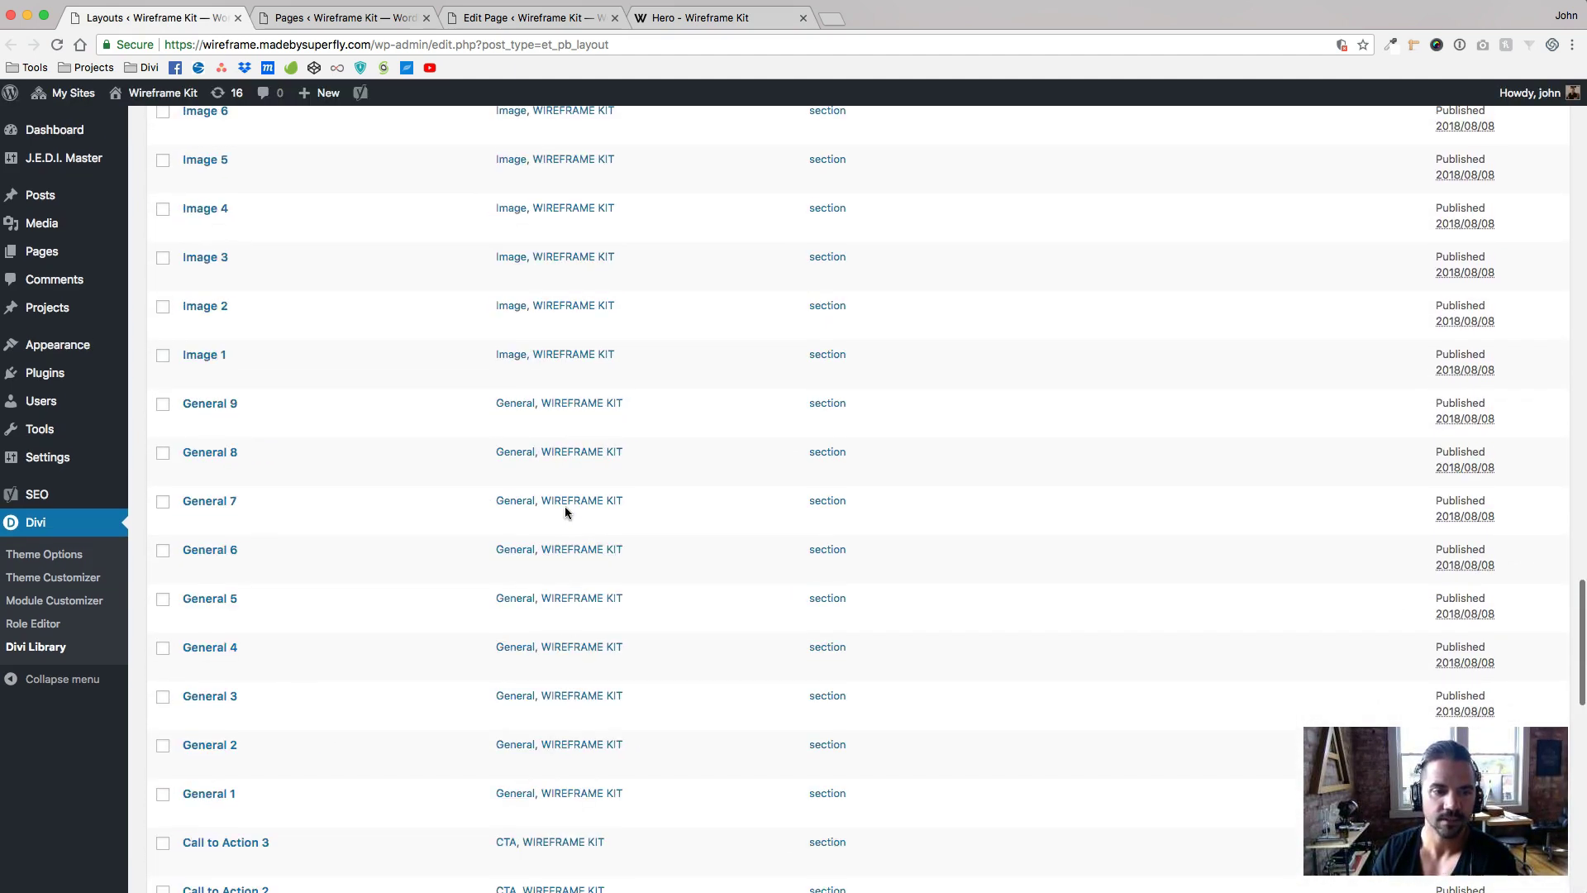
{"action": "scroll", "coordinate": [565, 513], "scroll_direction": "up", "scroll_amount": 6}
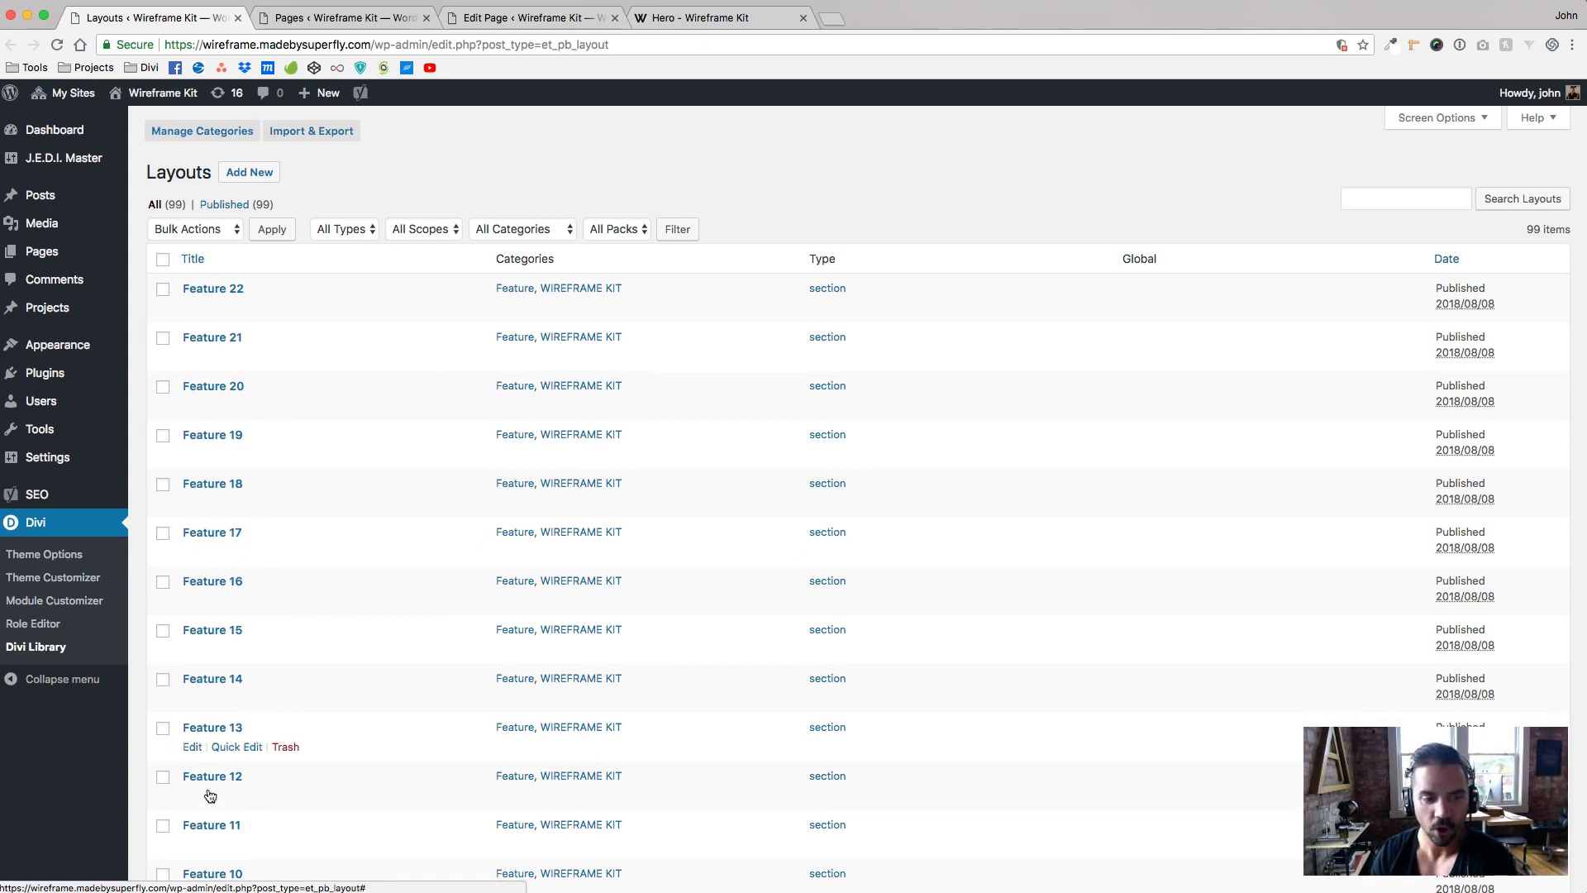
Inspect the centered Interior Page Title section of the live Hero page in DevTools, with device emulation turned off.
{"action": "left_click", "coordinate": [684, 24]}
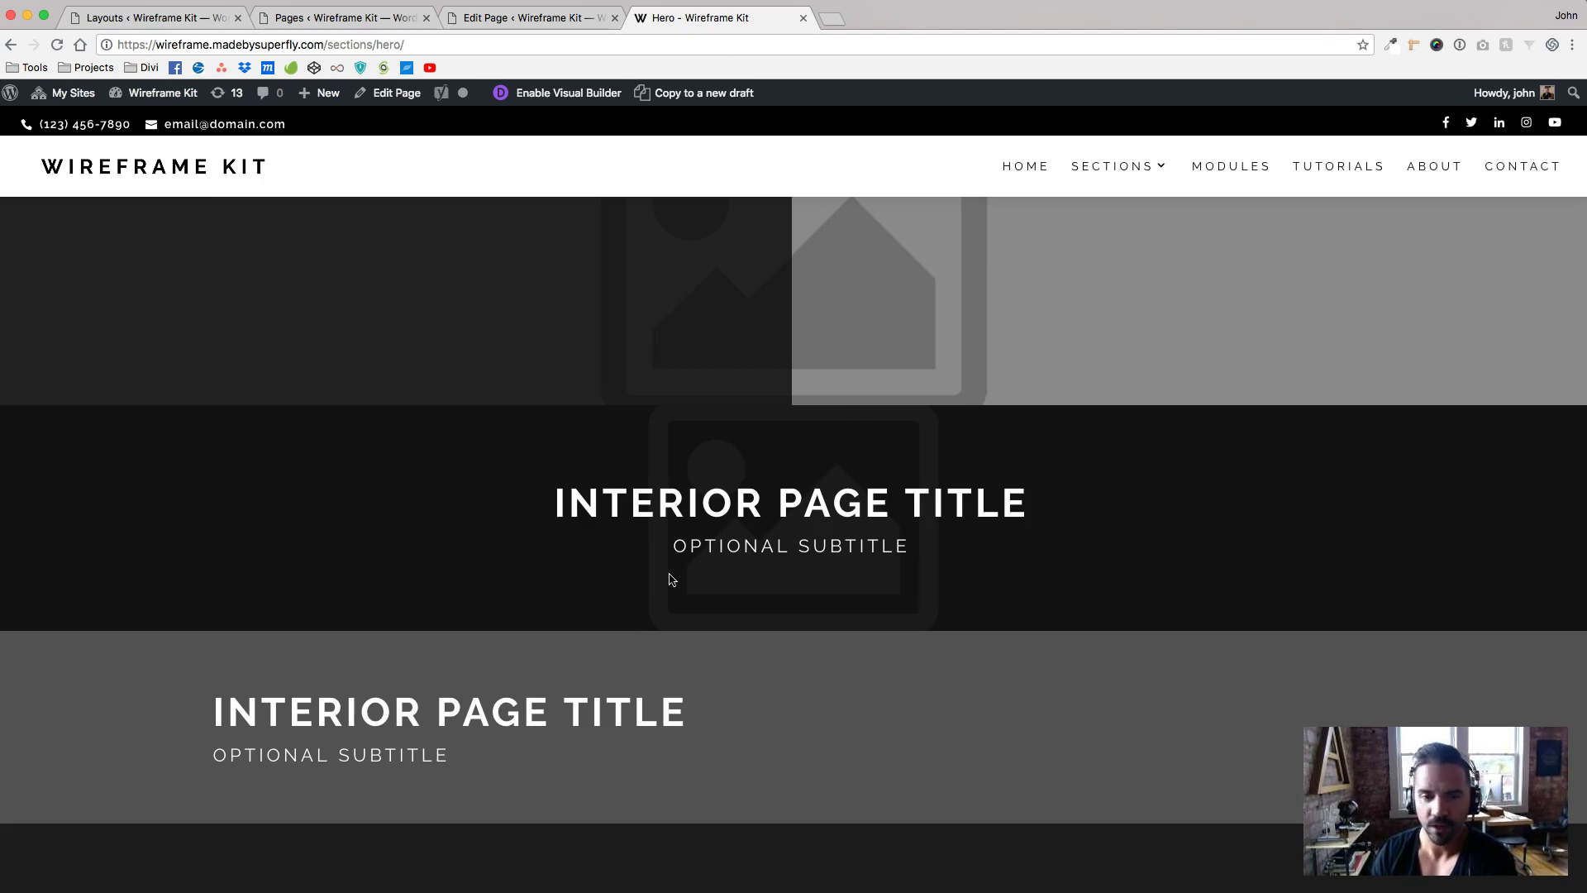
{"action": "scroll", "coordinate": [525, 550], "scroll_direction": "down", "scroll_amount": 2}
{"action": "scroll", "coordinate": [525, 550], "scroll_direction": "up", "scroll_amount": 1}
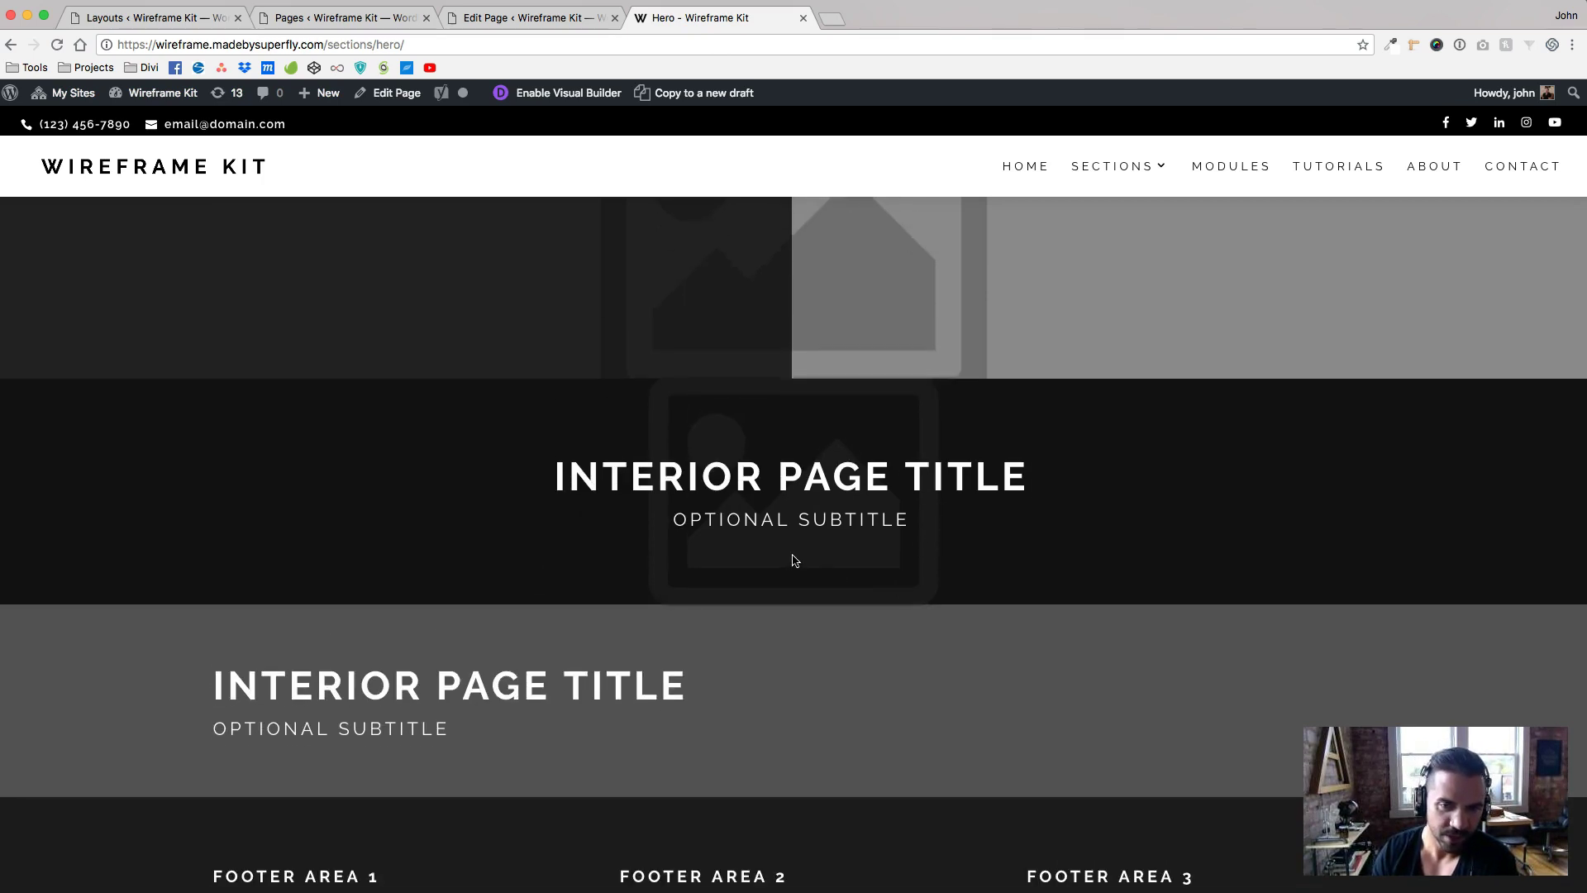
{"action": "right_click", "coordinate": [381, 406]}
{"action": "left_click", "coordinate": [420, 605]}
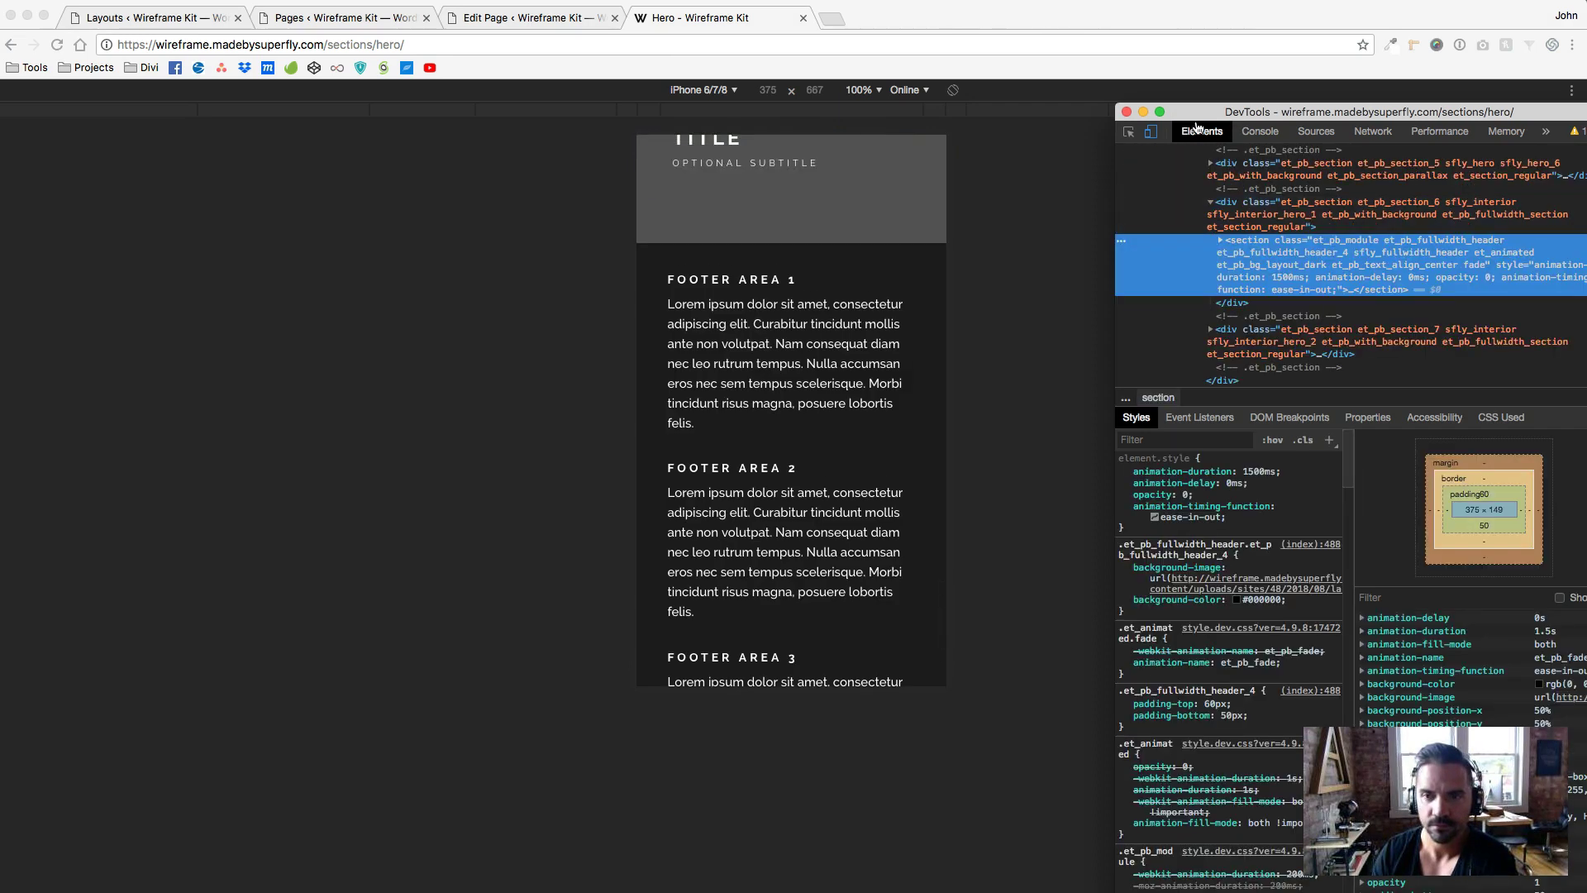
{"action": "left_click", "coordinate": [1151, 131]}
{"action": "left_click_drag", "start_coordinate": [1194, 113], "coordinate": [1062, 81]}
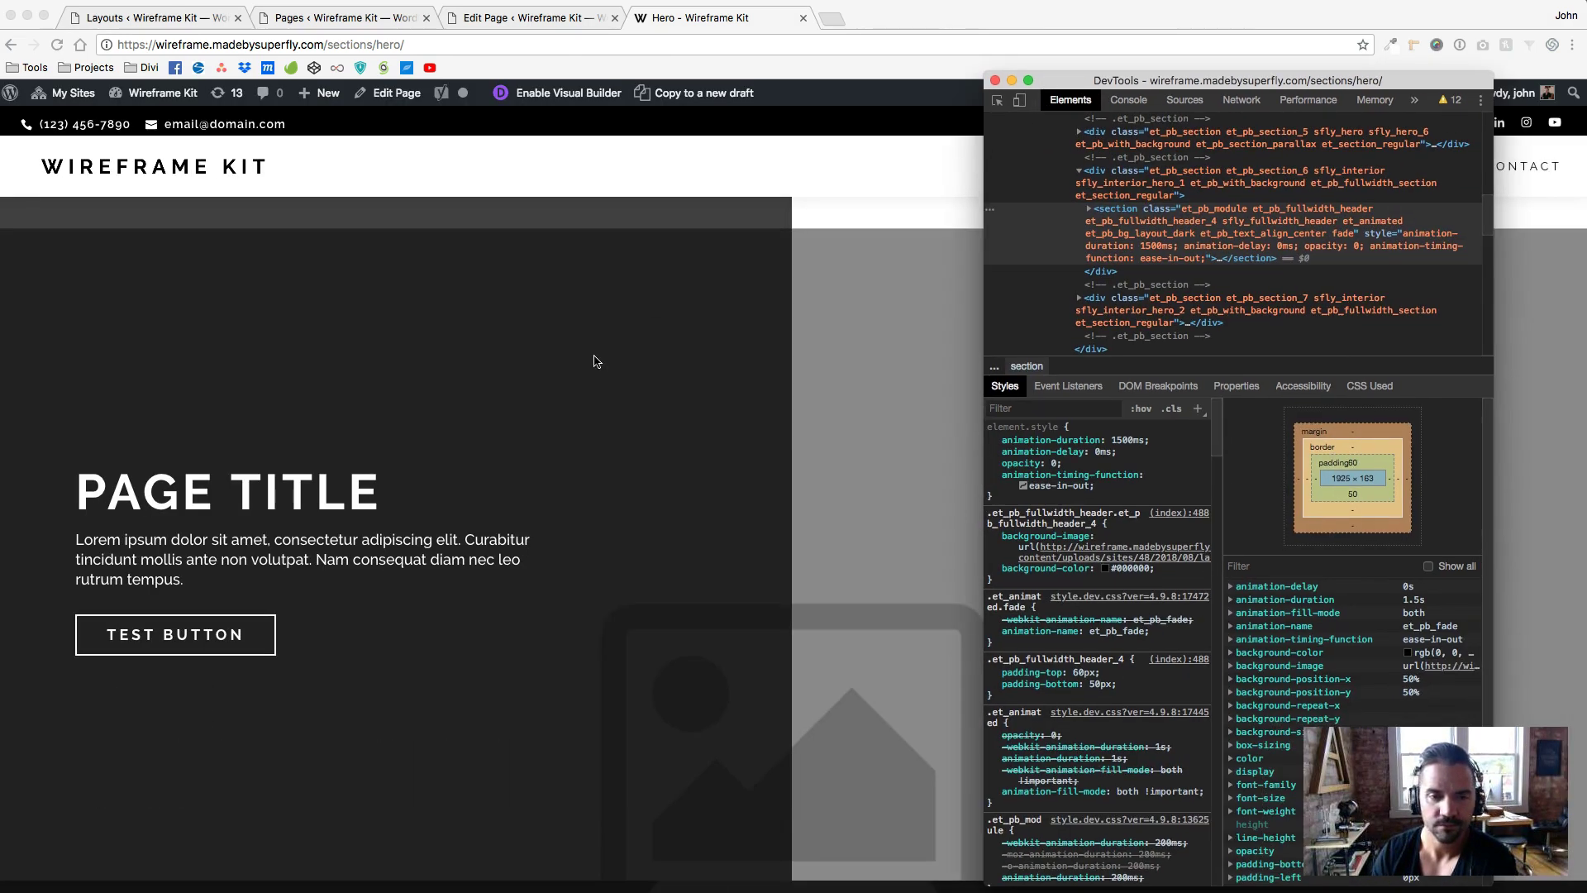
Examine the CSS classes on the parent div of the centered Interior Page Title section, and close DevTools.
{"action": "scroll", "coordinate": [595, 361], "scroll_direction": "down", "scroll_amount": 5}
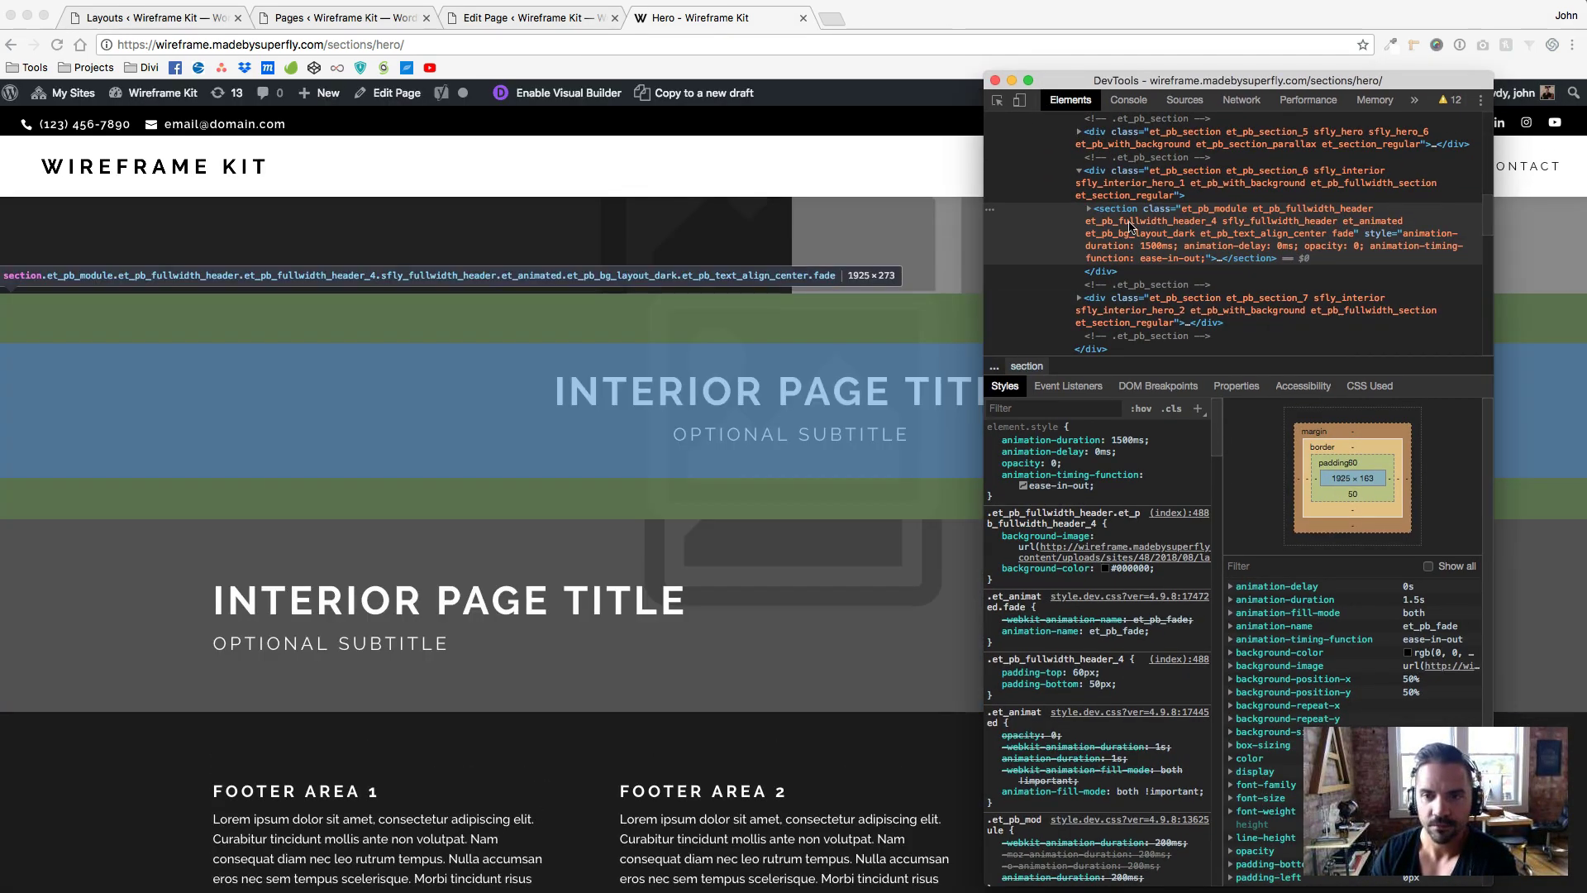
{"action": "left_click", "coordinate": [1199, 189]}
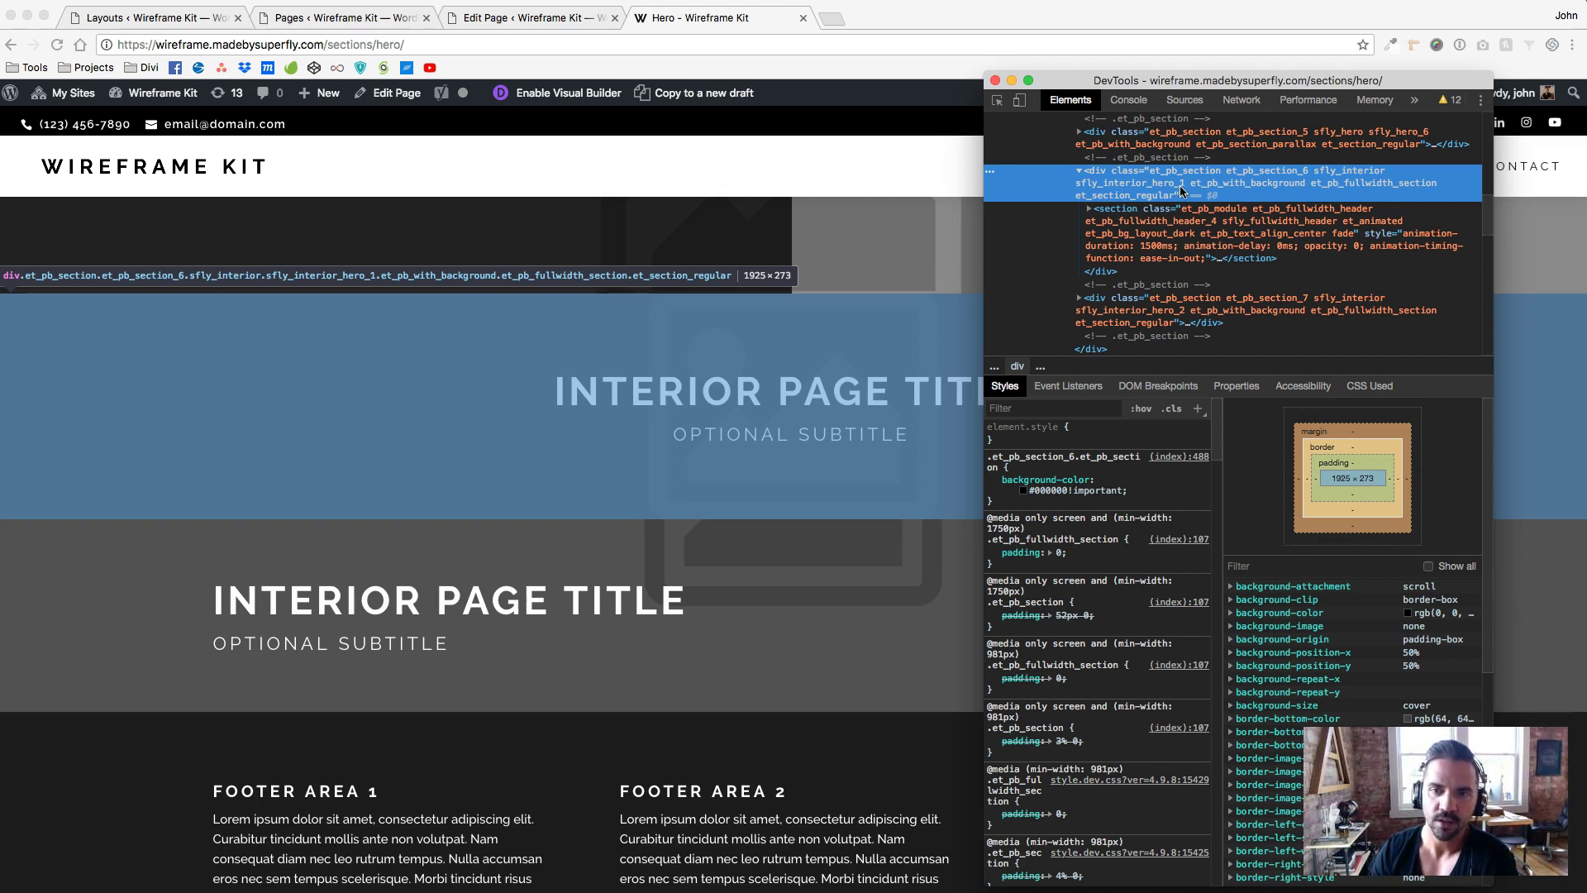
{"action": "left_click", "coordinate": [995, 80]}
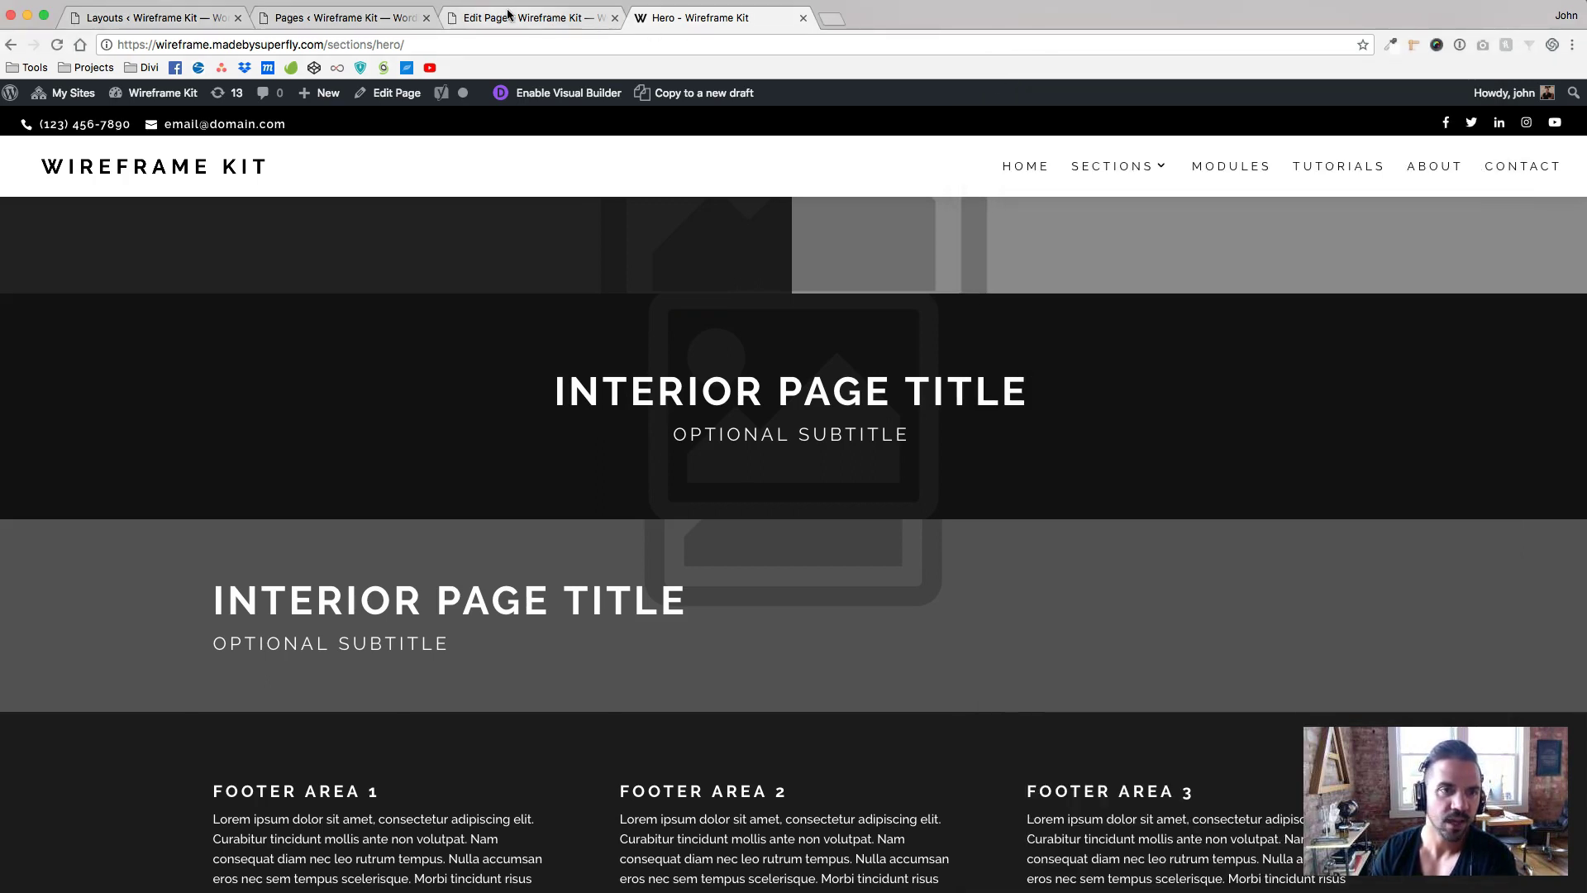
Open the Hero page from the Pages list in a new browser tab and launch the Visual Builder on it.
{"action": "left_click", "coordinate": [372, 16]}
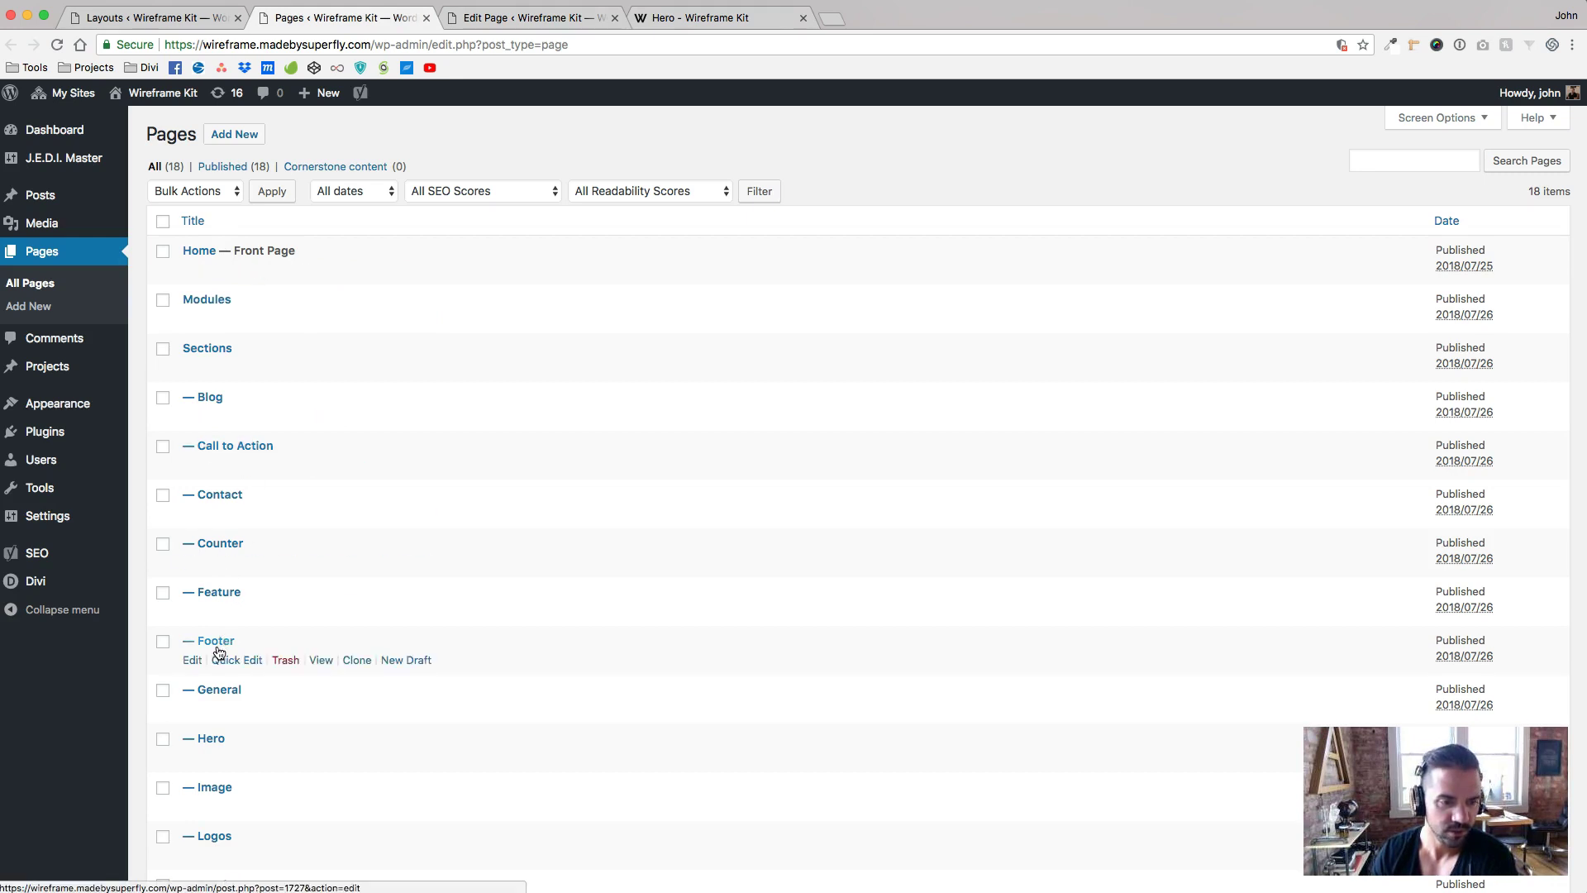
{"action": "right_click", "coordinate": [212, 739]}
{"action": "left_click", "coordinate": [265, 748]}
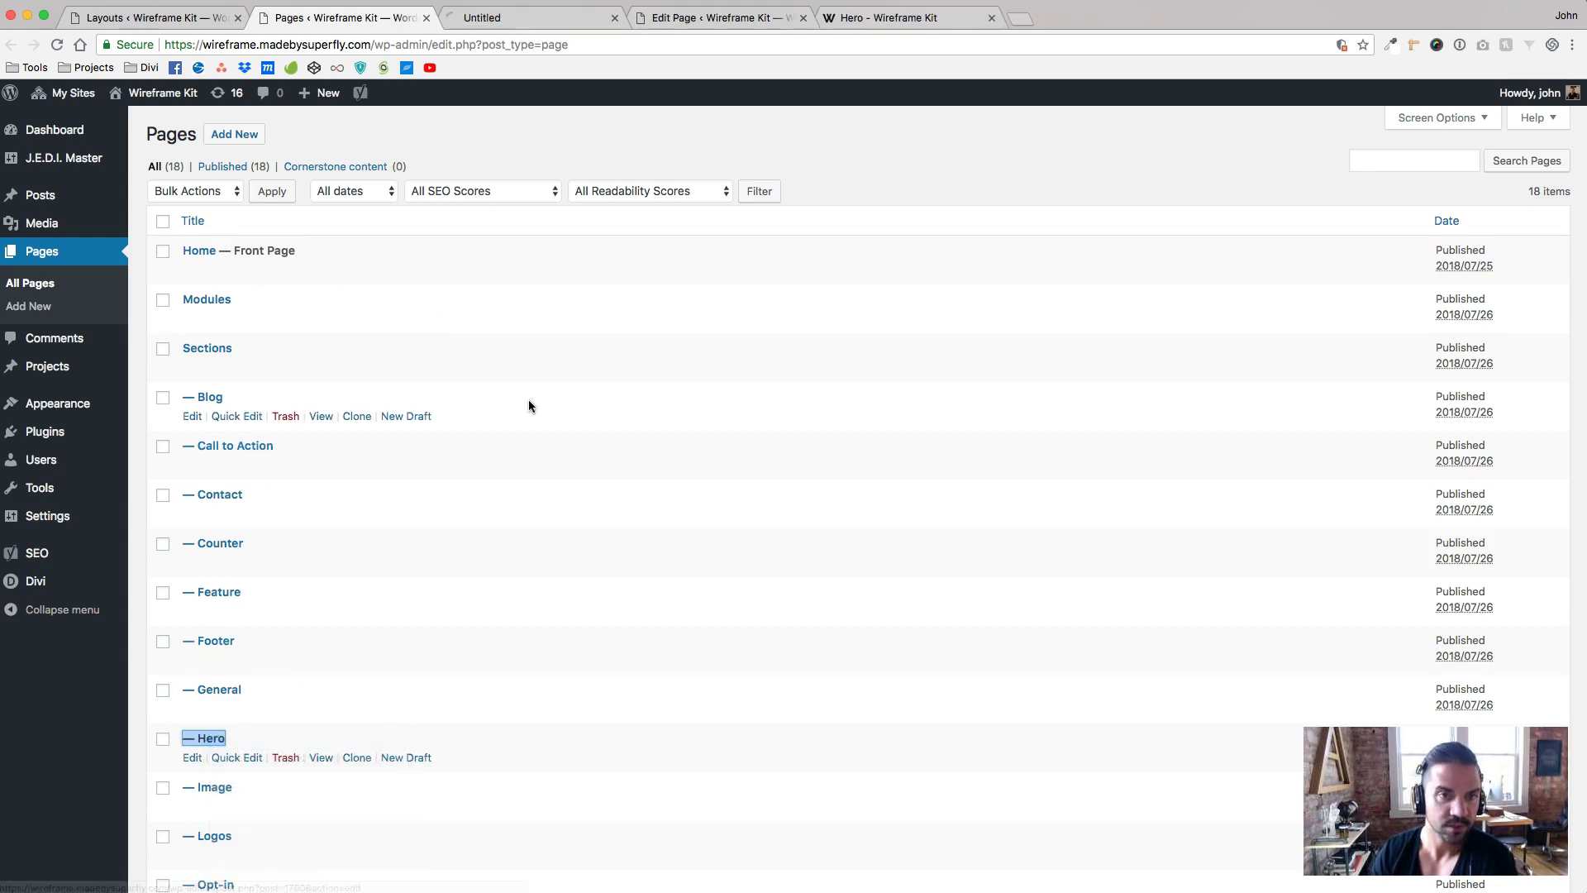
{"action": "left_click", "coordinate": [563, 23]}
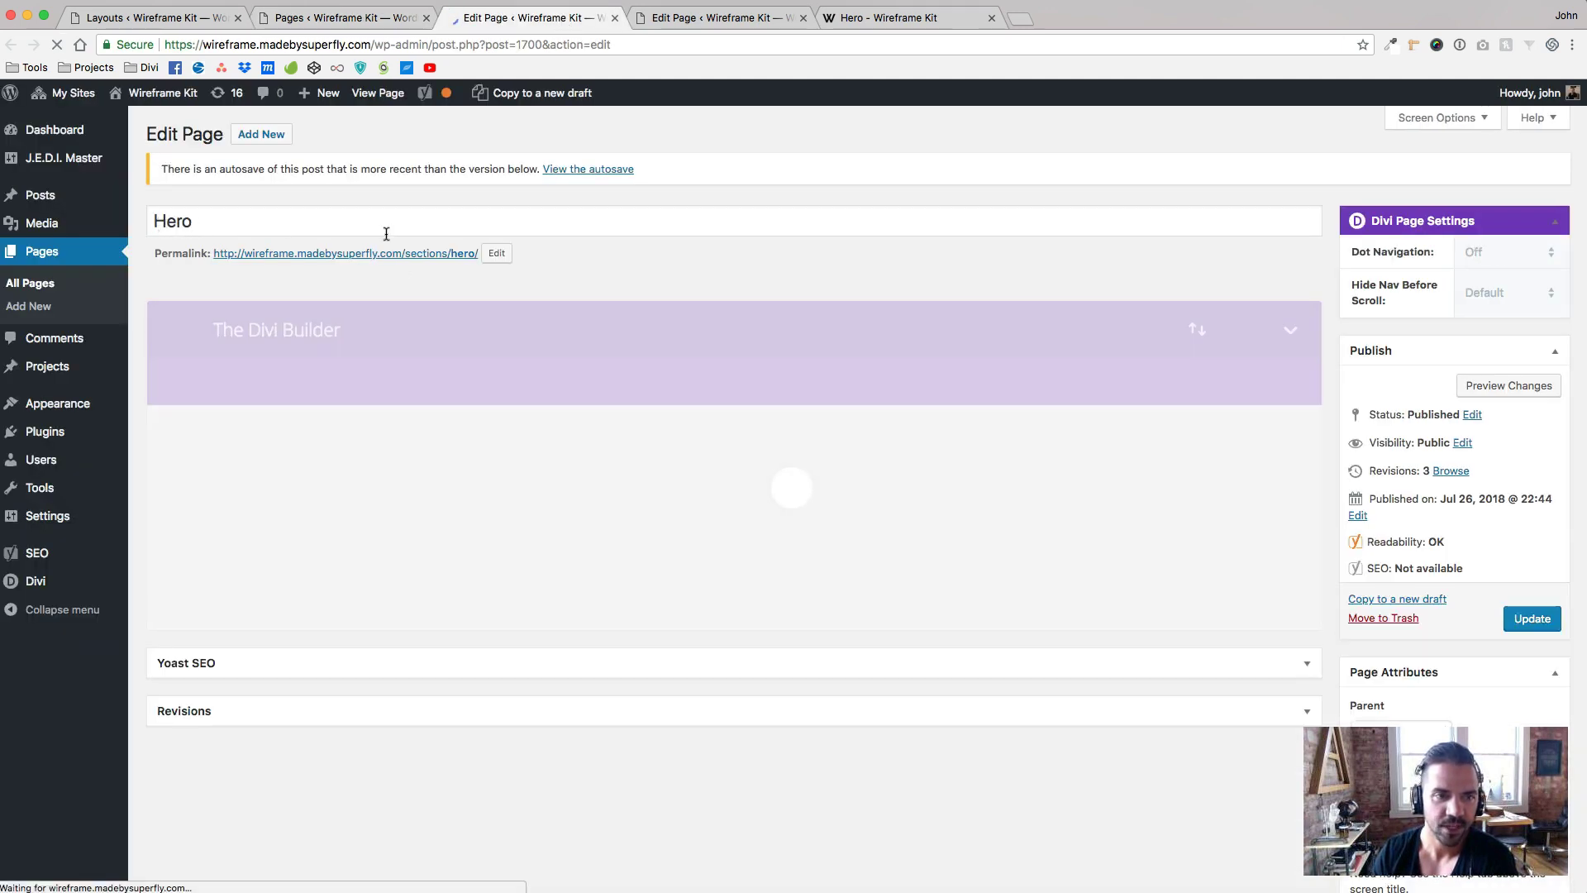
{"action": "left_click", "coordinate": [496, 311]}
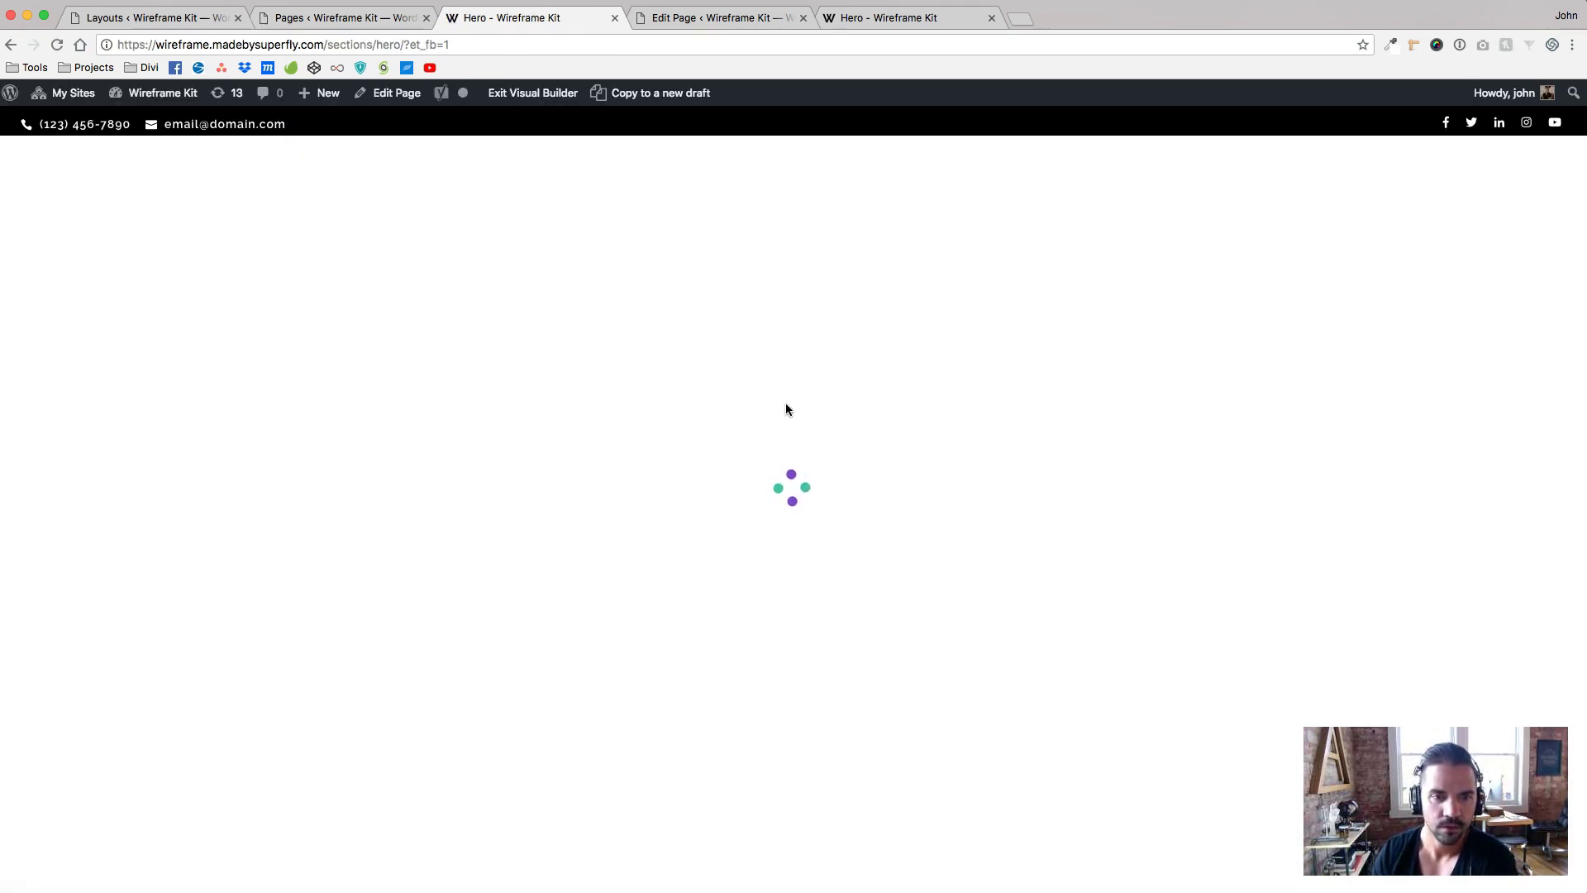
Open phoenix.madebysuperfly.com in a new browser tab and go to its Hero sections page.
{"action": "left_click", "coordinate": [1020, 20]}
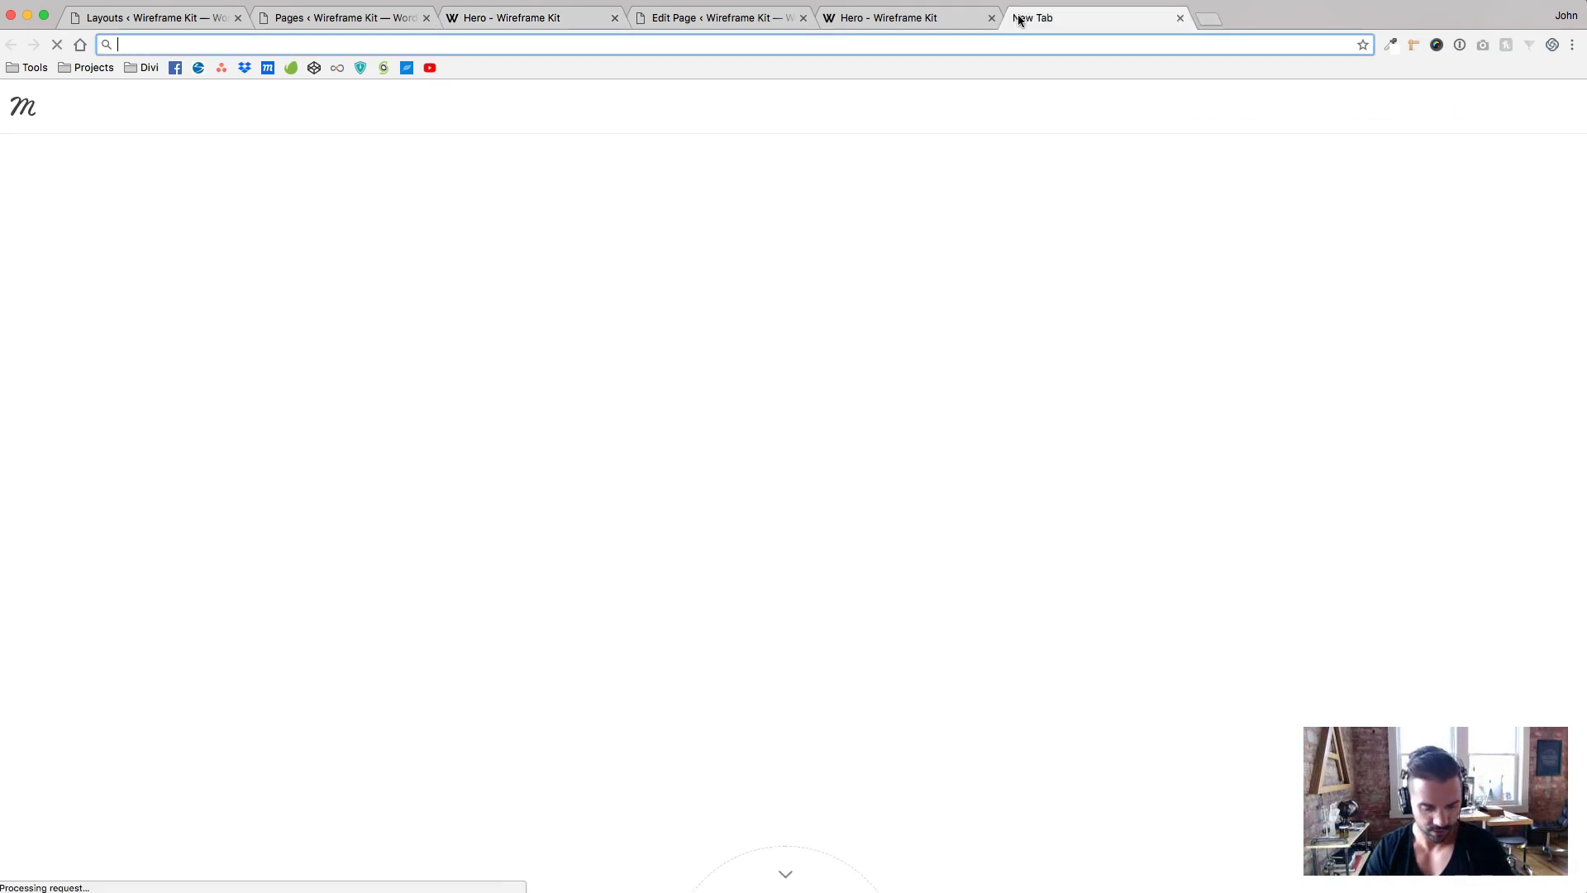
{"action": "type", "text": "phoenix.madebysuperfly.com"}
{"action": "key", "text": "Return"}
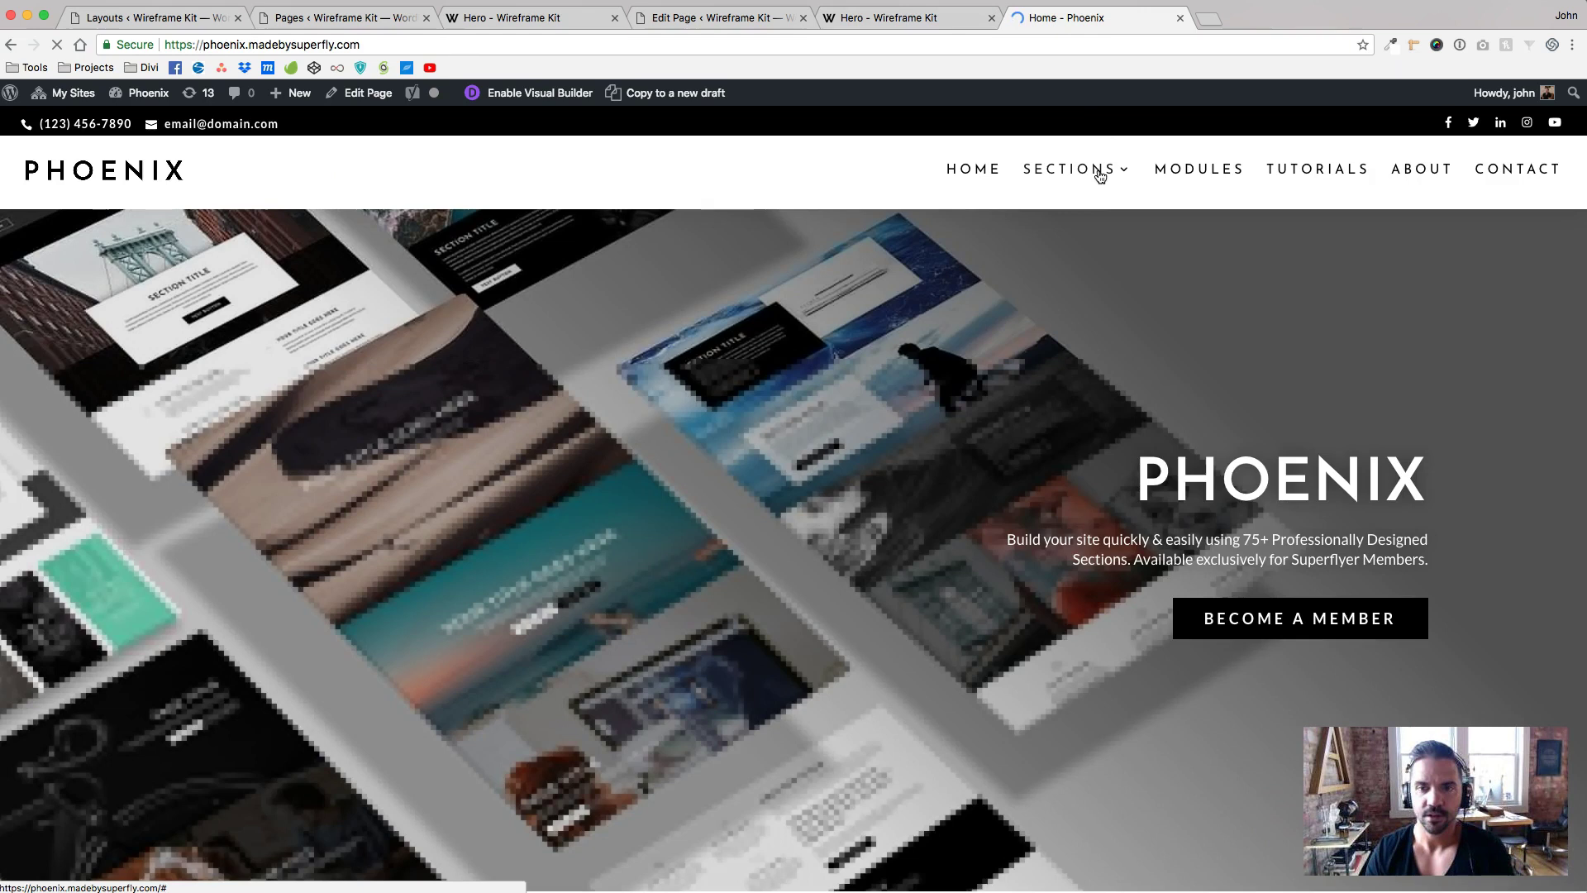
{"action": "mouse_move", "coordinate": [1099, 175]}
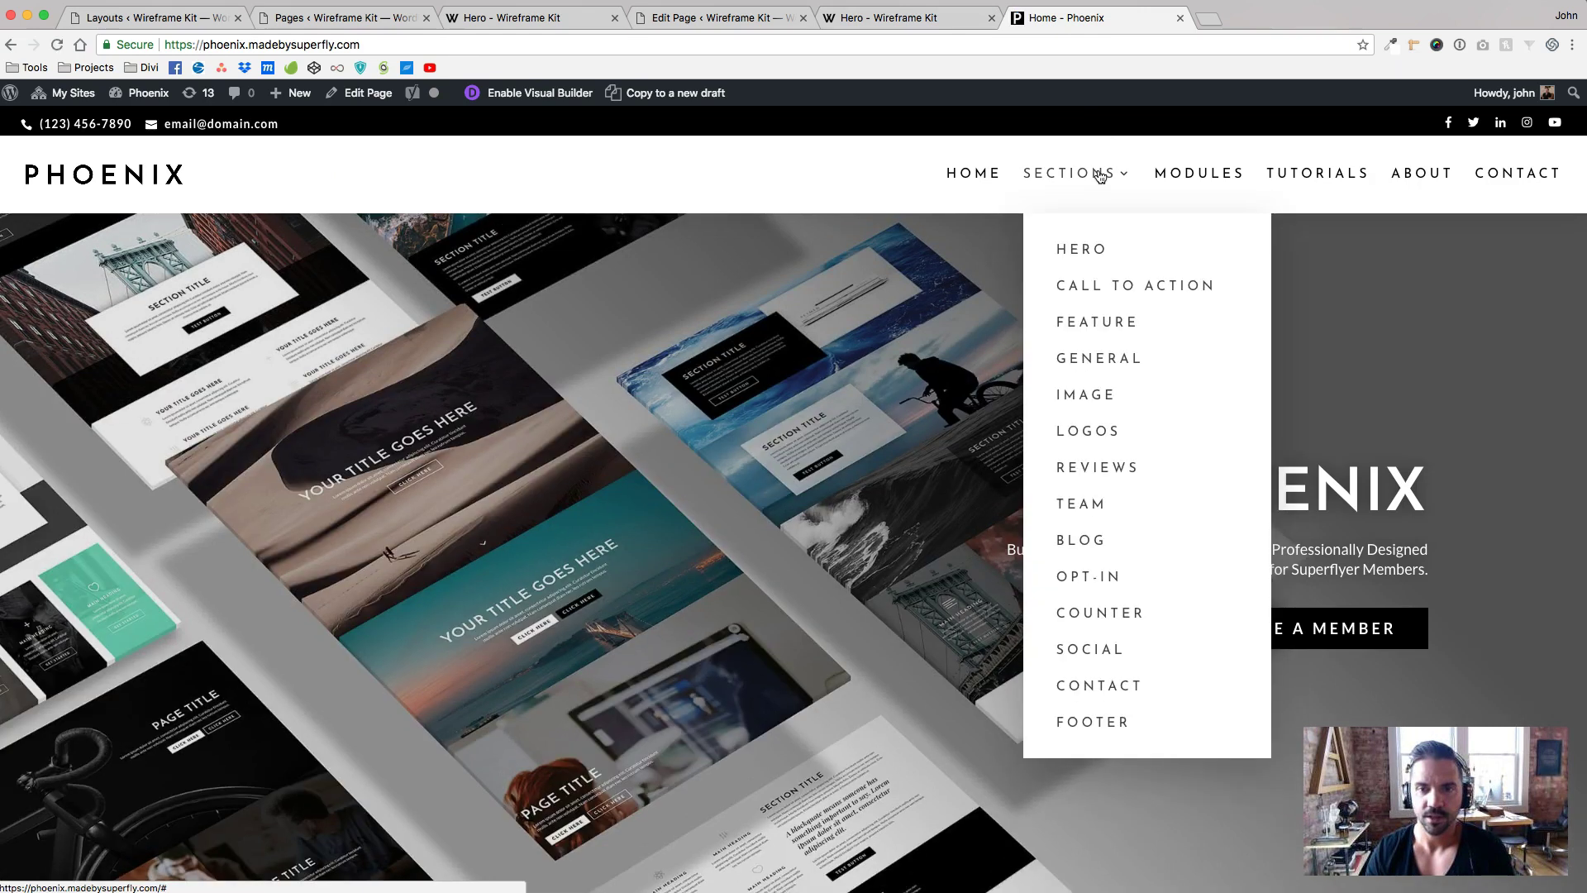
{"action": "left_click", "coordinate": [1079, 246]}
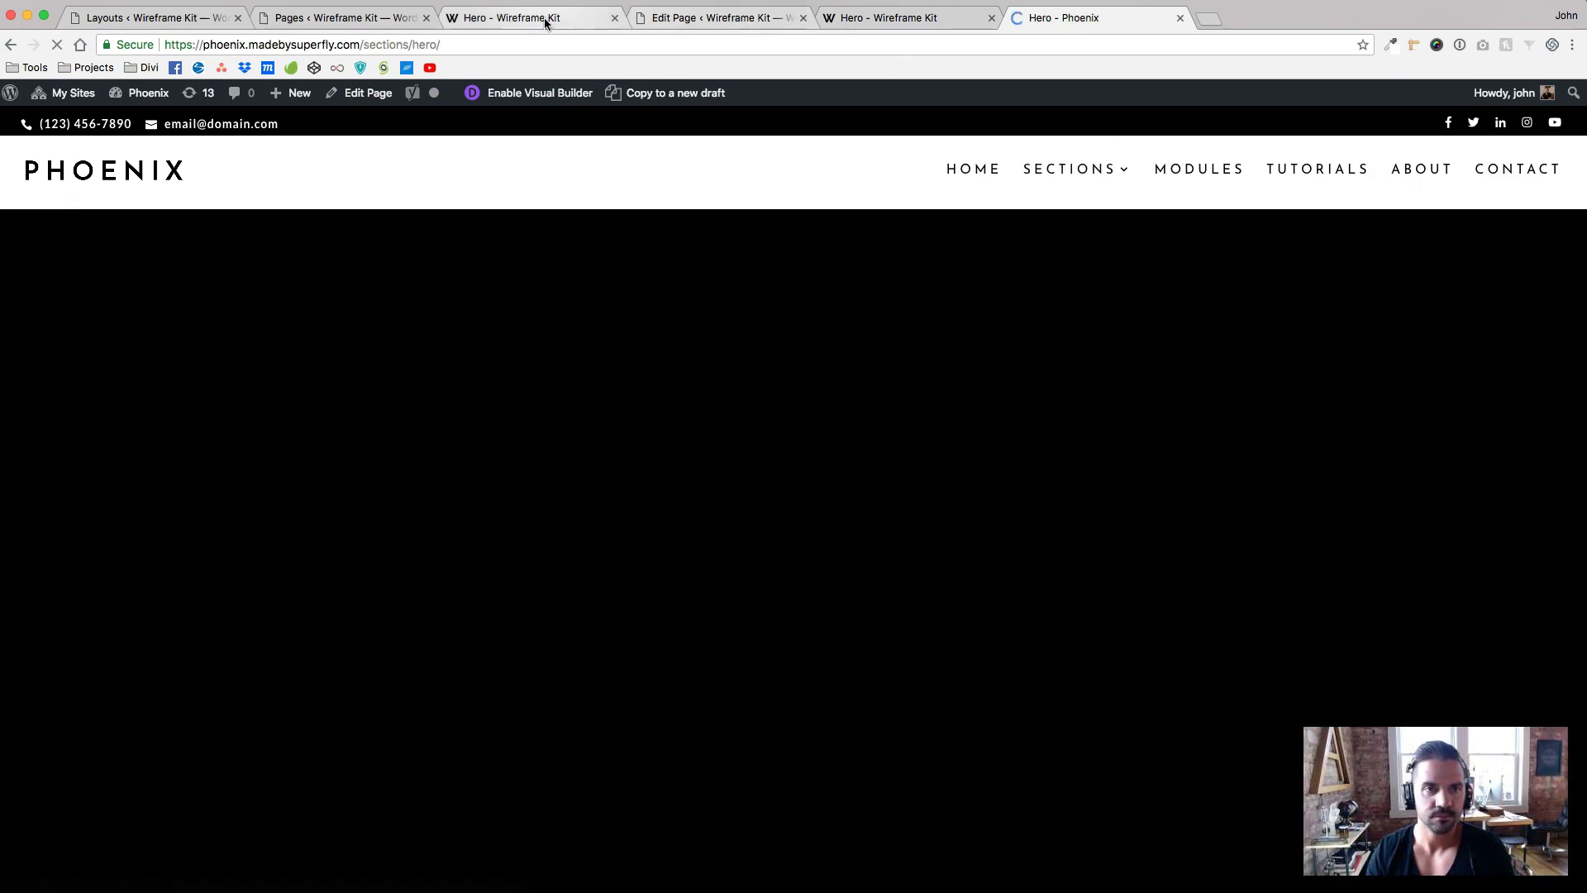
Examine the Interior Page Title sections on the Phoenix Hero page, and close that browser tab.
{"action": "scroll", "coordinate": [566, 508], "scroll_direction": "down", "scroll_amount": 20}
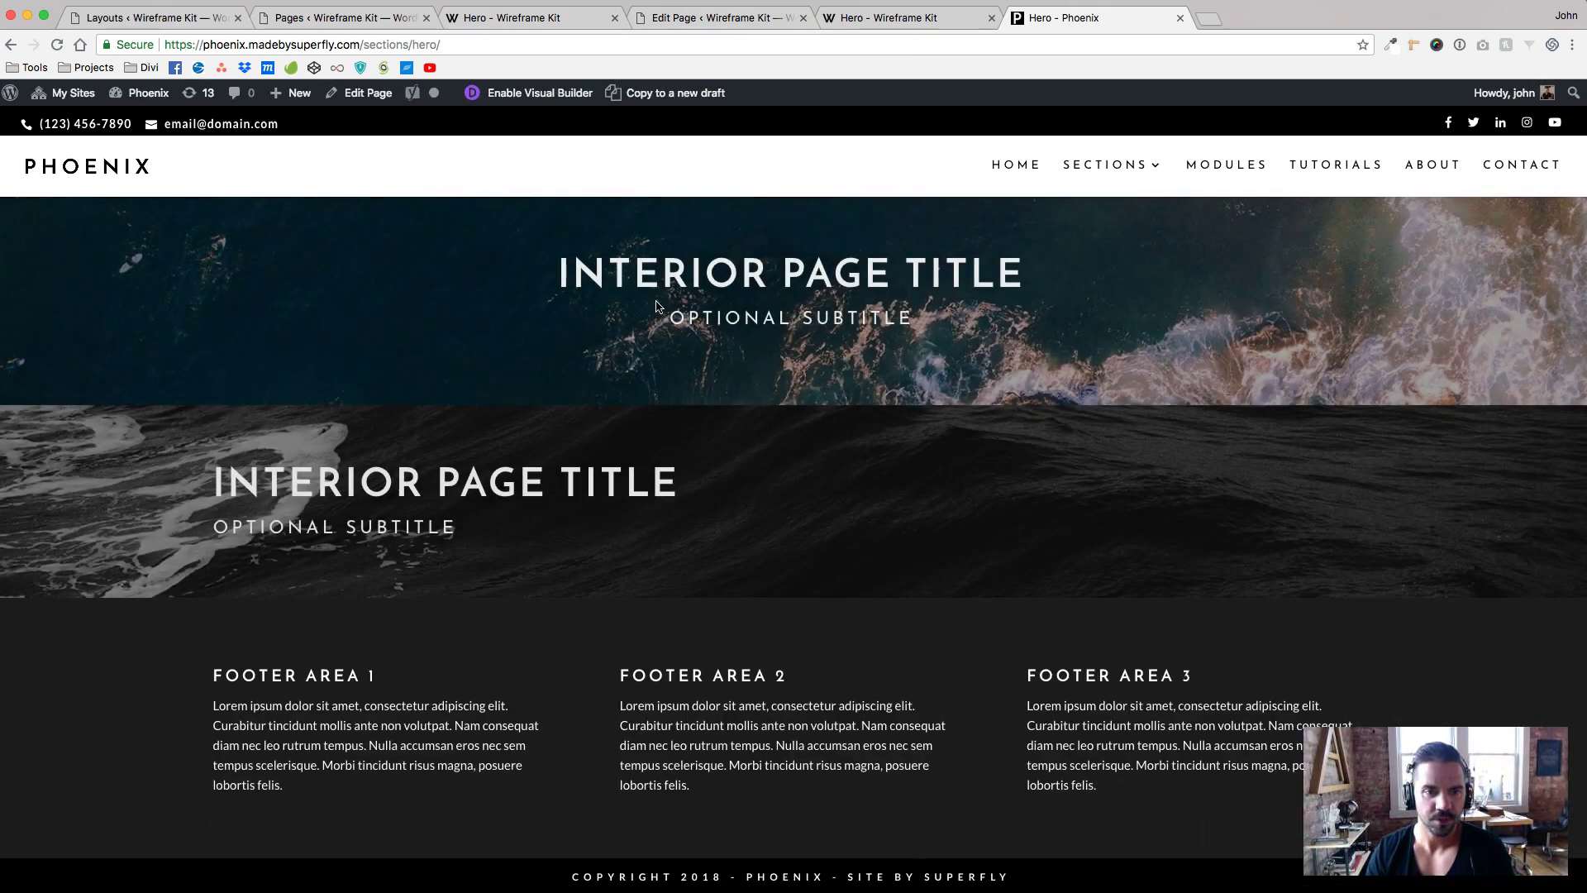
{"action": "scroll", "coordinate": [1060, 400], "scroll_direction": "up", "scroll_amount": 2}
{"action": "scroll", "coordinate": [1198, 369], "scroll_direction": "up", "scroll_amount": 5}
{"action": "scroll", "coordinate": [1198, 368], "scroll_direction": "down", "scroll_amount": 1}
{"action": "scroll", "coordinate": [1198, 369], "scroll_direction": "down", "scroll_amount": 3}
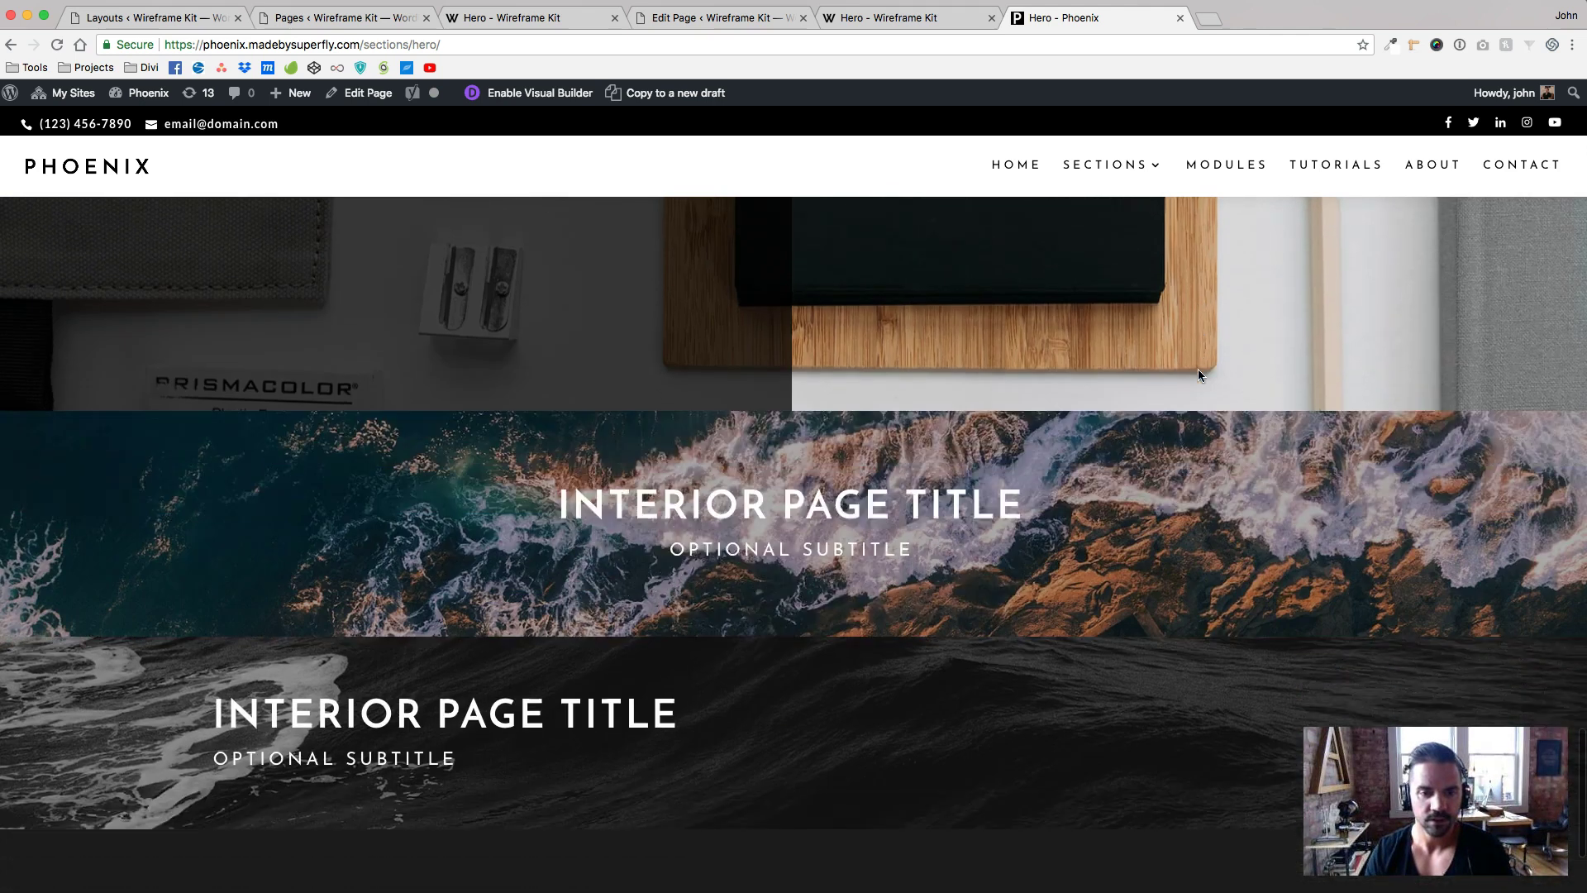
{"action": "scroll", "coordinate": [866, 494], "scroll_direction": "down", "scroll_amount": 3}
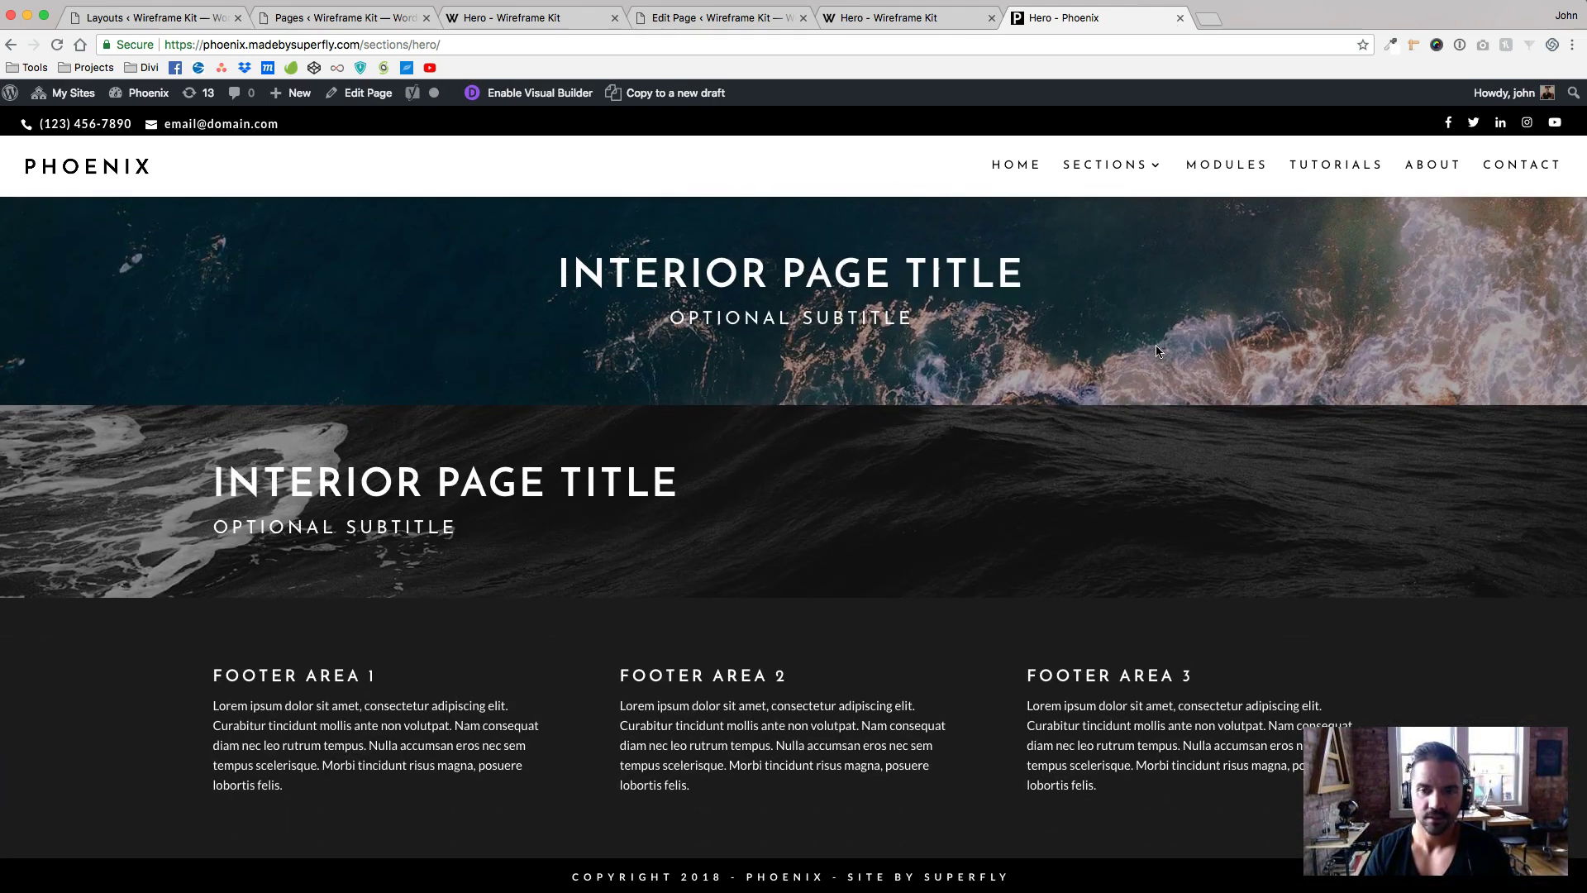
{"action": "left_click", "coordinate": [1181, 18]}
Open the section settings of the centered Interior Page Title section in the Hero page's Visual Builder.
{"action": "left_click", "coordinate": [488, 17]}
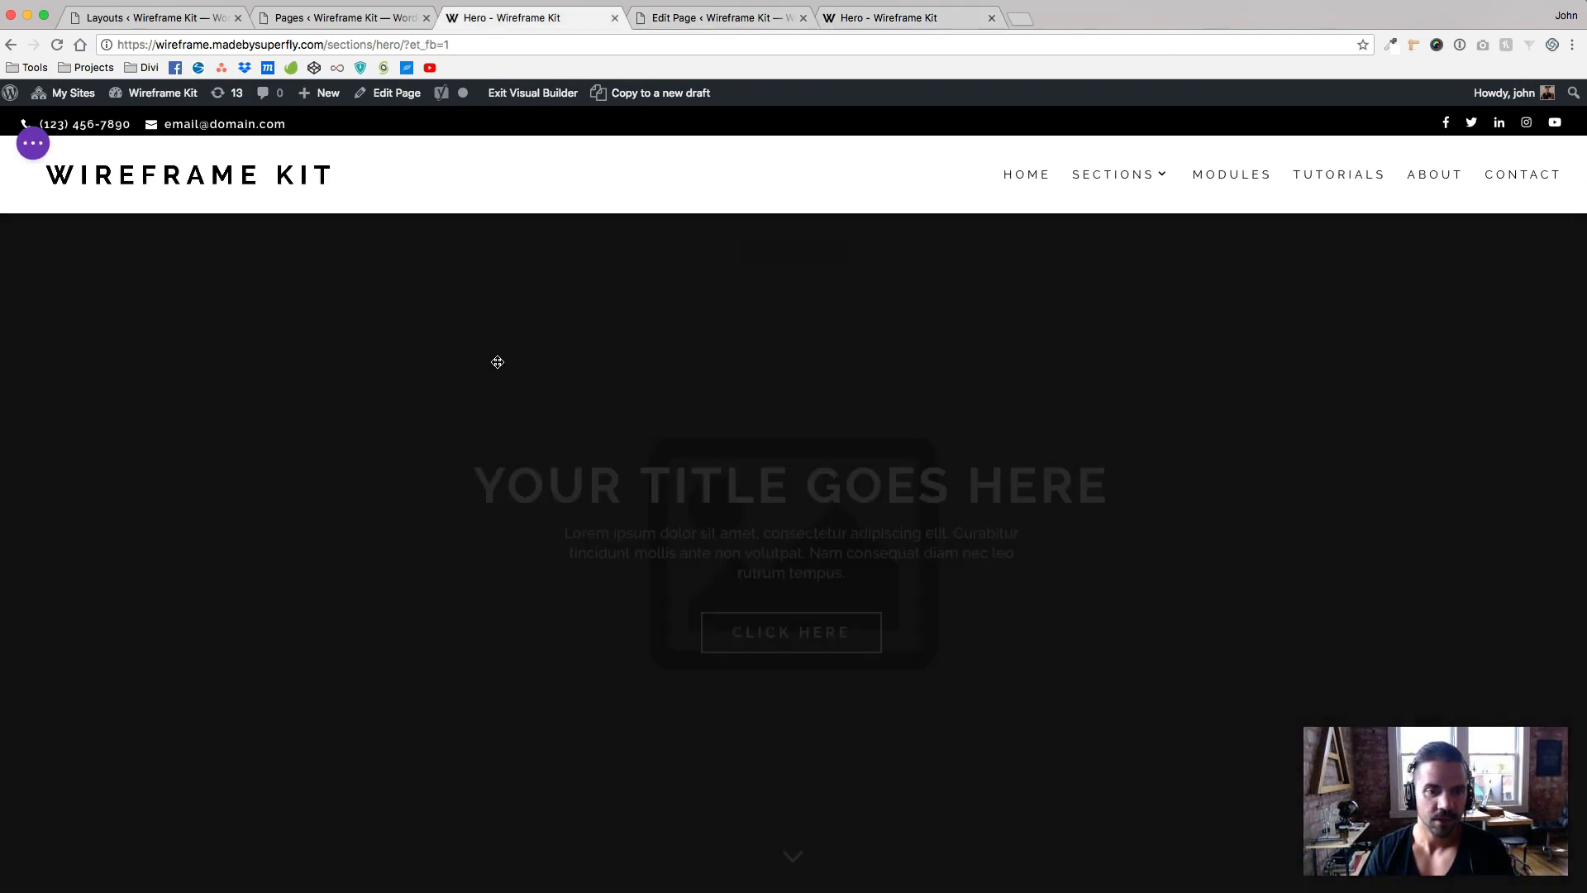
{"action": "scroll", "coordinate": [822, 400], "scroll_direction": "down", "scroll_amount": 15}
{"action": "scroll", "coordinate": [822, 400], "scroll_direction": "down", "scroll_amount": 20}
{"action": "scroll", "coordinate": [822, 400], "scroll_direction": "down", "scroll_amount": 2}
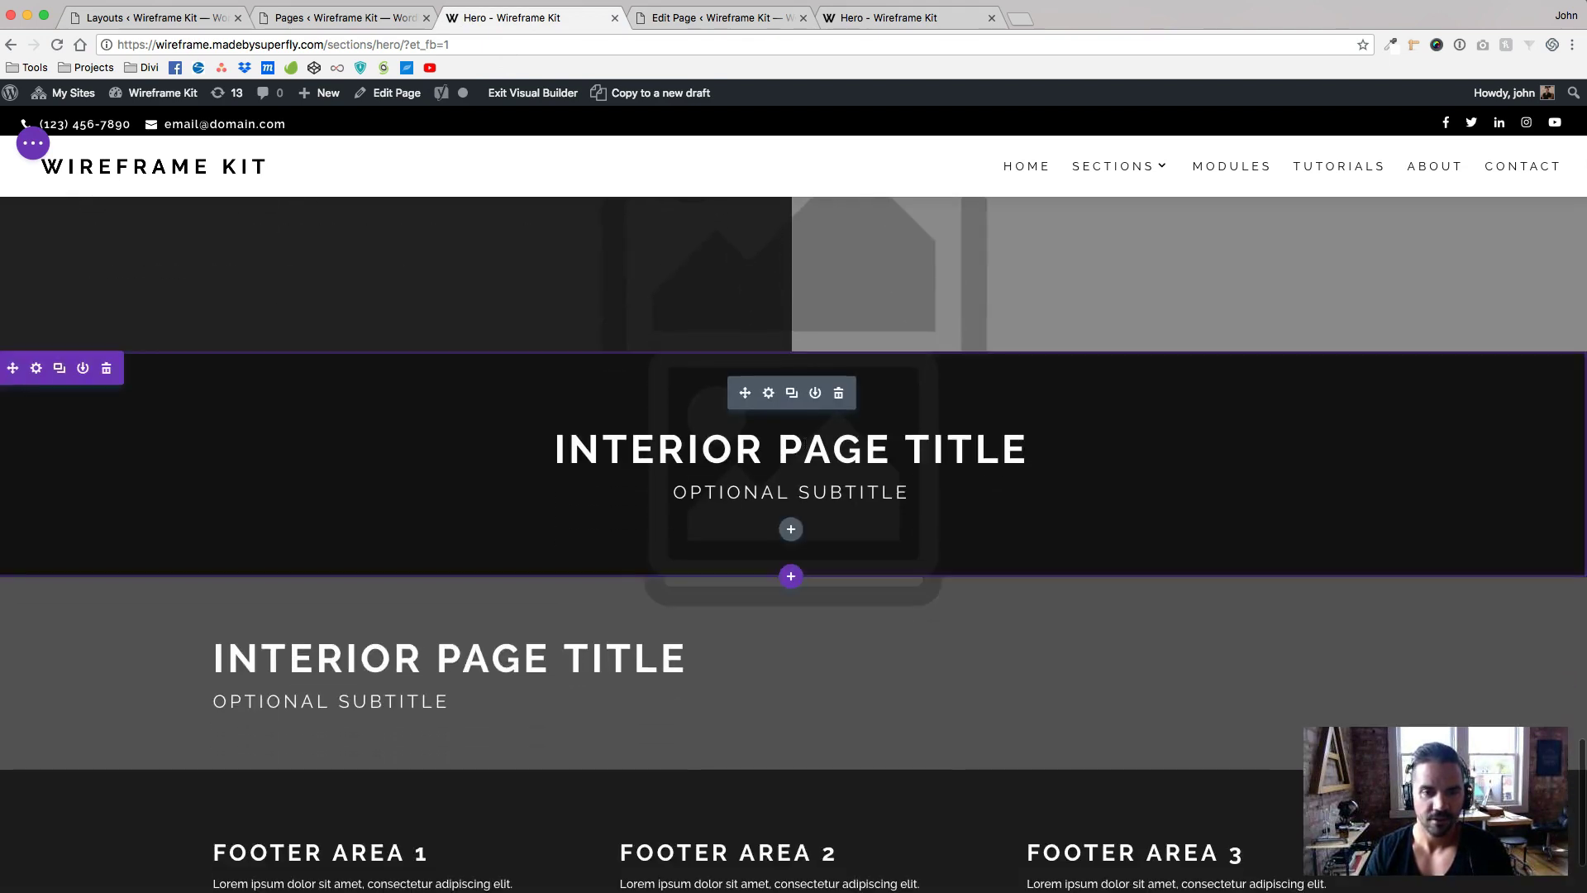
{"action": "left_click", "coordinate": [37, 369]}
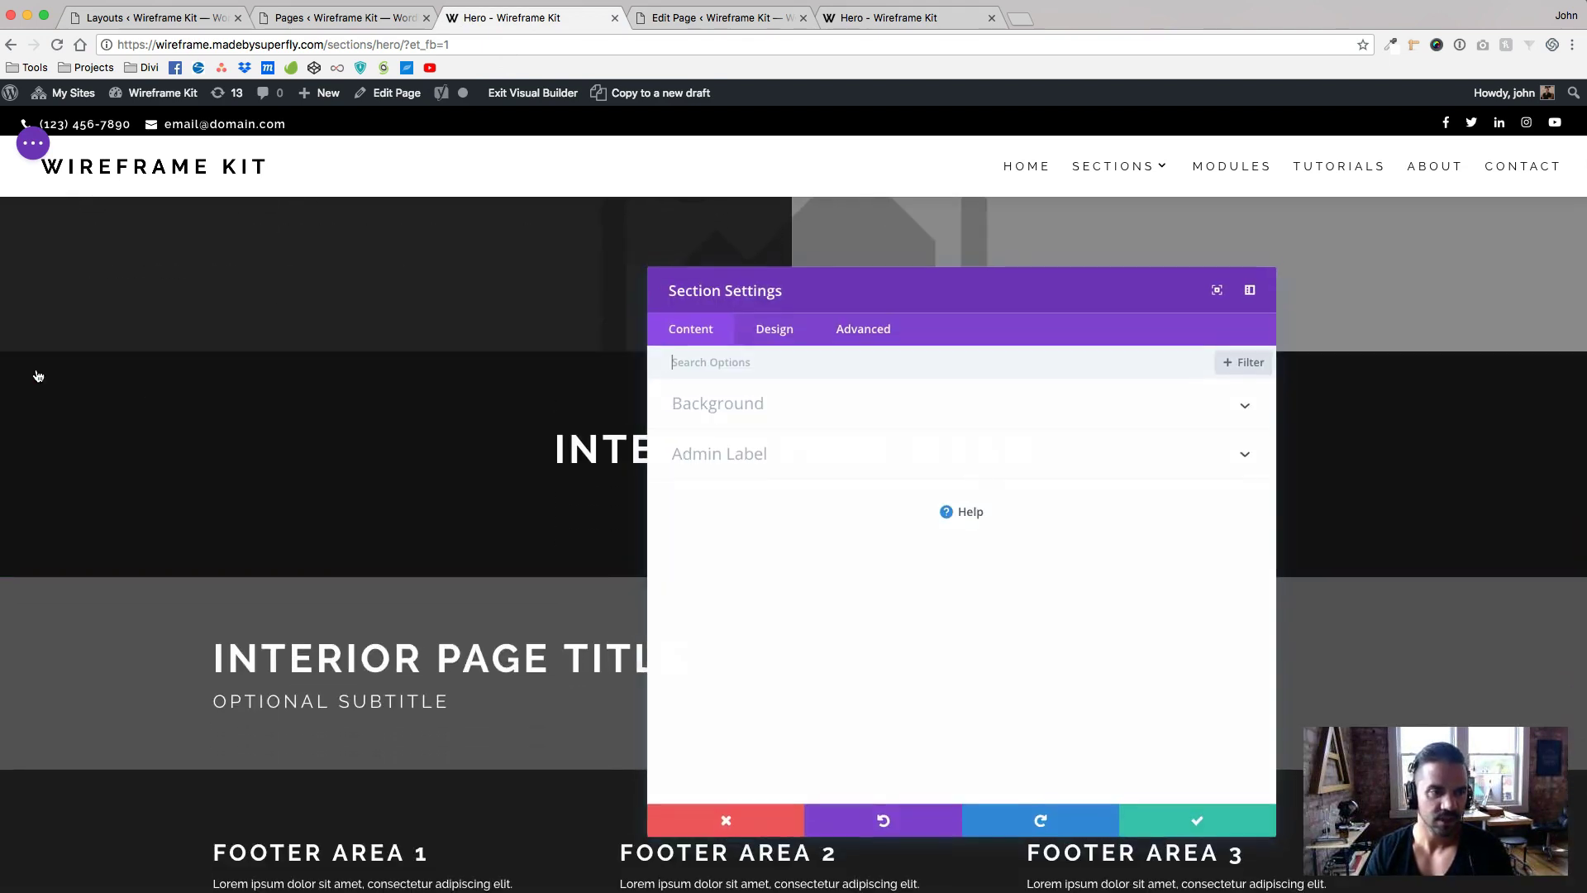
Check the section's admin label and its CSS ID and class fields.
{"action": "left_click", "coordinate": [741, 463]}
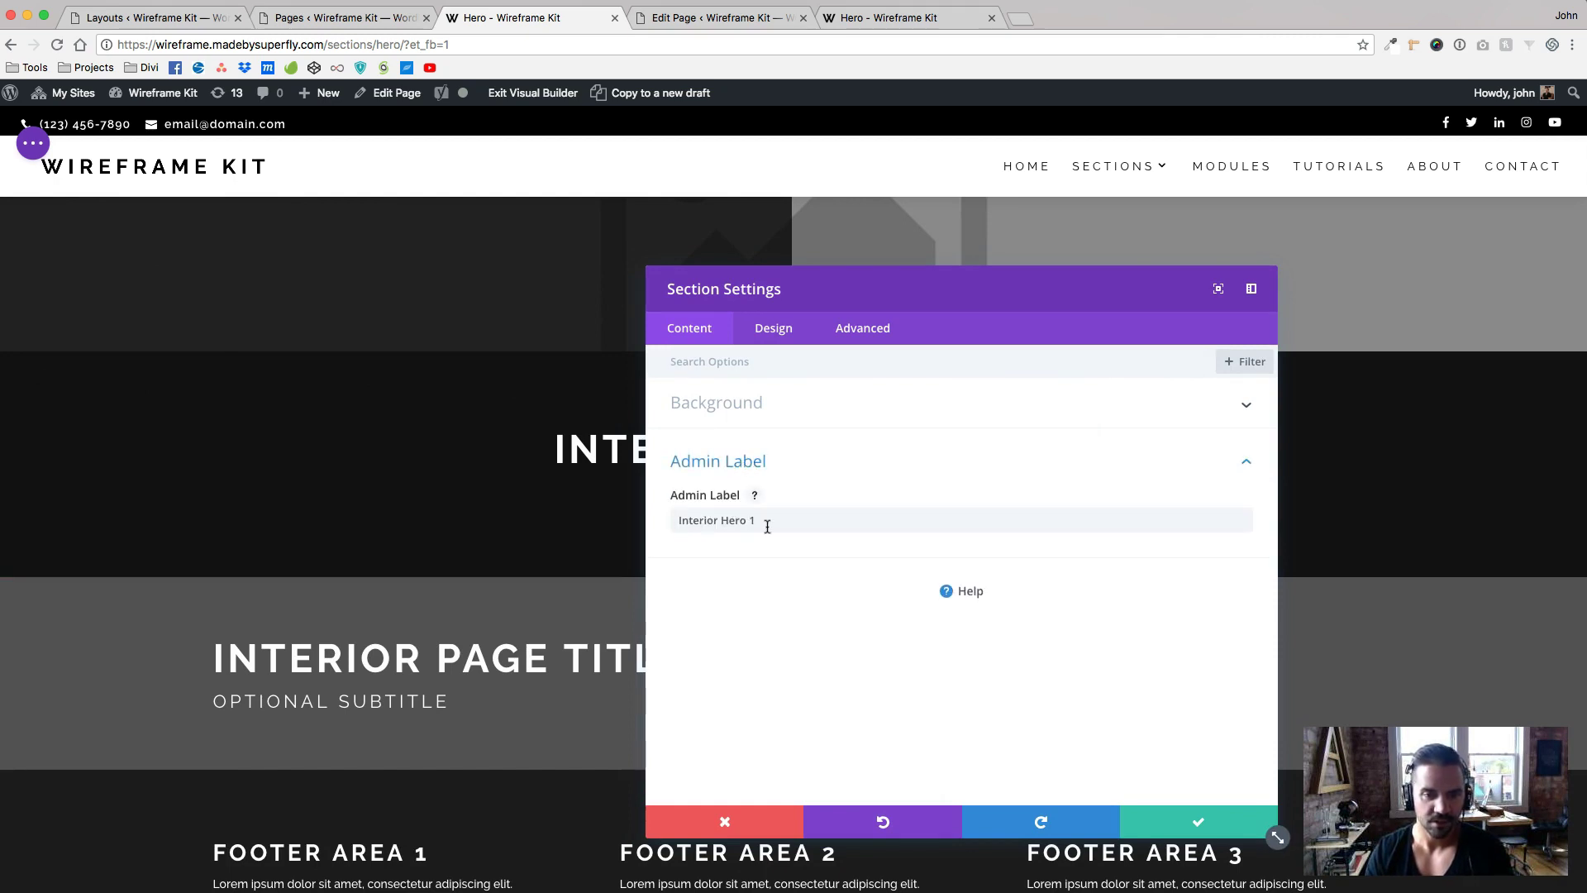
{"action": "left_click", "coordinate": [864, 331]}
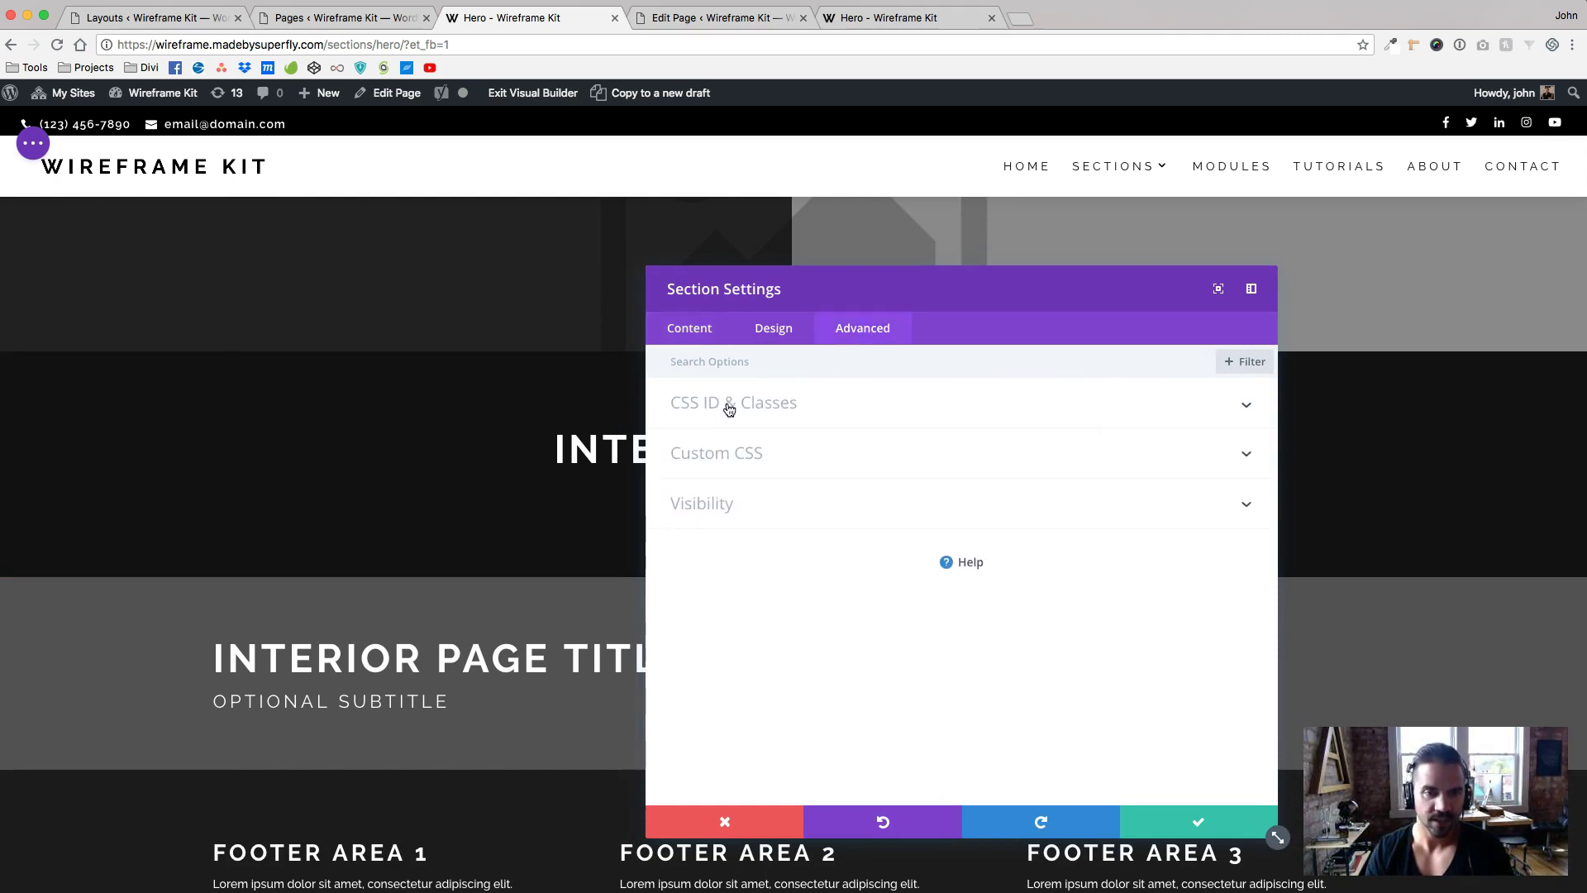
{"action": "left_click", "coordinate": [769, 408]}
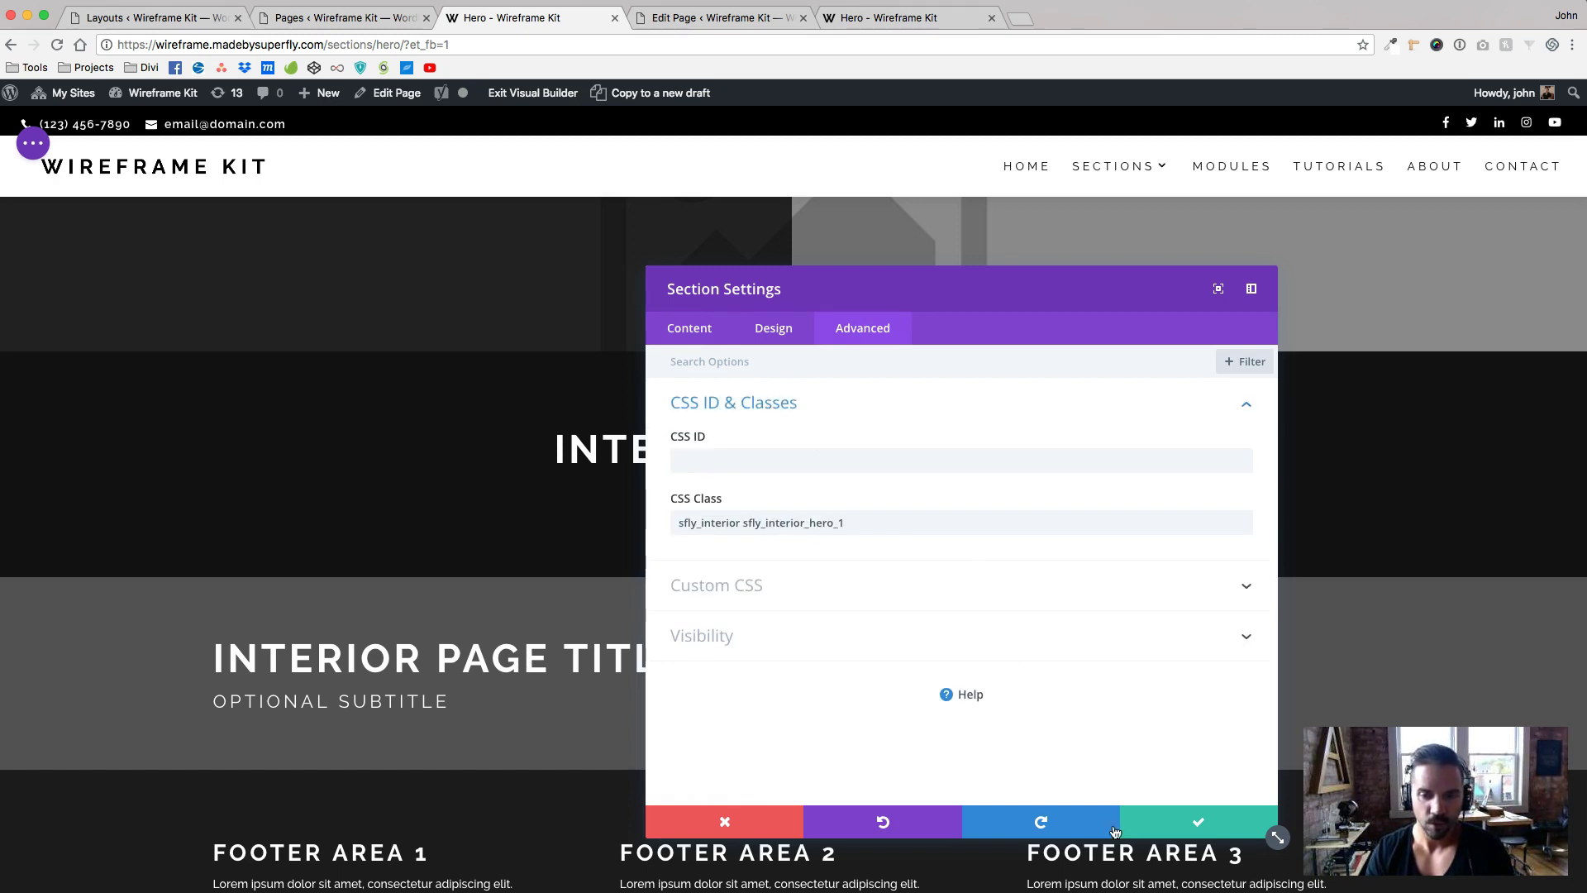
Accept and close the centered Interior Page Title section's settings.
{"action": "left_click", "coordinate": [1173, 822]}
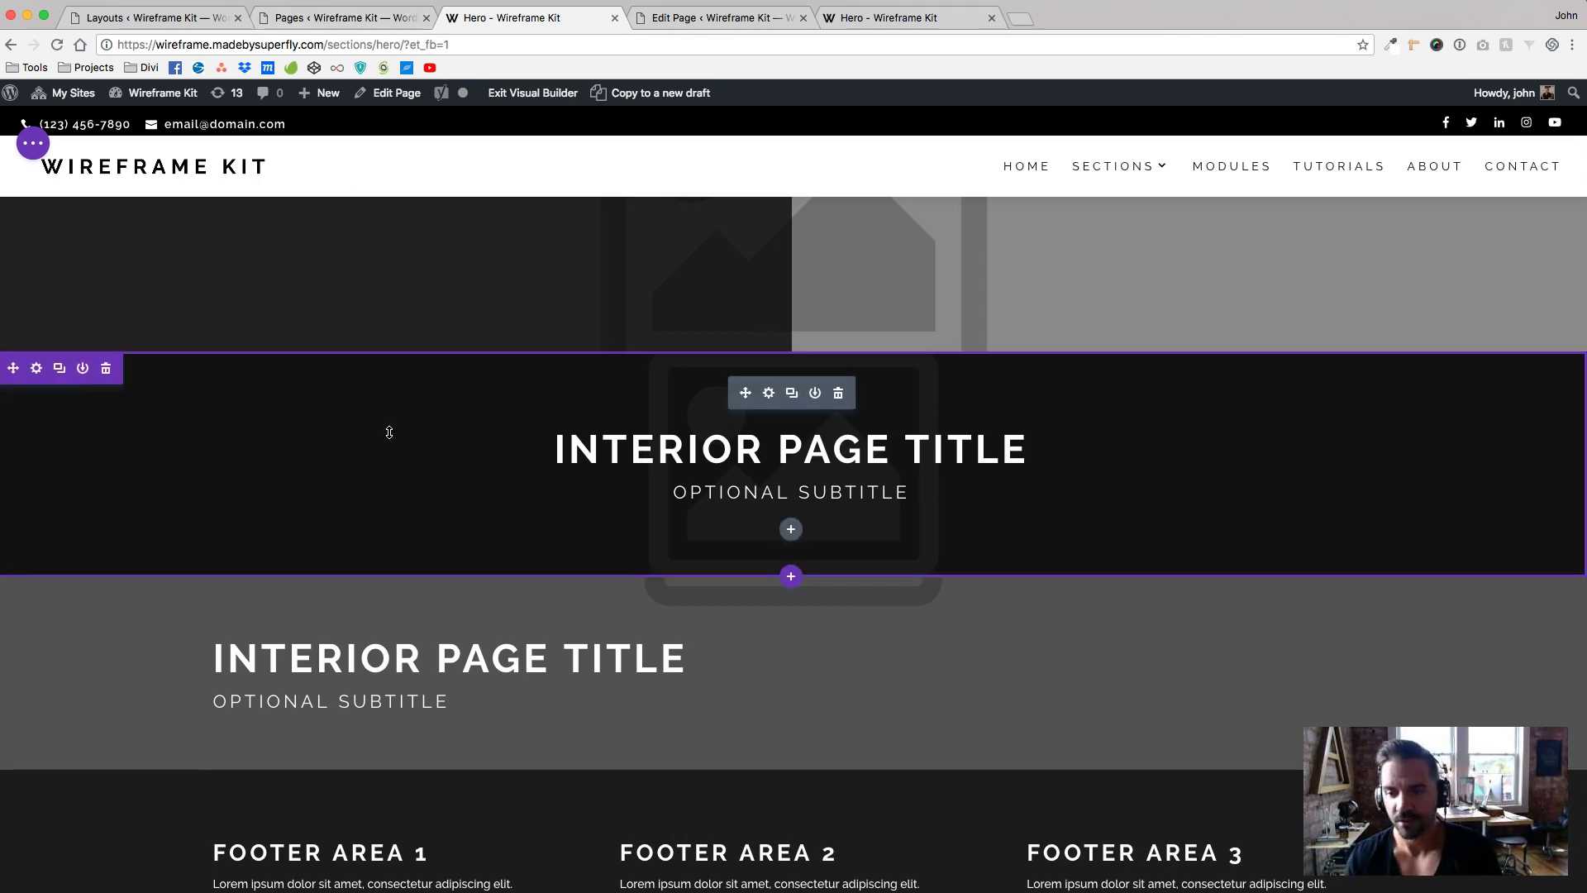
{"action": "right_click", "coordinate": [38, 371]}
{"action": "left_click", "coordinate": [80, 272]}
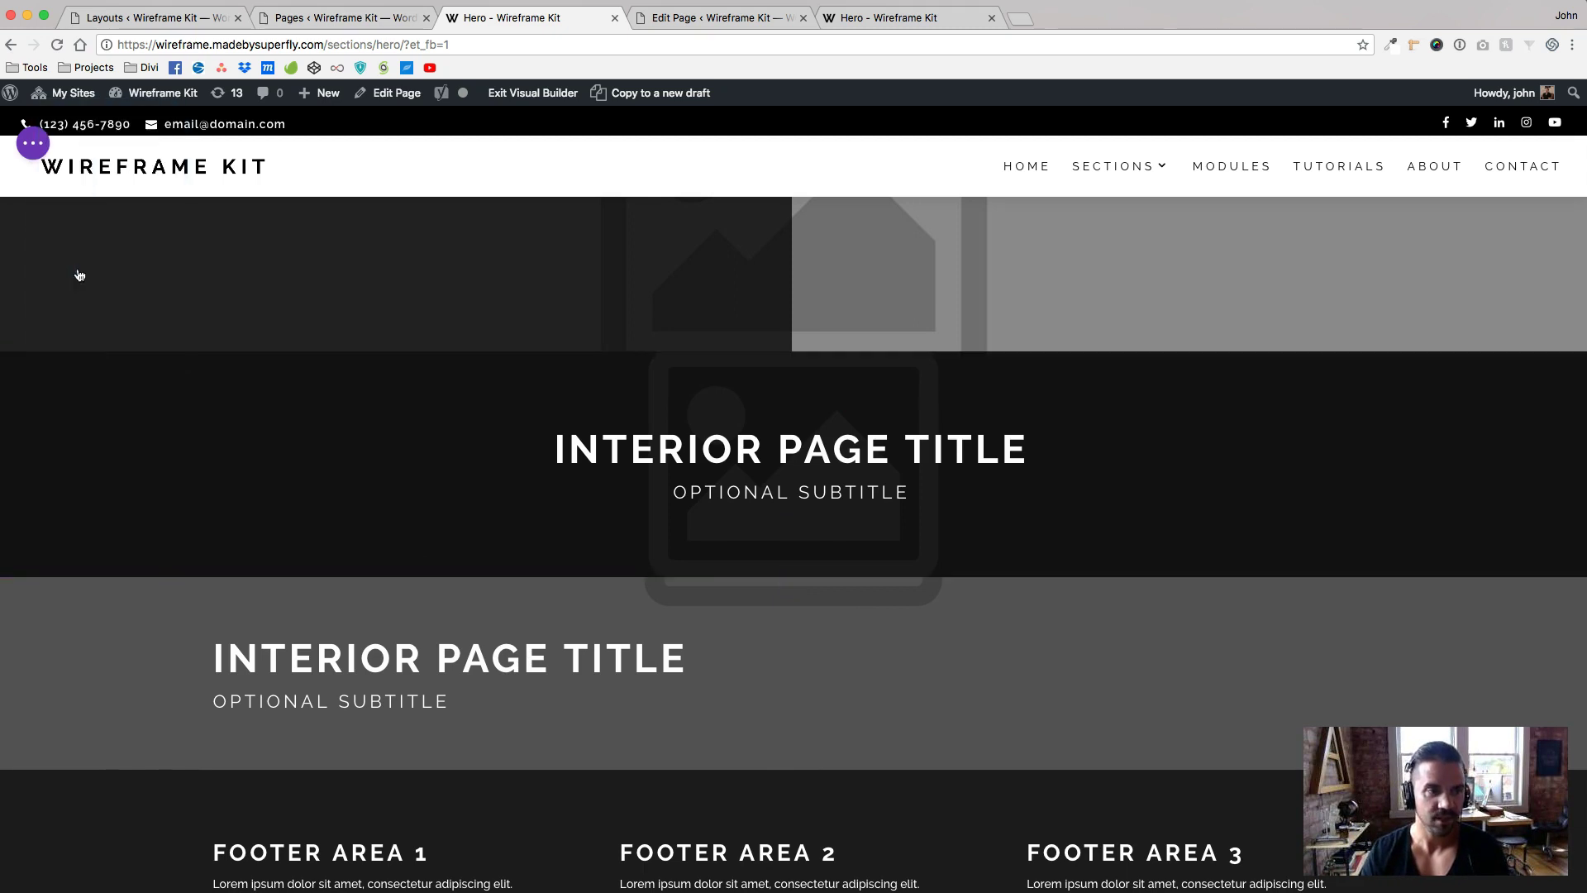
Switch the Tutorial Test page to the Divi Builder and start building it from scratch in the Visual Builder.
{"action": "left_click", "coordinate": [703, 17]}
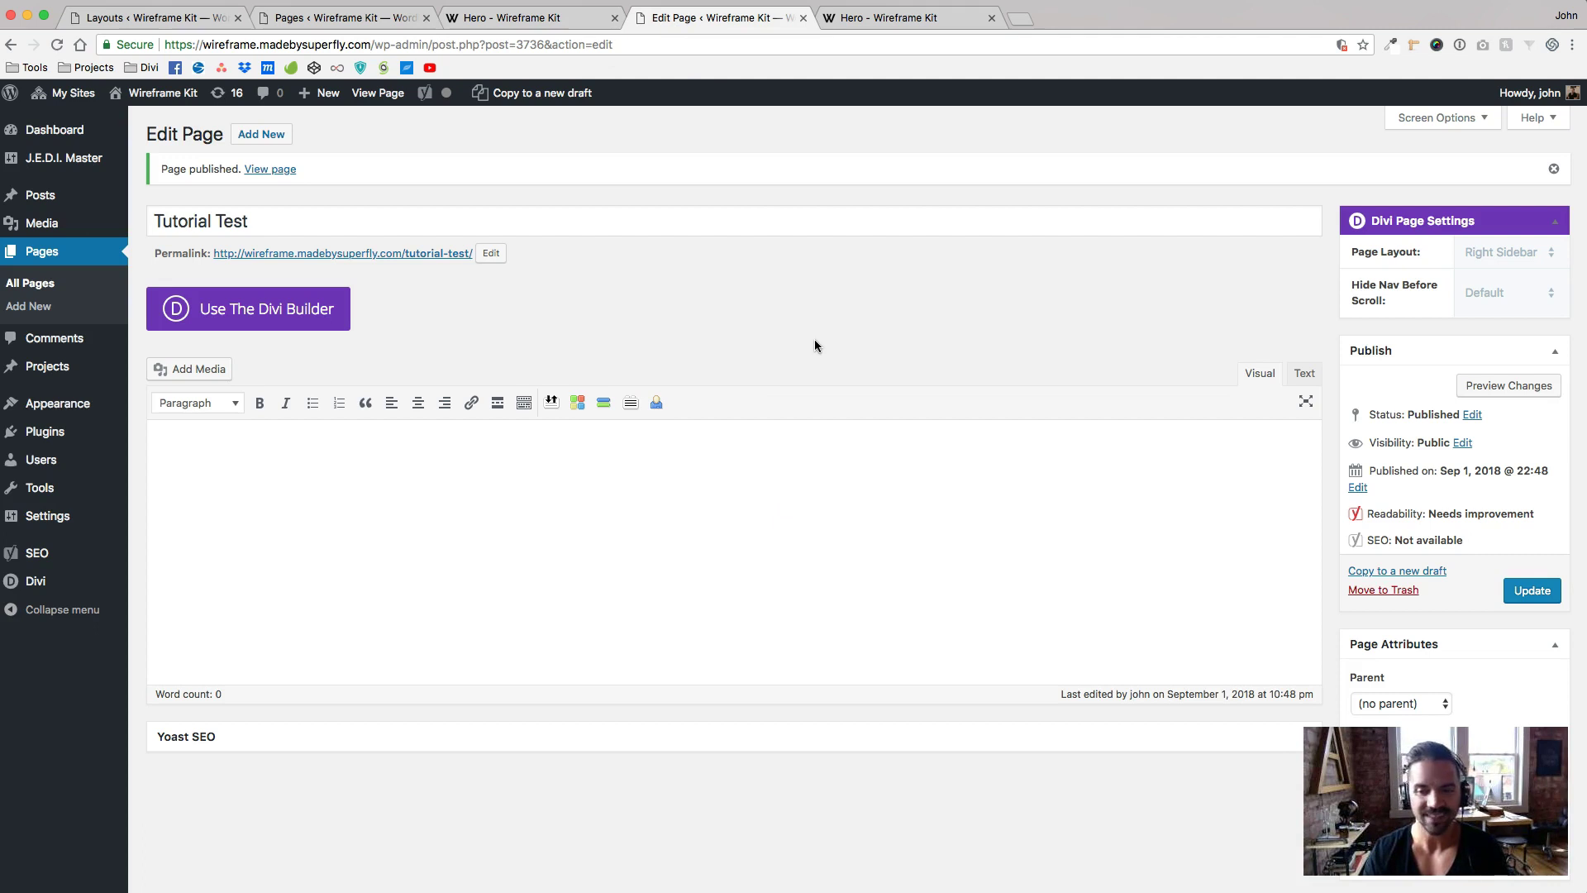
{"action": "left_click", "coordinate": [311, 311]}
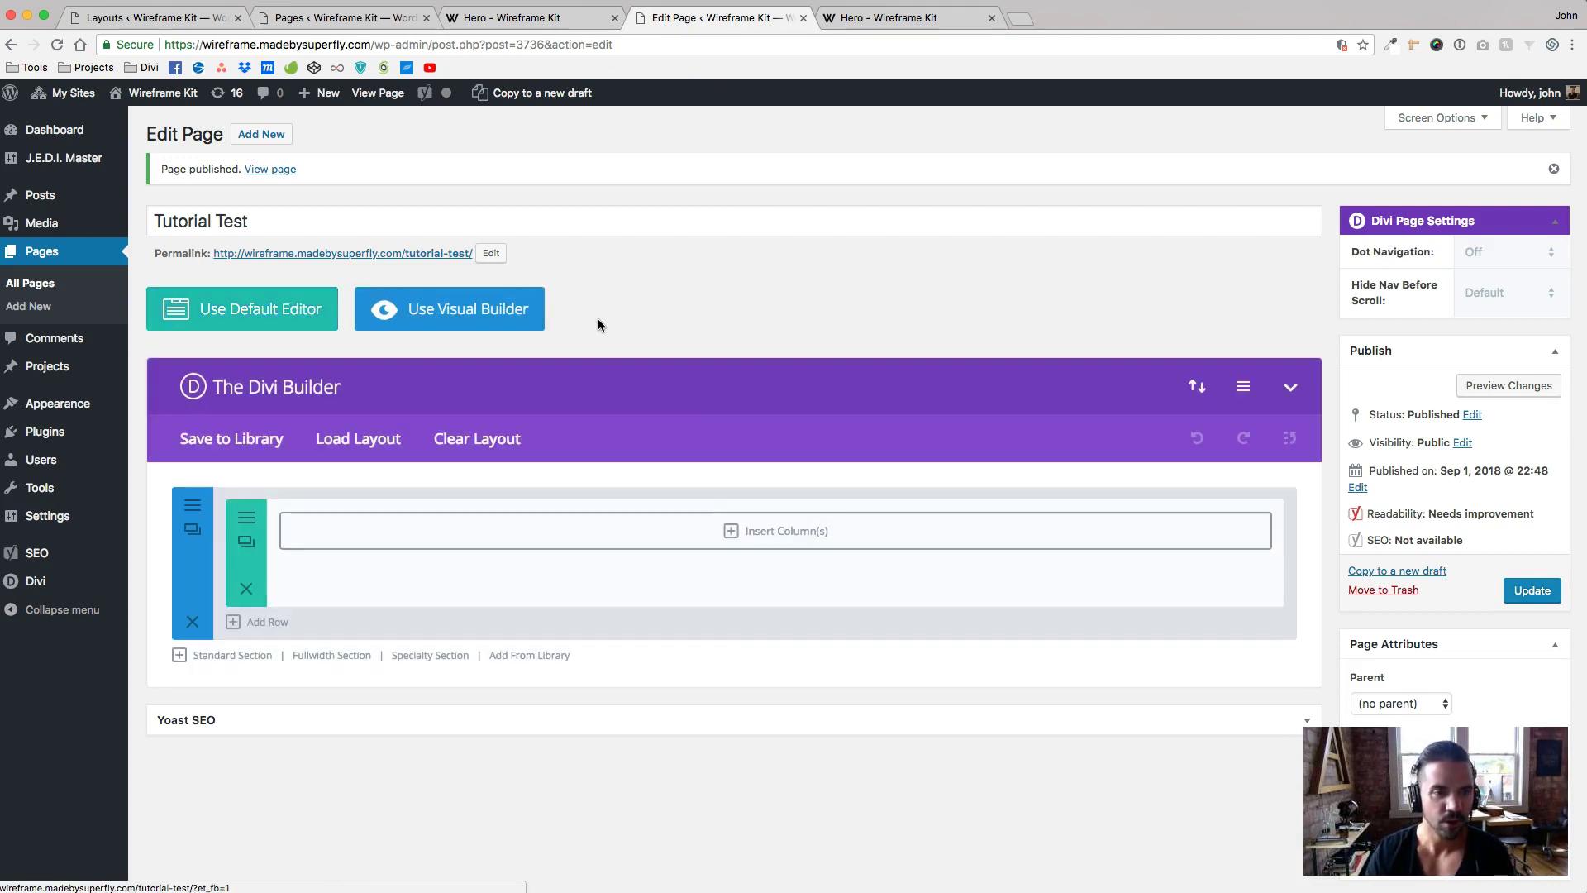
{"action": "left_click", "coordinate": [478, 314]}
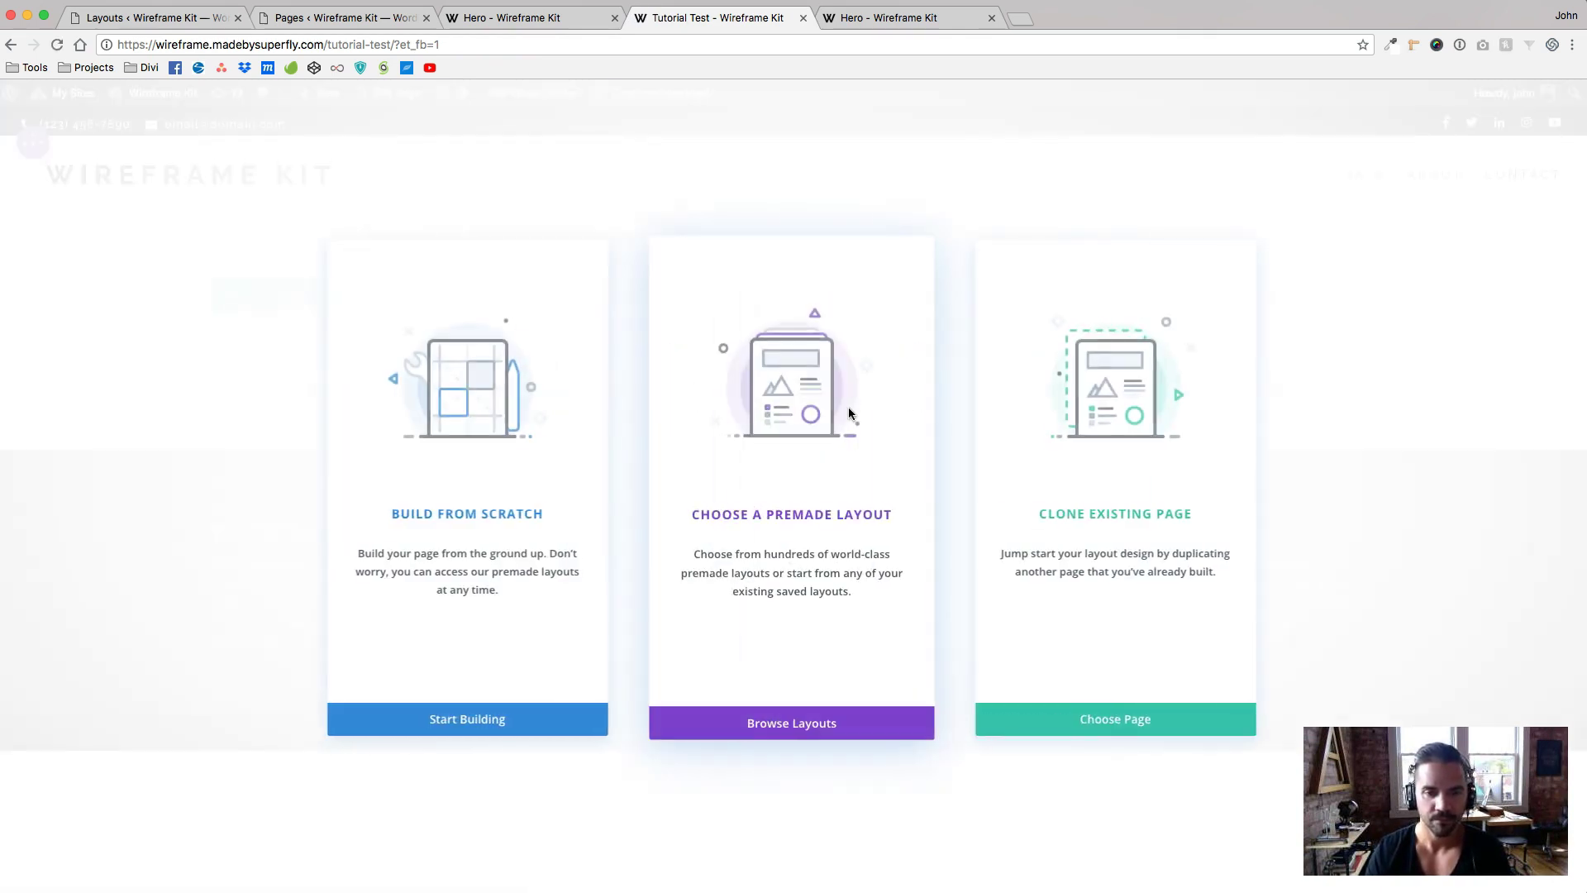
{"action": "left_click", "coordinate": [506, 518]}
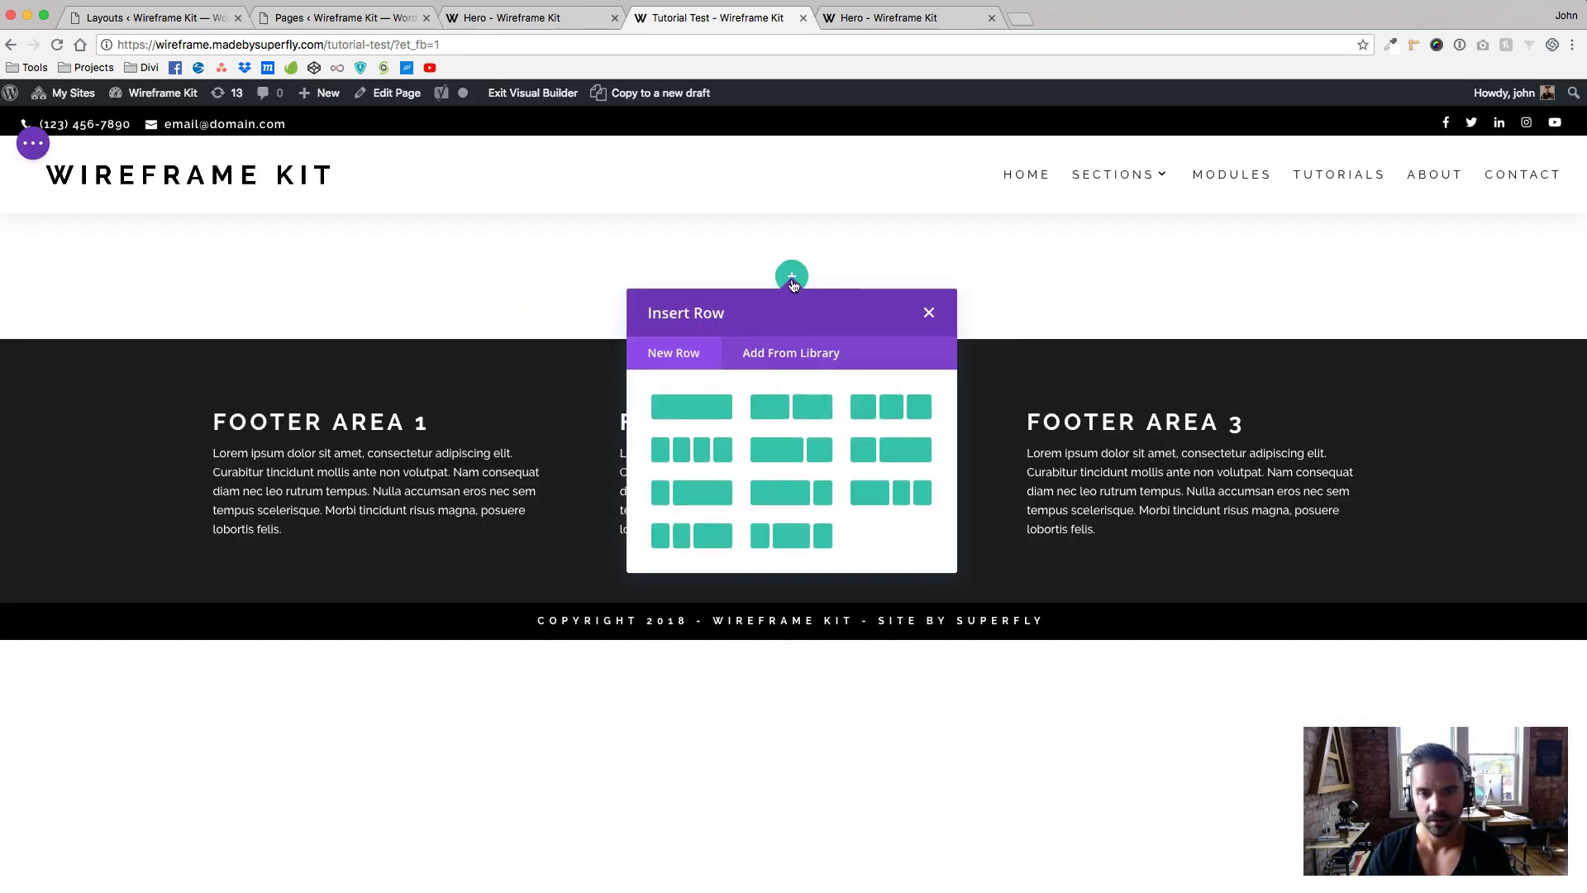
Search the section library for "interior hero", insert the Interior Hero 1 section, and delete the empty section above it.
{"action": "left_click", "coordinate": [783, 354]}
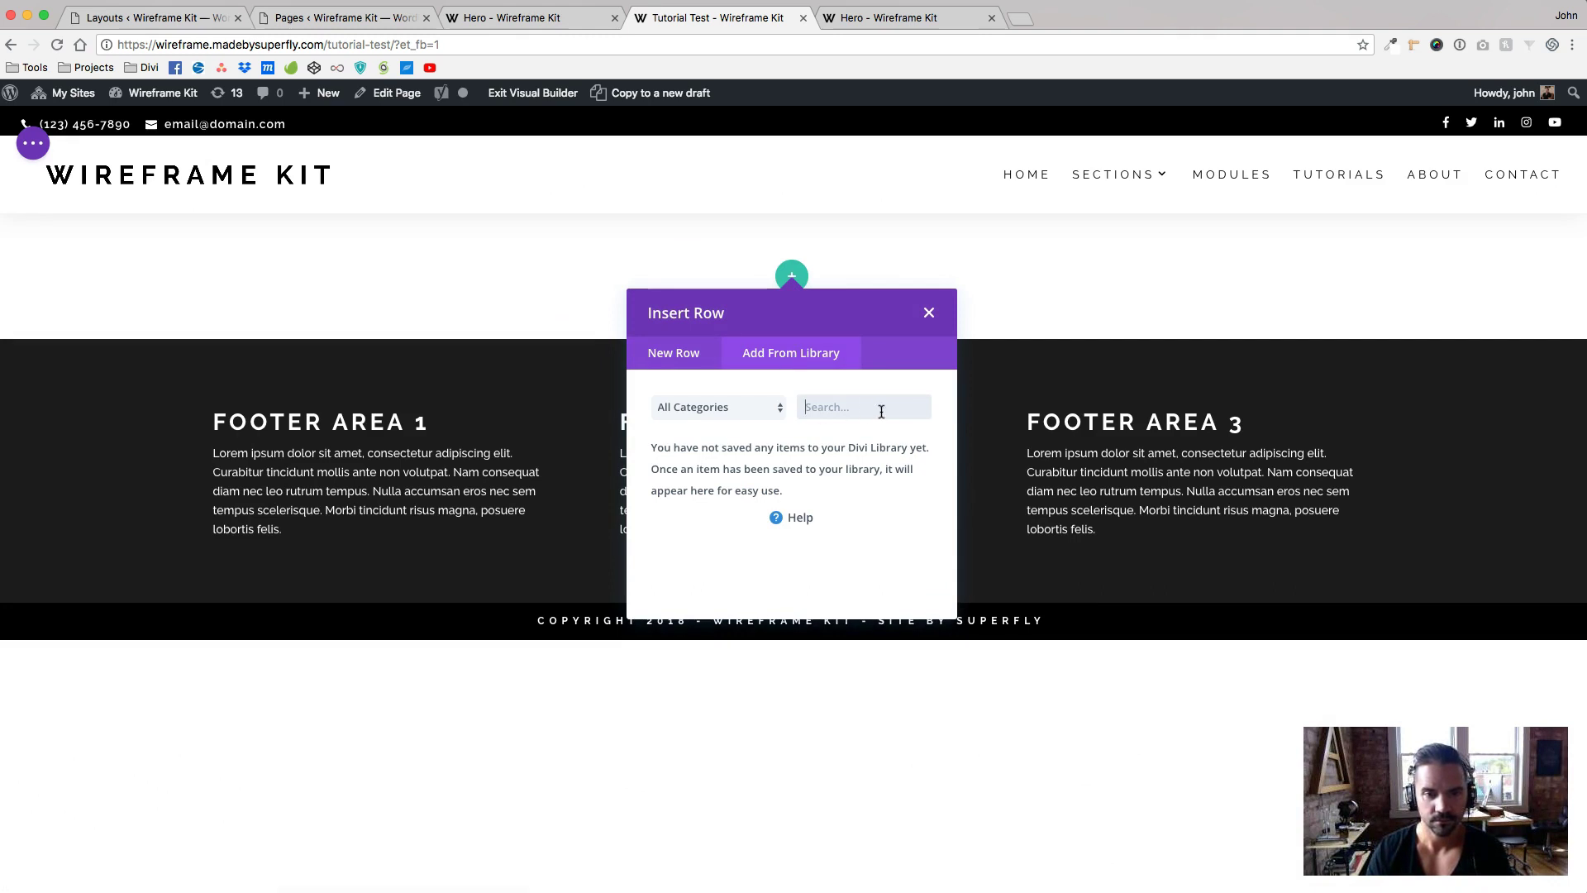
{"action": "left_click", "coordinate": [930, 311]}
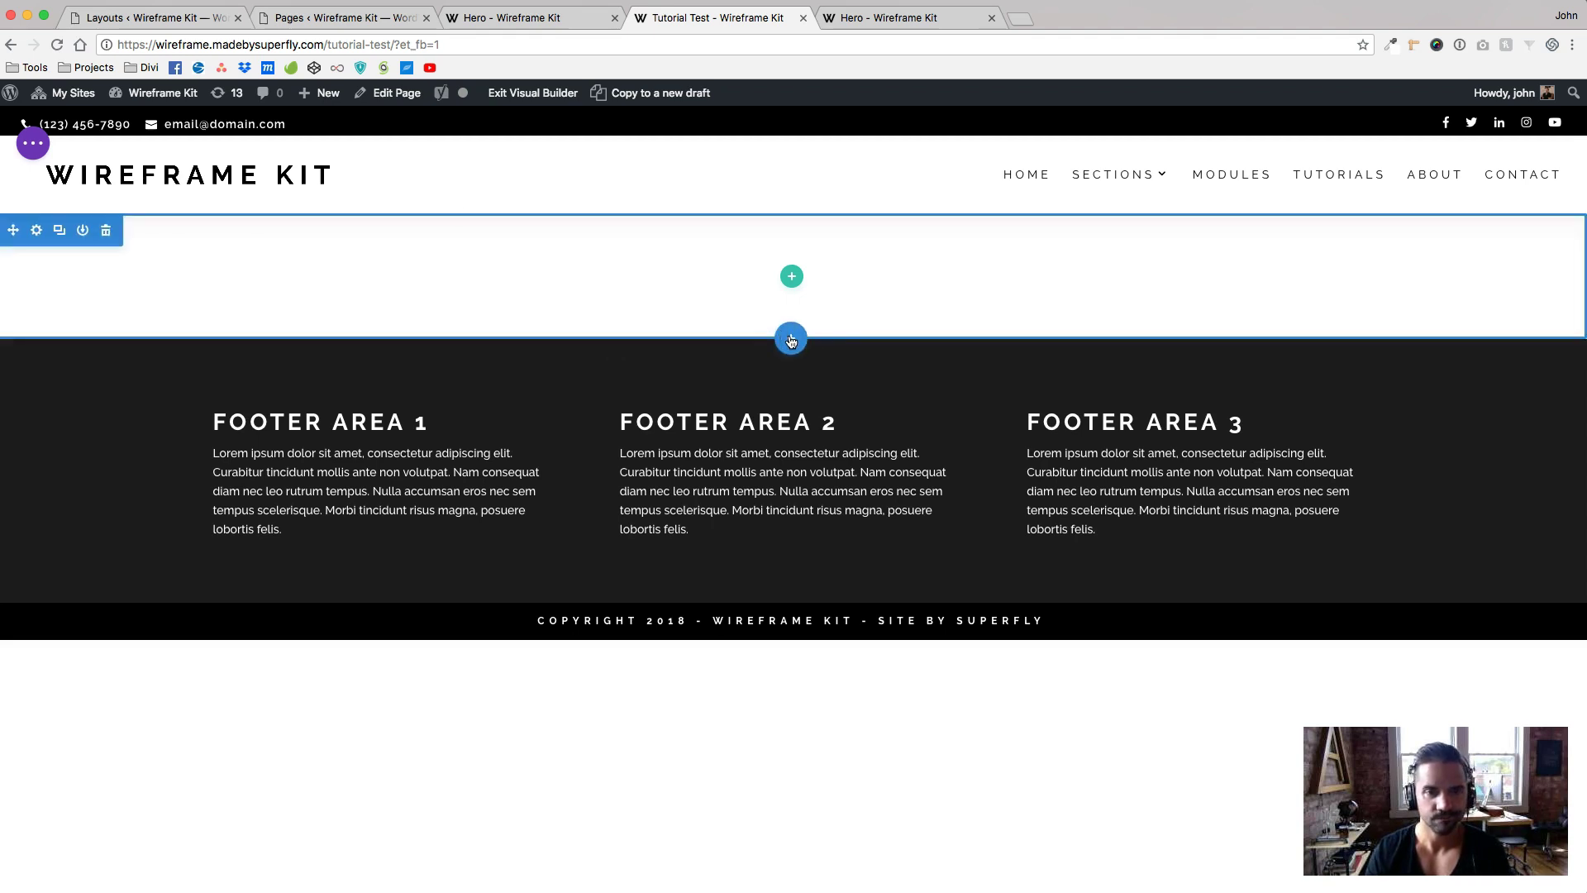
{"action": "left_click", "coordinate": [791, 341]}
{"action": "left_click", "coordinate": [814, 234]}
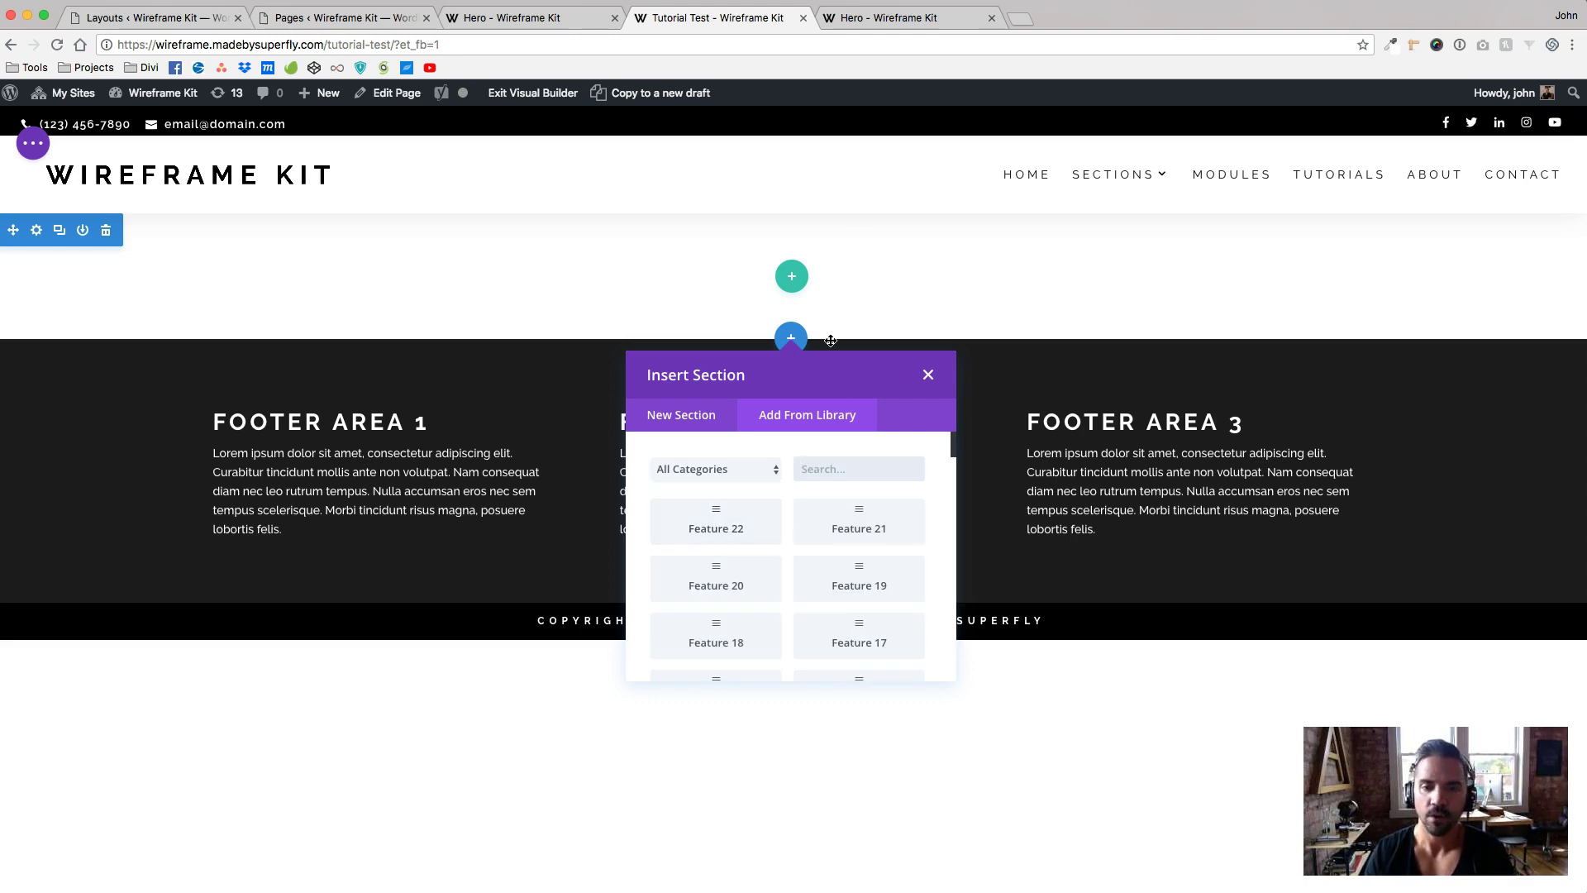
{"action": "left_click", "coordinate": [868, 471]}
{"action": "type", "text": "interior hero"}
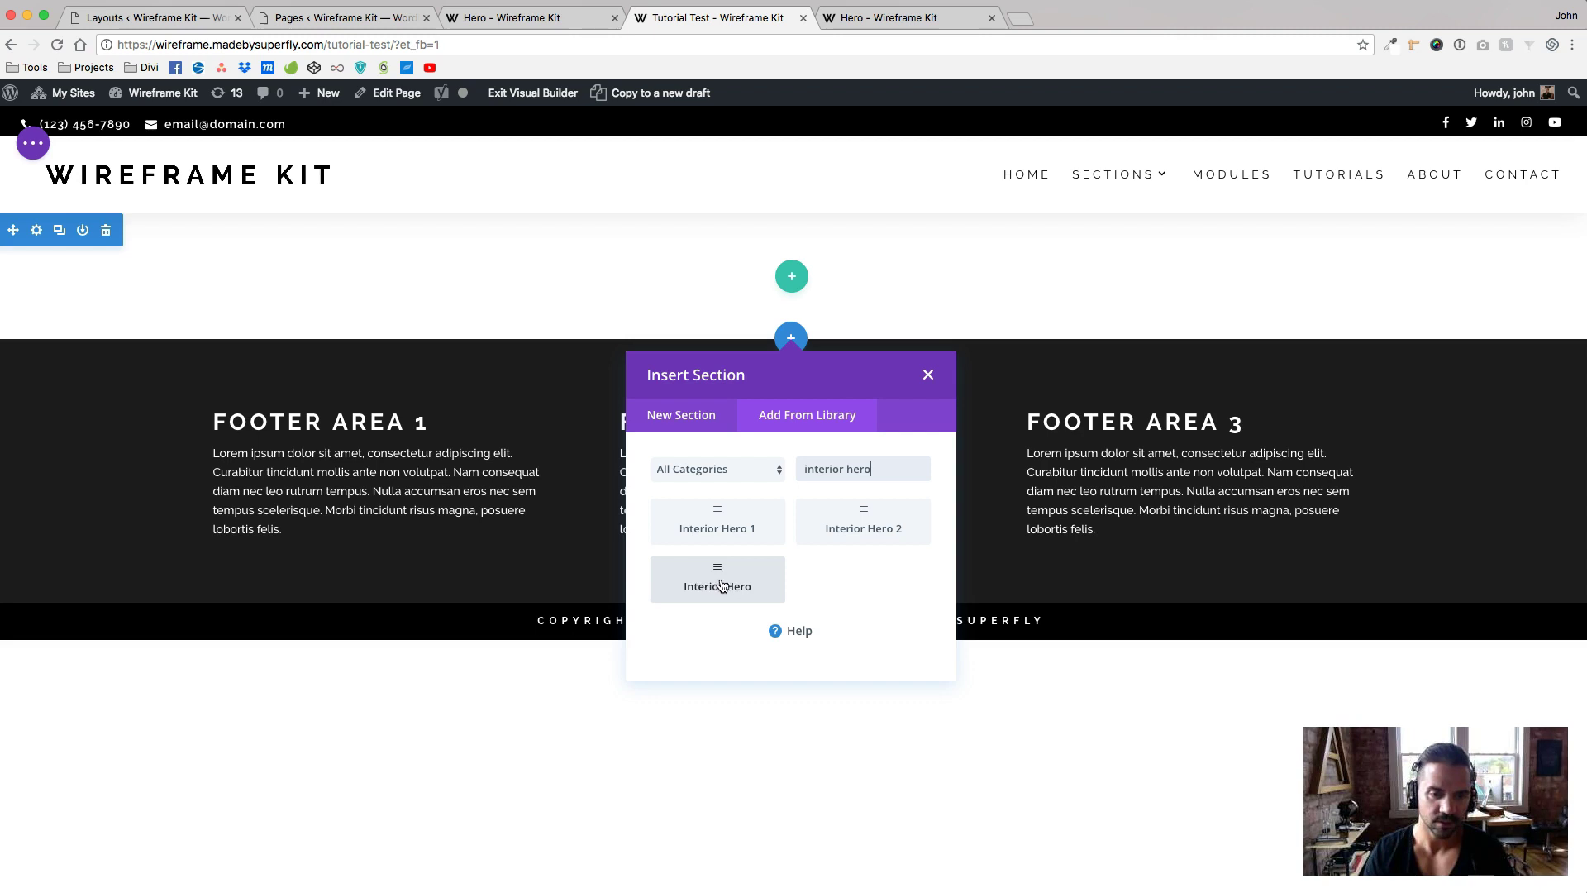
{"action": "left_click", "coordinate": [716, 514]}
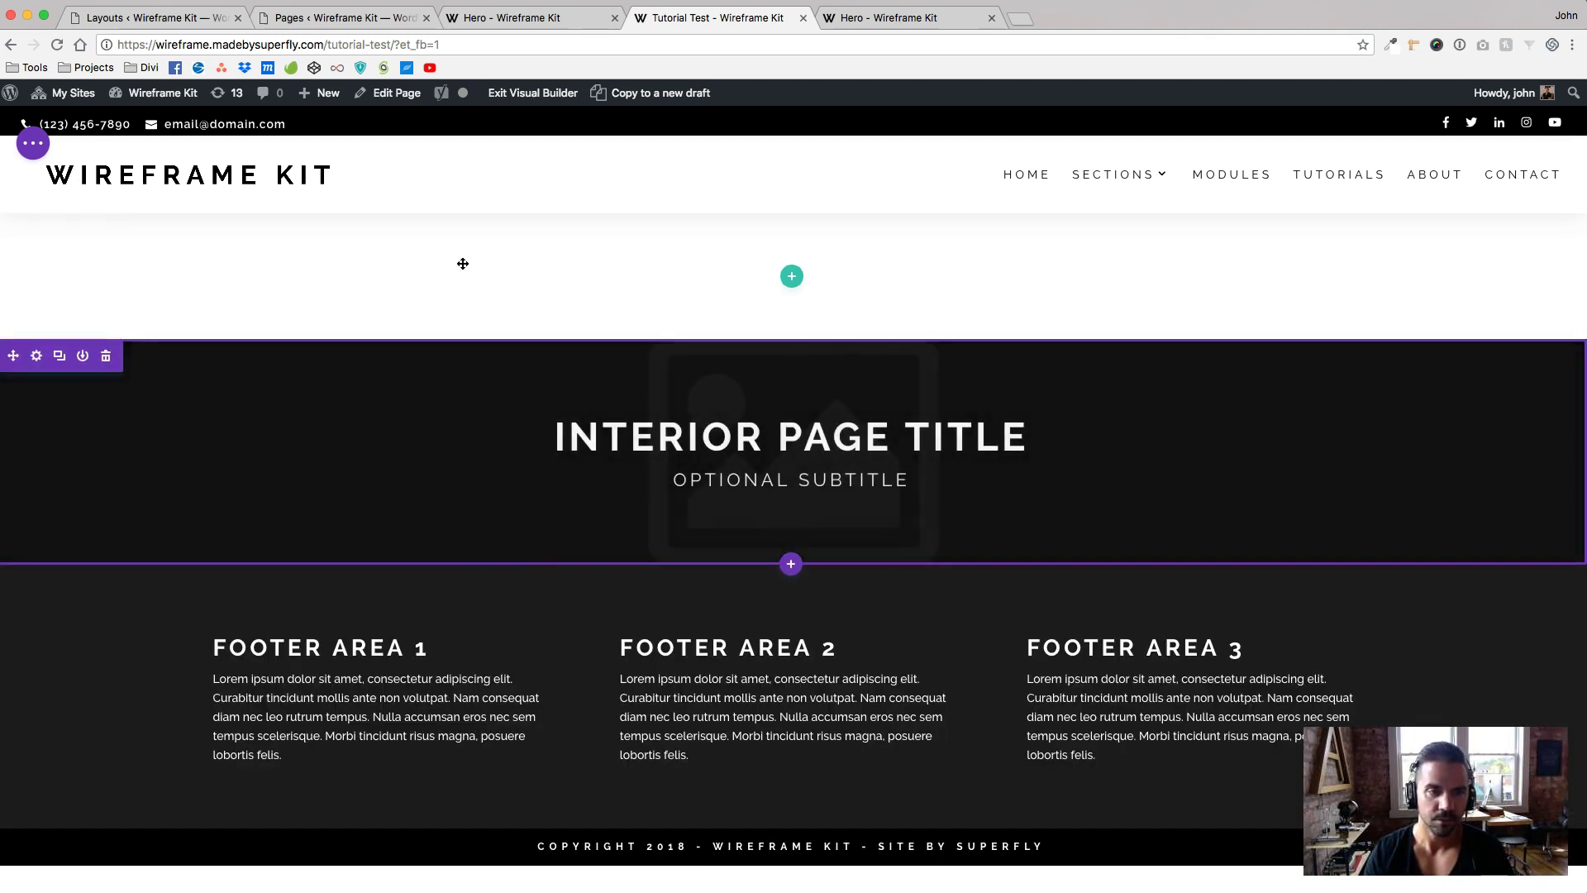
{"action": "left_click", "coordinate": [107, 232]}
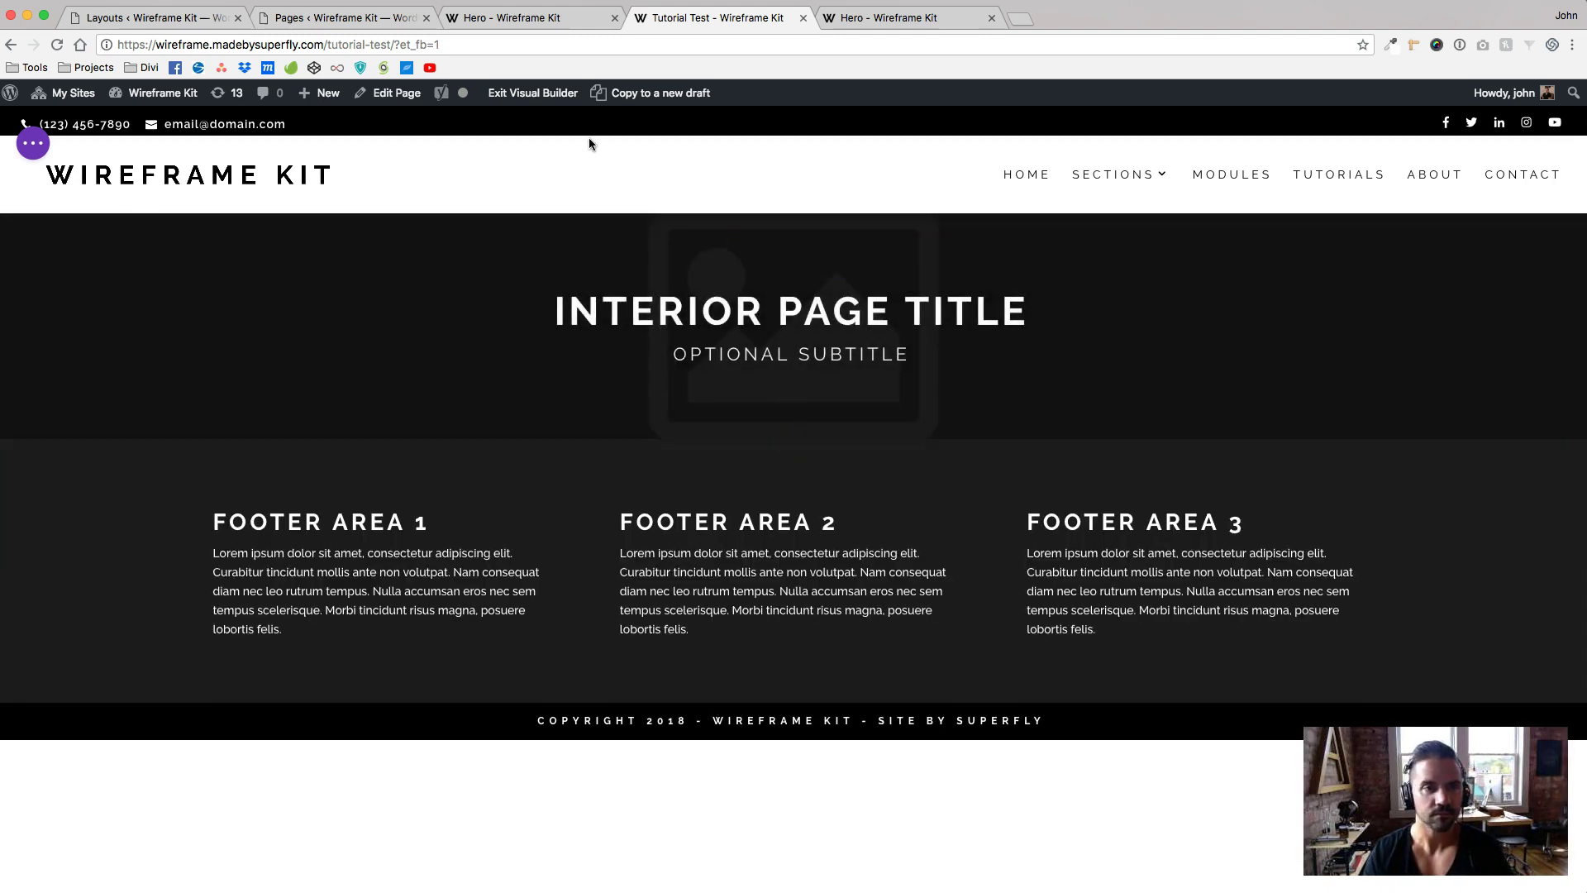
{"action": "left_click", "coordinate": [562, 20]}
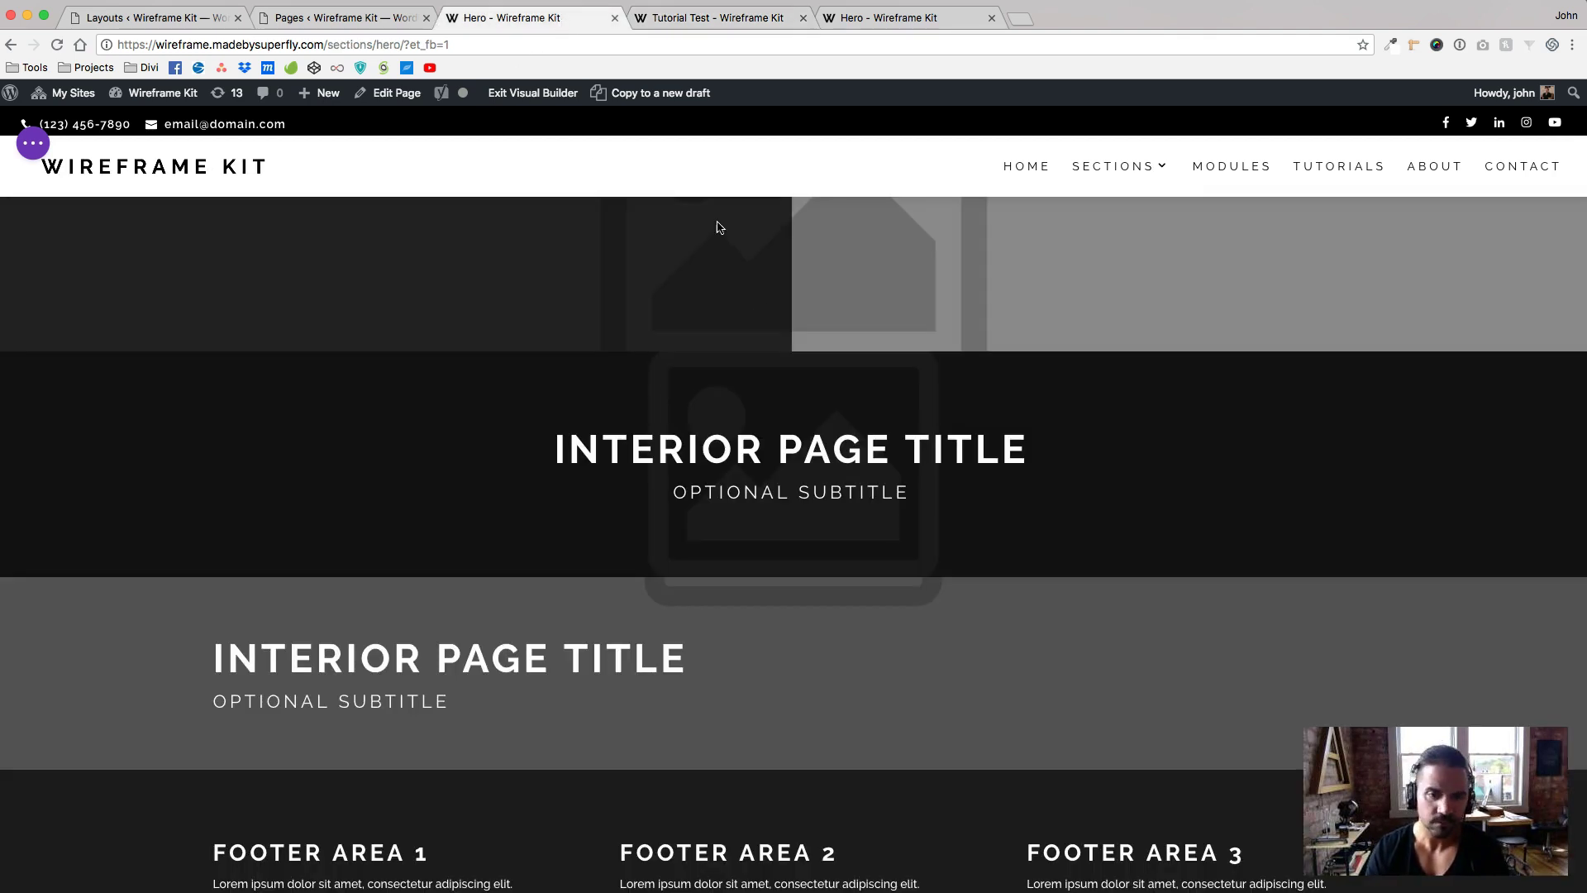
{"action": "mouse_move", "coordinate": [1136, 181]}
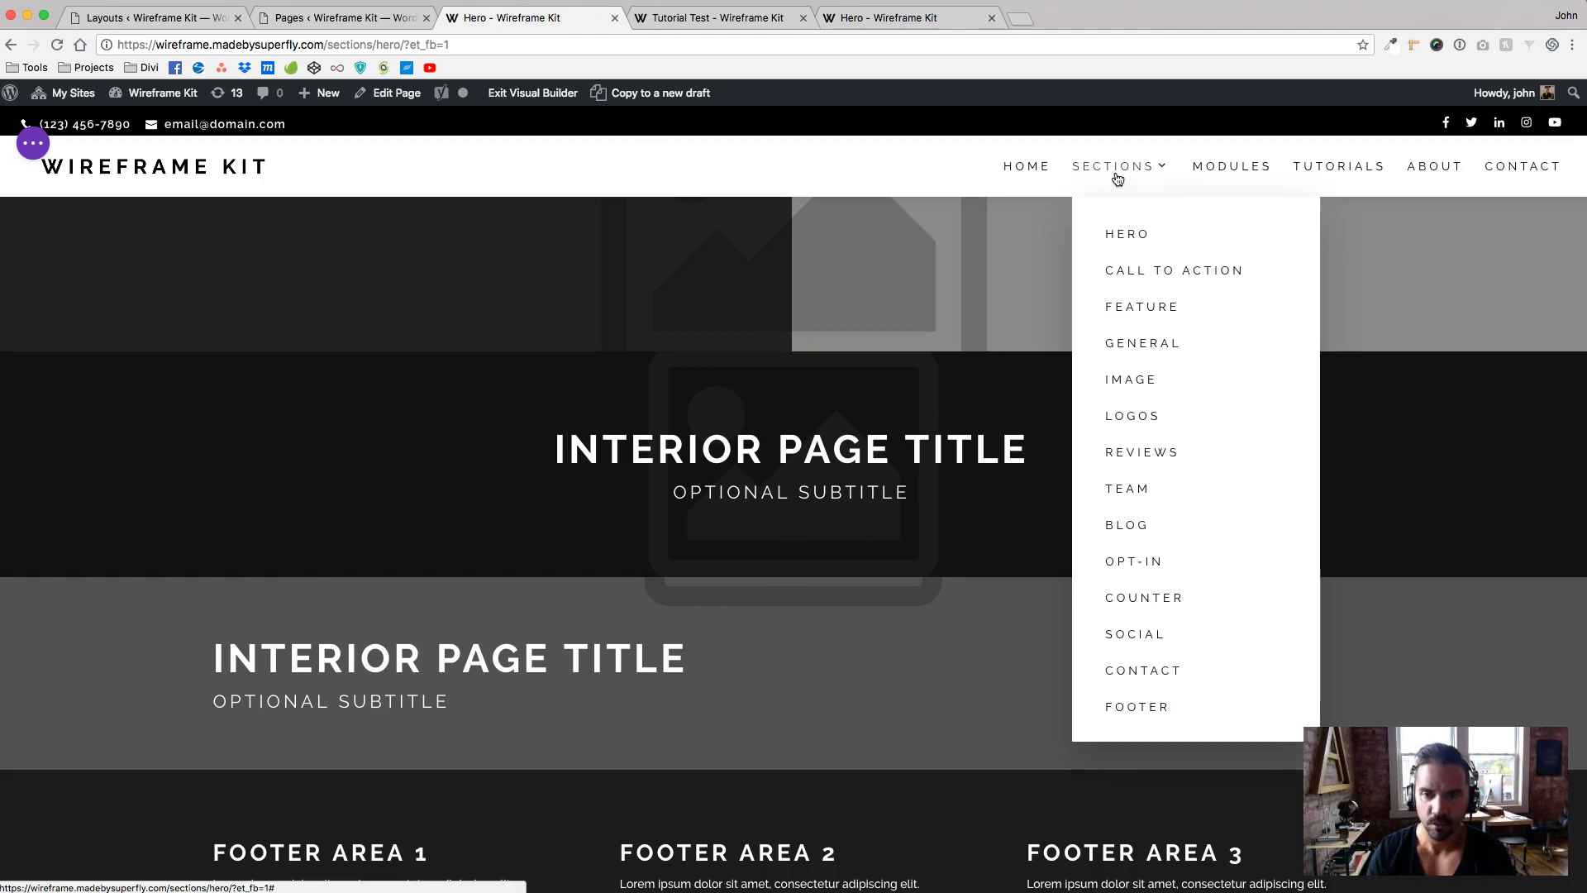
{"action": "left_click", "coordinate": [1149, 312]}
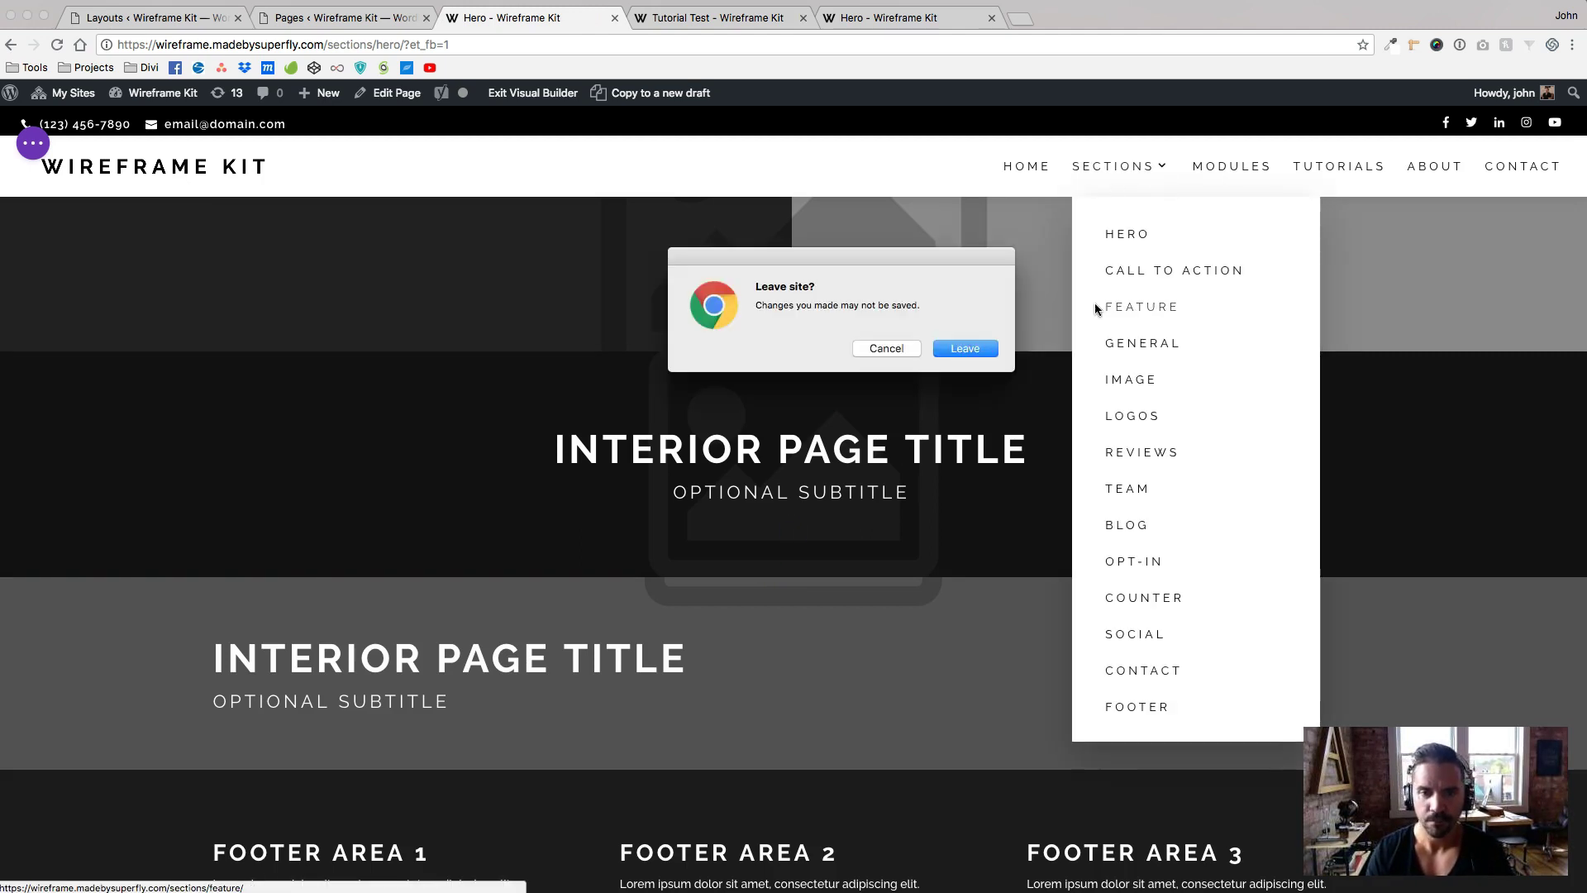
{"action": "left_click", "coordinate": [886, 348]}
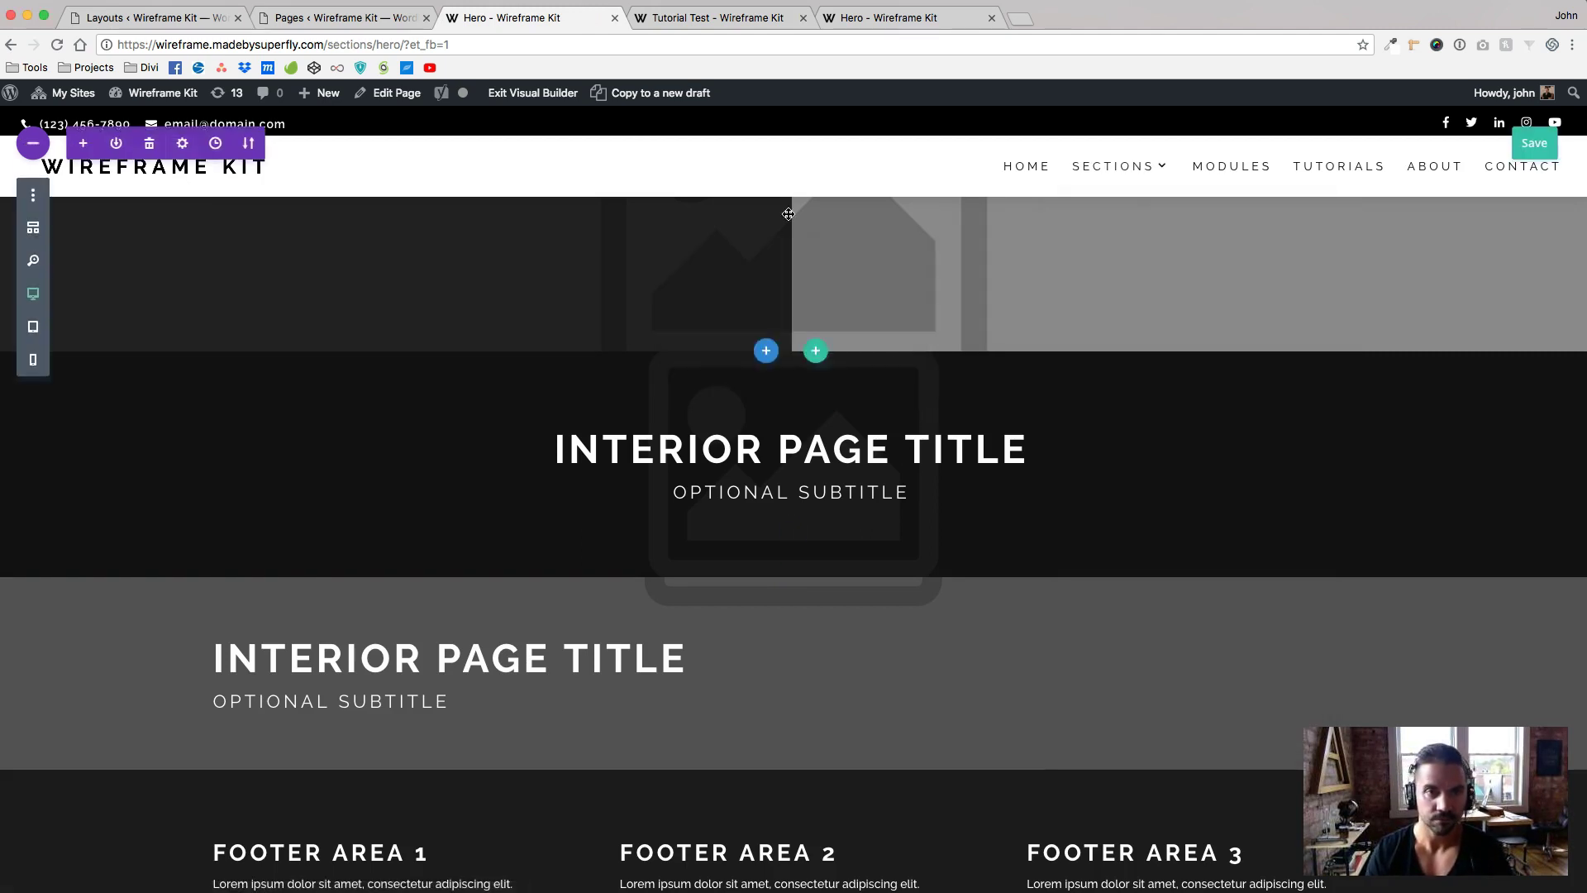
Close the Hero page's Visual Builder tab without saving and open the Feature sections page from the remaining Hero tab.
{"action": "left_click", "coordinate": [615, 19]}
{"action": "left_click", "coordinate": [963, 362]}
{"action": "left_click", "coordinate": [696, 27]}
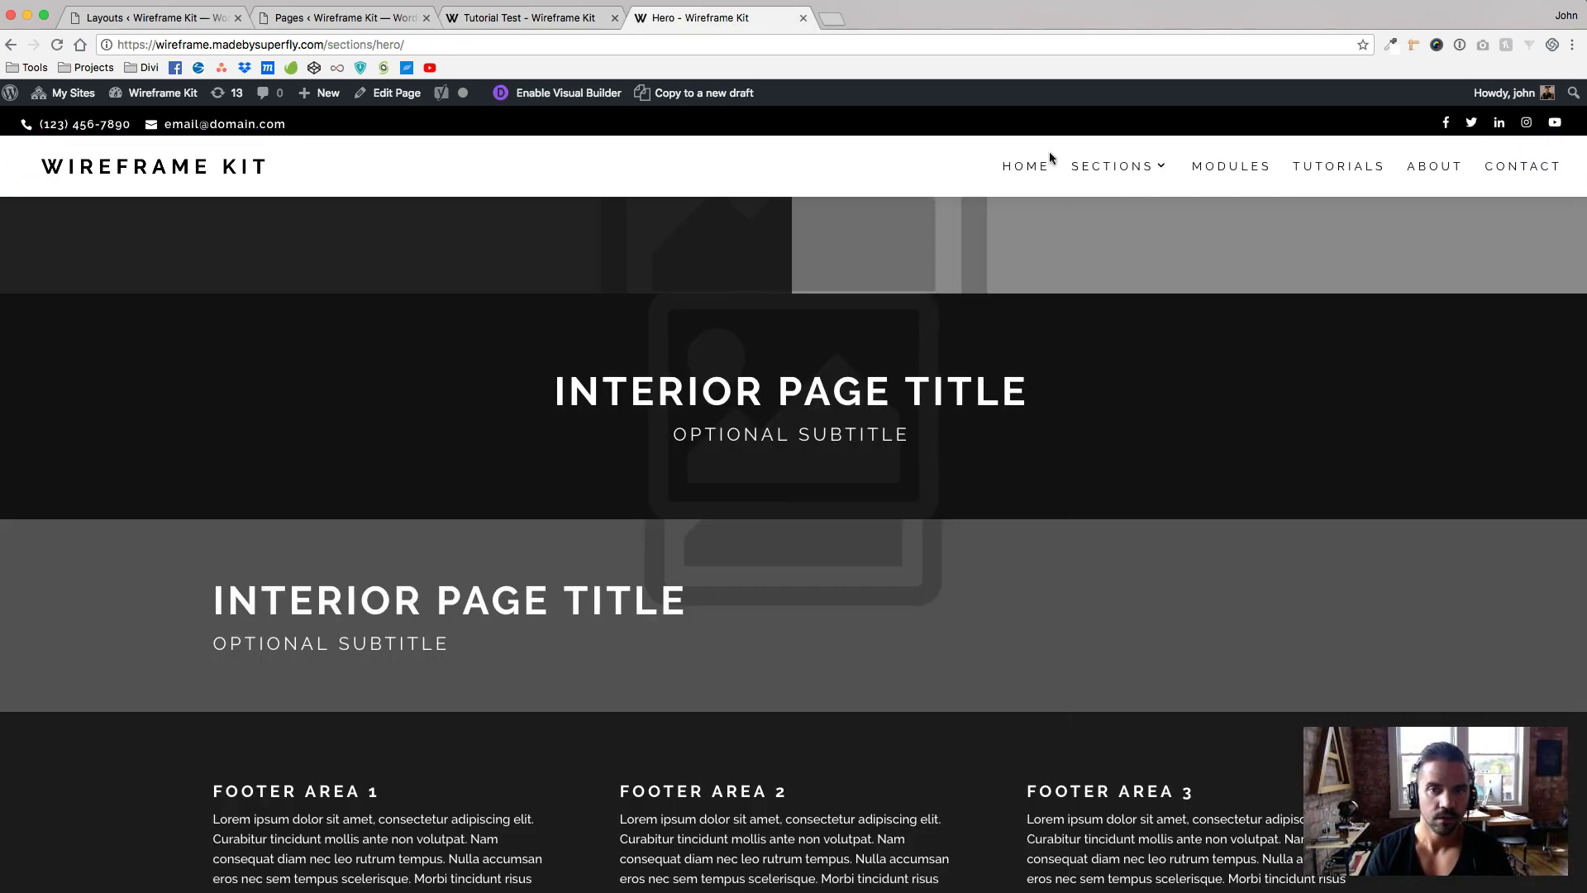
{"action": "mouse_move", "coordinate": [1142, 172]}
{"action": "left_click", "coordinate": [1129, 308]}
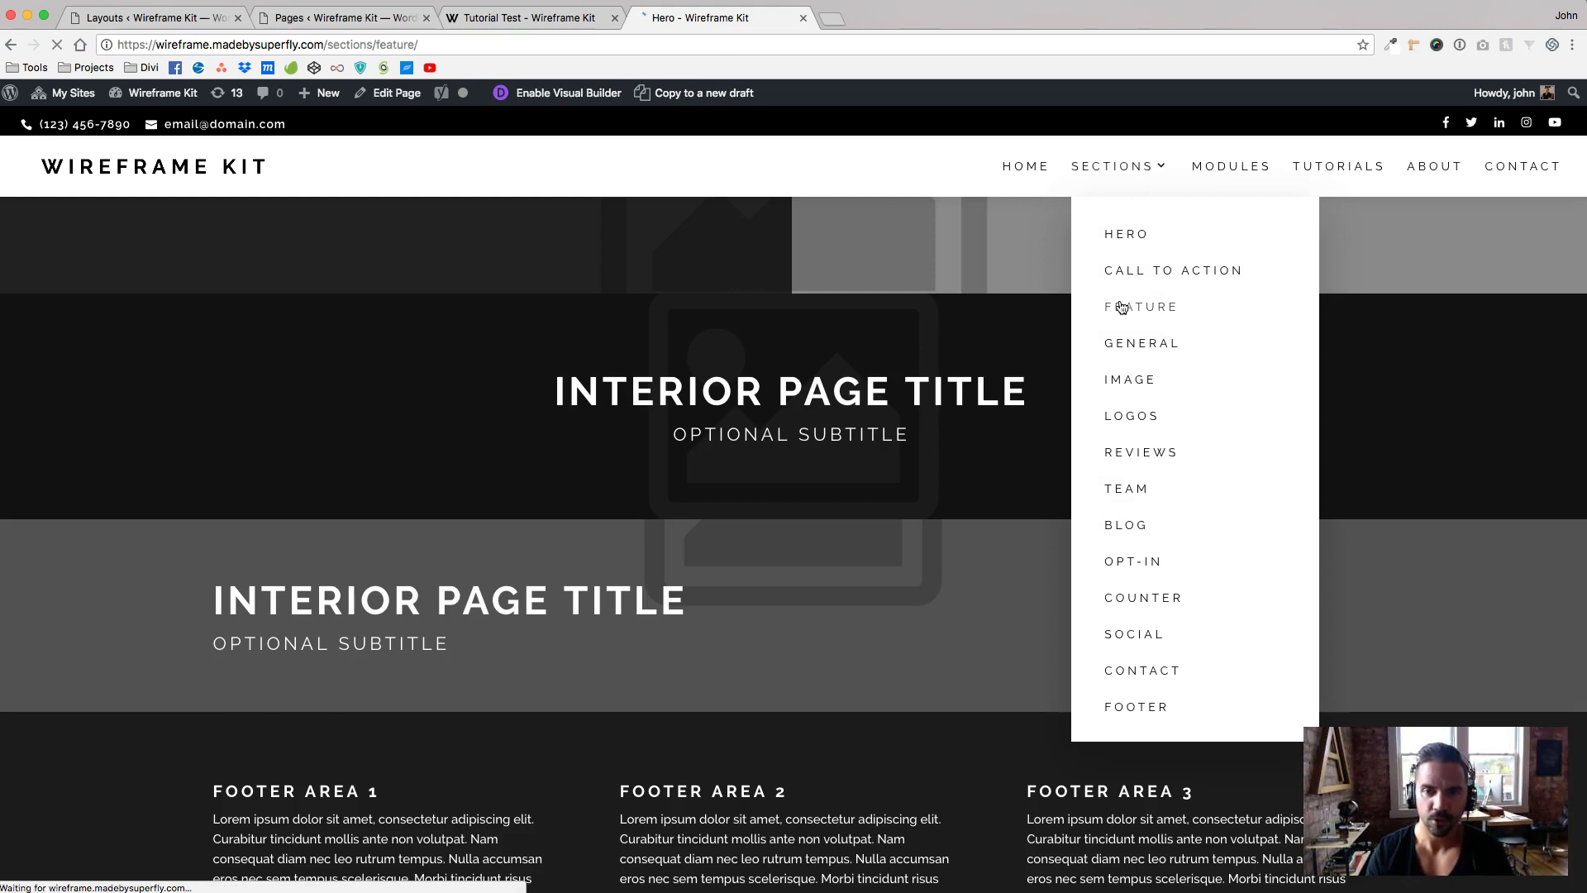
Examine the range of section designs on the Feature page against the Tutorial Test page, and return to the first feature section.
{"action": "scroll", "coordinate": [1018, 543], "scroll_direction": "down", "scroll_amount": 5}
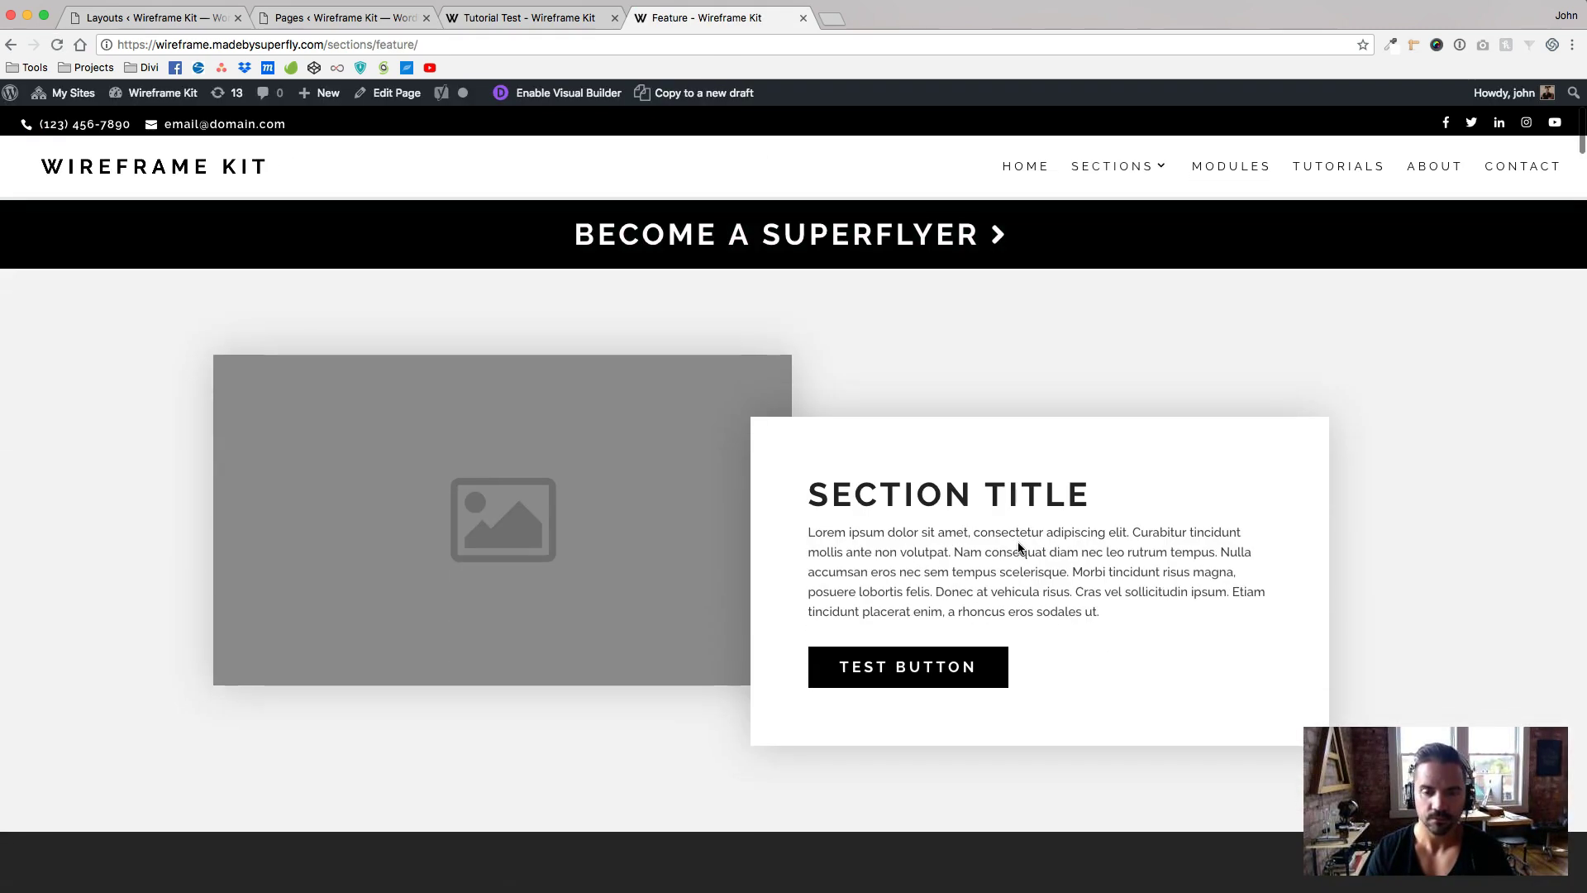
{"action": "scroll", "coordinate": [1056, 524], "scroll_direction": "down", "scroll_amount": 2}
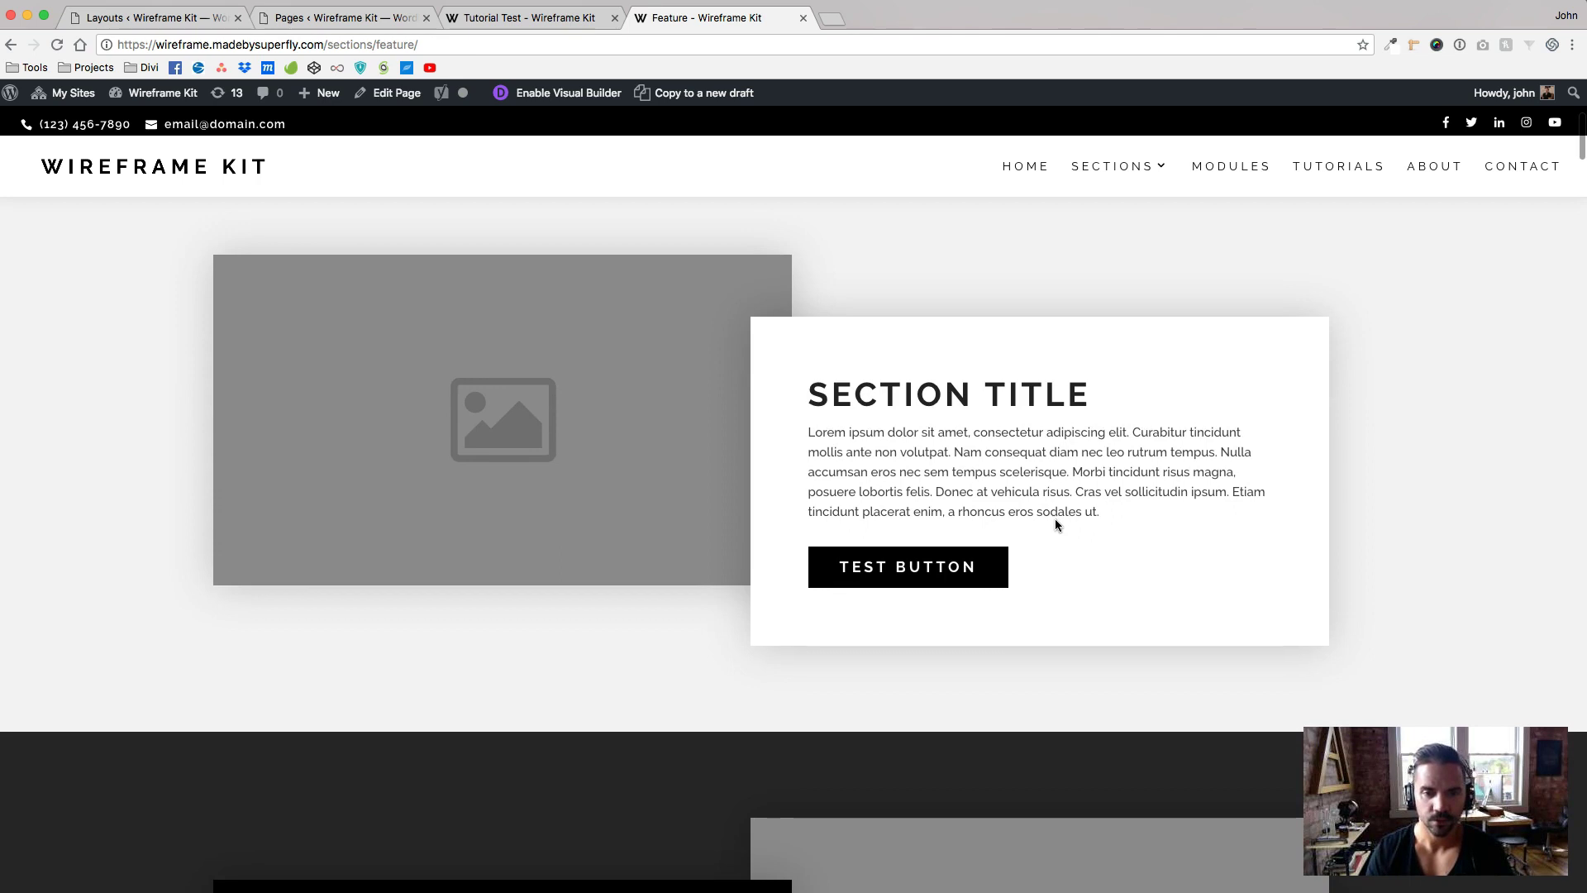
{"action": "left_click", "coordinate": [513, 19]}
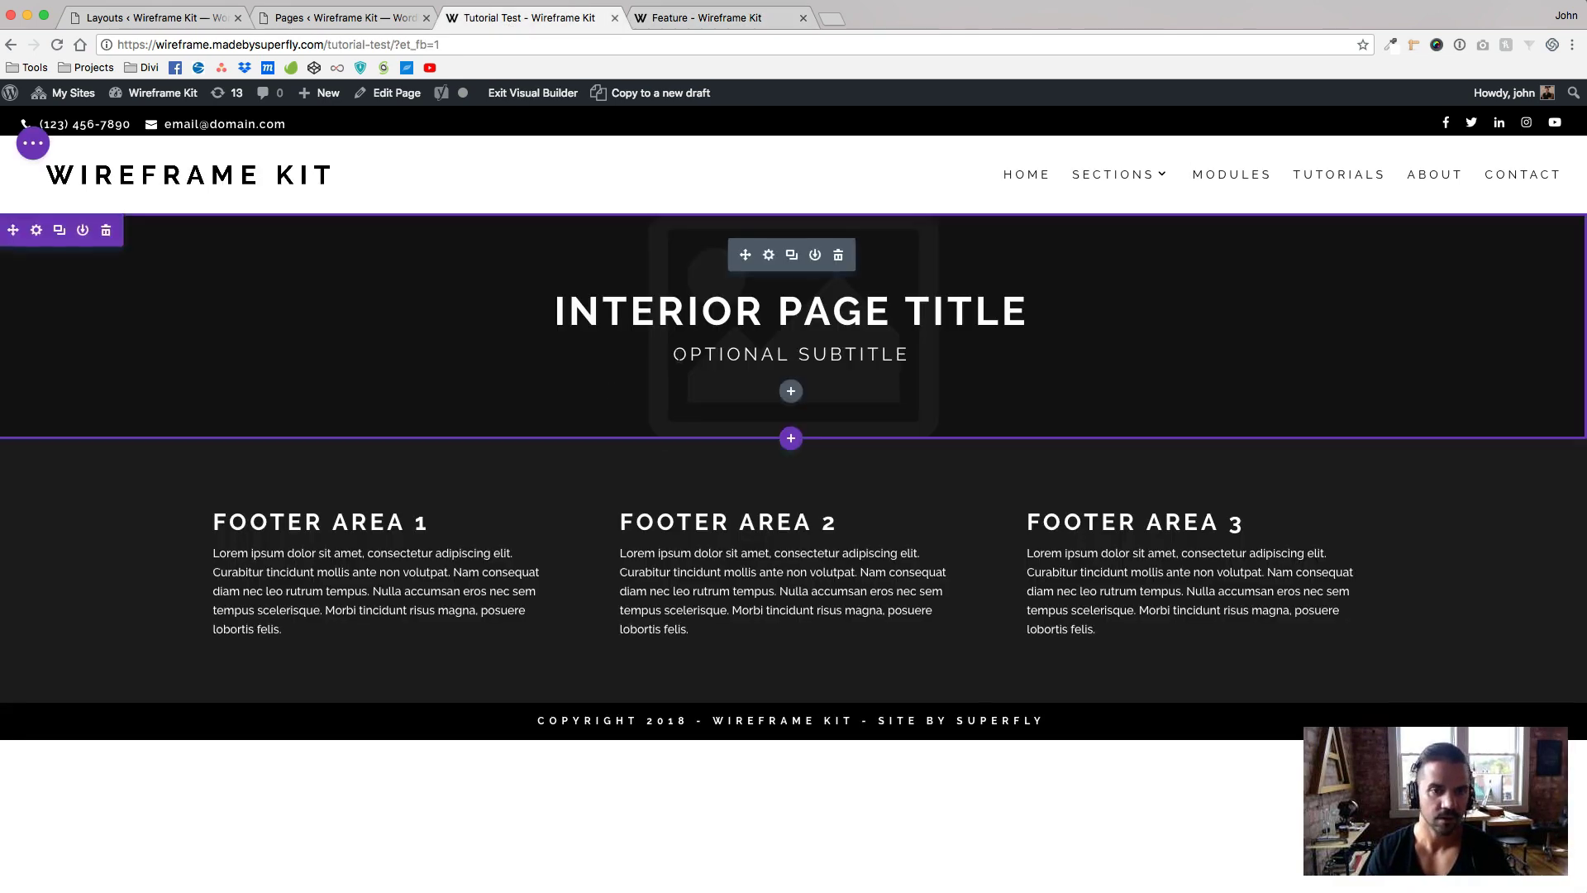
{"action": "left_click", "coordinate": [702, 17]}
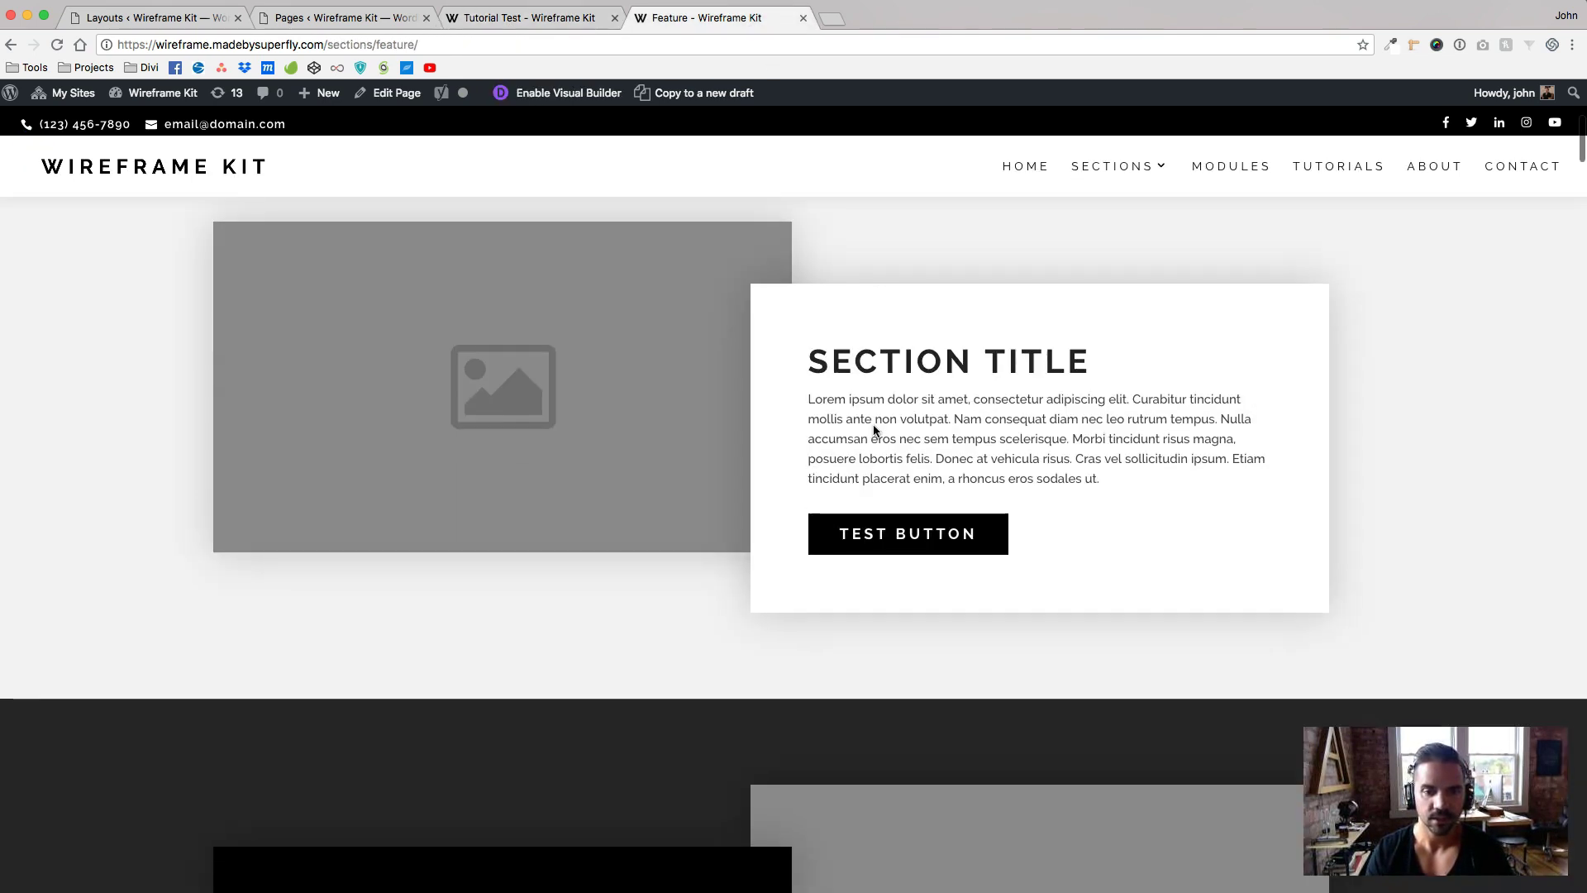
{"action": "scroll", "coordinate": [872, 429], "scroll_direction": "up", "scroll_amount": 2}
{"action": "scroll", "coordinate": [480, 465], "scroll_direction": "down", "scroll_amount": 4}
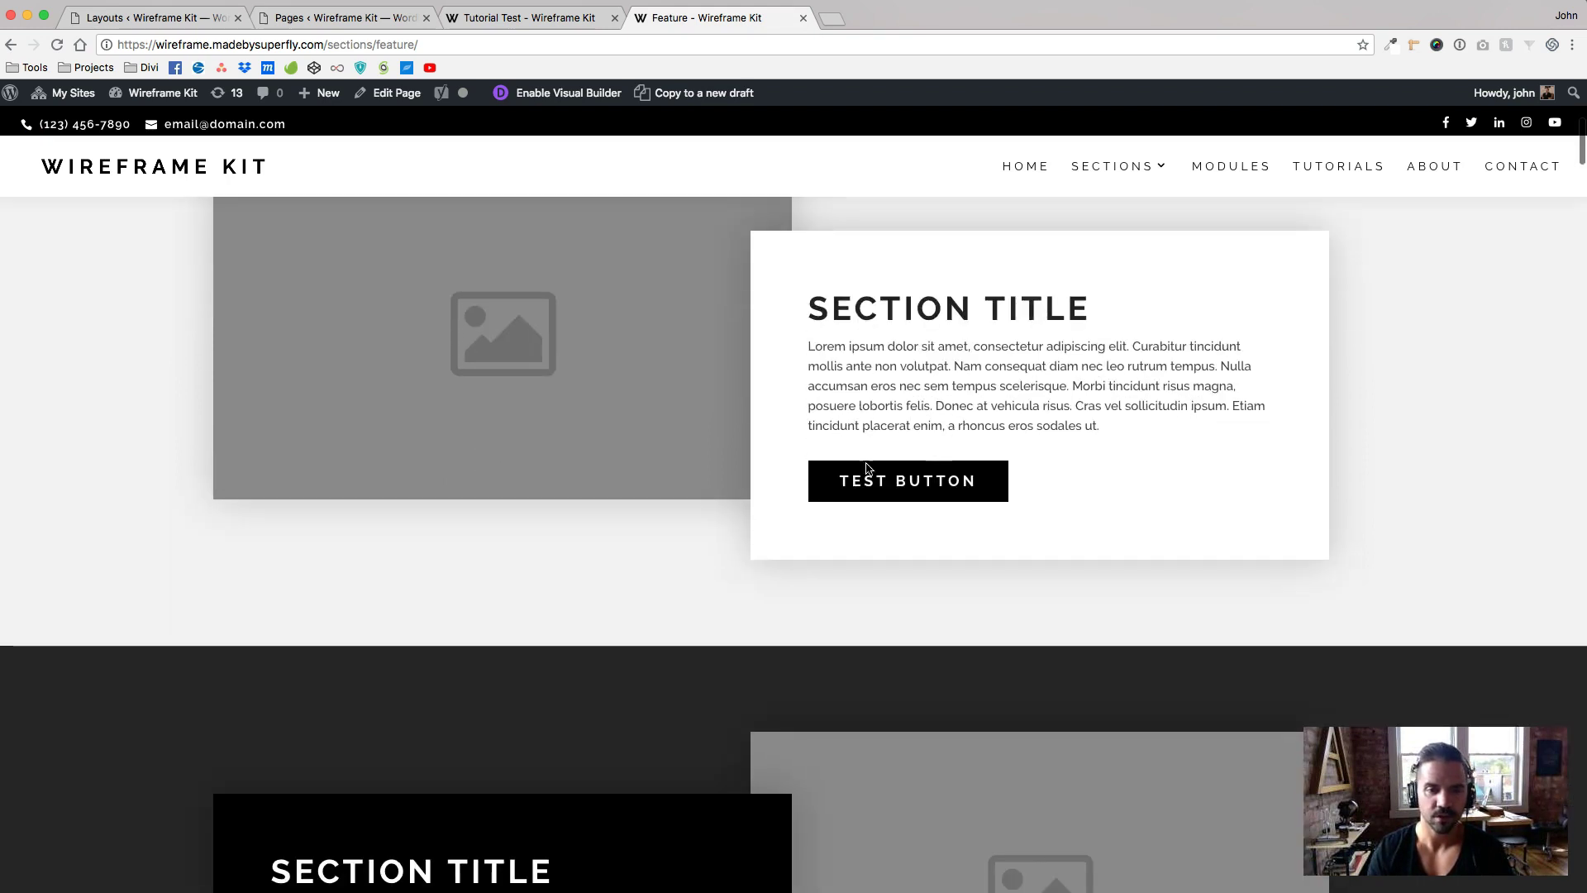
{"action": "scroll", "coordinate": [553, 661], "scroll_direction": "down", "scroll_amount": 3}
{"action": "scroll", "coordinate": [989, 553], "scroll_direction": "down", "scroll_amount": 12}
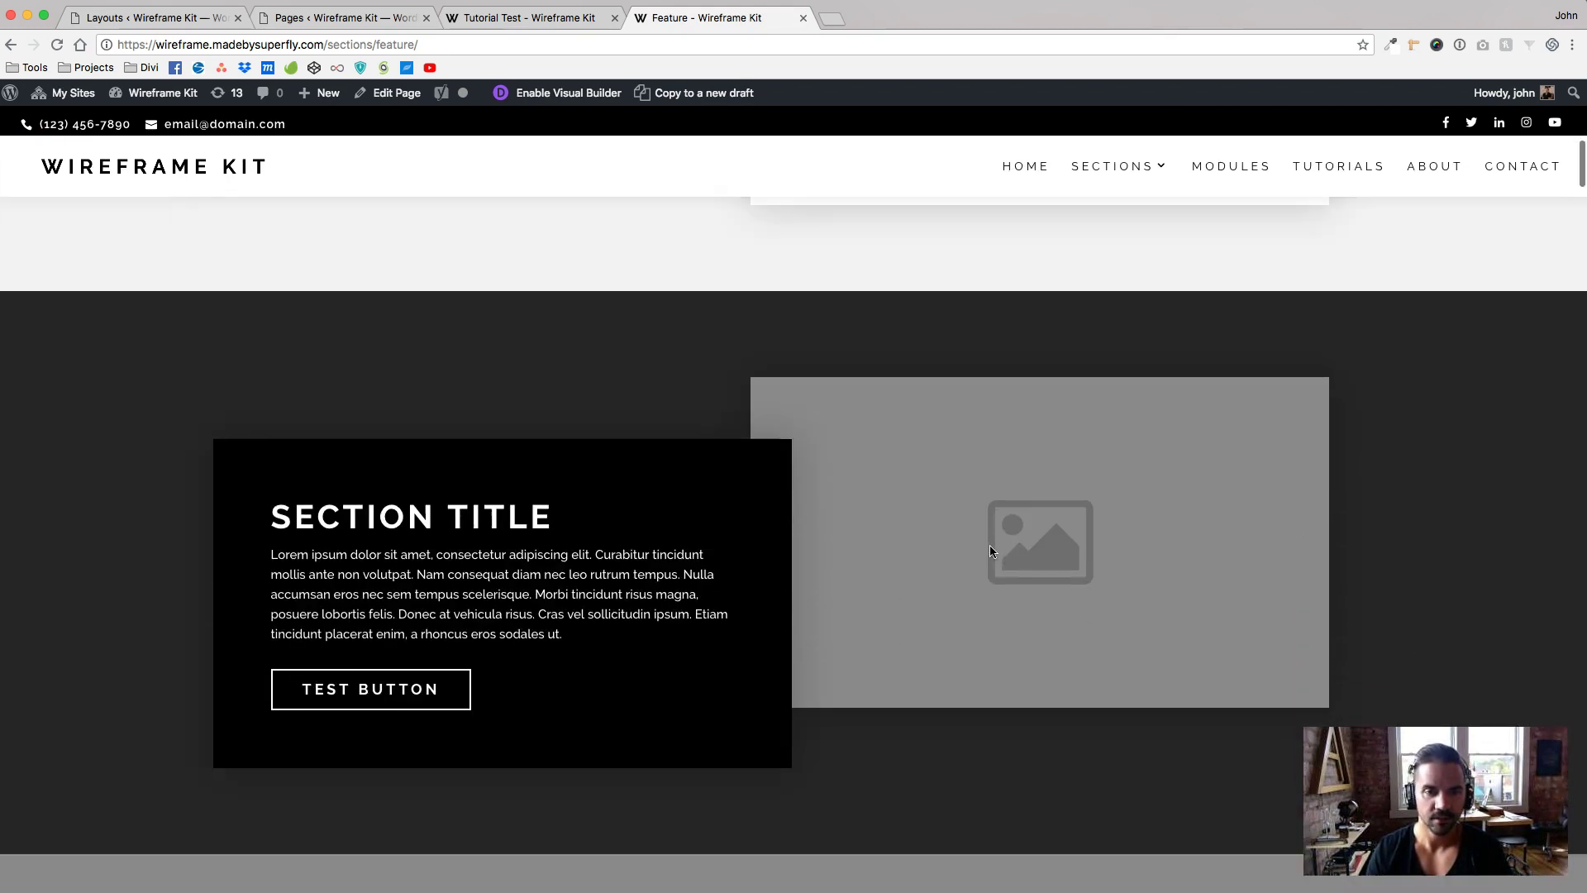
{"action": "scroll", "coordinate": [802, 534], "scroll_direction": "down", "scroll_amount": 15}
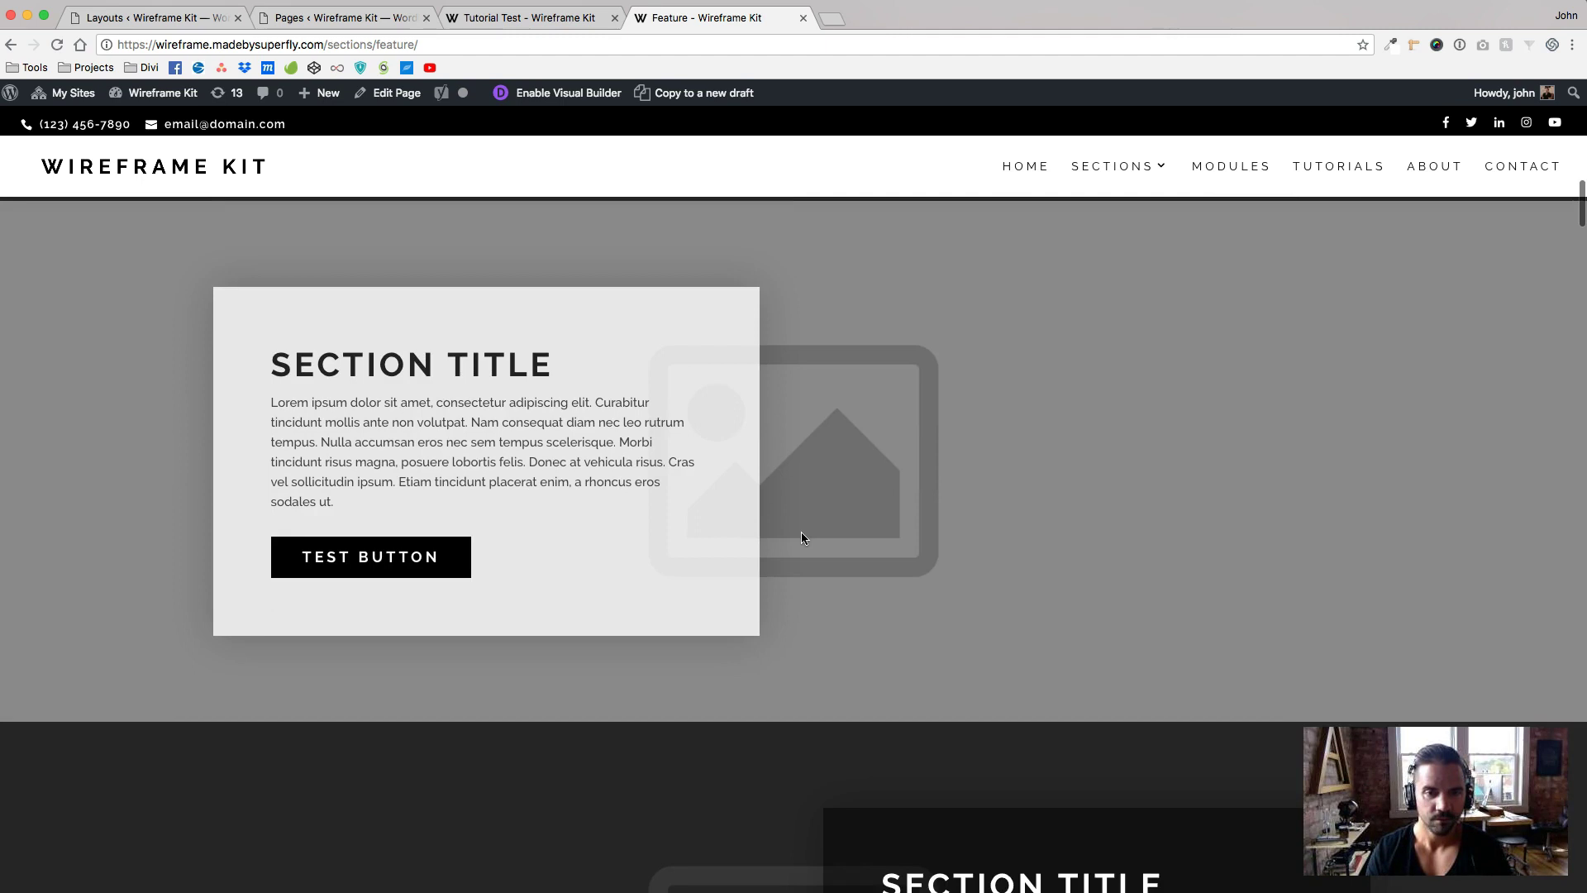
{"action": "scroll", "coordinate": [801, 539], "scroll_direction": "down", "scroll_amount": 7}
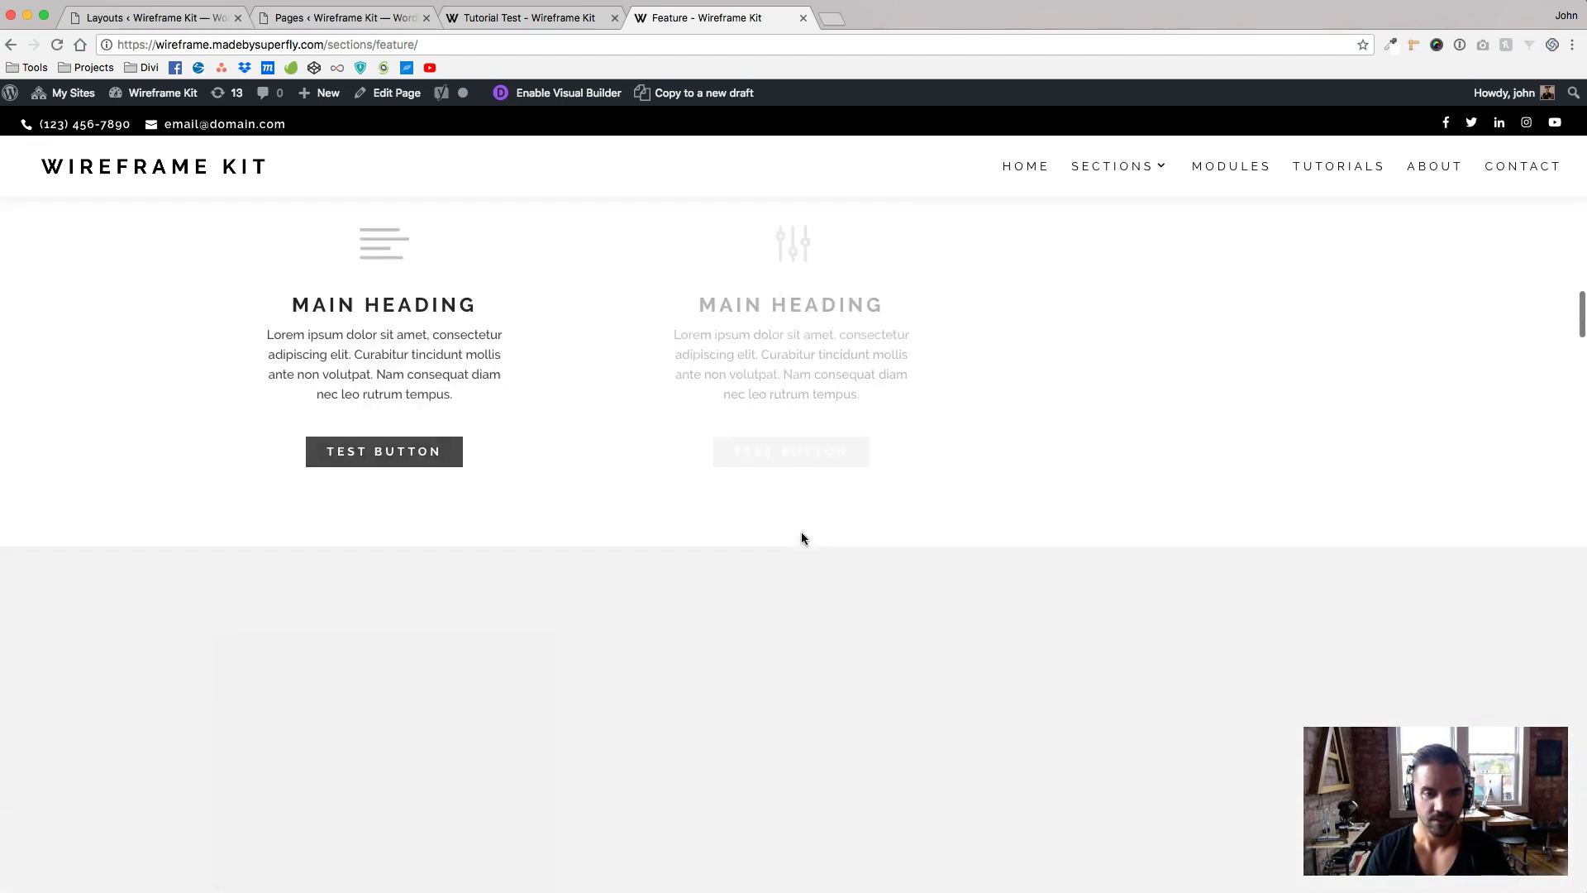
{"action": "scroll", "coordinate": [802, 538], "scroll_direction": "up", "scroll_amount": 3}
{"action": "scroll", "coordinate": [801, 538], "scroll_direction": "down", "scroll_amount": 12}
{"action": "scroll", "coordinate": [801, 538], "scroll_direction": "down", "scroll_amount": 15}
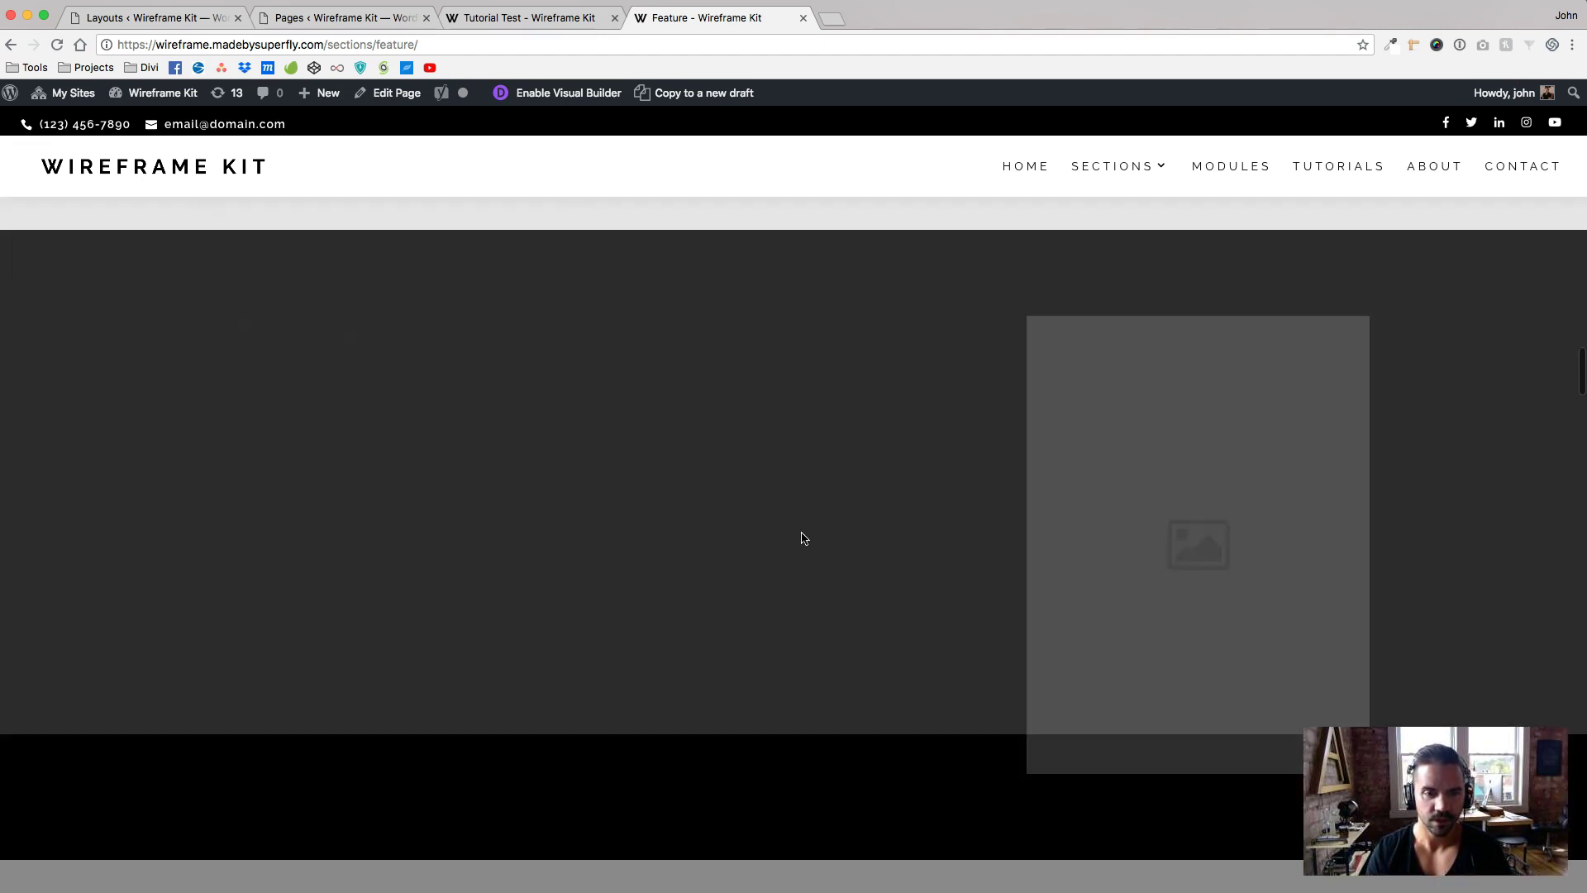
{"action": "scroll", "coordinate": [801, 538], "scroll_direction": "up", "scroll_amount": 20}
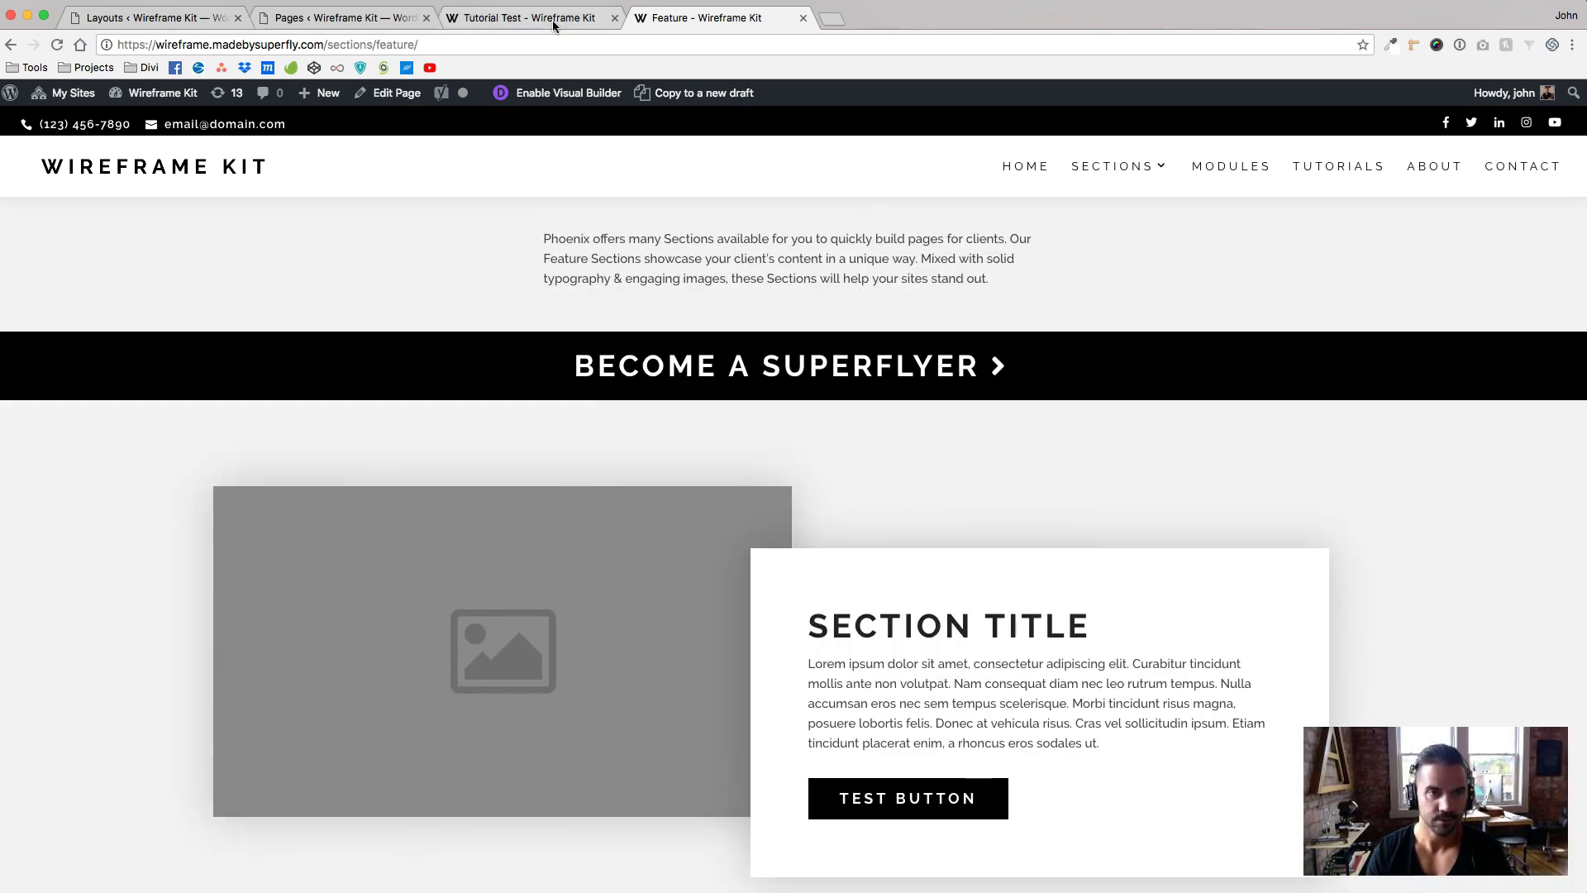
Open the Feature page from the WordPress pages list in a new browser tab and launch its Visual Builder.
{"action": "left_click", "coordinate": [327, 17]}
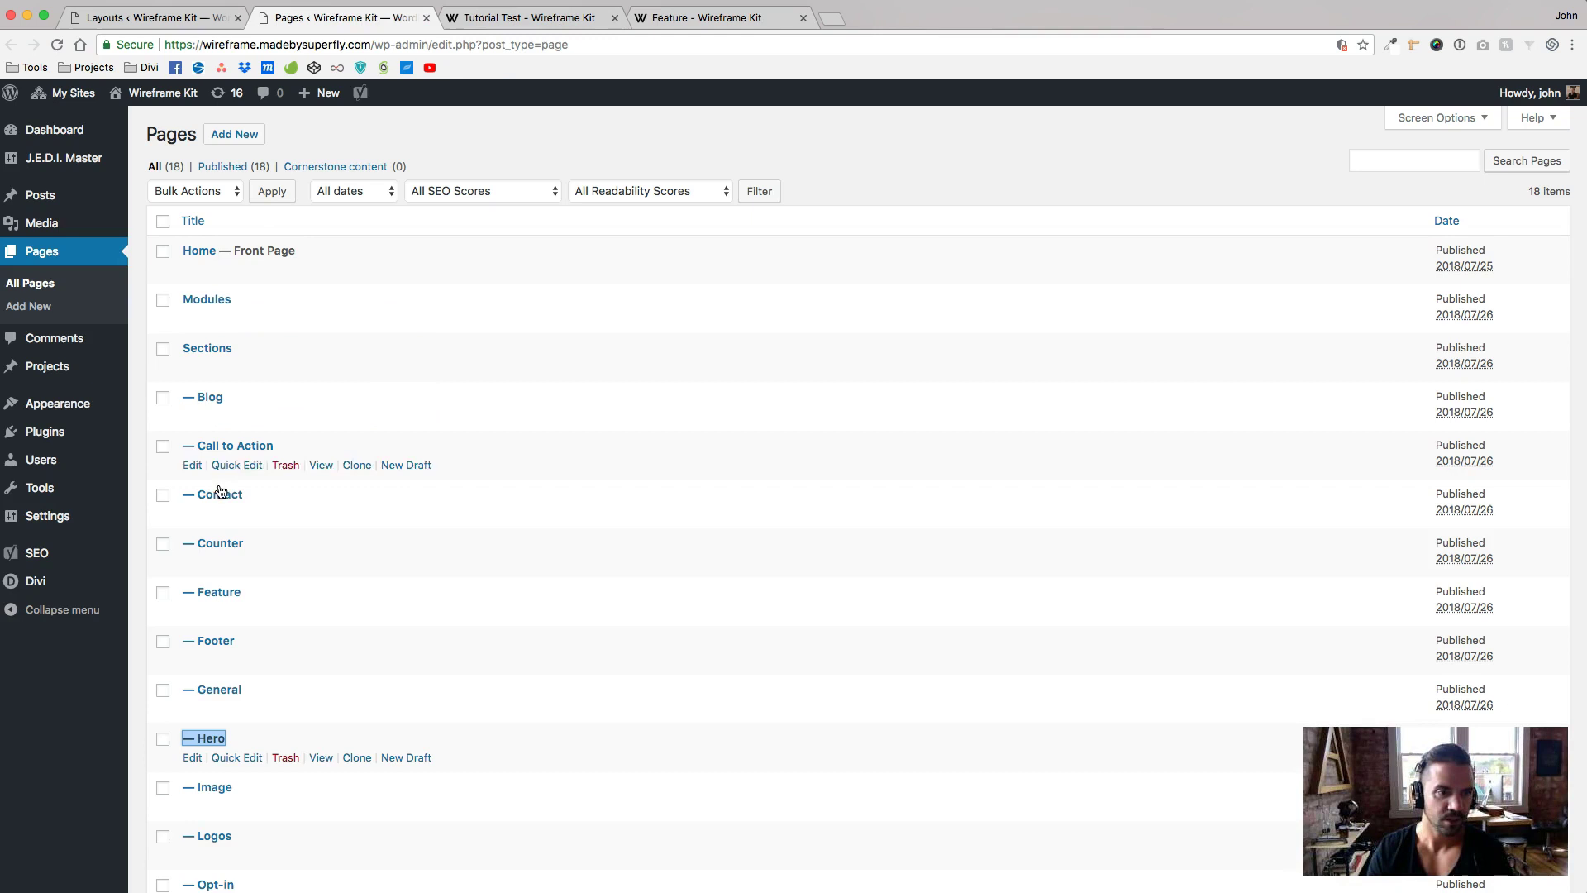
{"action": "right_click", "coordinate": [218, 595]}
{"action": "left_click", "coordinate": [281, 604]}
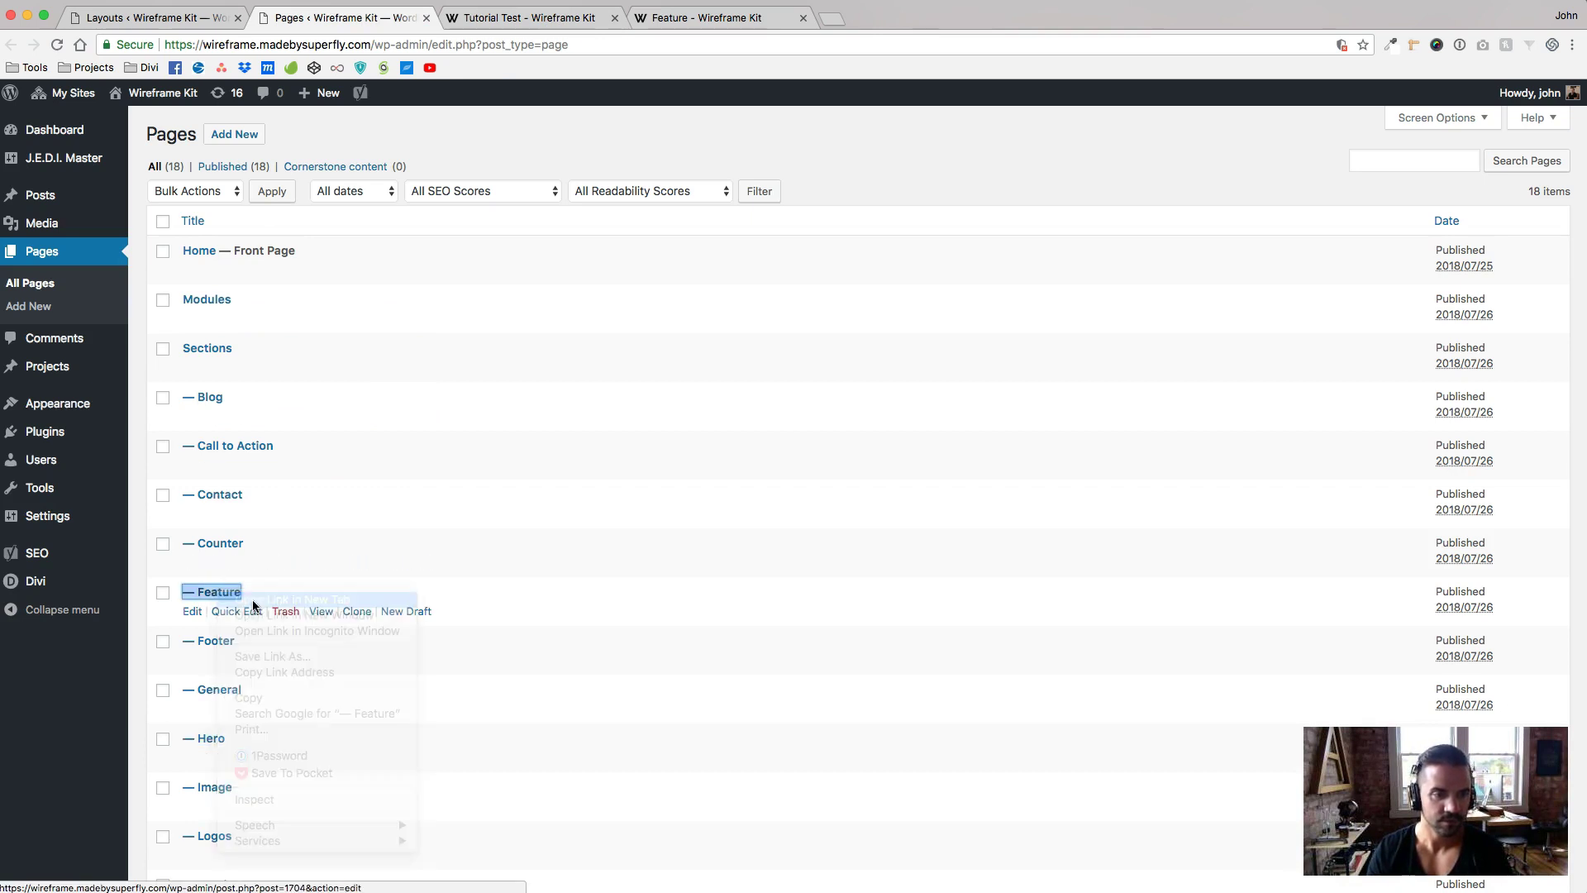
{"action": "left_click", "coordinate": [571, 25]}
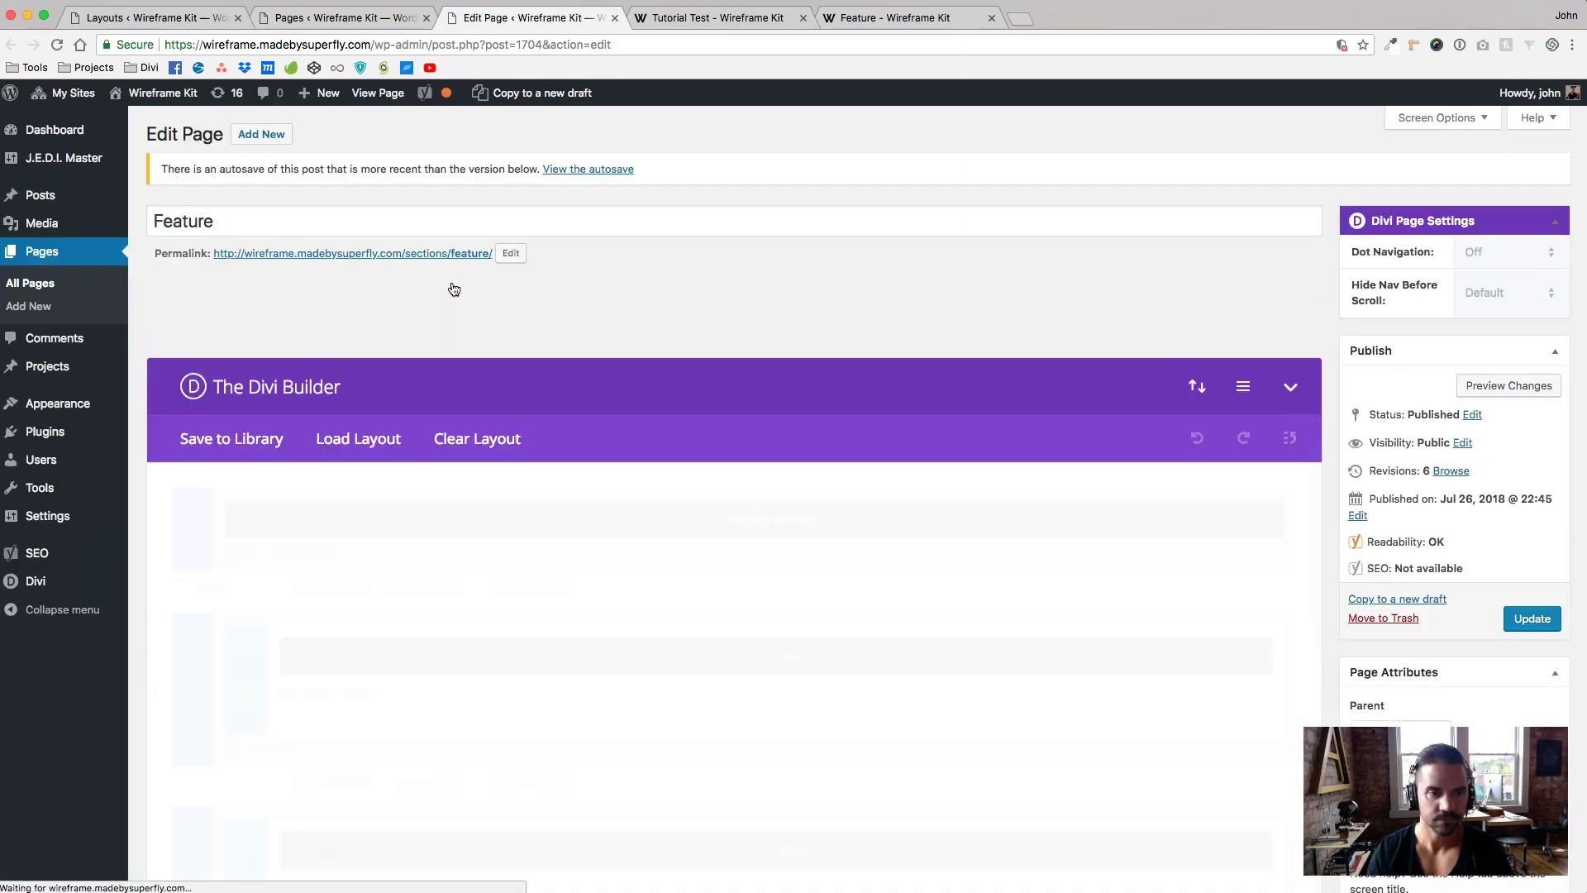
{"action": "left_click", "coordinate": [468, 319]}
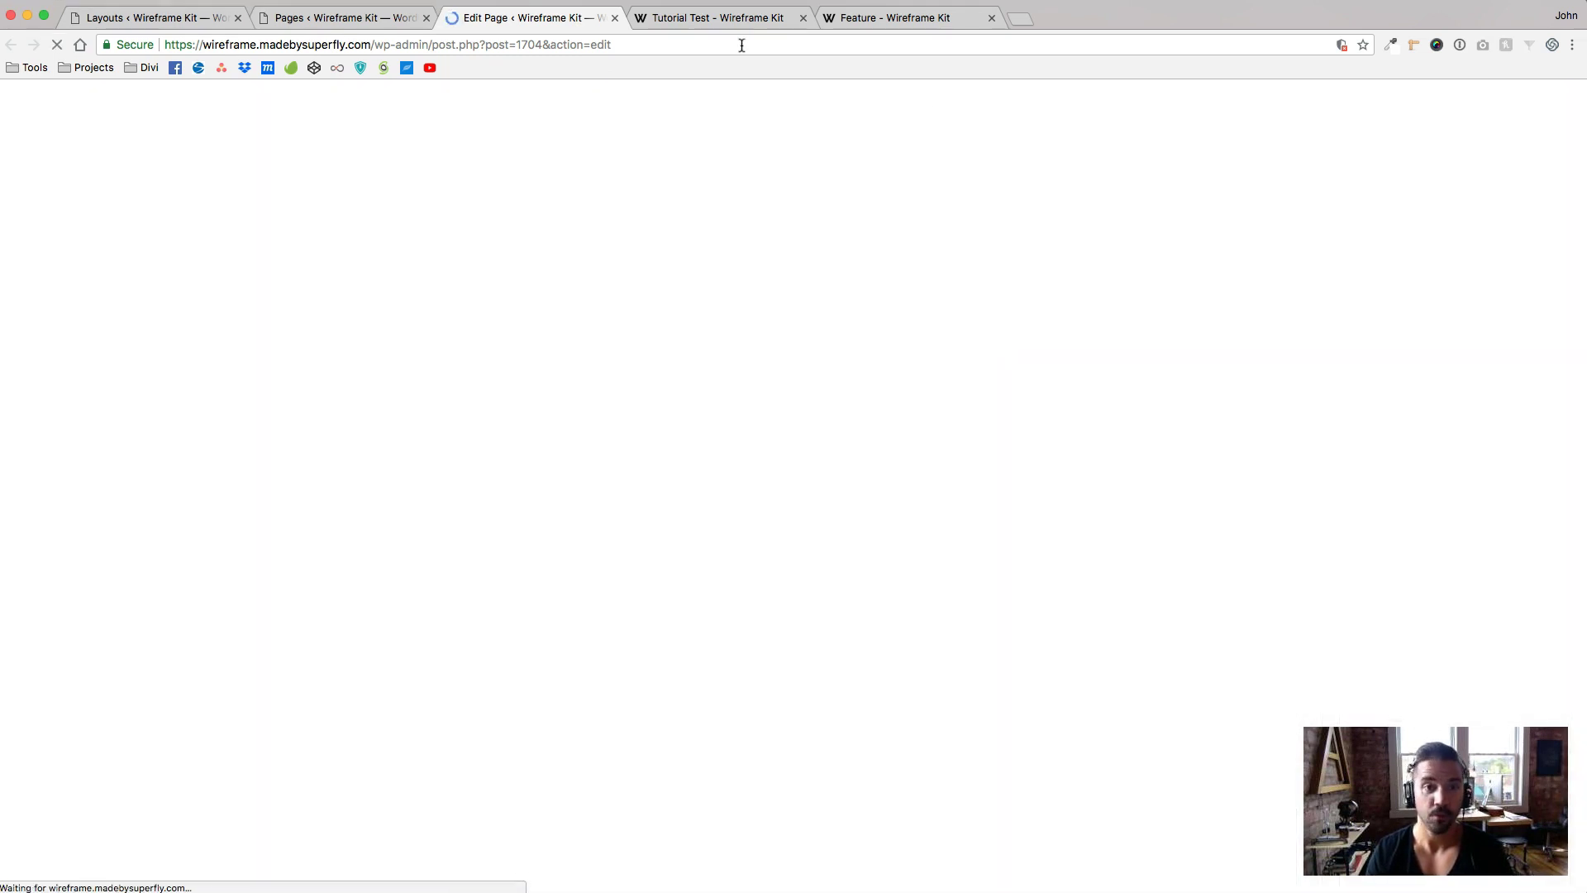
Start inserting a section below the interior hero on the Tutorial Test page and browse the saved library down to the feature sections.
{"action": "left_click", "coordinate": [713, 24]}
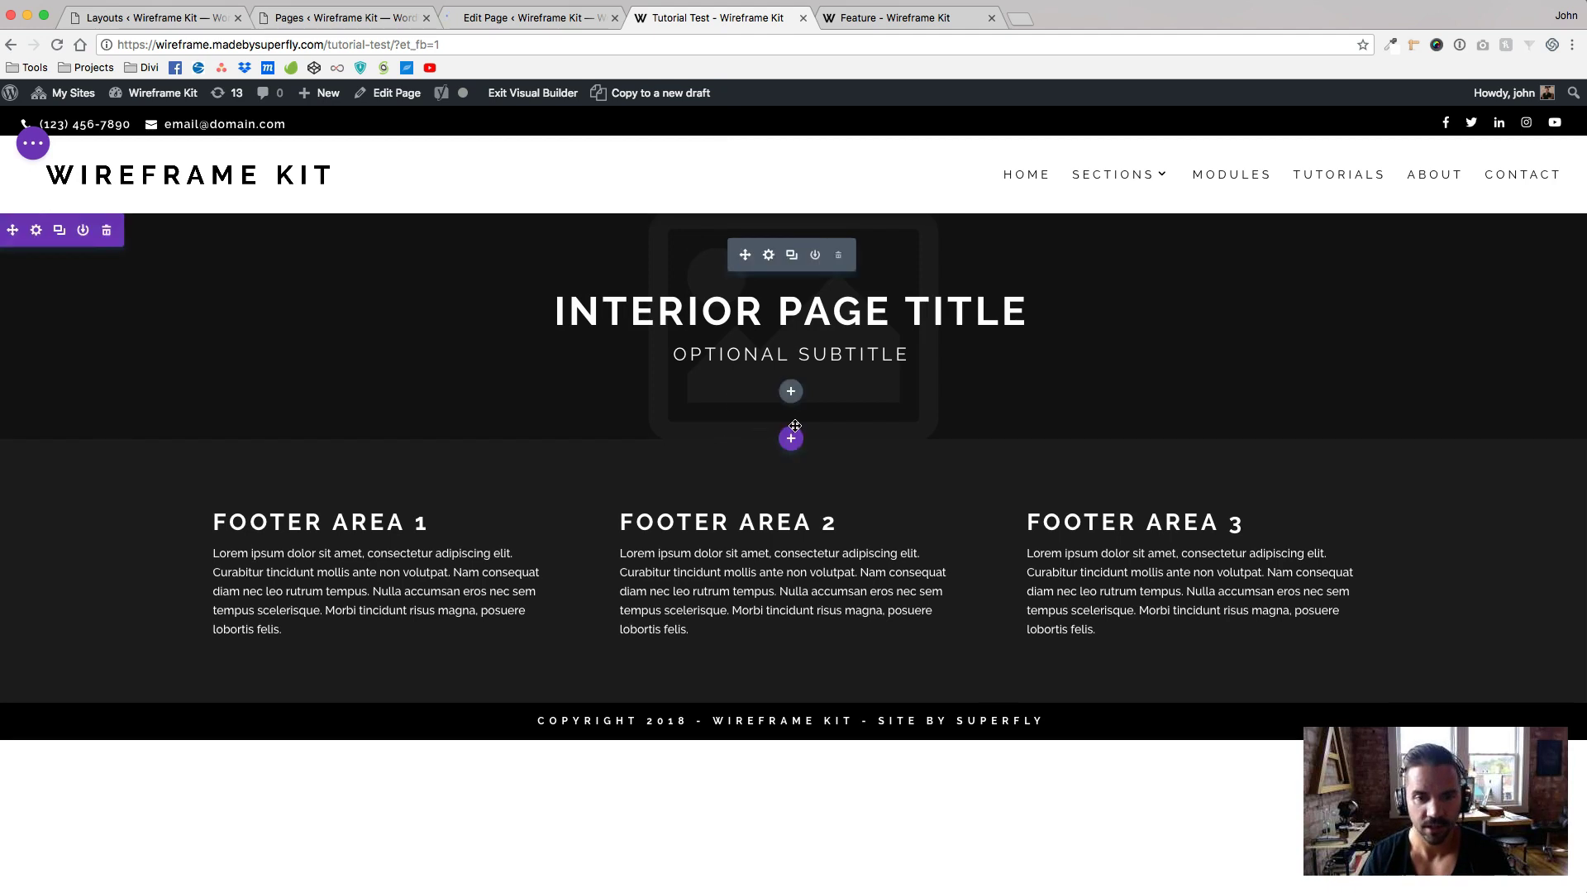
{"action": "left_click", "coordinate": [792, 439]}
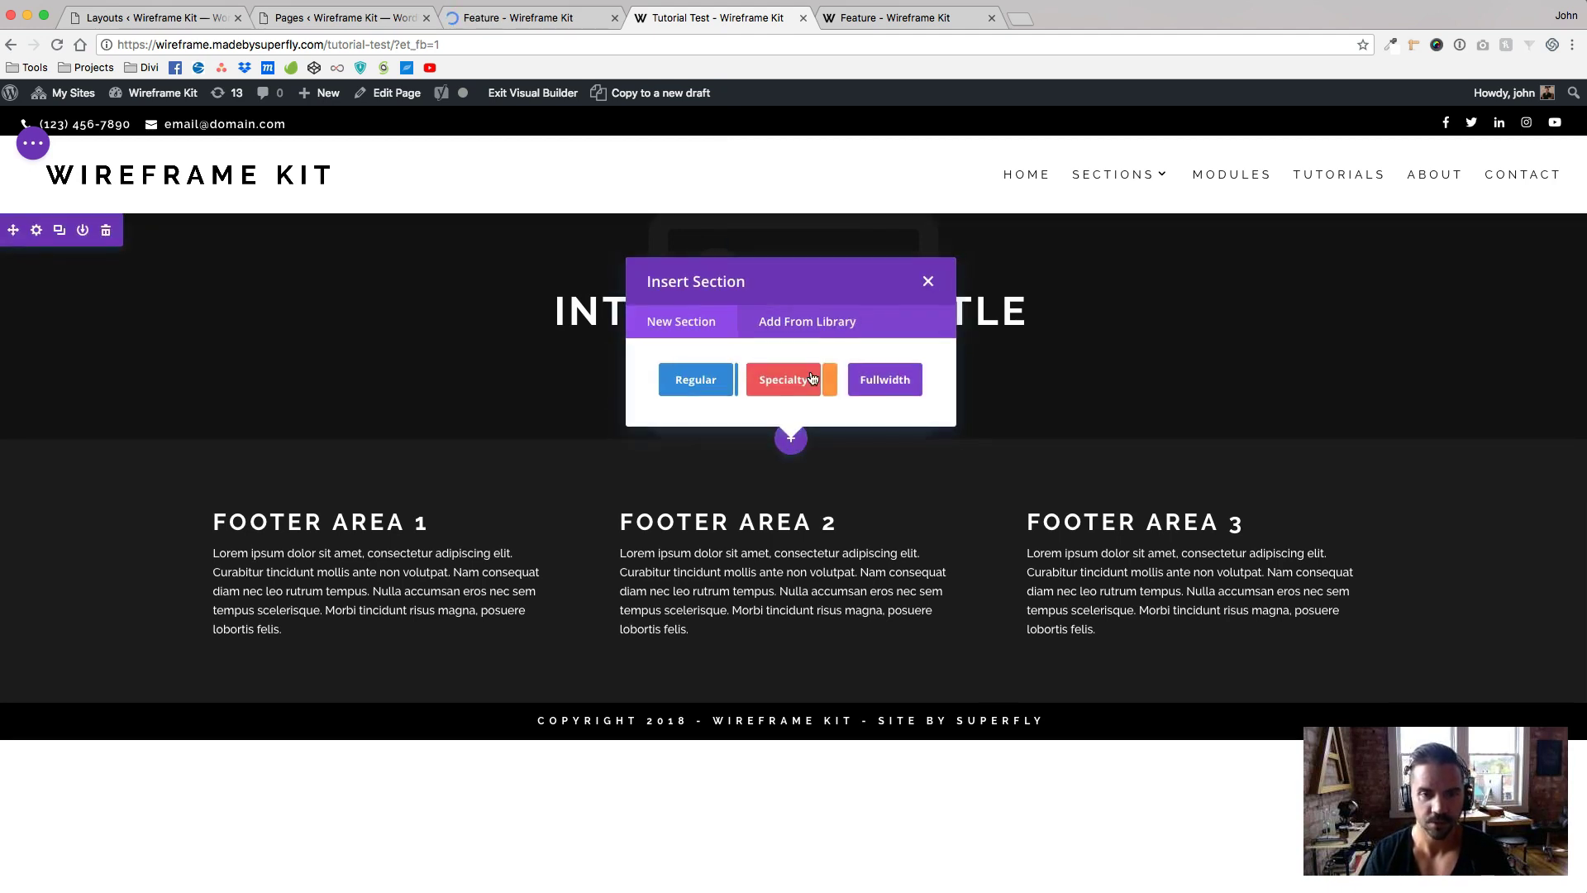
{"action": "left_click", "coordinate": [807, 320]}
{"action": "scroll", "coordinate": [832, 339], "scroll_direction": "down", "scroll_amount": 3}
{"action": "scroll", "coordinate": [832, 339], "scroll_direction": "down", "scroll_amount": 5}
{"action": "scroll", "coordinate": [821, 306], "scroll_direction": "up", "scroll_amount": 2}
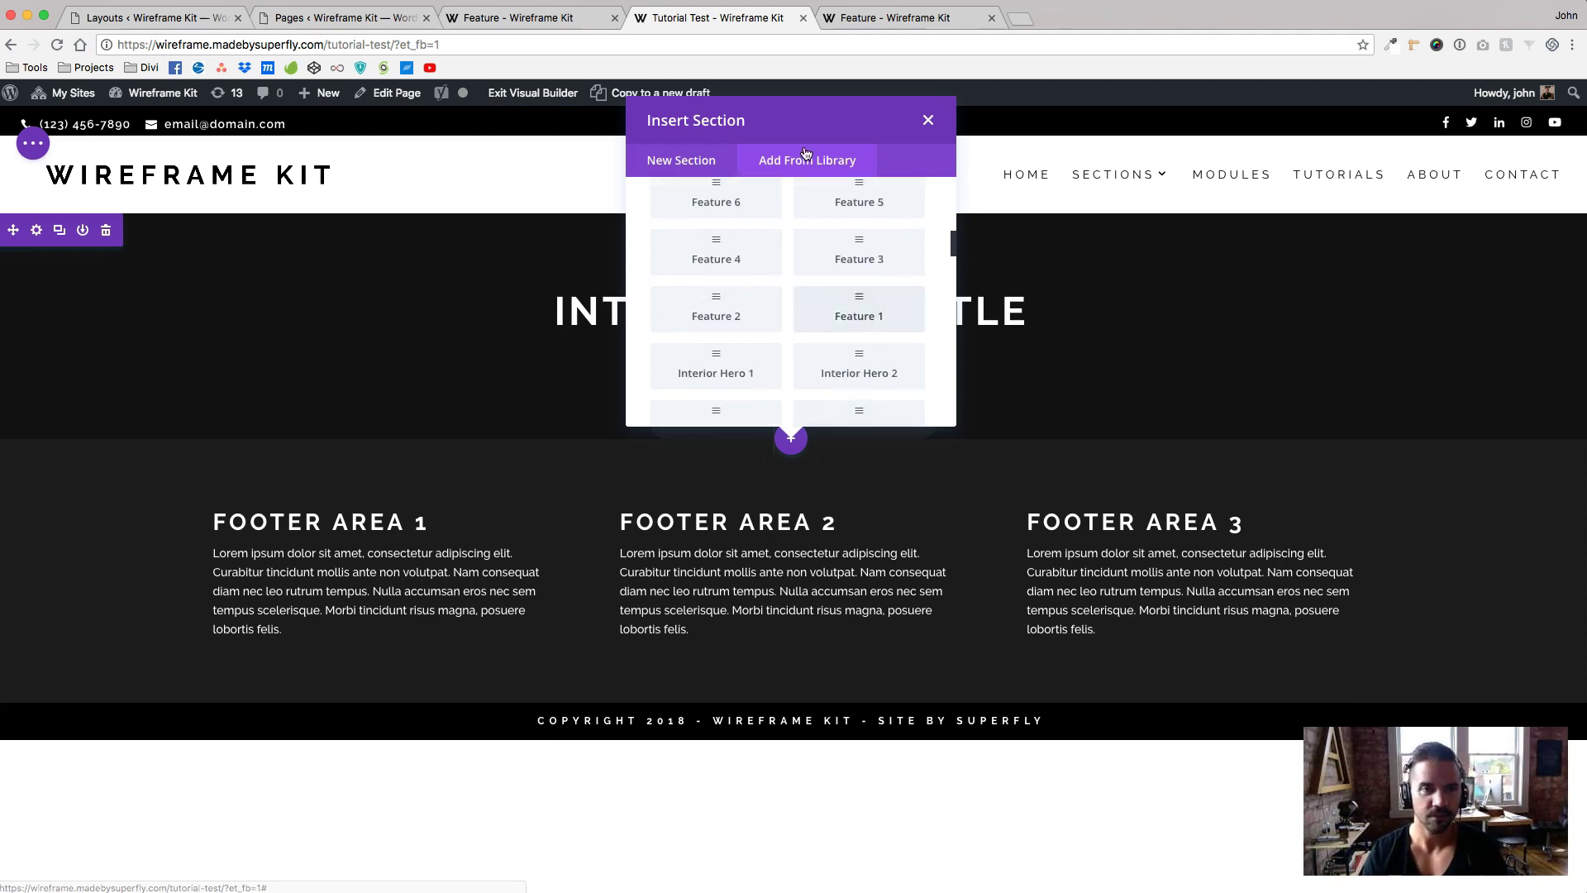
Check the admin label and CSS class of the first feature section in the Feature page's Visual Builder.
{"action": "left_click", "coordinate": [509, 18]}
{"action": "scroll", "coordinate": [696, 427], "scroll_direction": "down", "scroll_amount": 5}
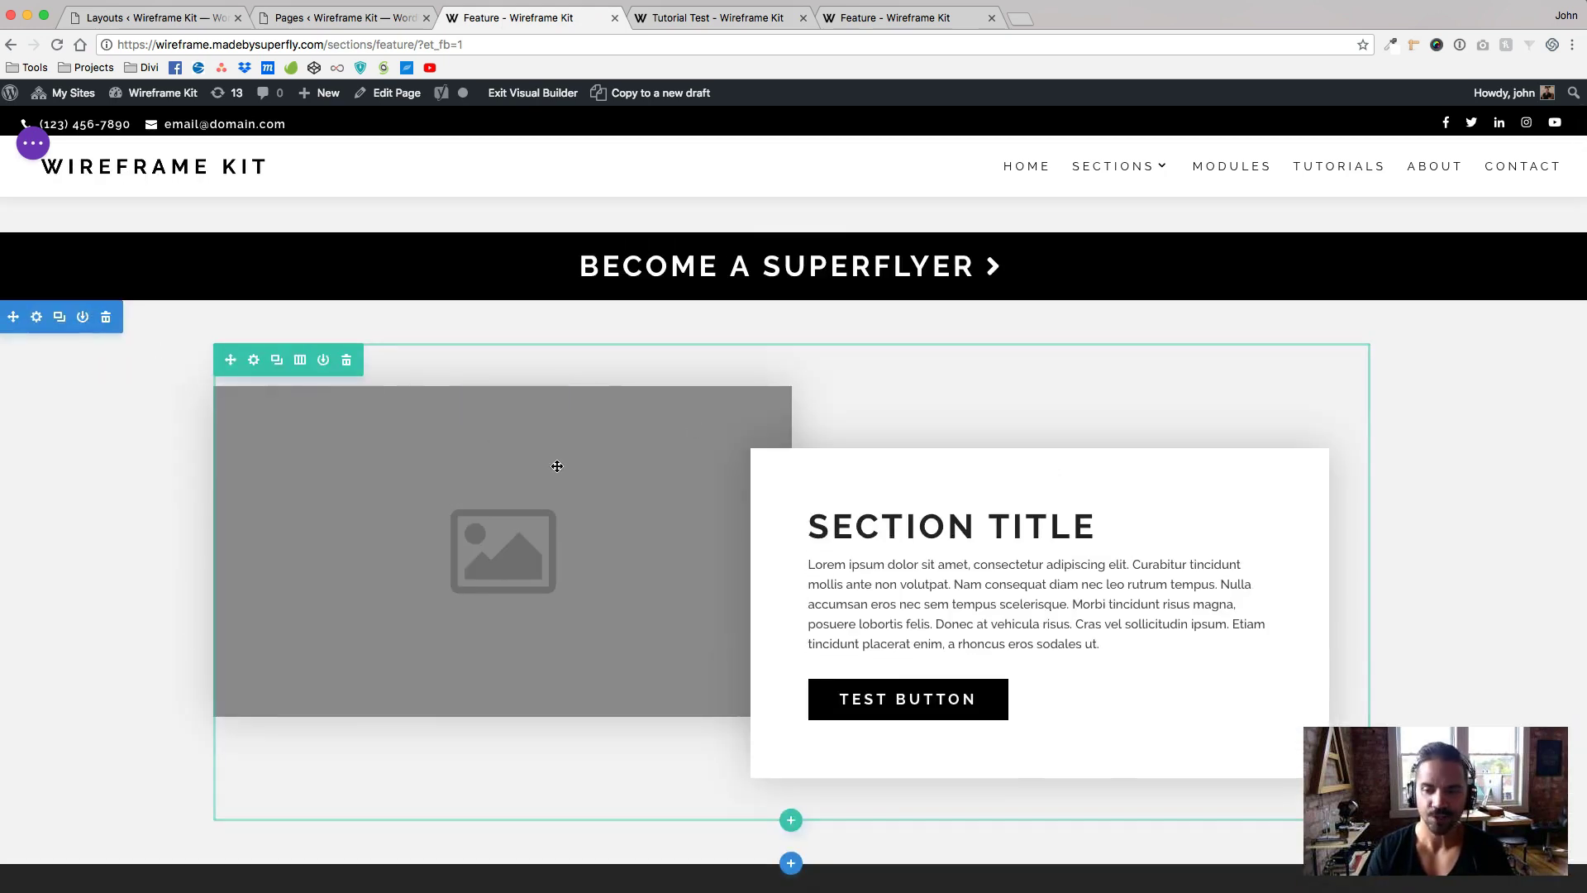
{"action": "left_click", "coordinate": [36, 317]}
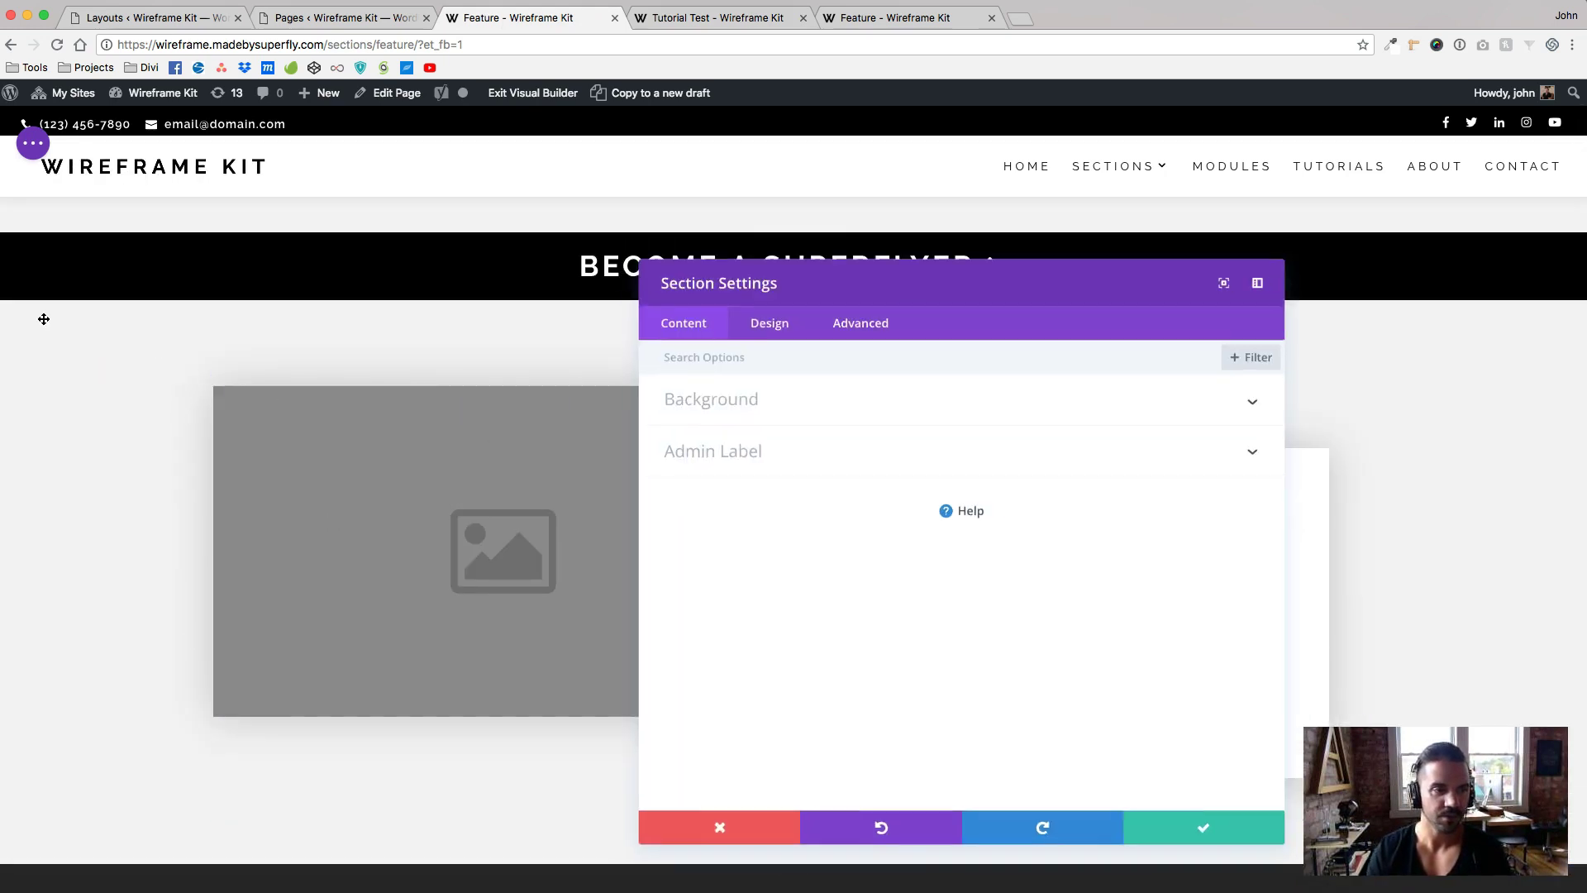
{"action": "left_click", "coordinate": [702, 455]}
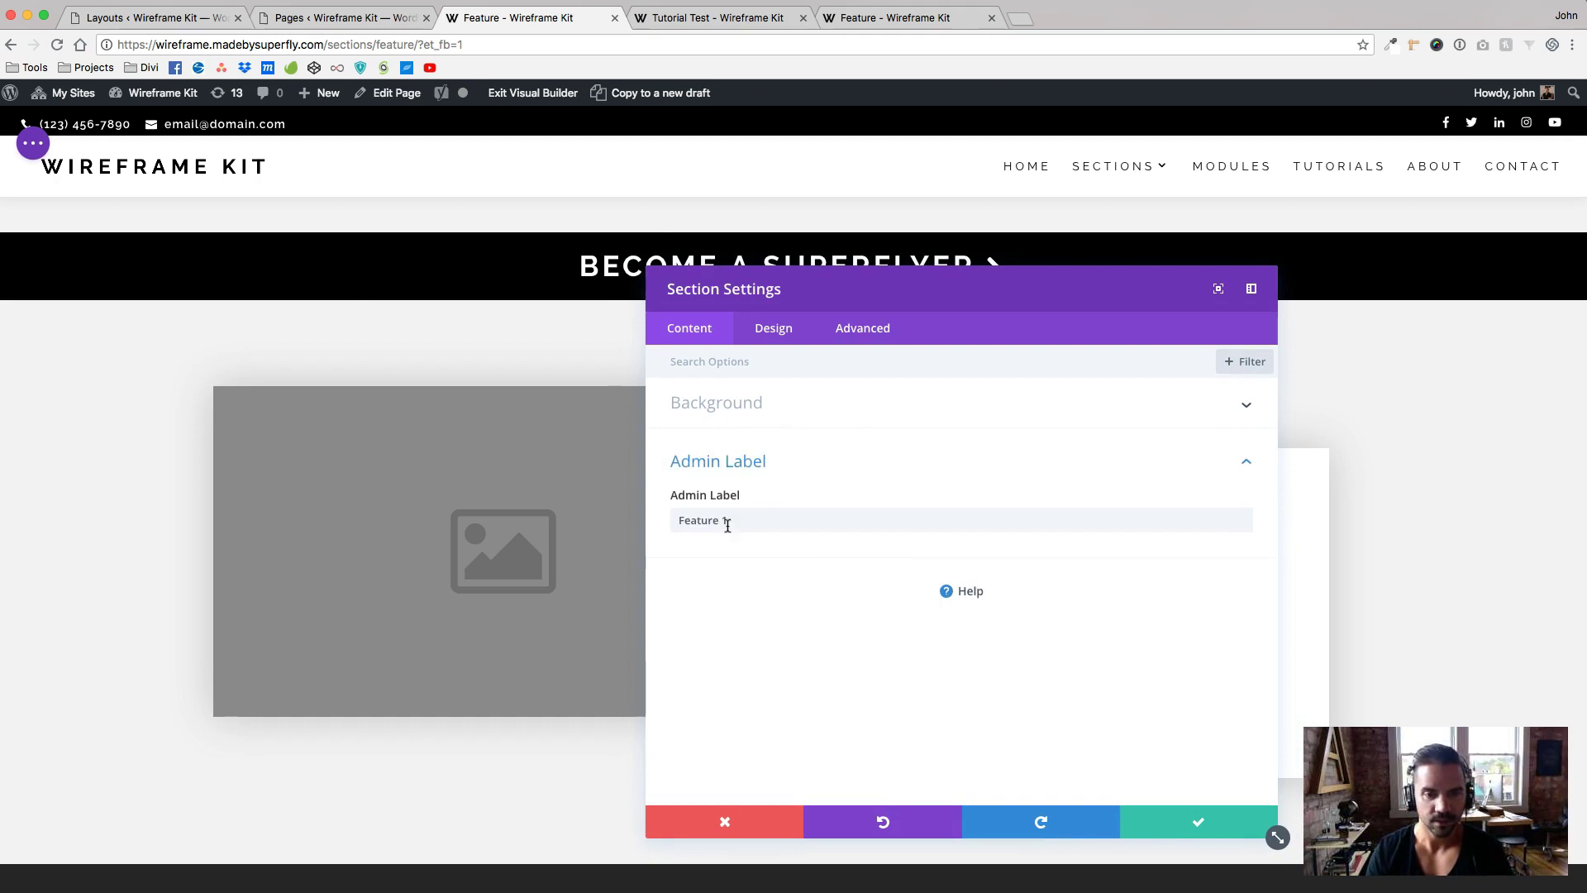
{"action": "left_click", "coordinate": [875, 339]}
{"action": "left_click", "coordinate": [744, 402]}
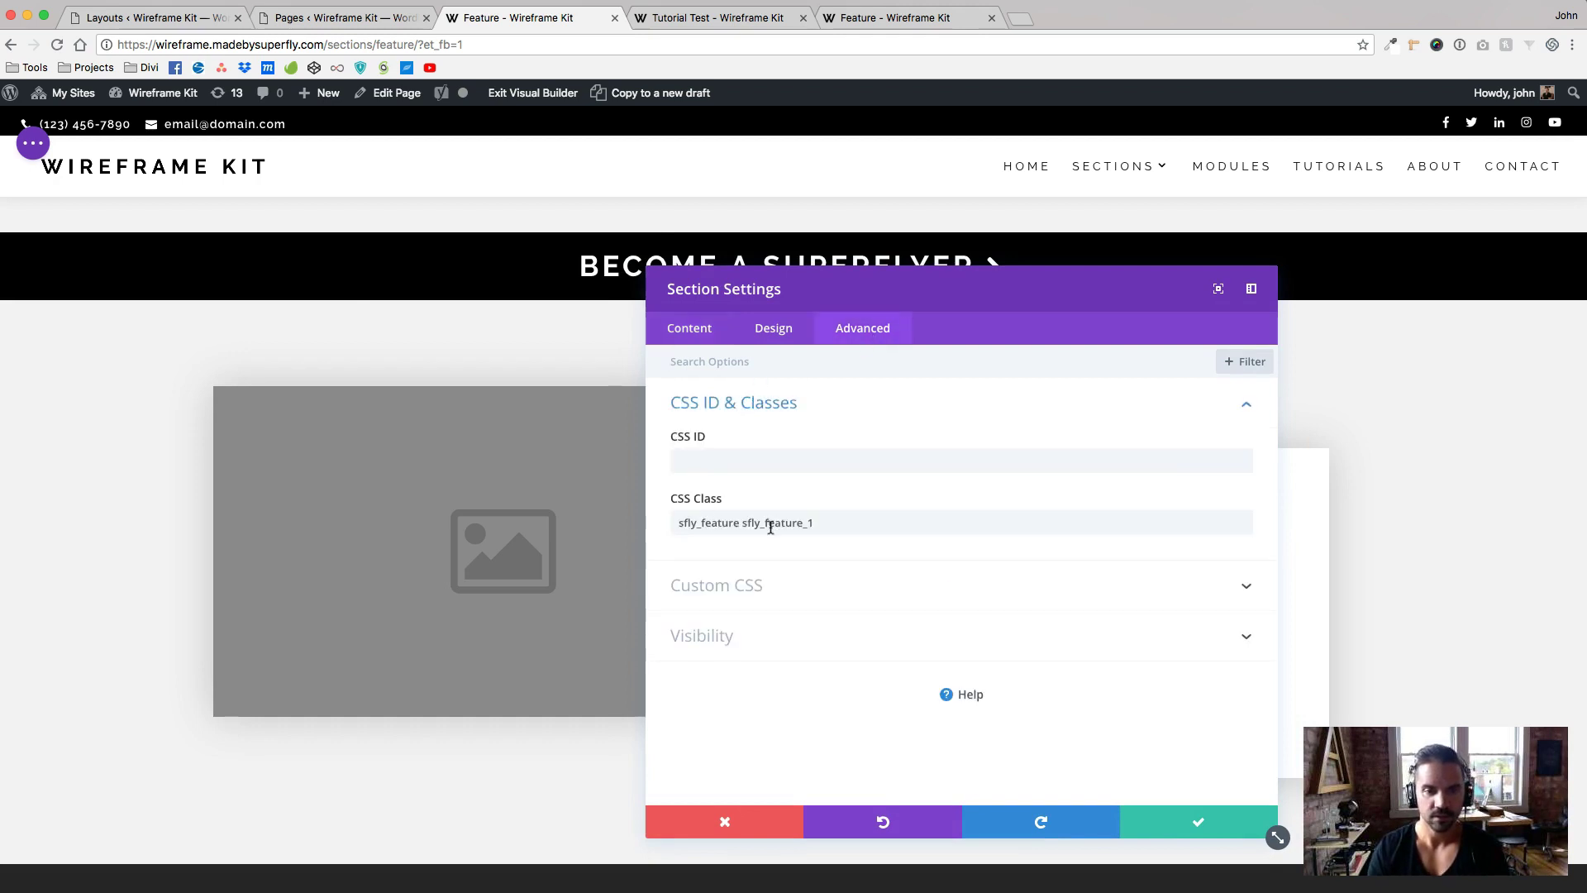
{"action": "left_click", "coordinate": [1169, 831]}
Check the admin label of the second, dark feature section on the Feature page and close its settings.
{"action": "scroll", "coordinate": [567, 727], "scroll_direction": "down", "scroll_amount": 5}
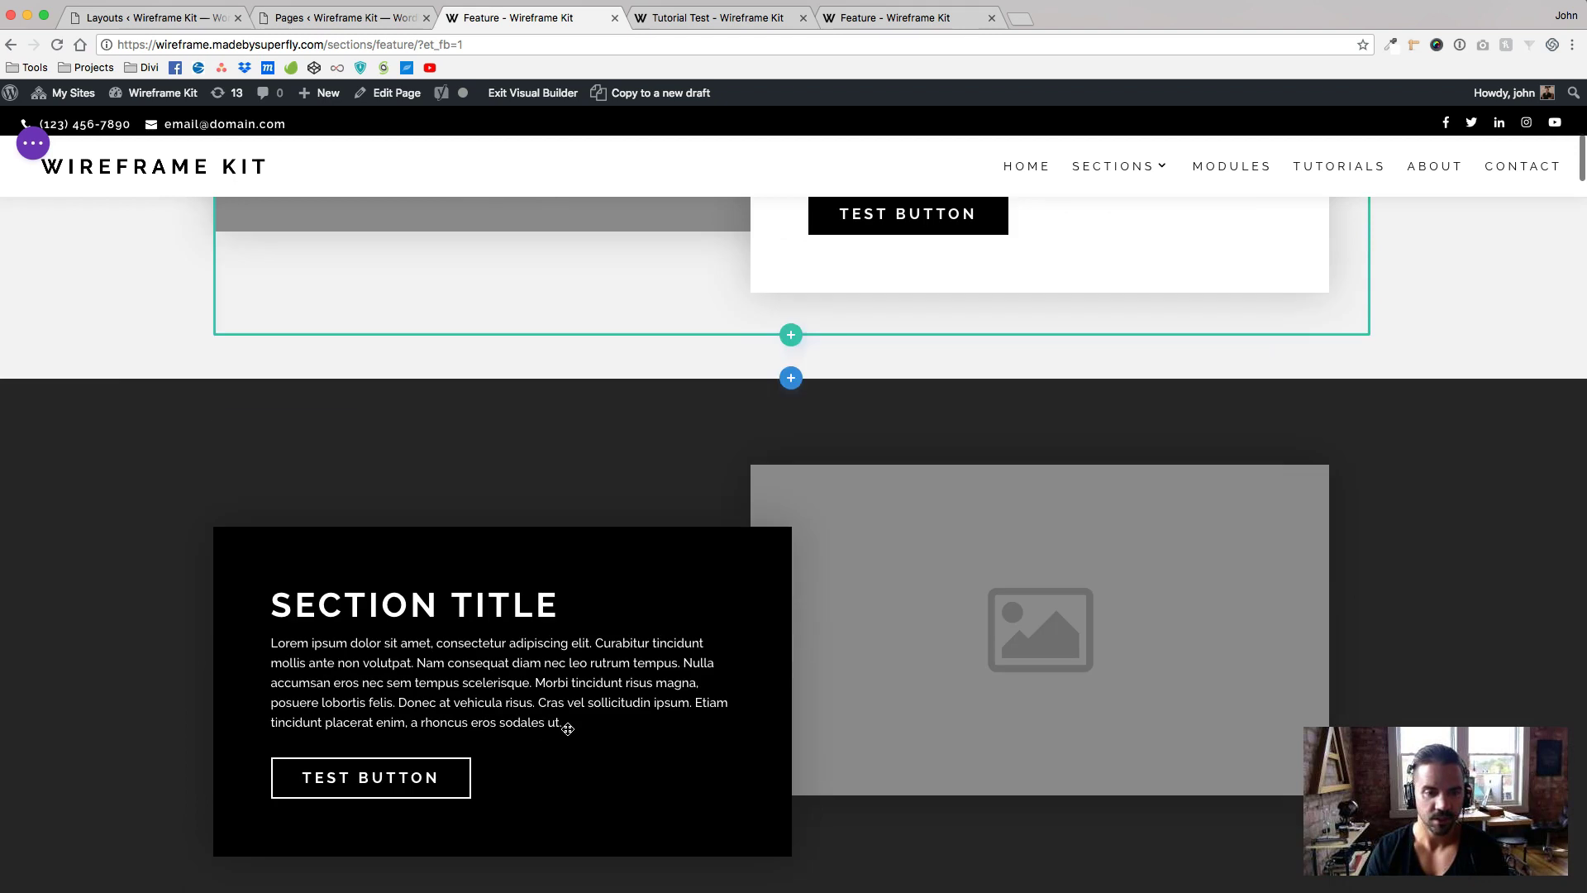
{"action": "left_click", "coordinate": [36, 395]}
{"action": "left_click", "coordinate": [754, 451]}
{"action": "left_click", "coordinate": [1199, 826]}
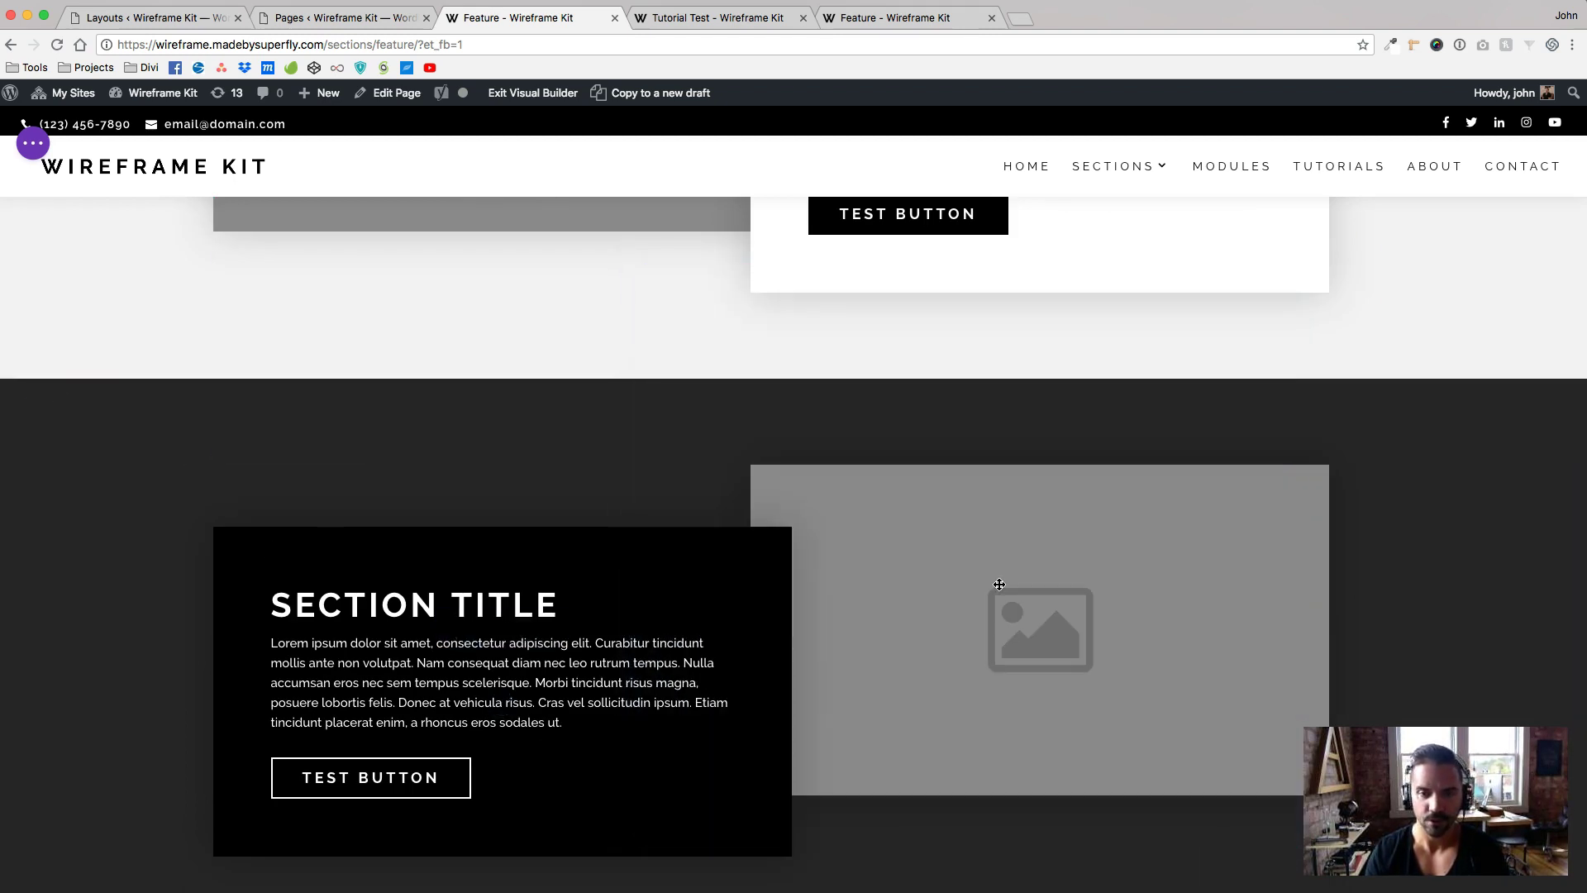
Filter the Tutorial Test page's section library by the Feature category and insert Feature 1 below the interior hero.
{"action": "left_click", "coordinate": [746, 18]}
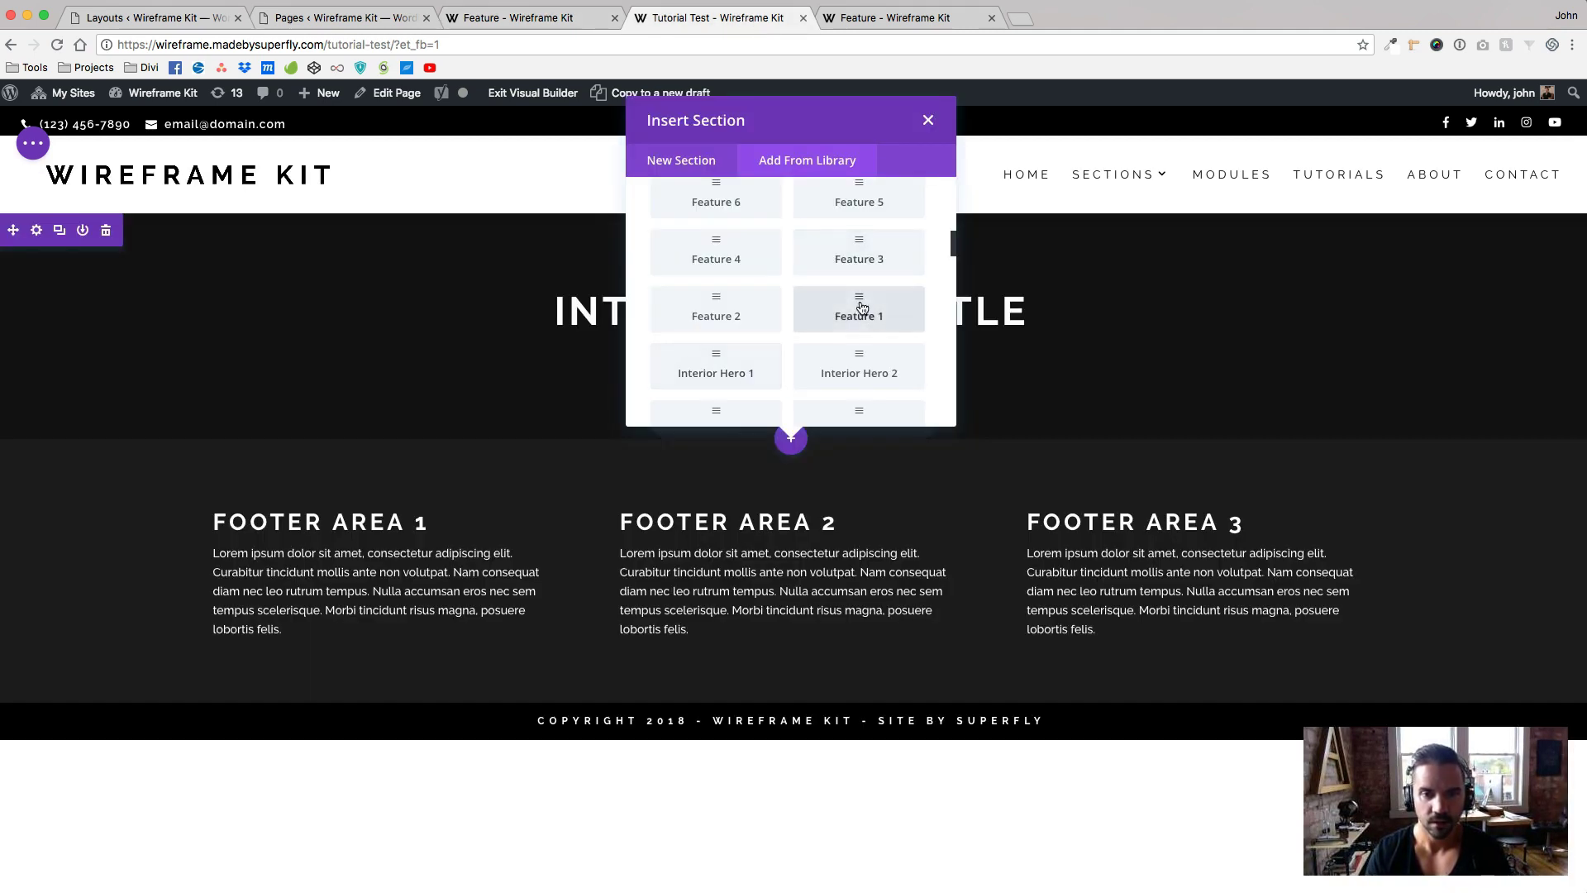
{"action": "scroll", "coordinate": [858, 283], "scroll_direction": "up", "scroll_amount": 10}
{"action": "left_click", "coordinate": [845, 215]}
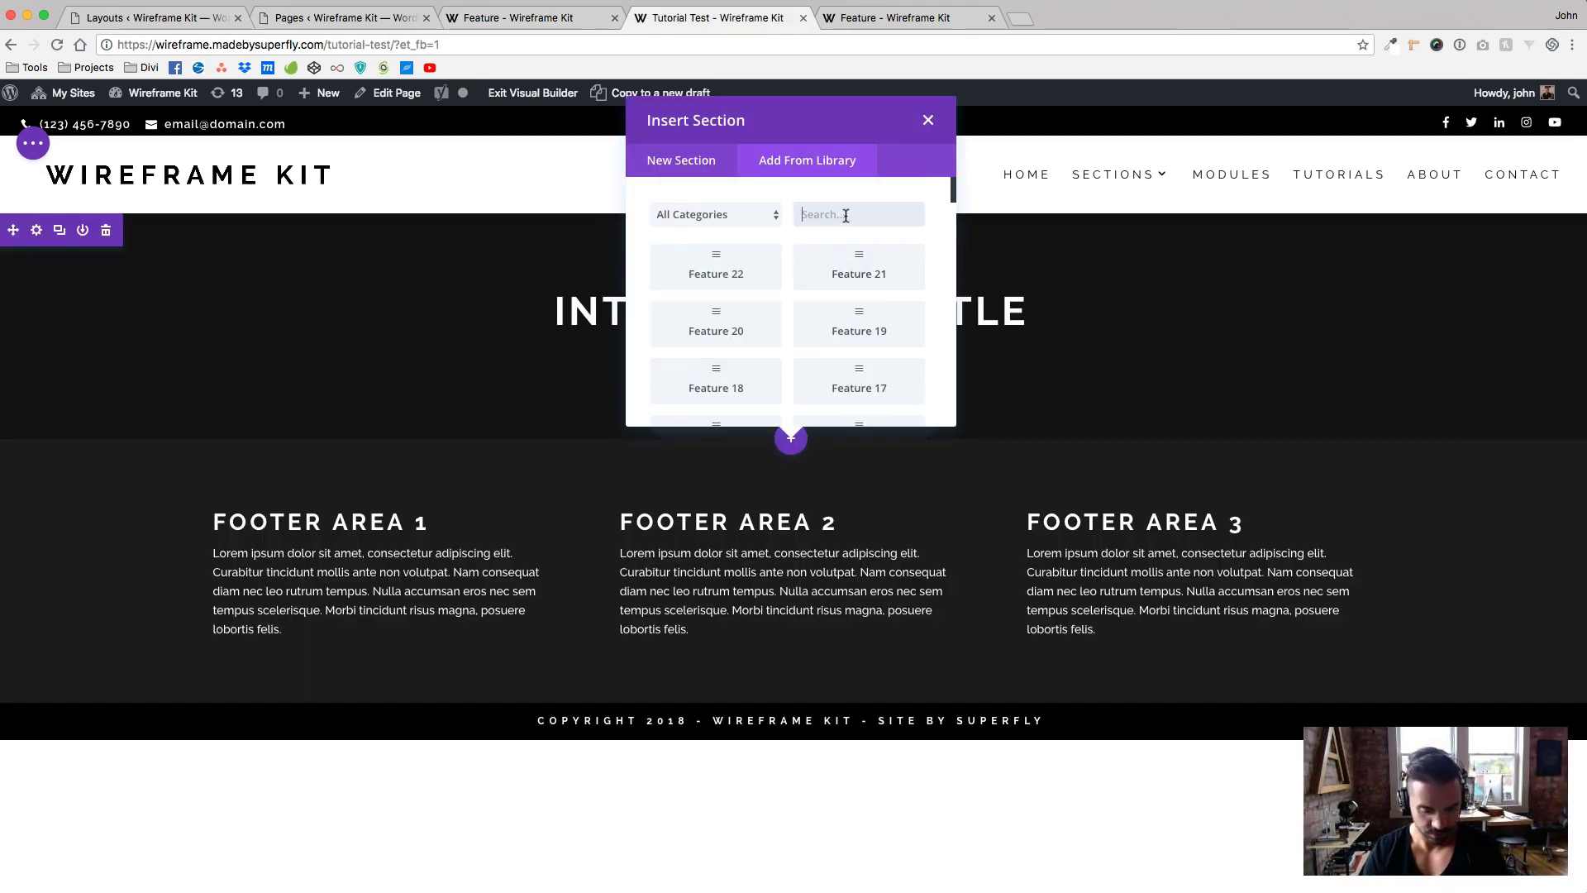
{"action": "left_click", "coordinate": [770, 224]}
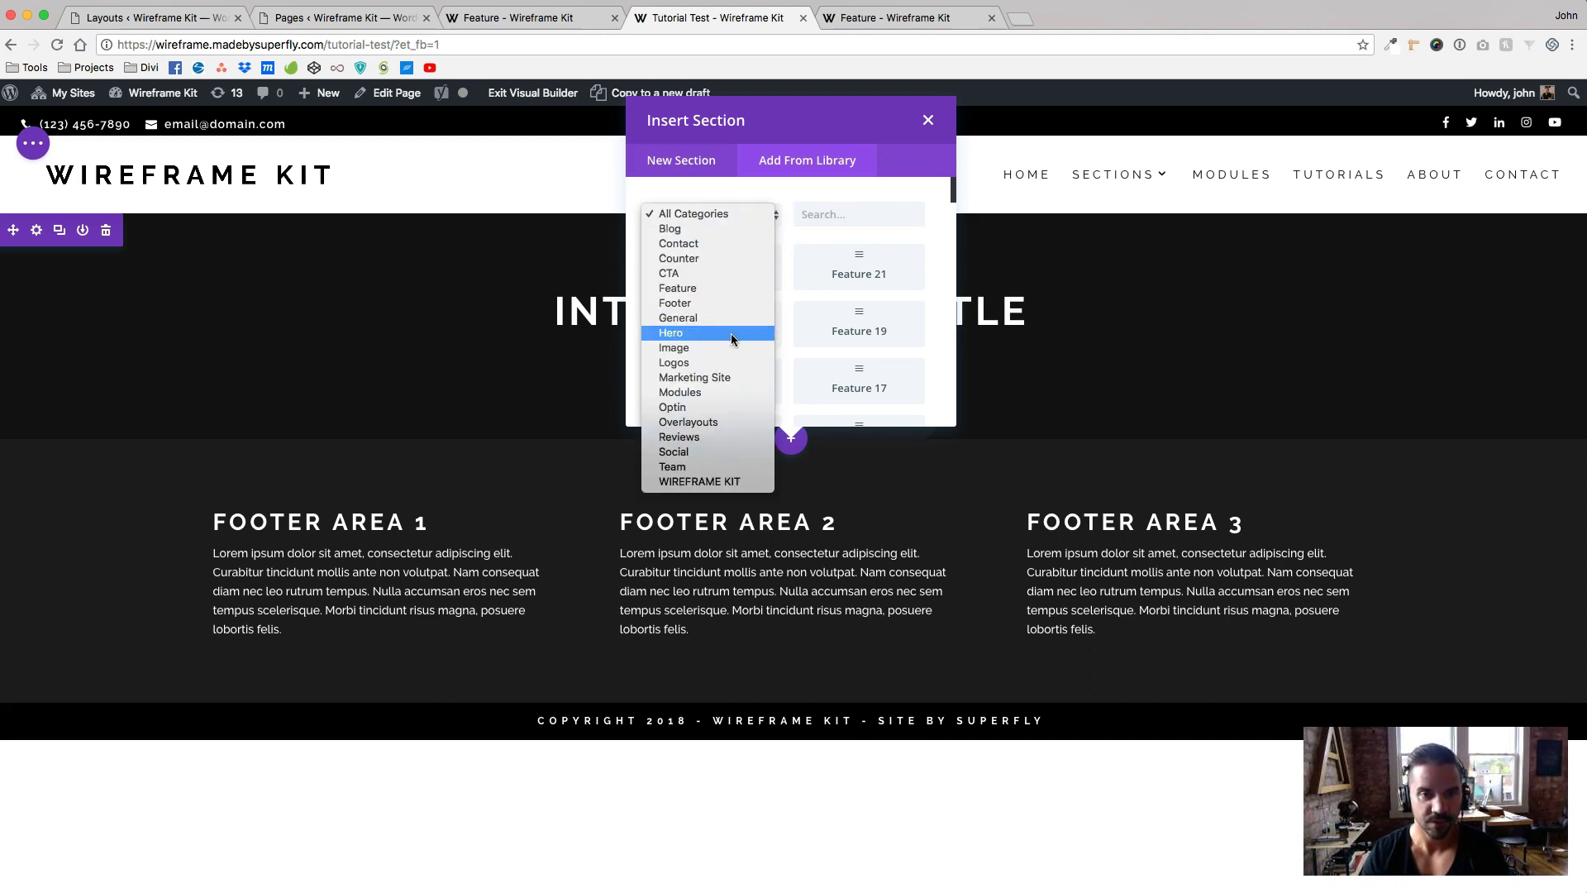
{"action": "left_click", "coordinate": [726, 288]}
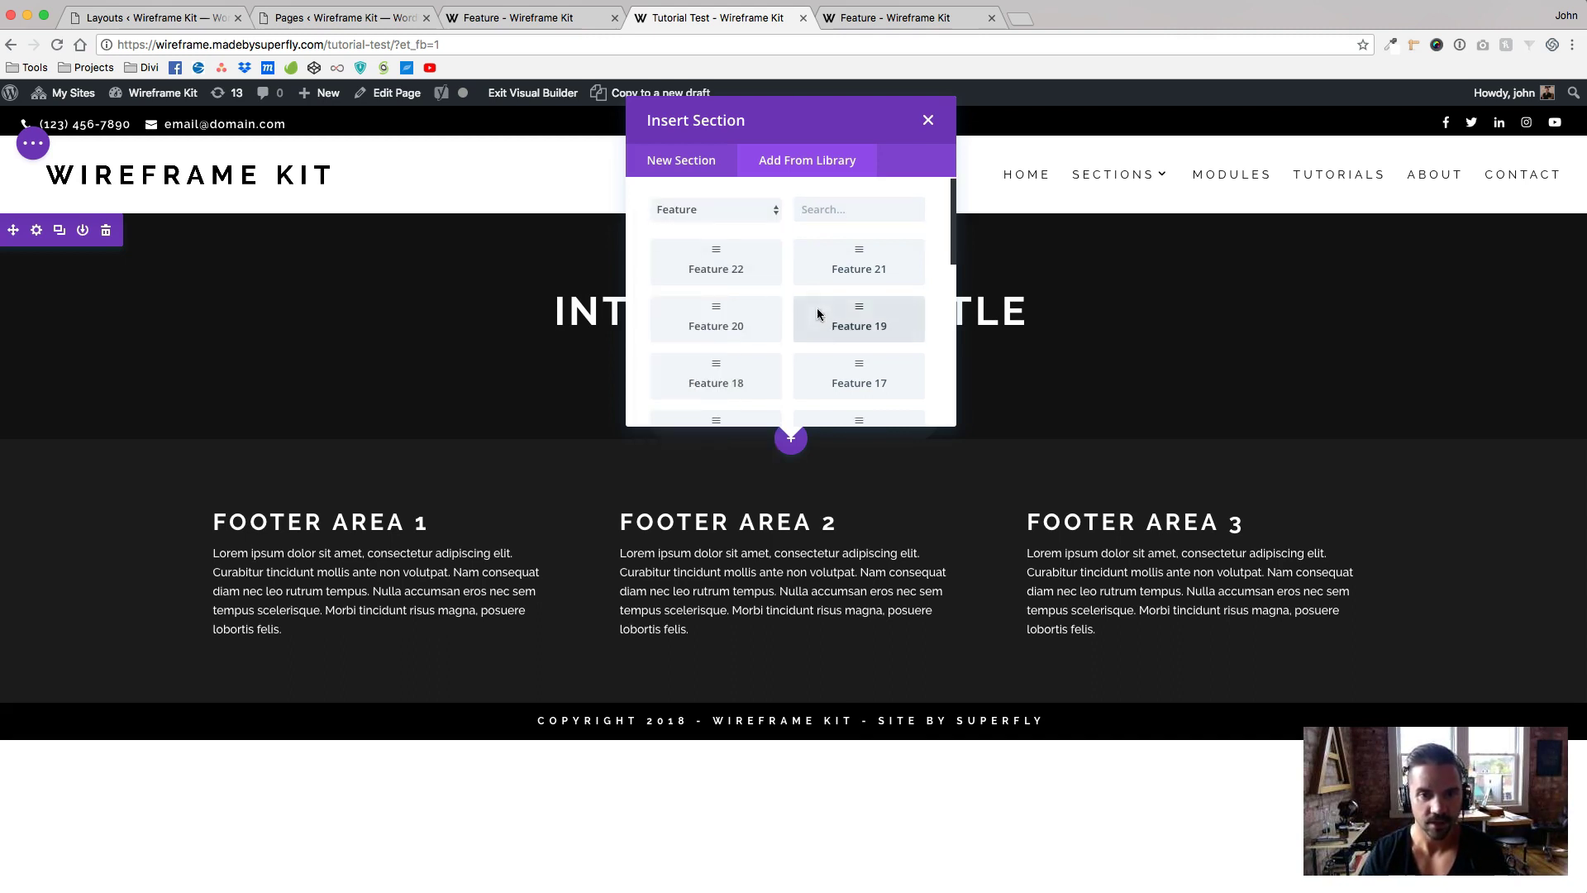
{"action": "scroll", "coordinate": [817, 310], "scroll_direction": "down", "scroll_amount": 10}
{"action": "left_click", "coordinate": [873, 355]}
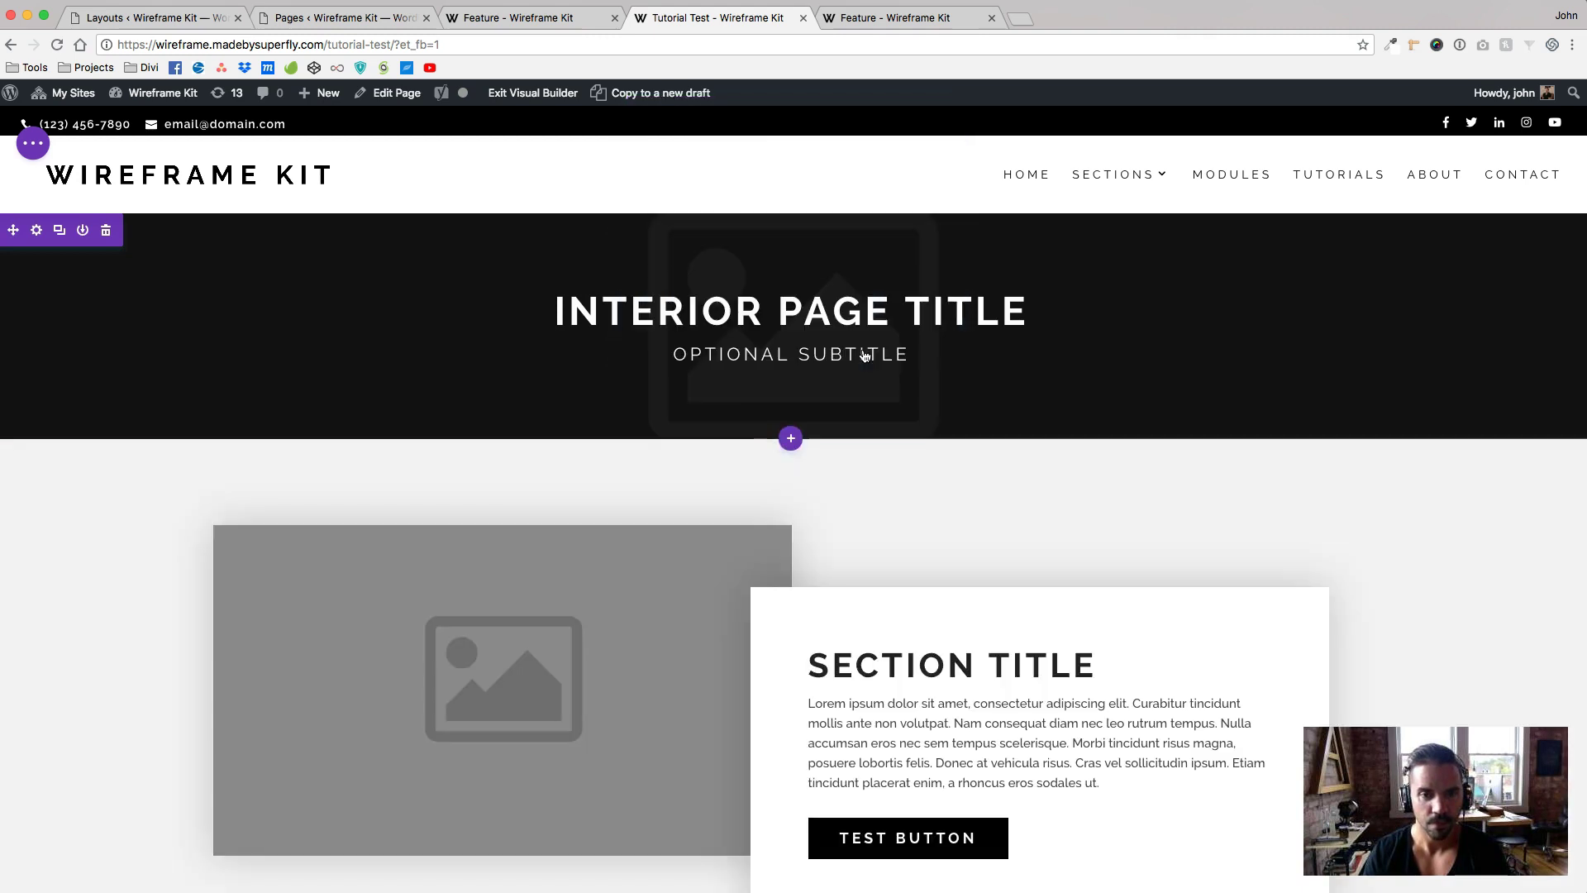
Insert the saved Feature 2 section from the library below the Feature 1 section.
{"action": "scroll", "coordinate": [848, 492], "scroll_direction": "down", "scroll_amount": 5}
{"action": "left_click", "coordinate": [791, 587]}
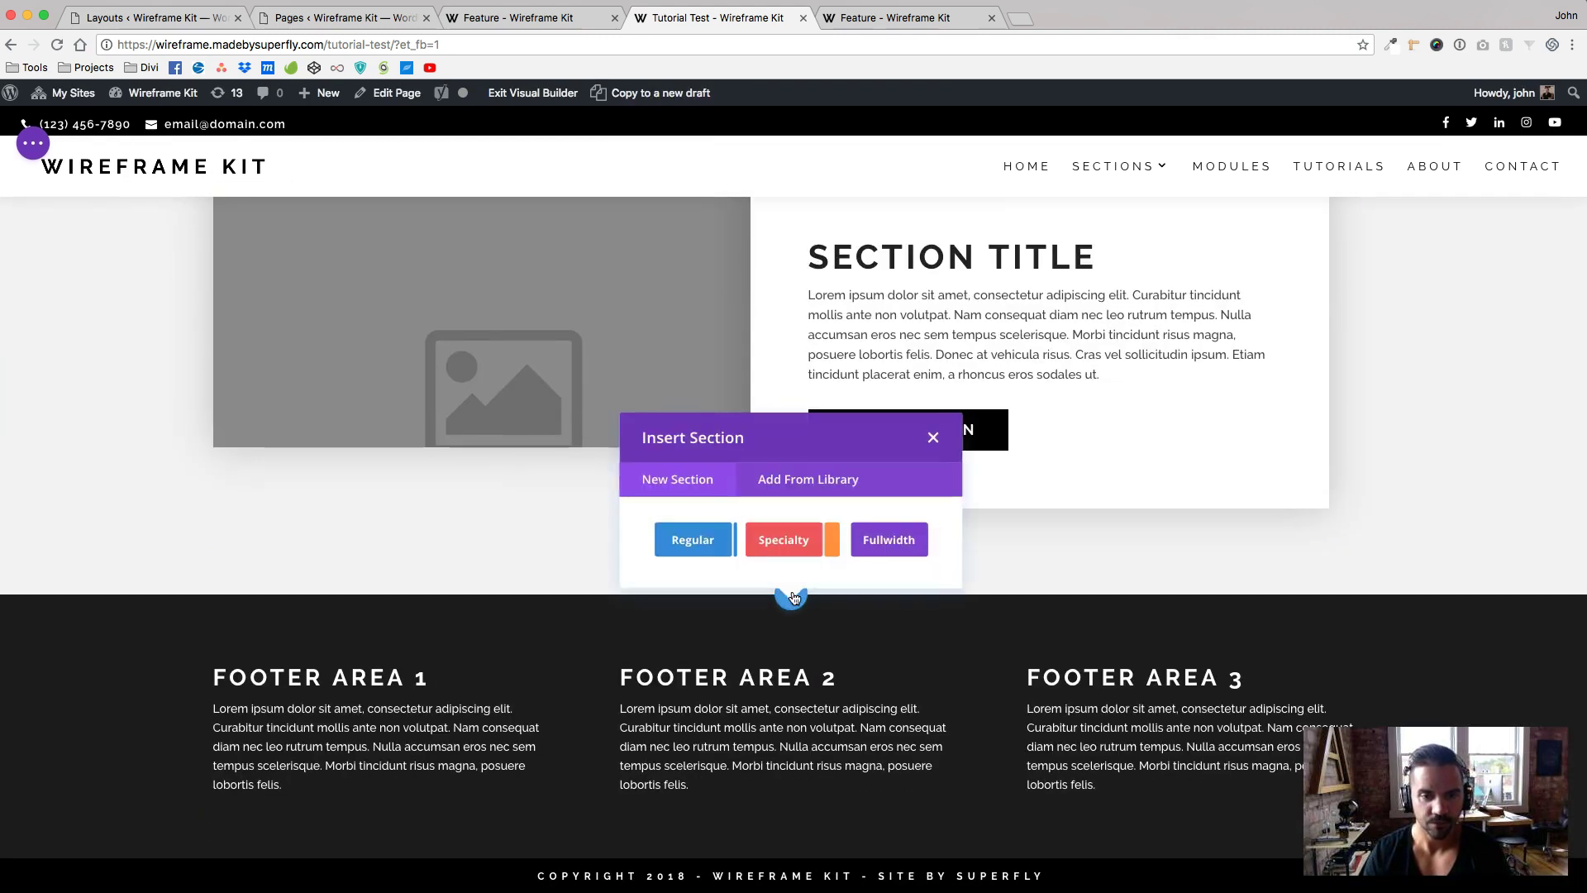
{"action": "left_click", "coordinate": [779, 473]}
{"action": "scroll", "coordinate": [815, 508], "scroll_direction": "down", "scroll_amount": 5}
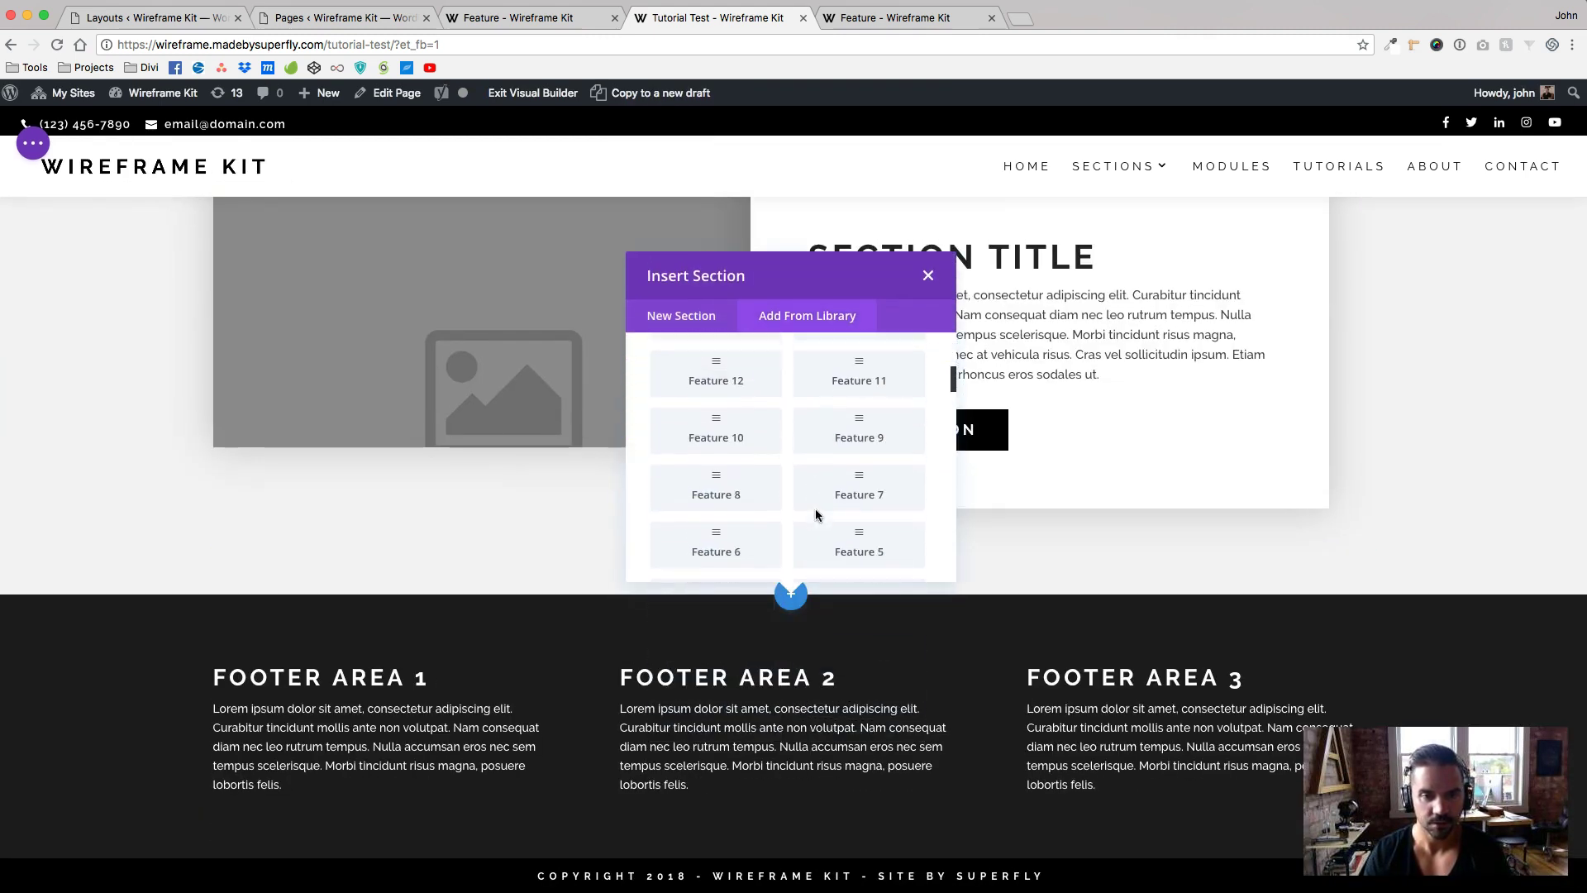
{"action": "left_click", "coordinate": [718, 506]}
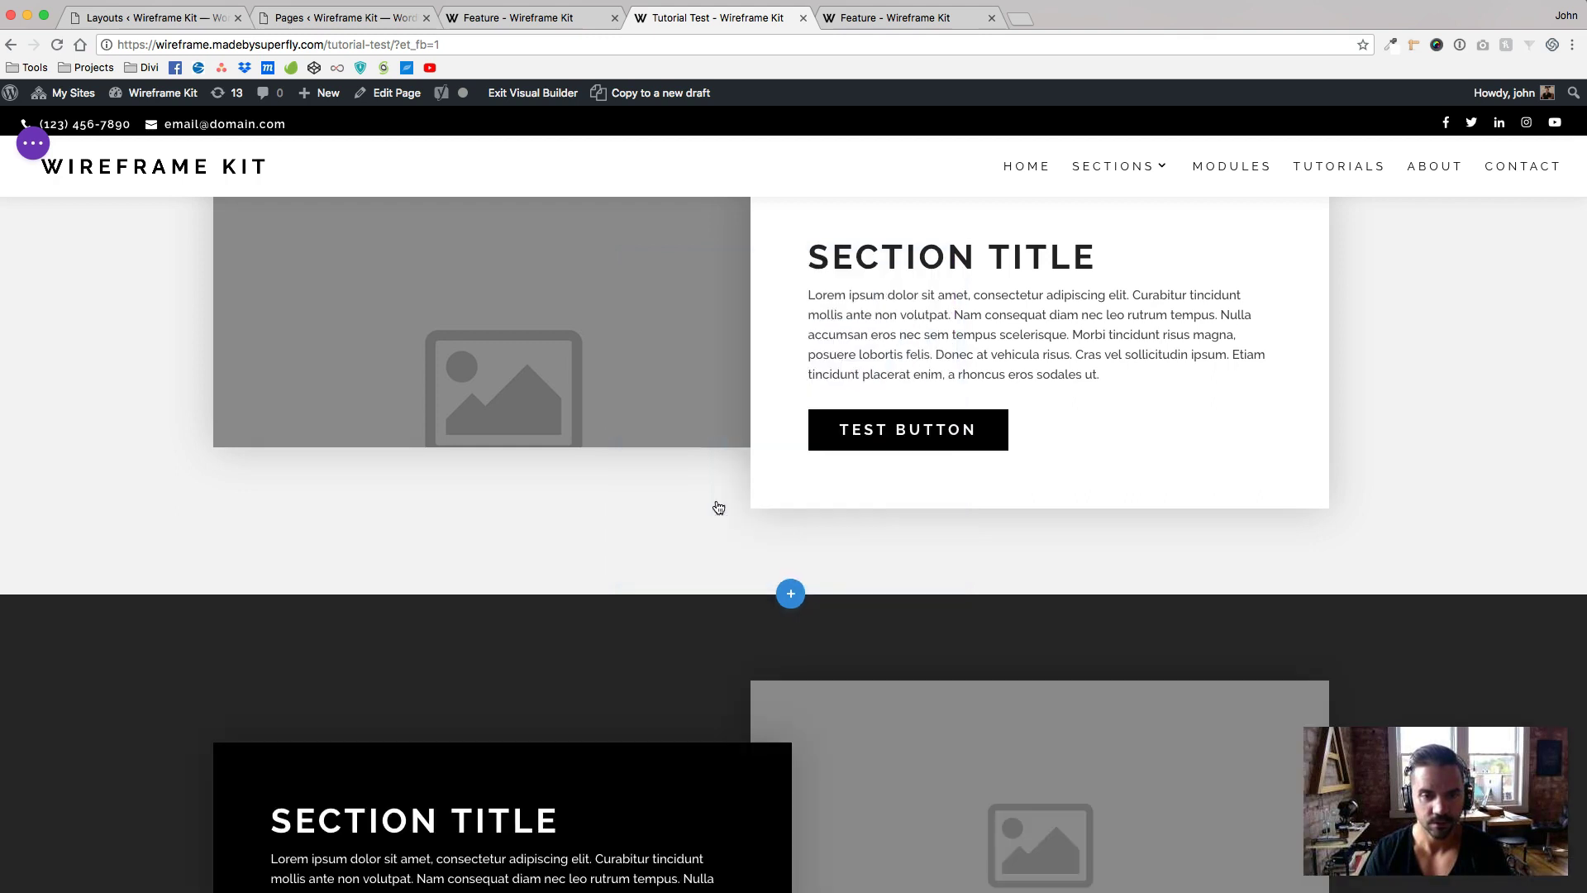
Examine the three-column icon sections on the published Feature page to choose a design for the test page.
{"action": "left_click", "coordinate": [864, 18]}
{"action": "scroll", "coordinate": [764, 425], "scroll_direction": "down", "scroll_amount": 10}
{"action": "scroll", "coordinate": [764, 431], "scroll_direction": "down", "scroll_amount": 15}
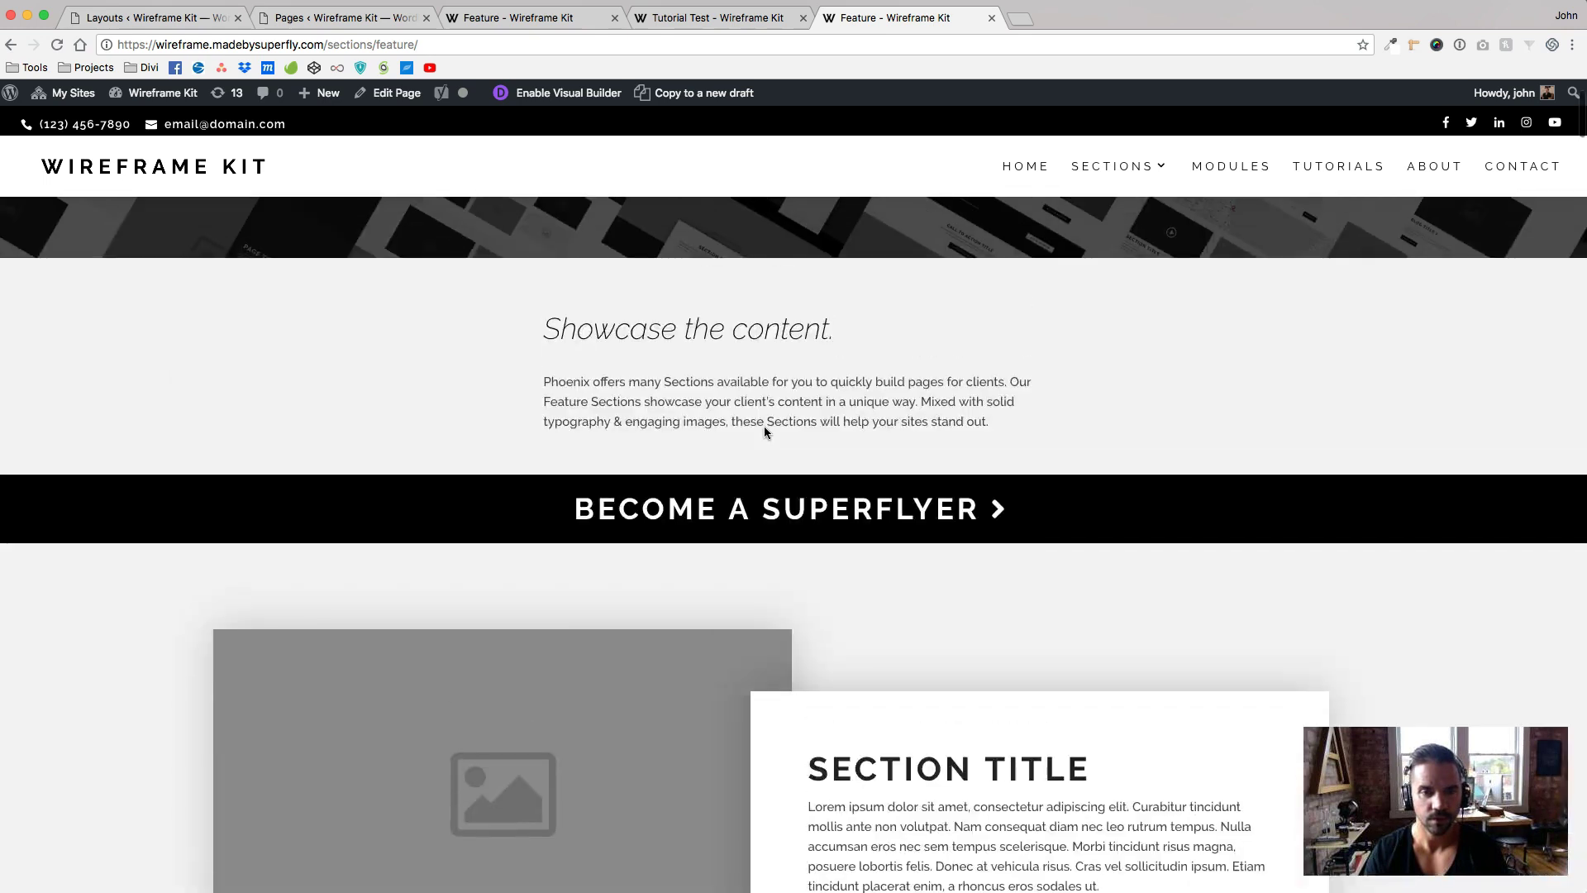
{"action": "scroll", "coordinate": [764, 425], "scroll_direction": "down", "scroll_amount": 10}
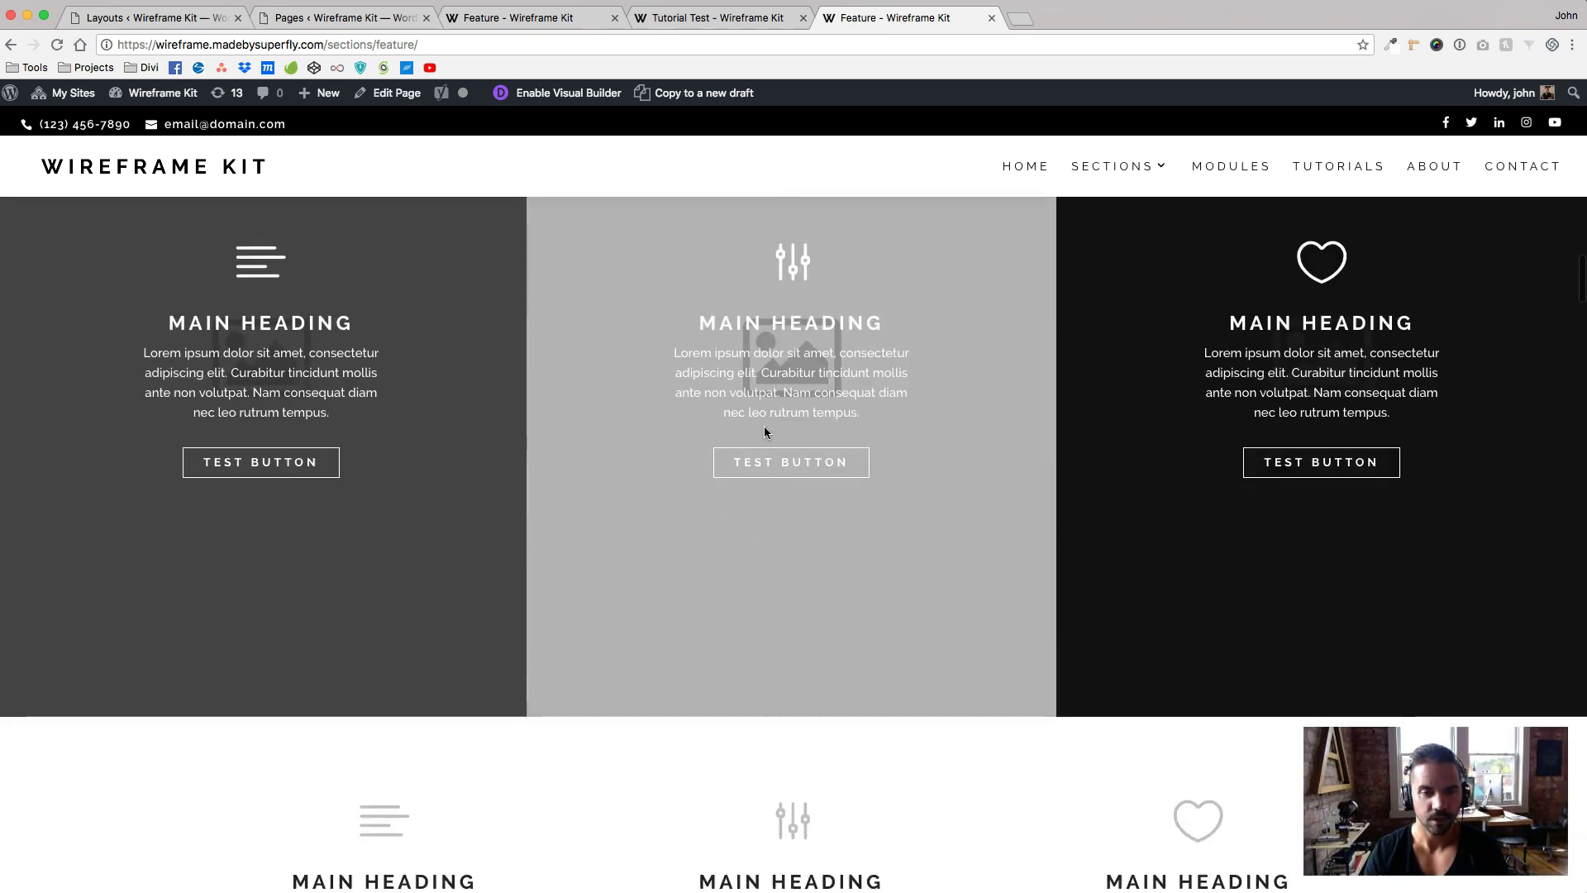
{"action": "scroll", "coordinate": [697, 444], "scroll_direction": "up", "scroll_amount": 5}
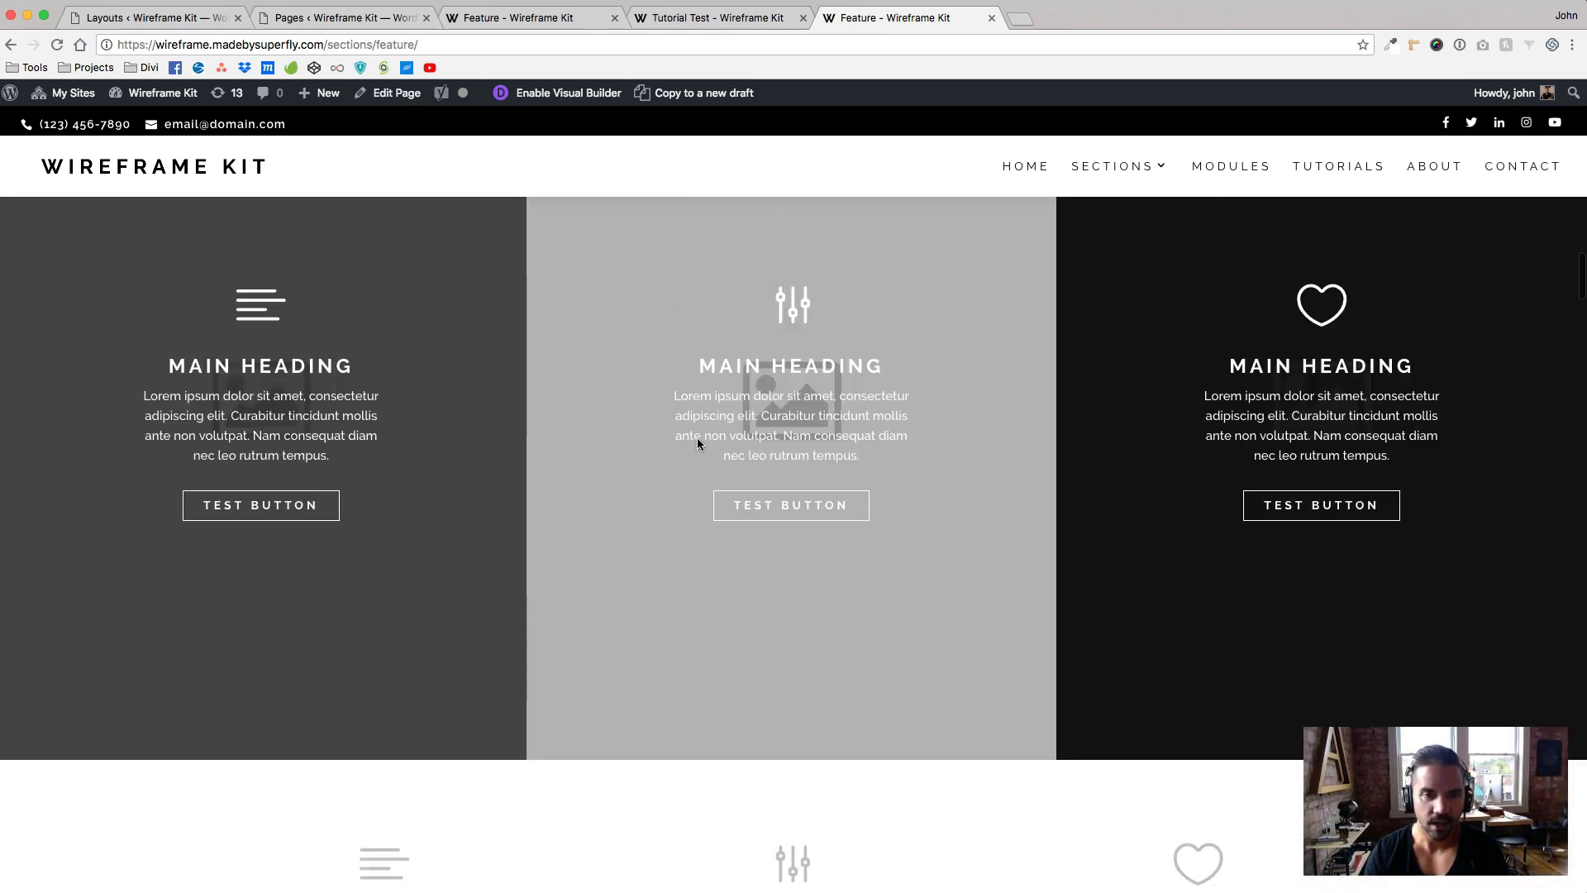
{"action": "scroll", "coordinate": [1023, 358], "scroll_direction": "up", "scroll_amount": 1}
{"action": "scroll", "coordinate": [1023, 359], "scroll_direction": "down", "scroll_amount": 1}
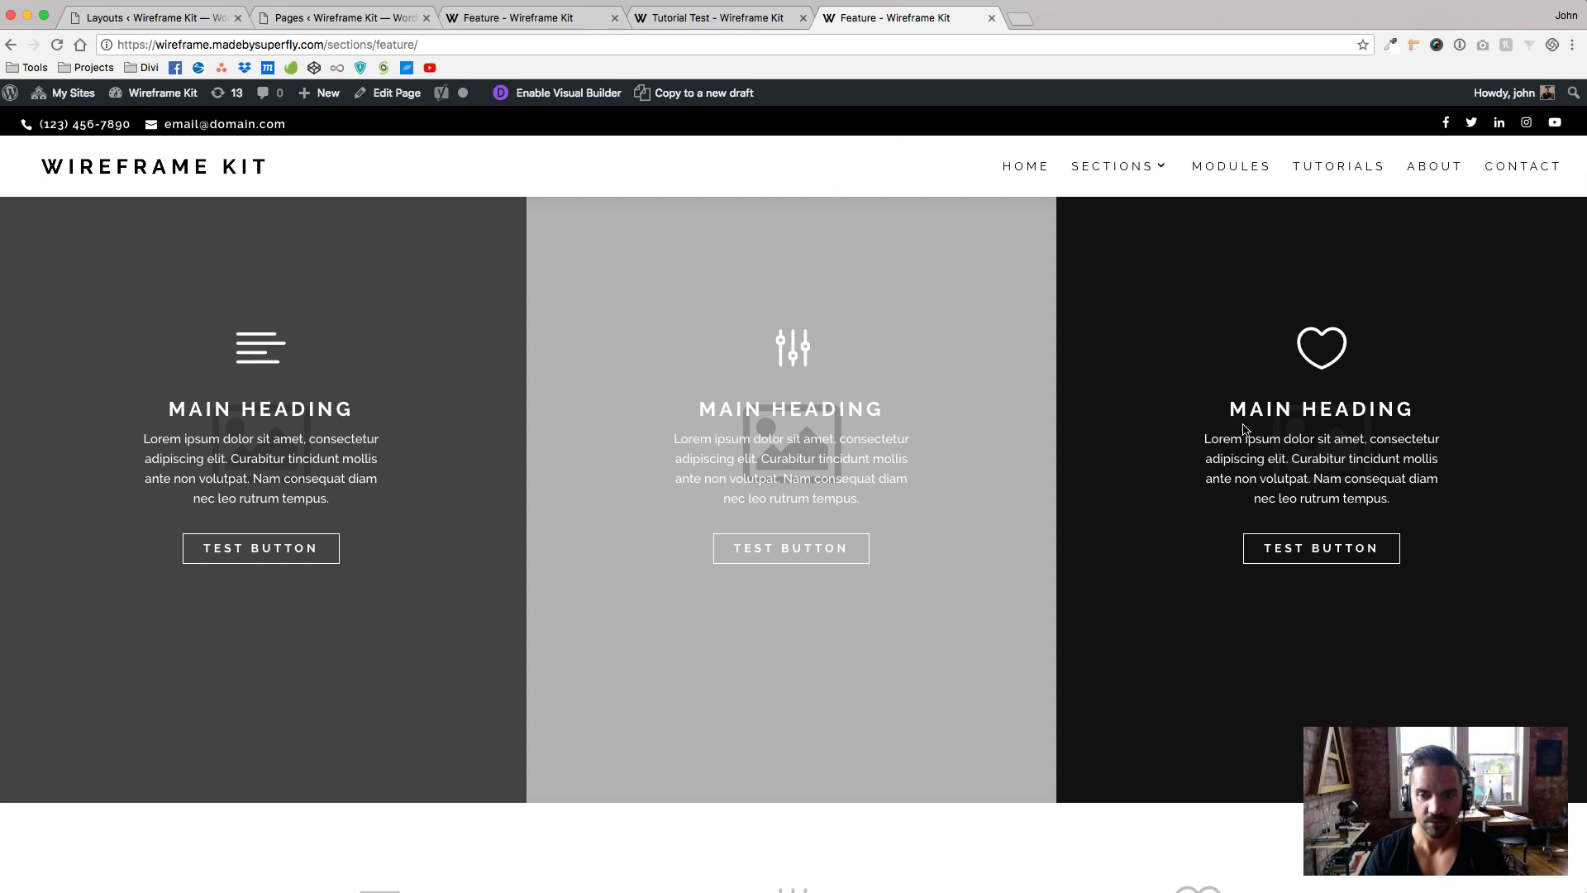
{"action": "scroll", "coordinate": [904, 553], "scroll_direction": "down", "scroll_amount": 8}
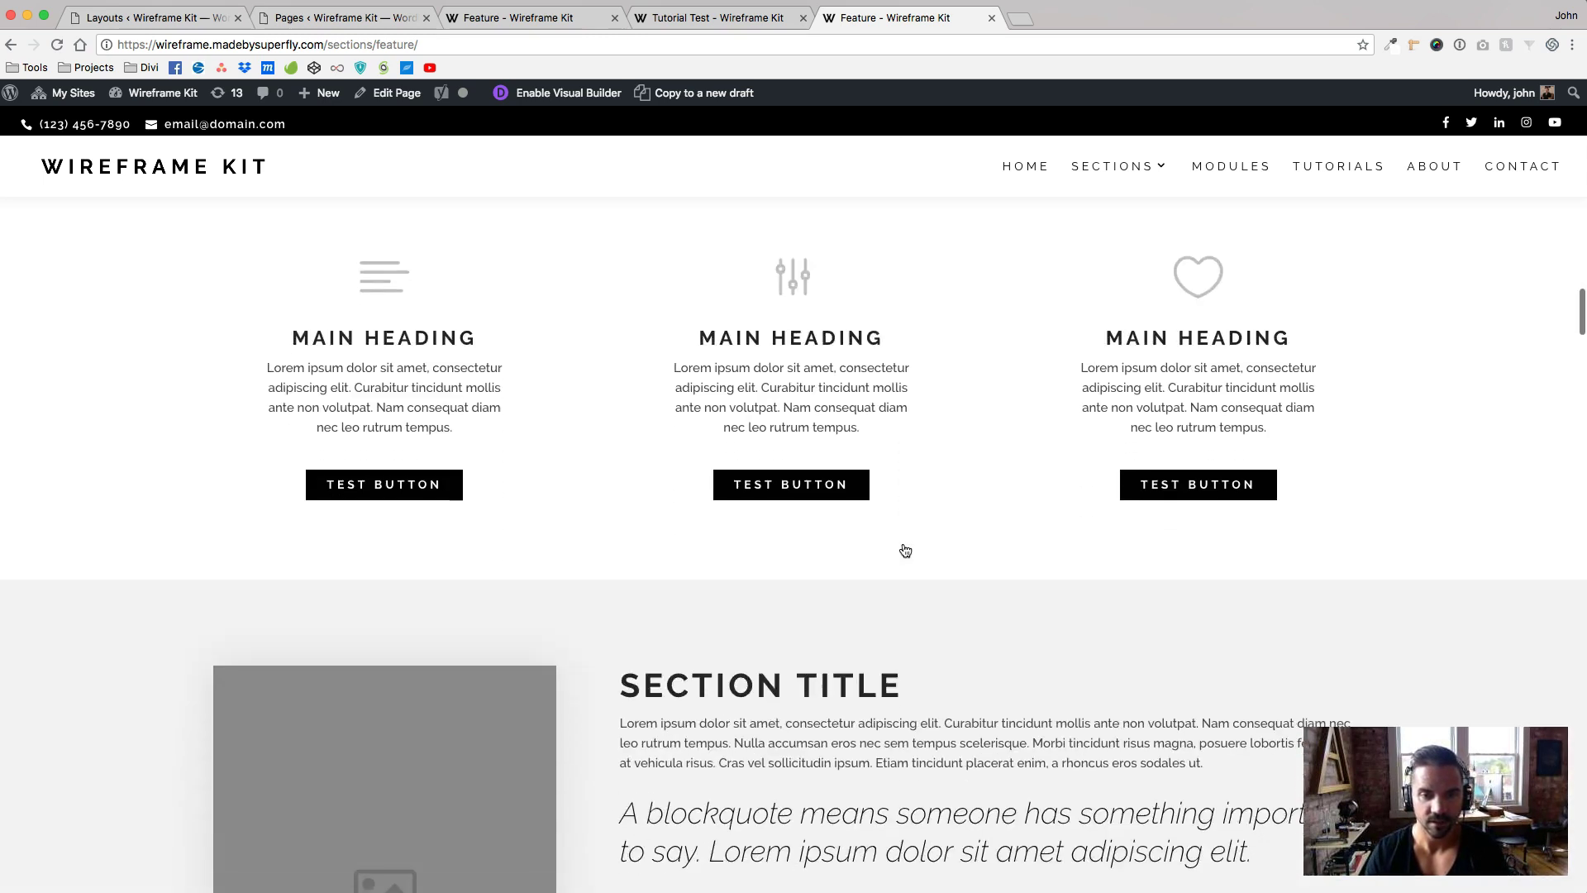
{"action": "scroll", "coordinate": [905, 551], "scroll_direction": "down", "scroll_amount": 1}
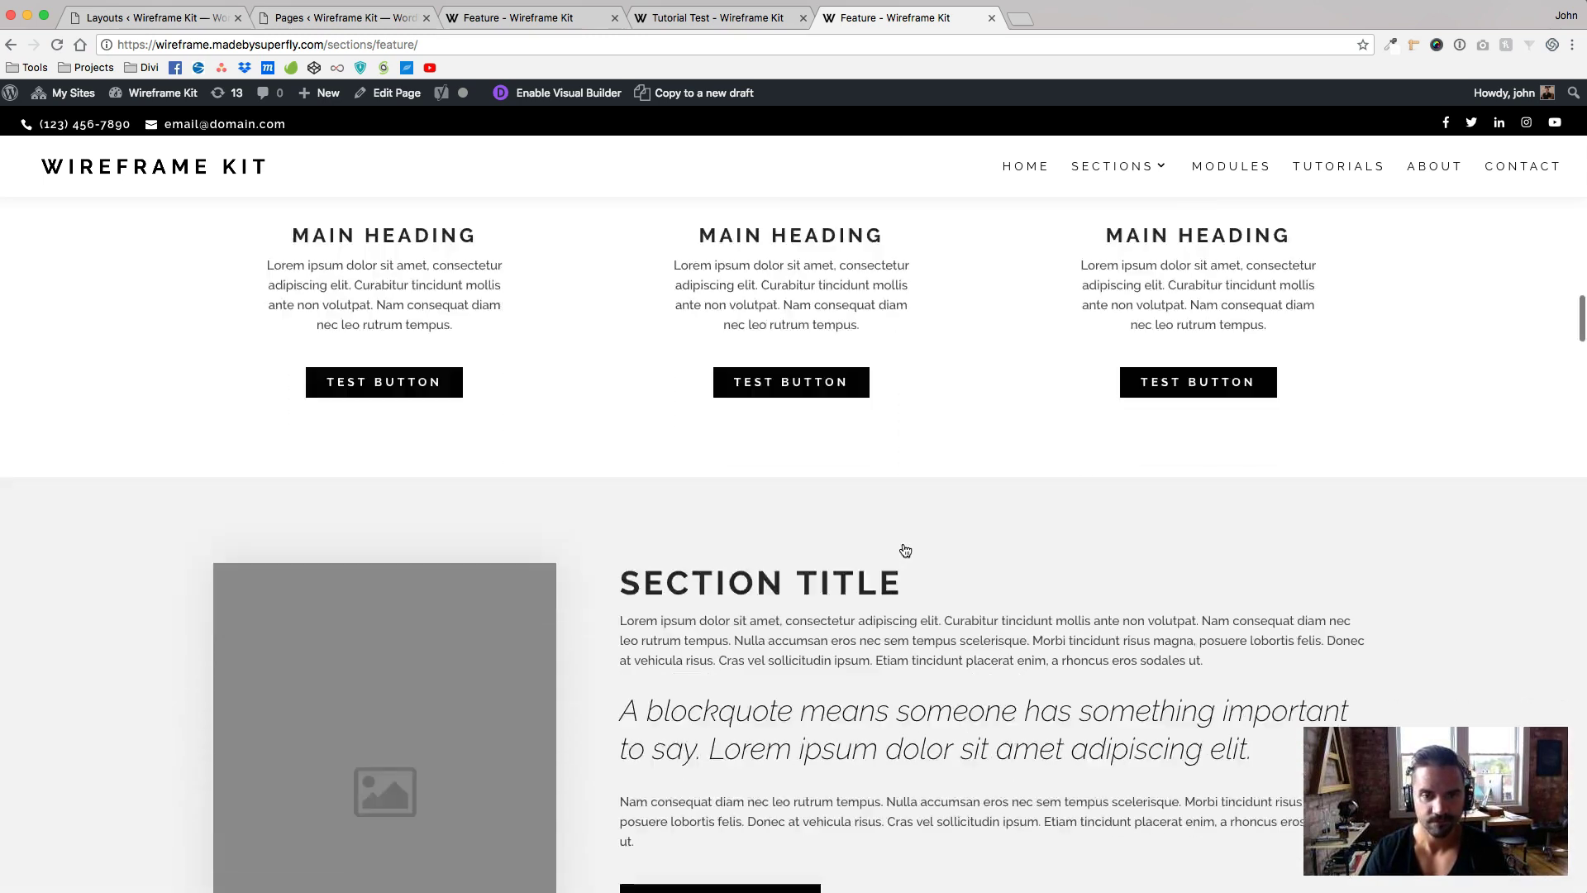
{"action": "scroll", "coordinate": [905, 551], "scroll_direction": "up", "scroll_amount": 2}
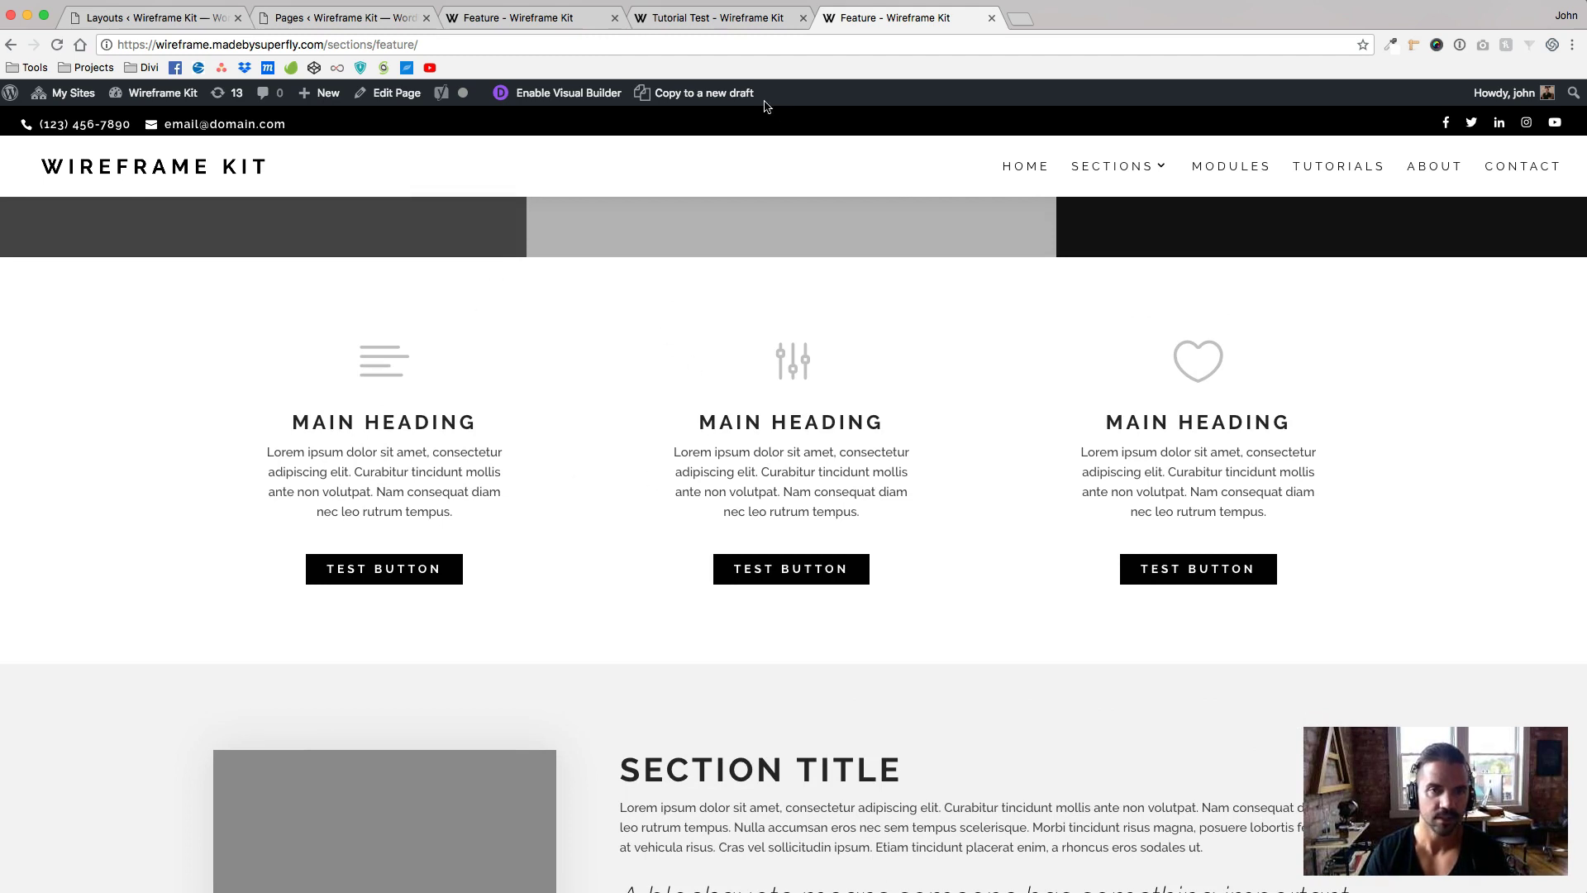
Check the admin label of the white three-column icon section in the Feature page's Visual Builder and discard its settings window.
{"action": "left_click", "coordinate": [702, 23]}
{"action": "left_click", "coordinate": [518, 18]}
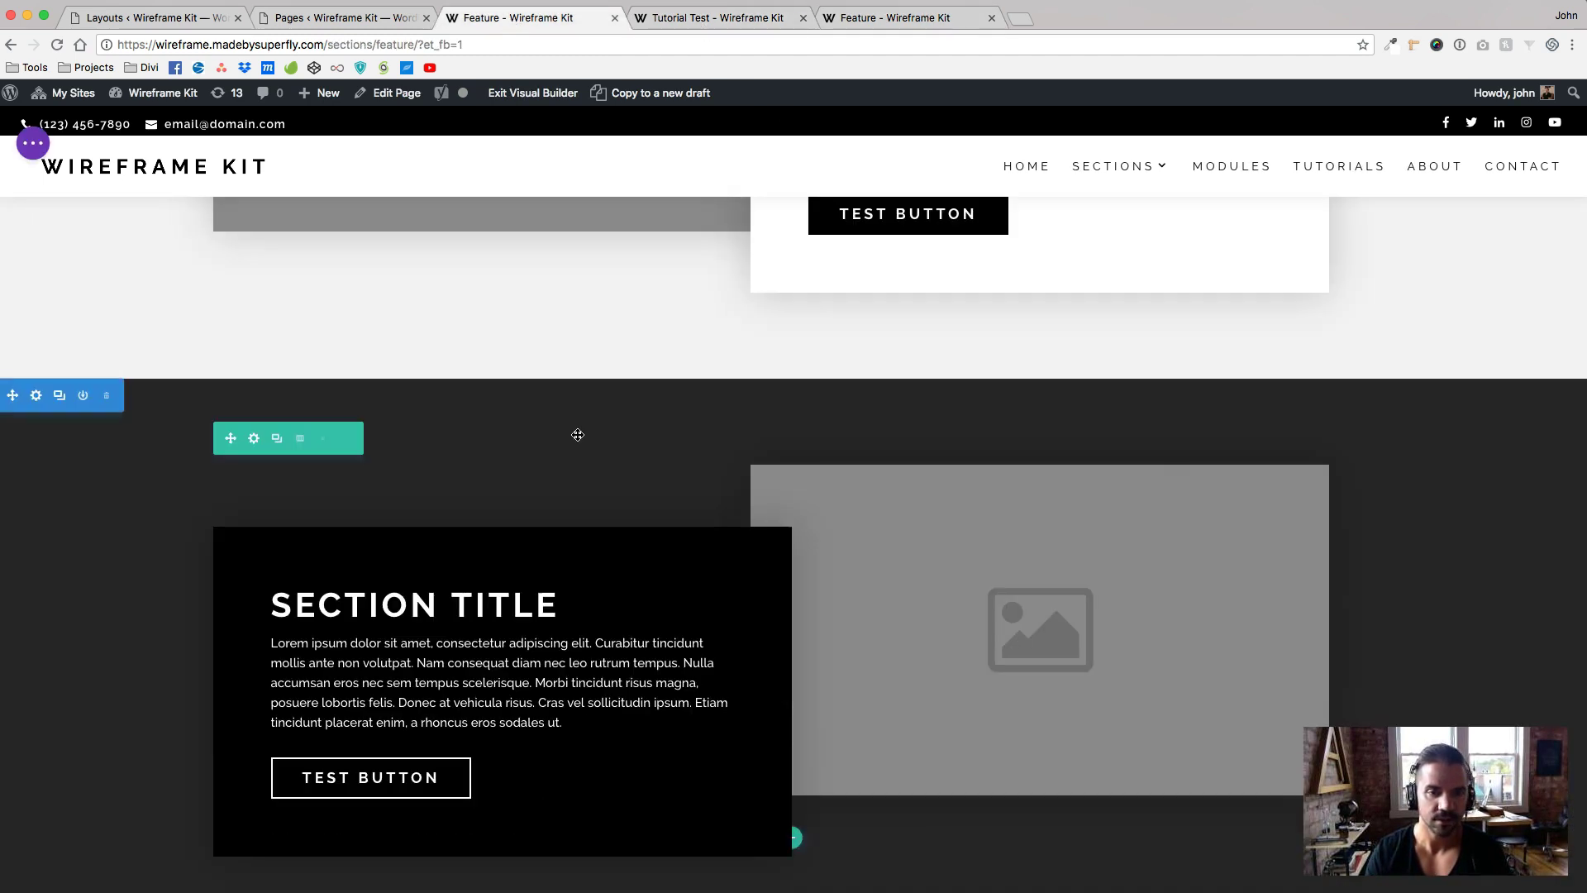
{"action": "scroll", "coordinate": [577, 435], "scroll_direction": "down", "scroll_amount": 12}
{"action": "mouse_move", "coordinate": [53, 563]}
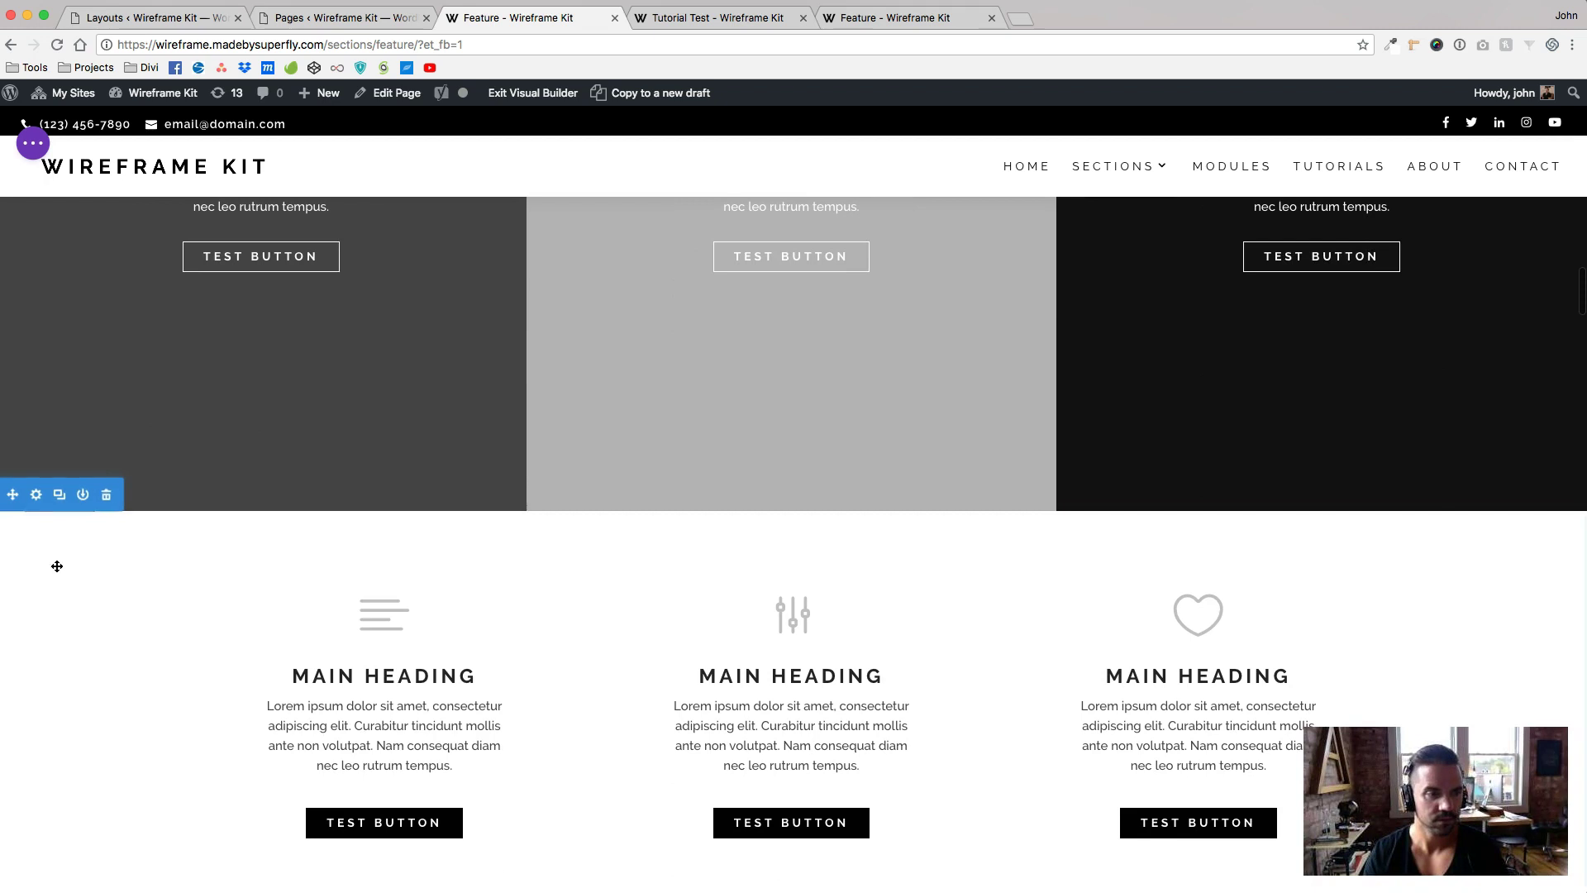
{"action": "left_click", "coordinate": [37, 497]}
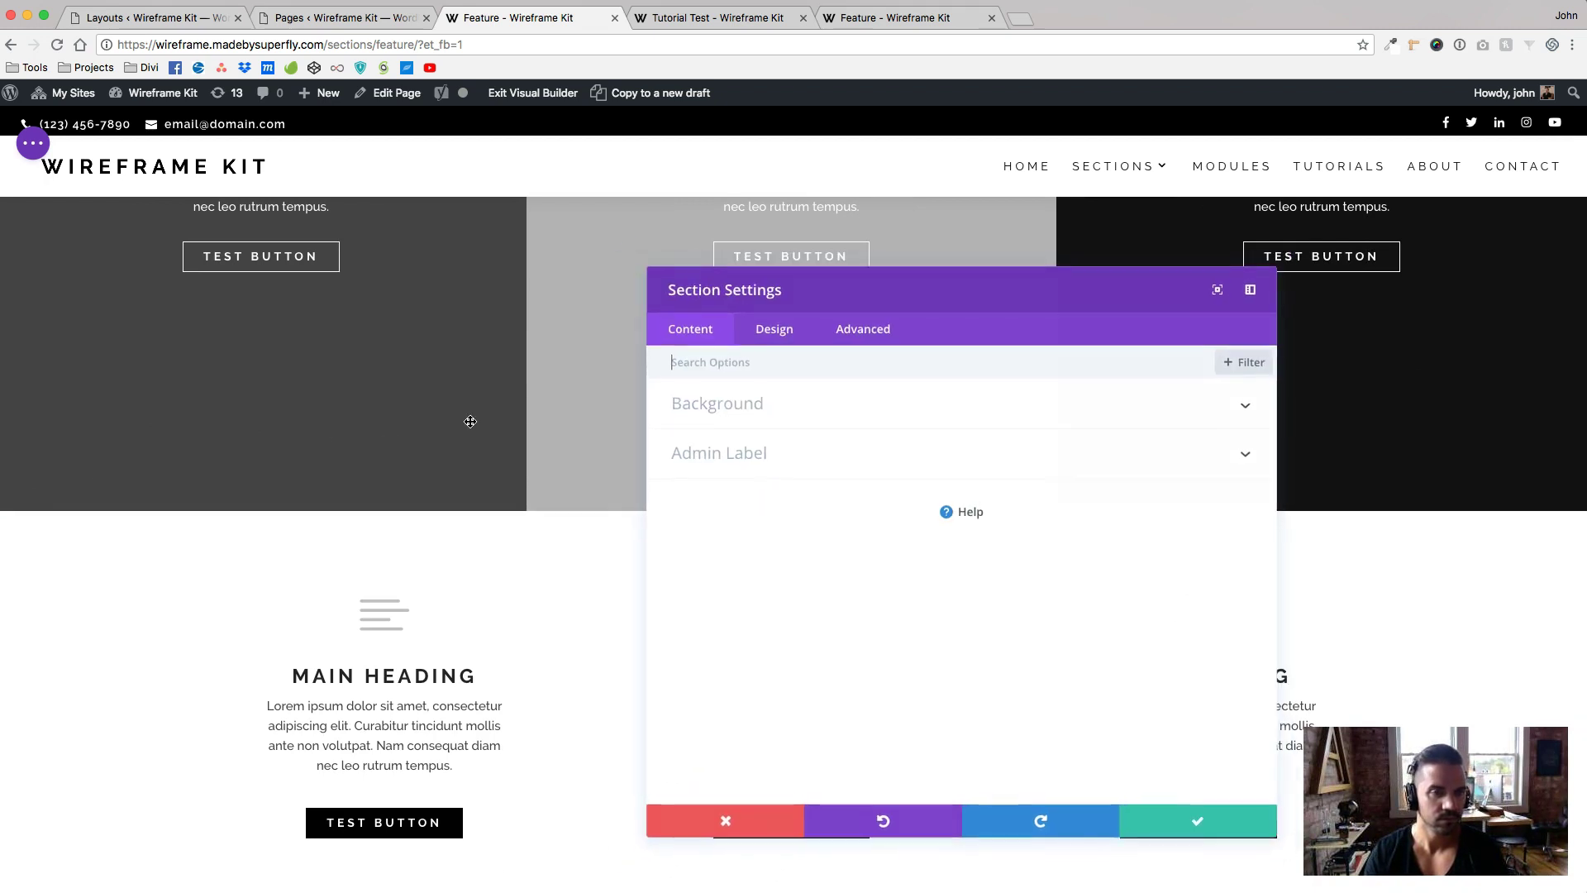
{"action": "left_click", "coordinate": [718, 457]}
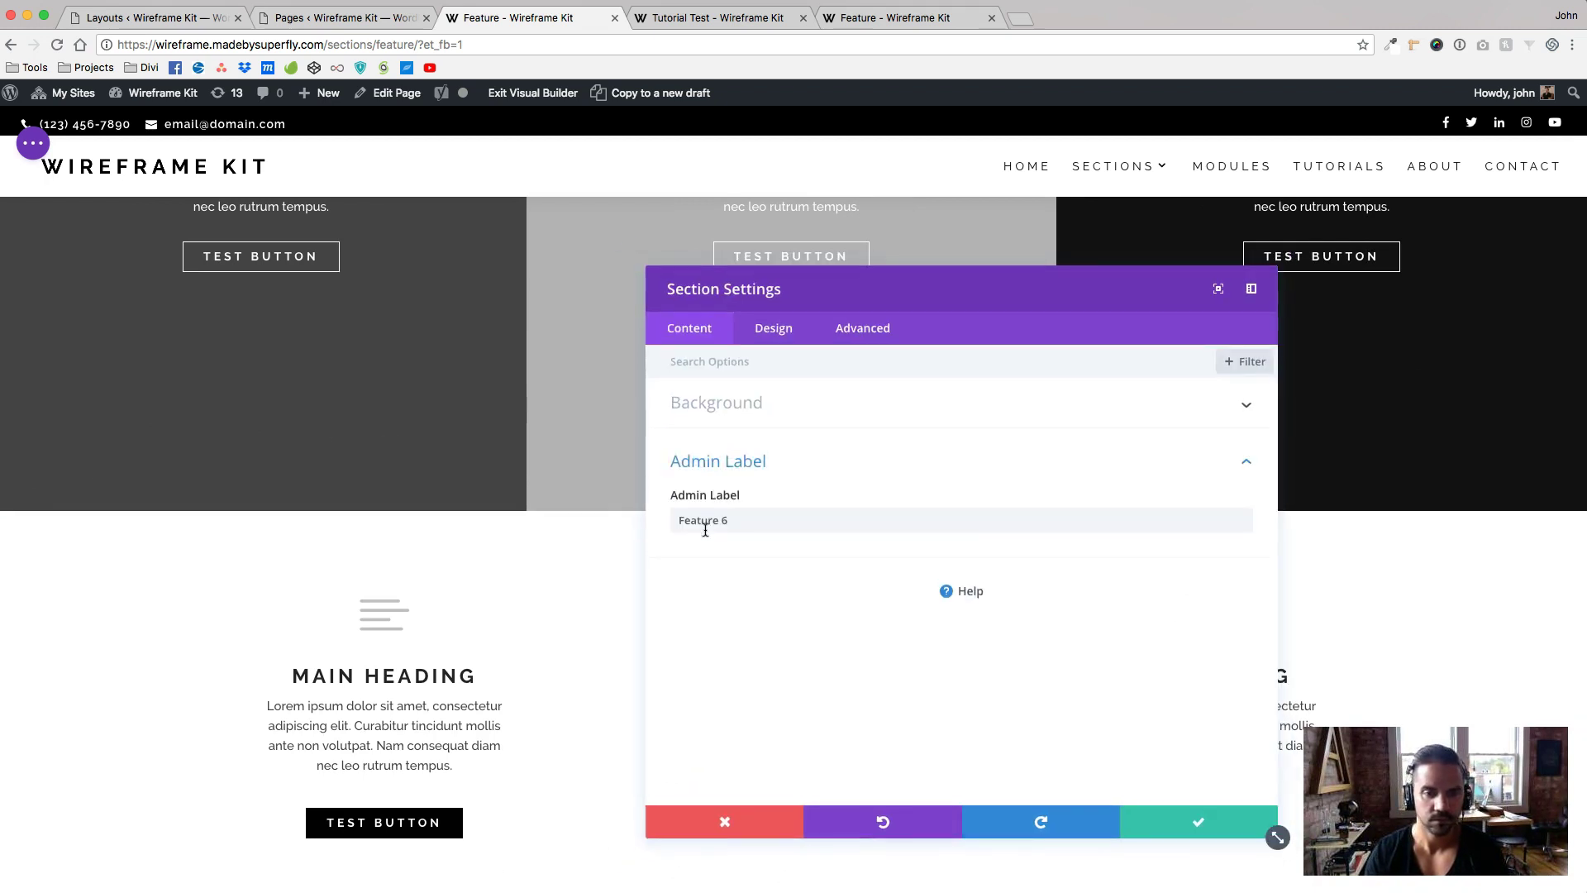
{"action": "left_click", "coordinate": [723, 825]}
Insert the saved Feature 6 section from the library below the dark Feature 2 section on the Tutorial Test page.
{"action": "left_click", "coordinate": [711, 18]}
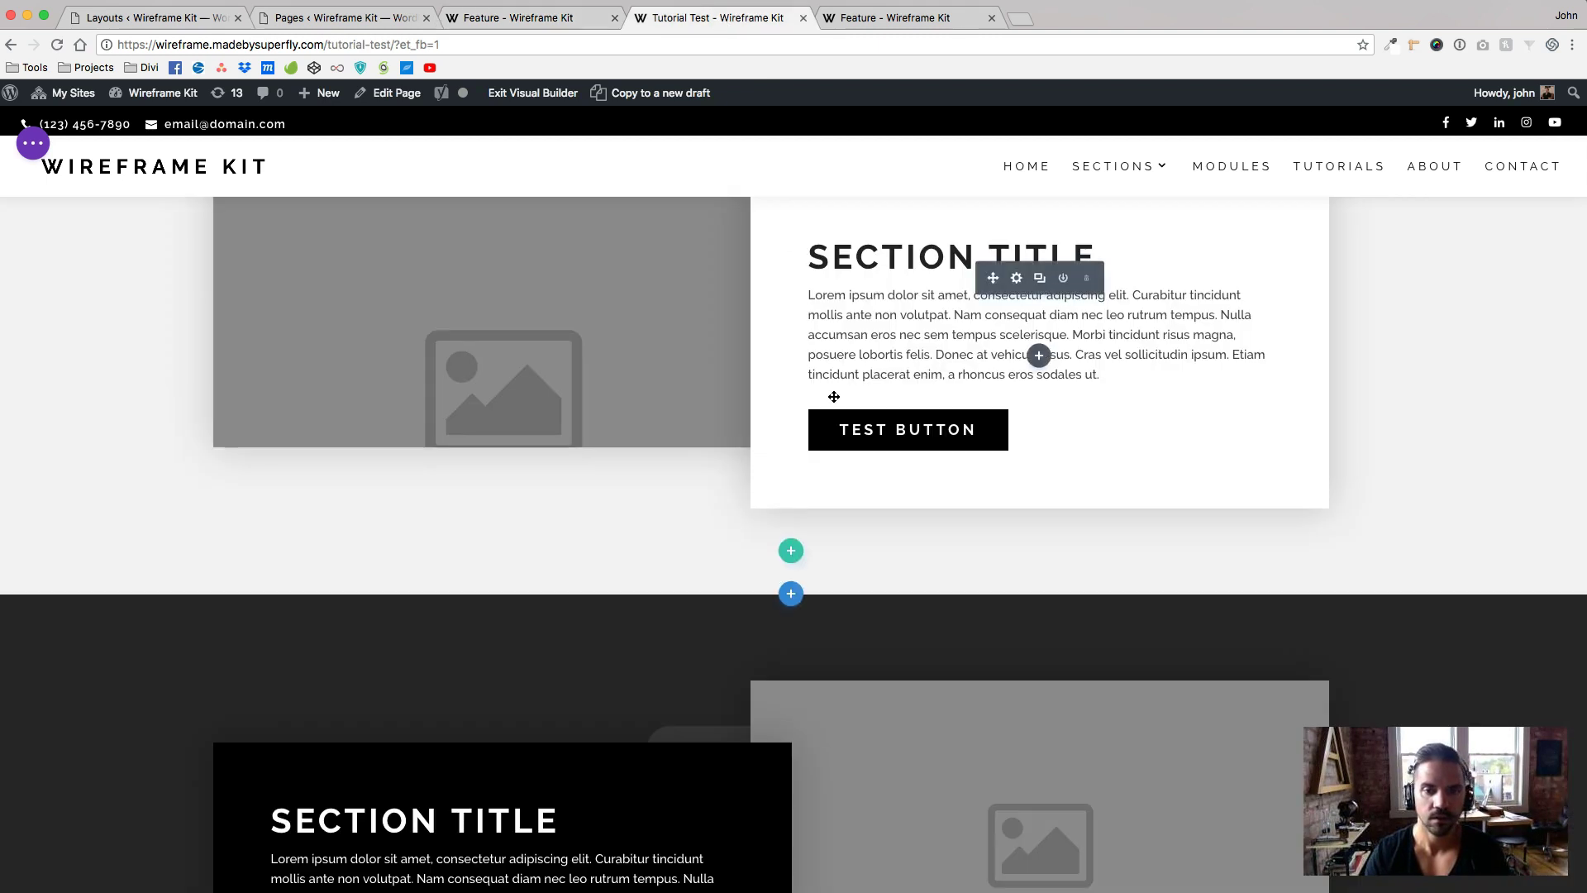
{"action": "scroll", "coordinate": [792, 600], "scroll_direction": "down", "scroll_amount": 5}
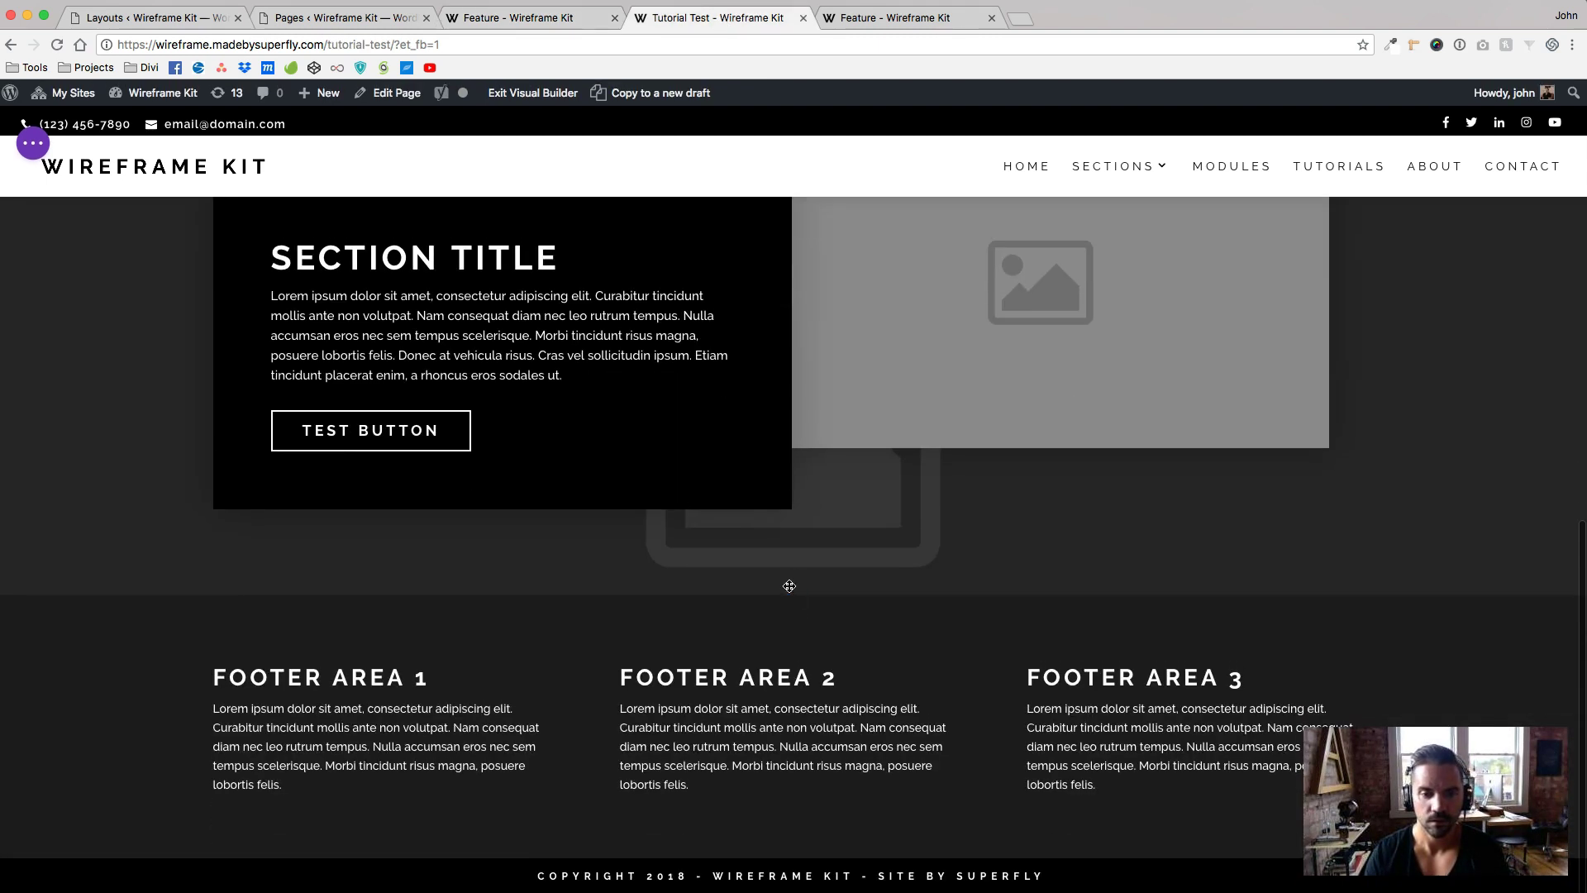
{"action": "left_click", "coordinate": [792, 596]}
{"action": "left_click", "coordinate": [793, 478]}
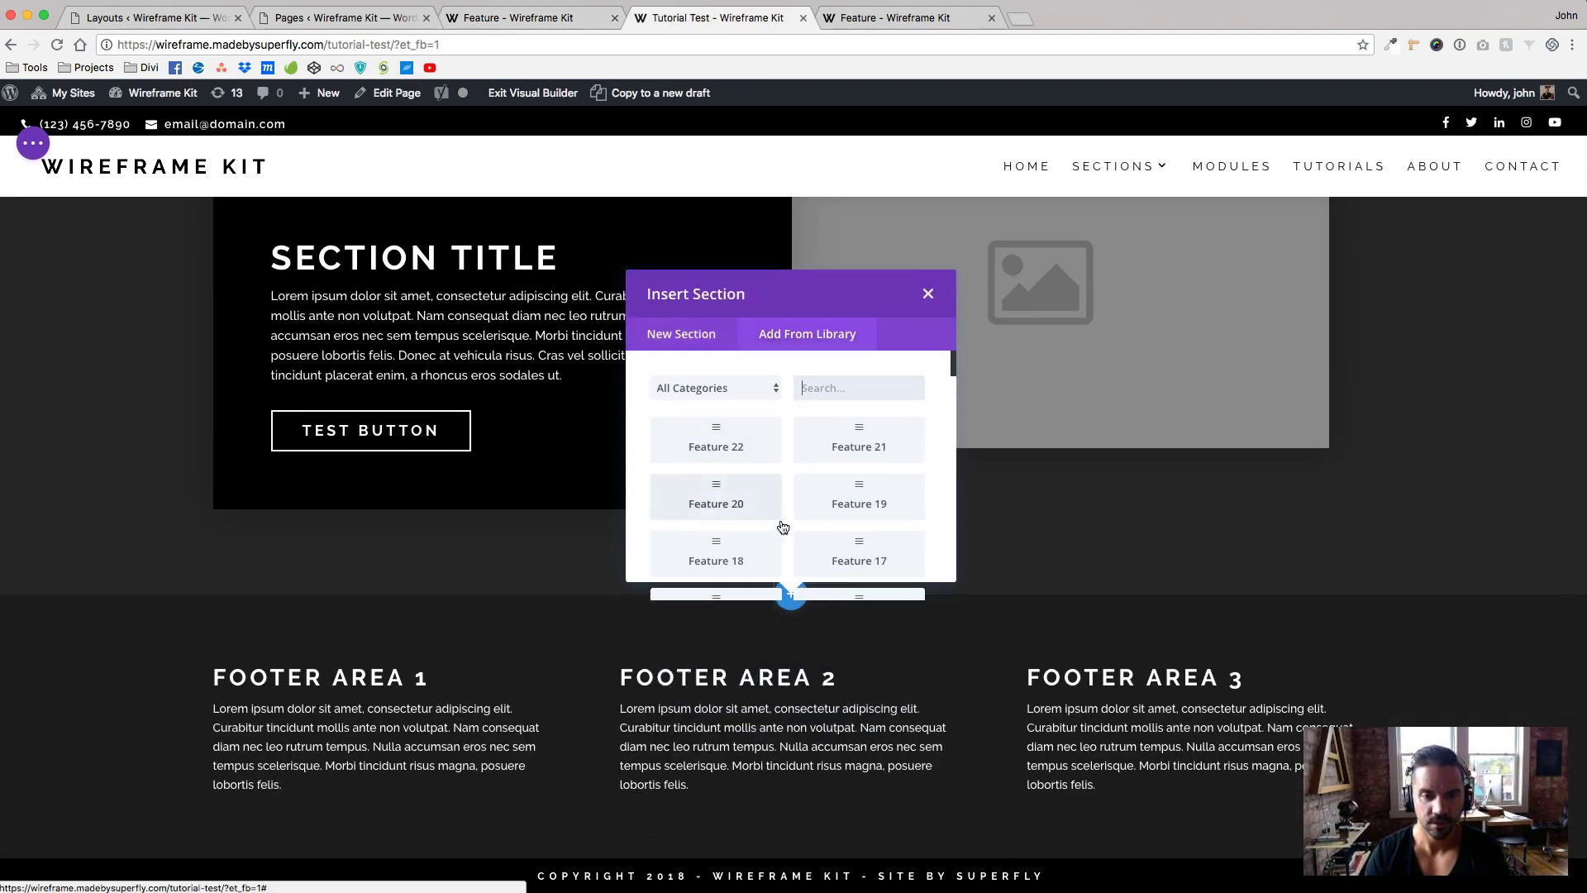
{"action": "scroll", "coordinate": [795, 488], "scroll_direction": "down", "scroll_amount": 1}
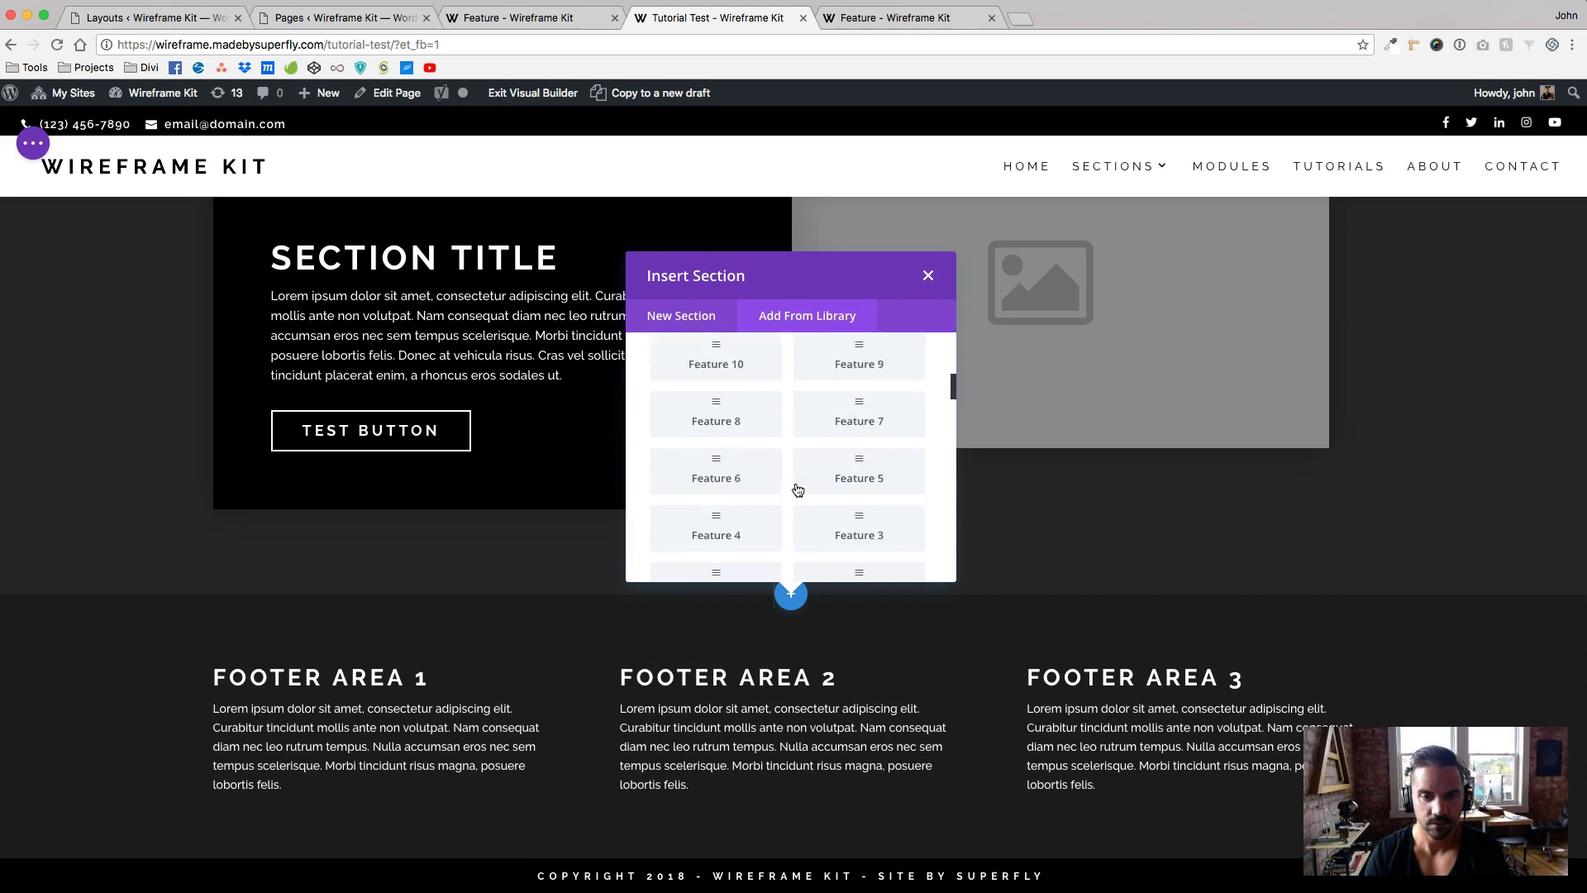
{"action": "left_click", "coordinate": [728, 467]}
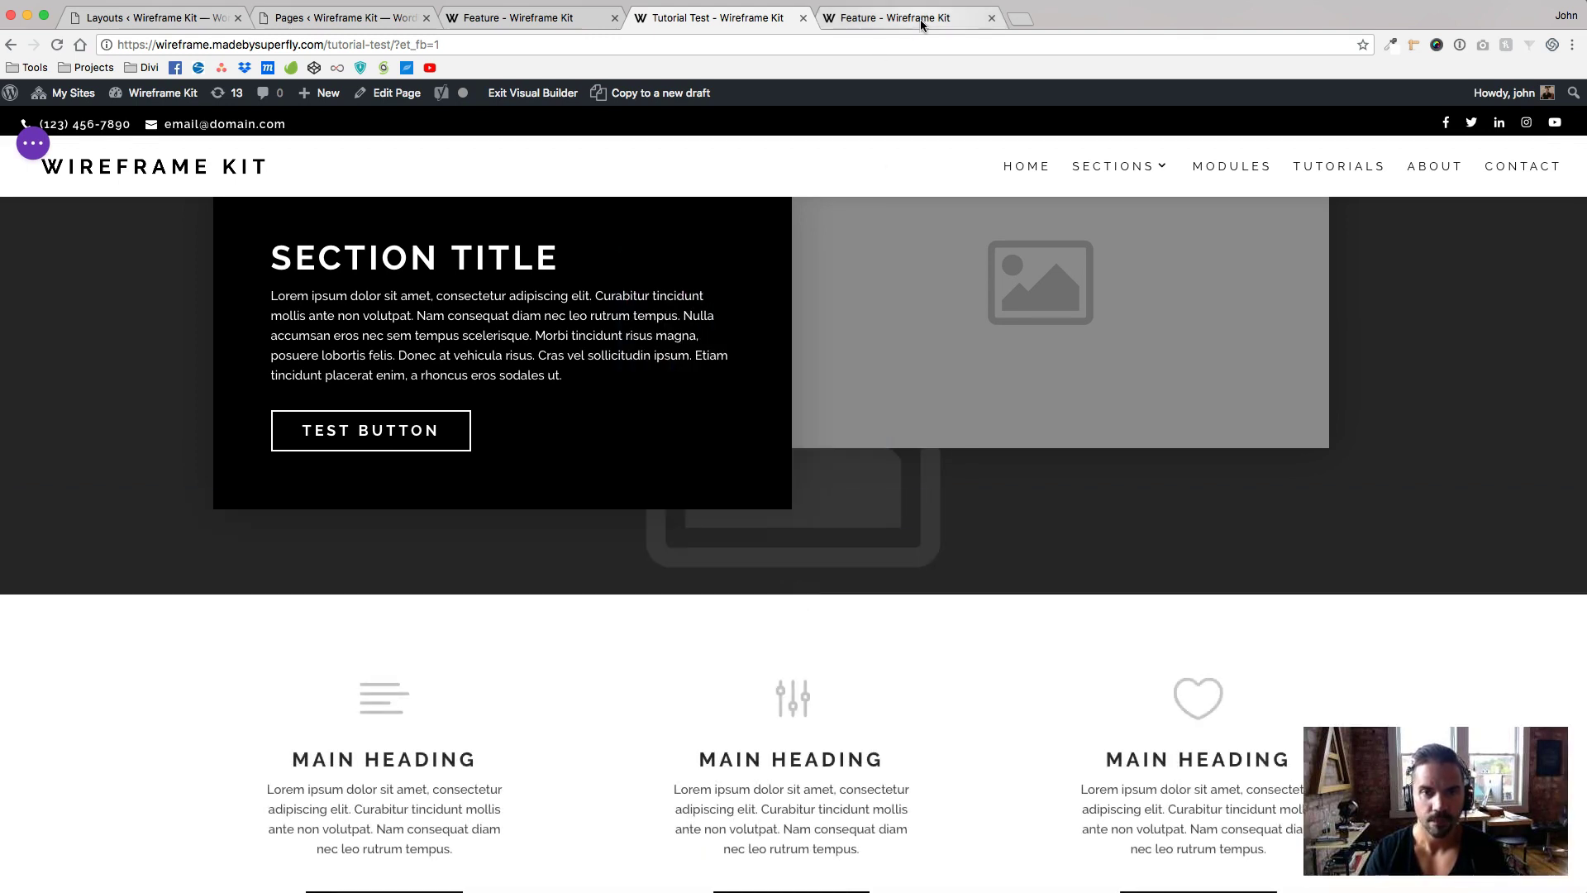
Check the section categories on the Feature page, and insert the saved Logos 1 section below the Feature 6 section on the Tutorial Test page.
{"action": "left_click", "coordinate": [920, 20]}
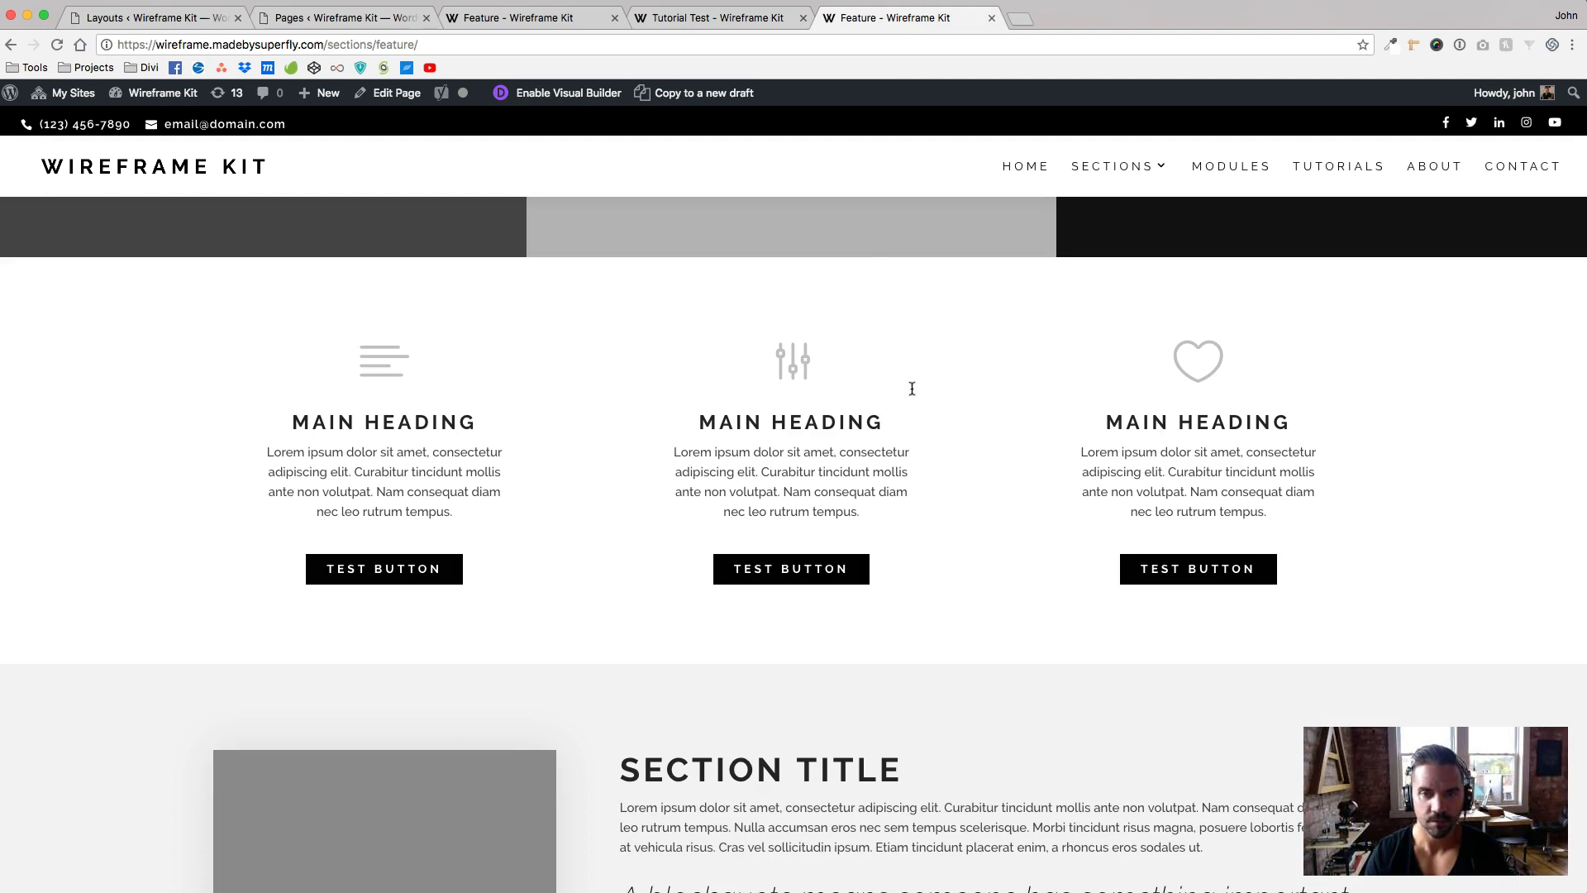
{"action": "mouse_move", "coordinate": [1122, 165]}
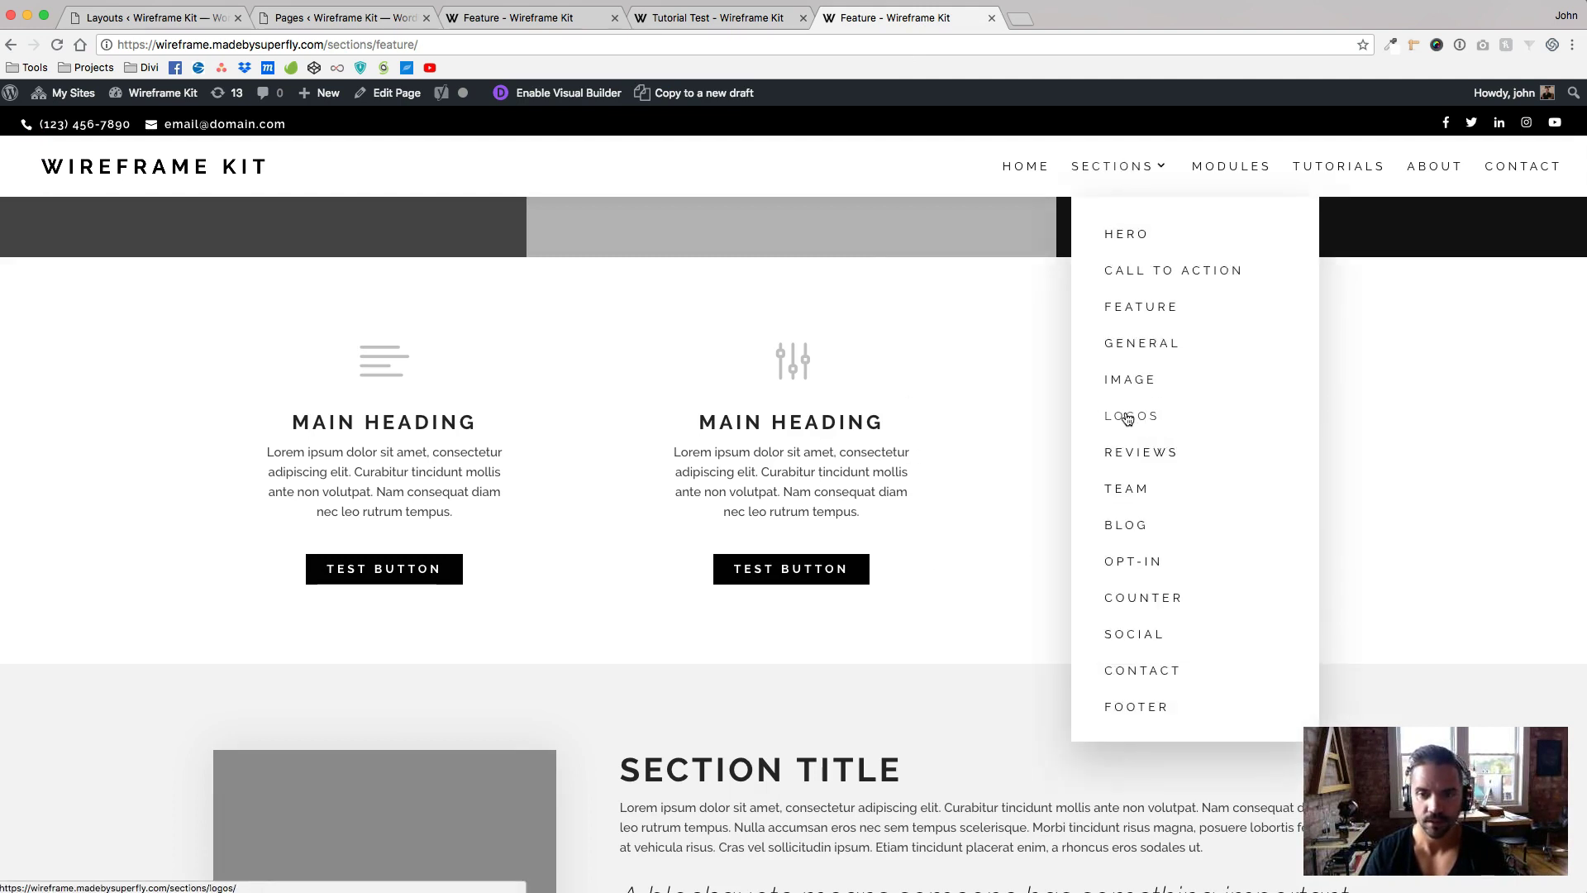
{"action": "left_click", "coordinate": [708, 18]}
{"action": "scroll", "coordinate": [791, 662], "scroll_direction": "down", "scroll_amount": 3}
{"action": "scroll", "coordinate": [792, 661], "scroll_direction": "down", "scroll_amount": 2}
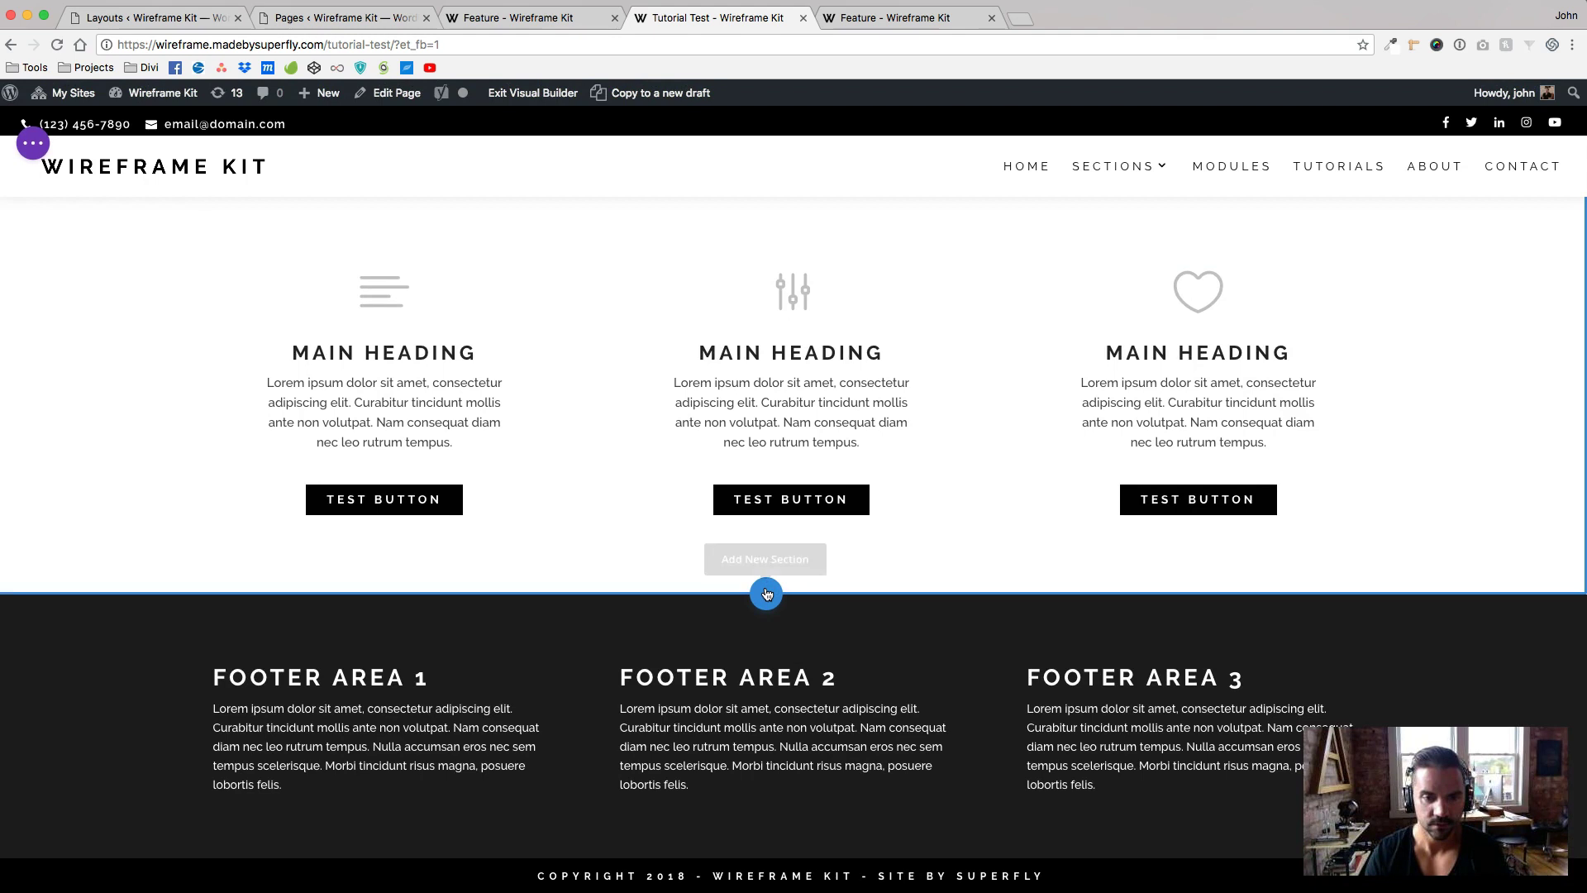
{"action": "left_click", "coordinate": [766, 590]}
{"action": "left_click", "coordinate": [760, 477]}
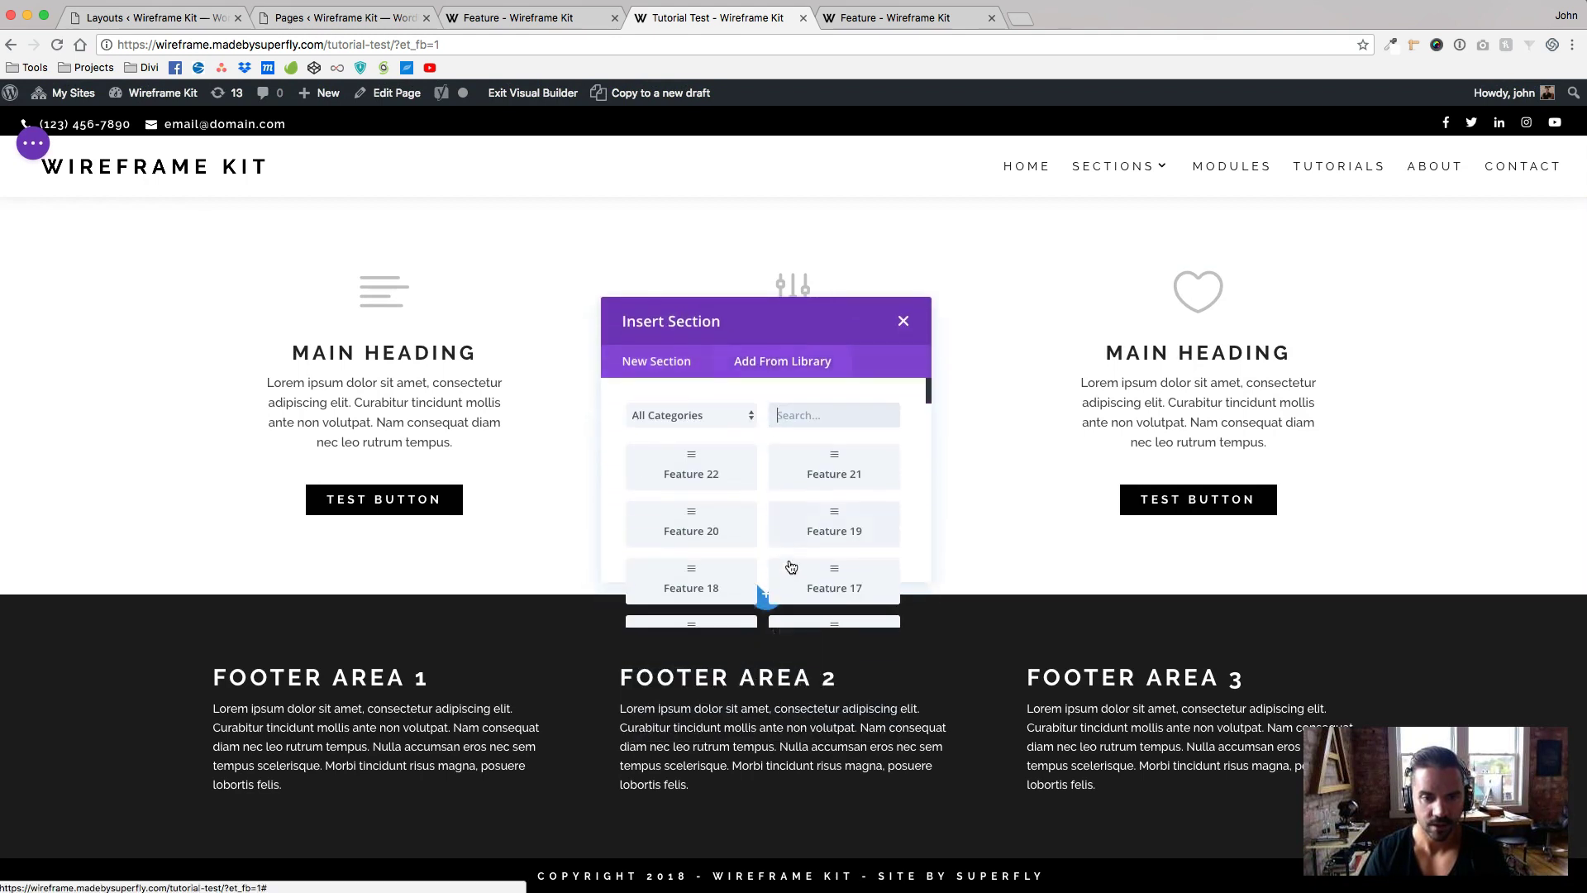
{"action": "type", "text": "logo"}
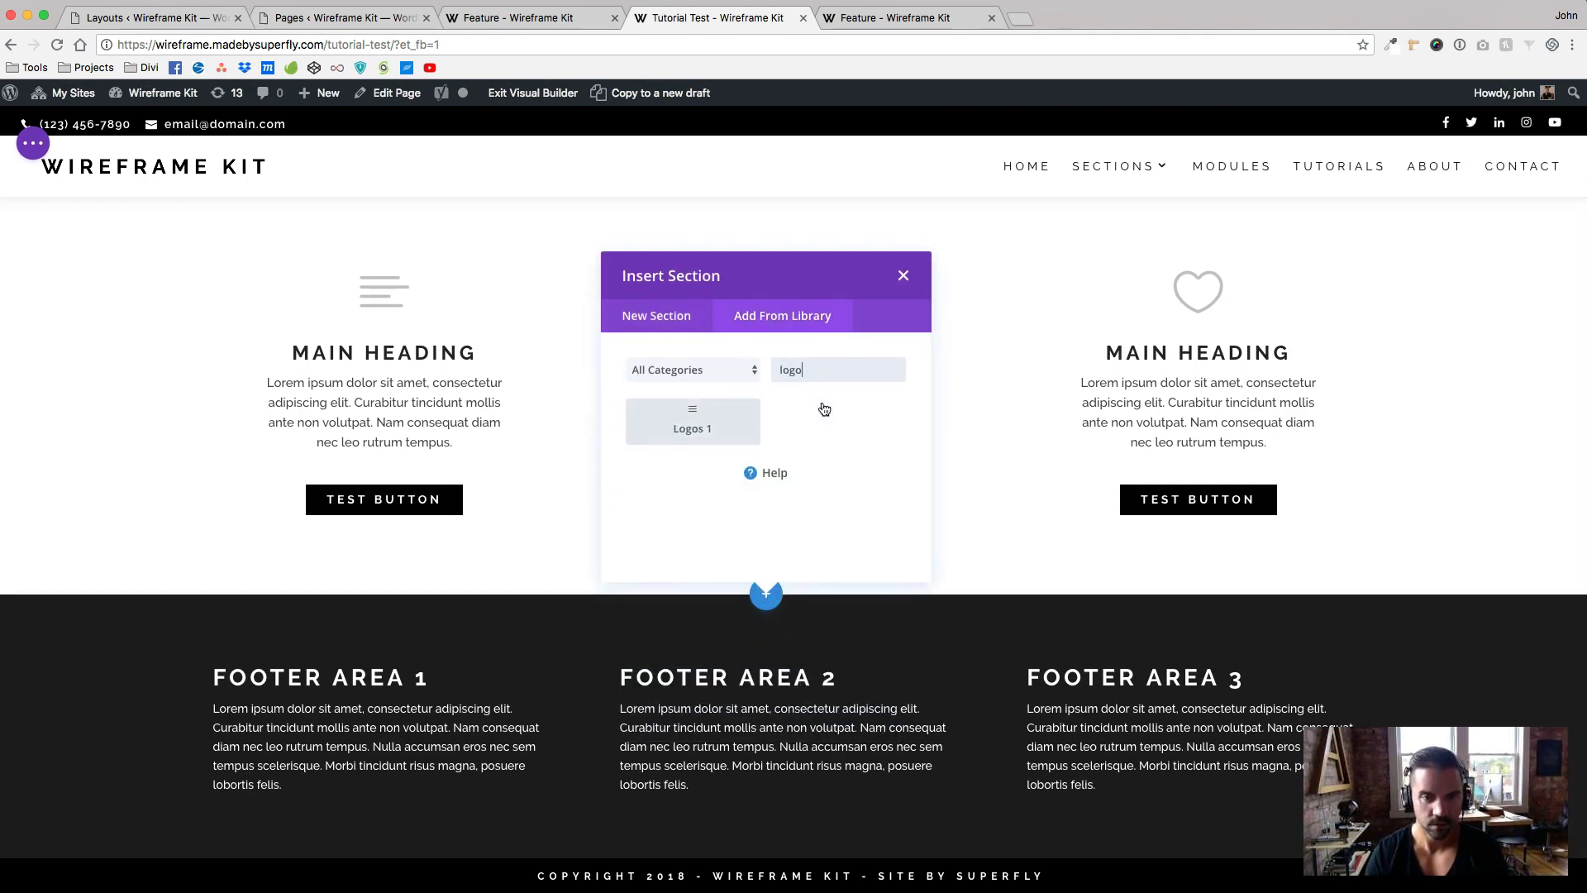
{"action": "left_click", "coordinate": [754, 415]}
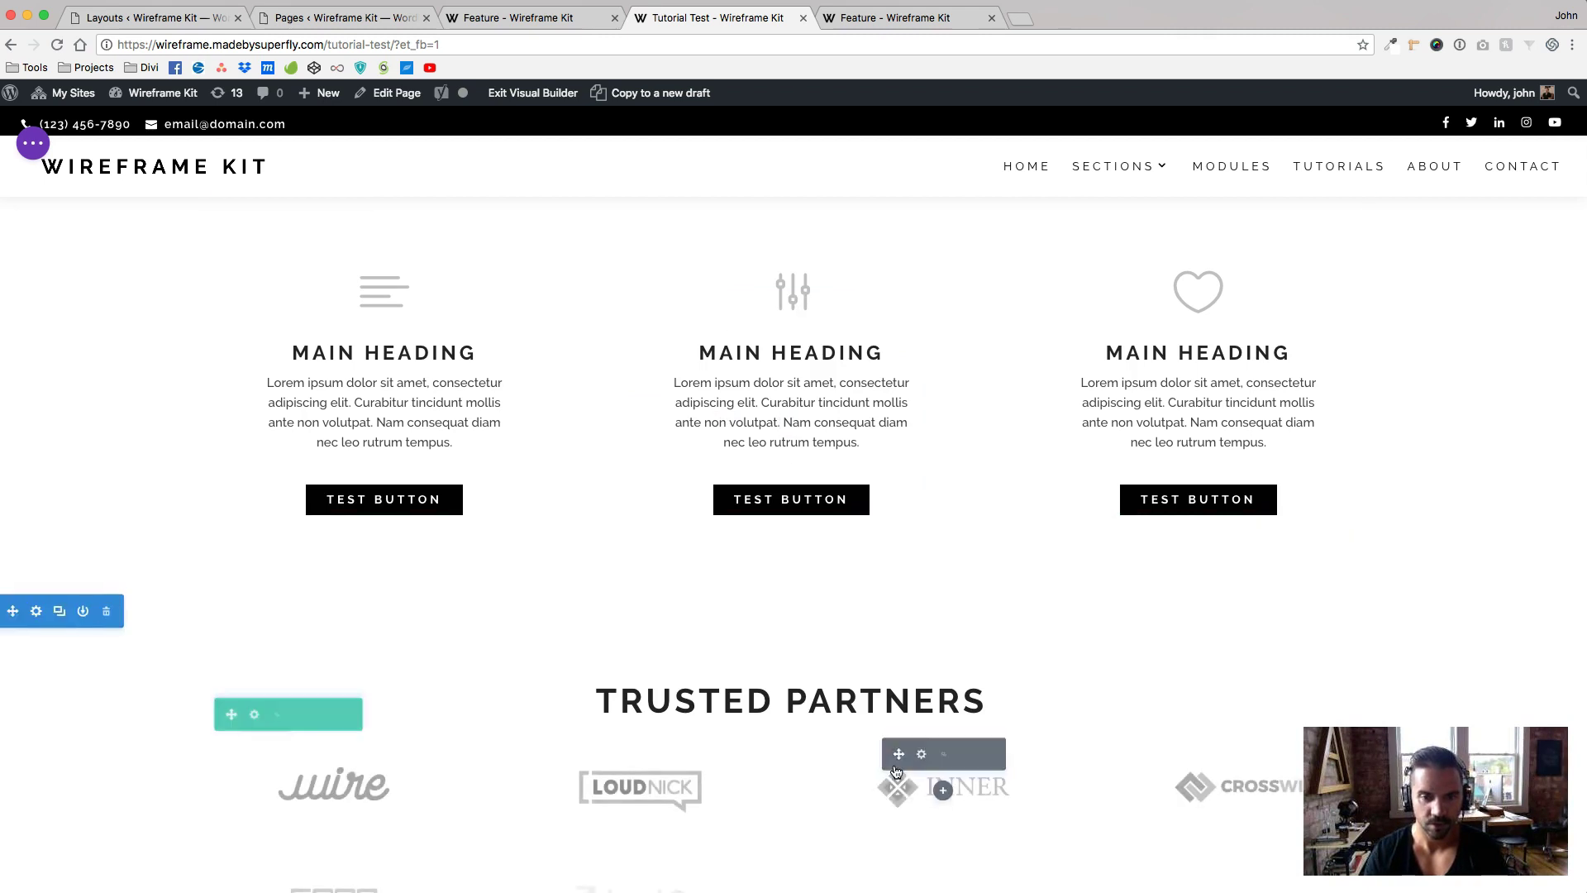
Insert the saved Counter 1 section from the library between the three-column icon section and the Trusted Partners section.
{"action": "left_click", "coordinate": [766, 595]}
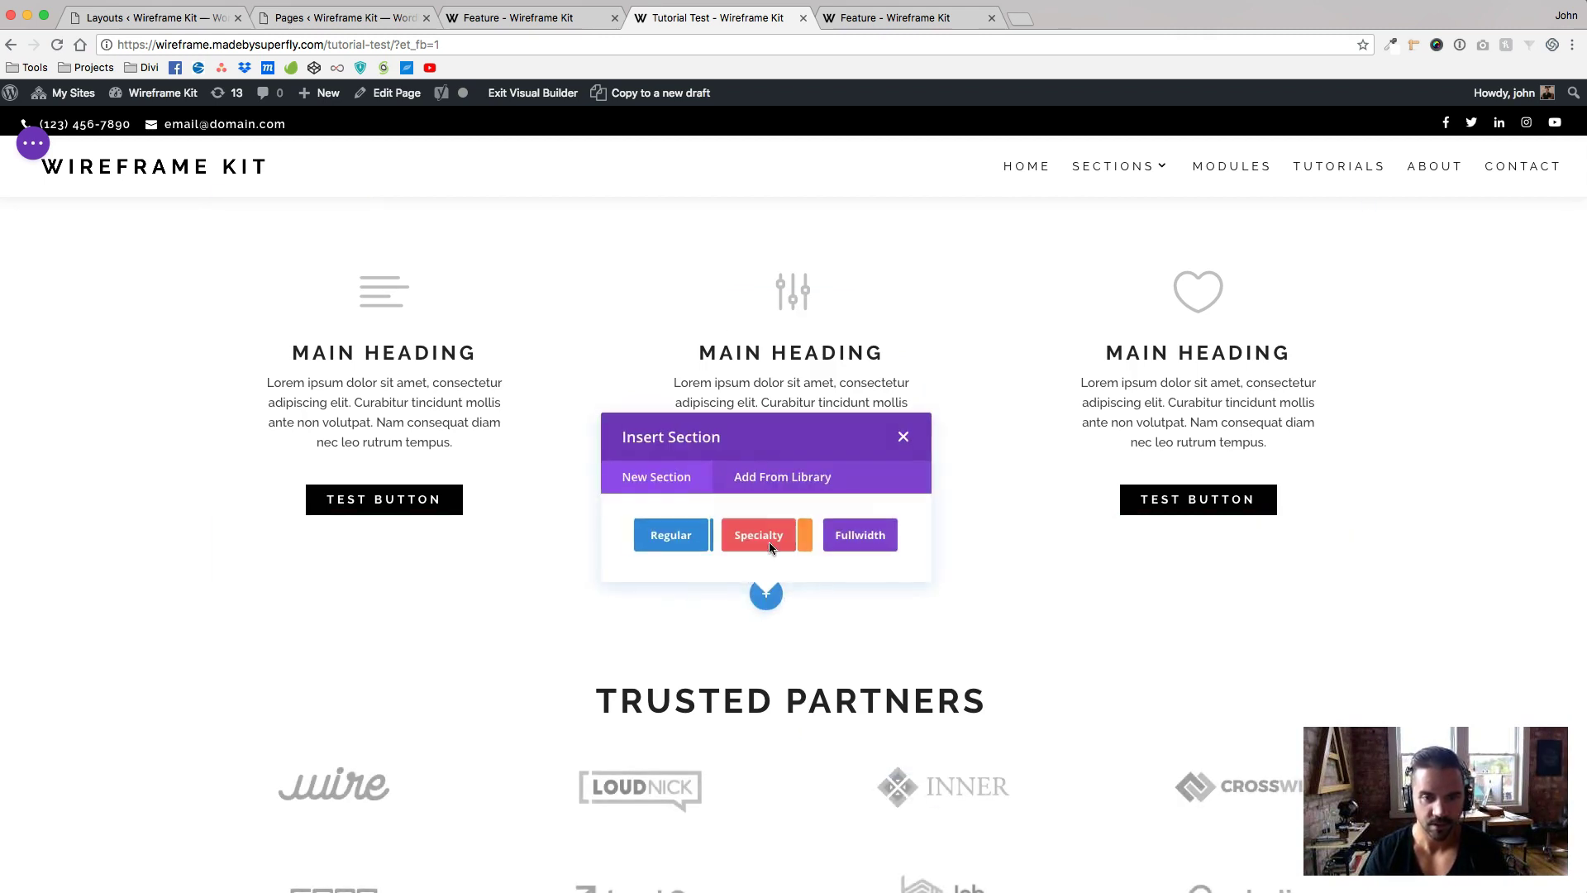
{"action": "left_click", "coordinate": [773, 475]}
{"action": "scroll", "coordinate": [823, 488], "scroll_direction": "down", "scroll_amount": 10}
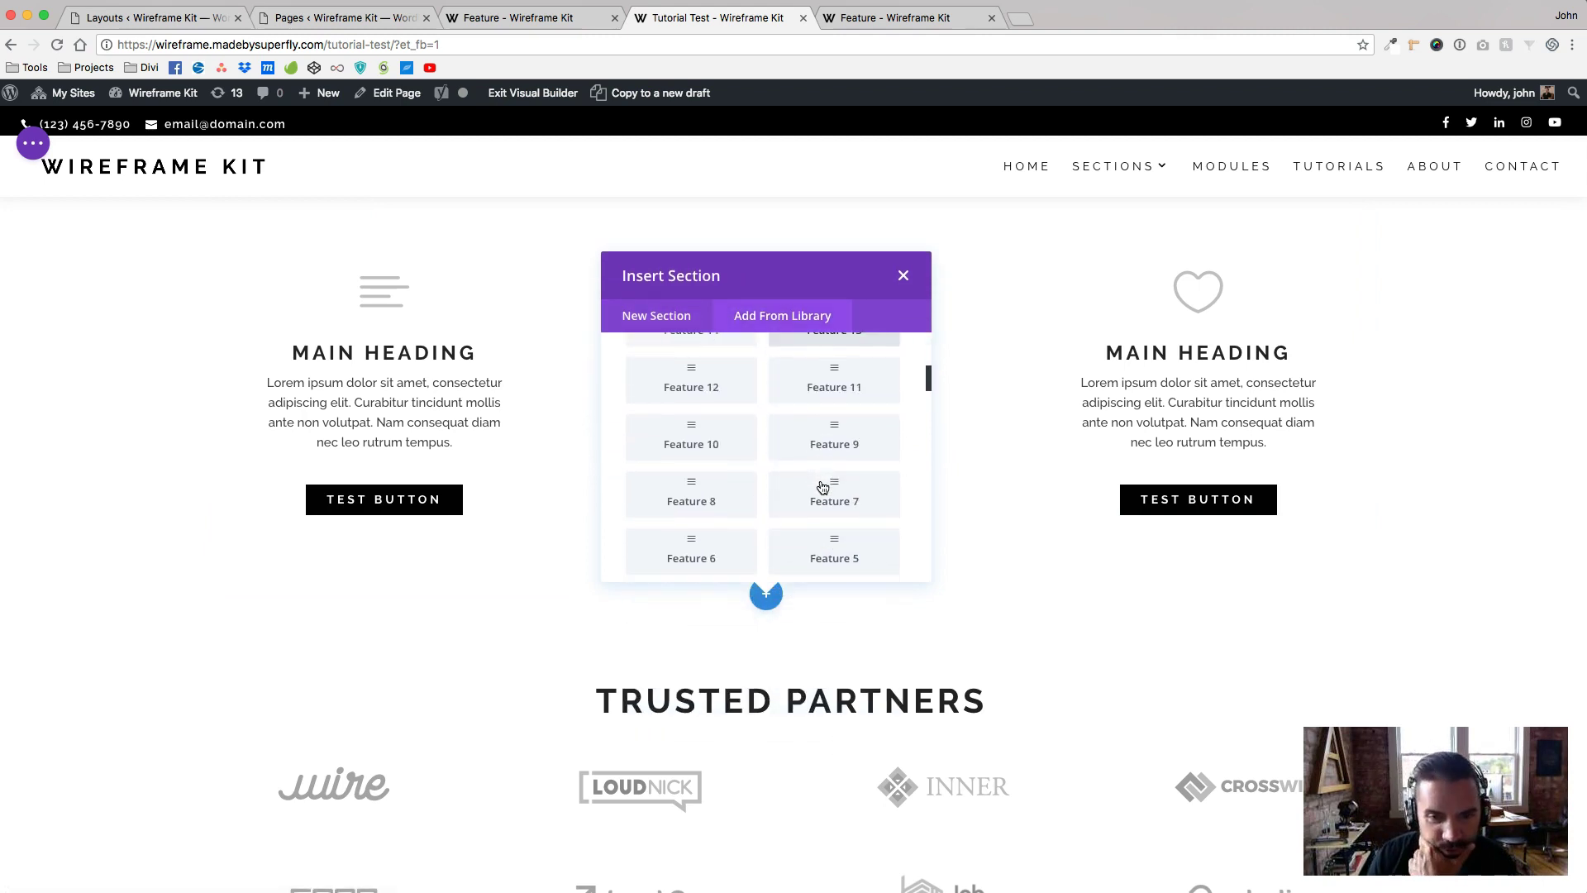
{"action": "scroll", "coordinate": [823, 488], "scroll_direction": "down", "scroll_amount": 10}
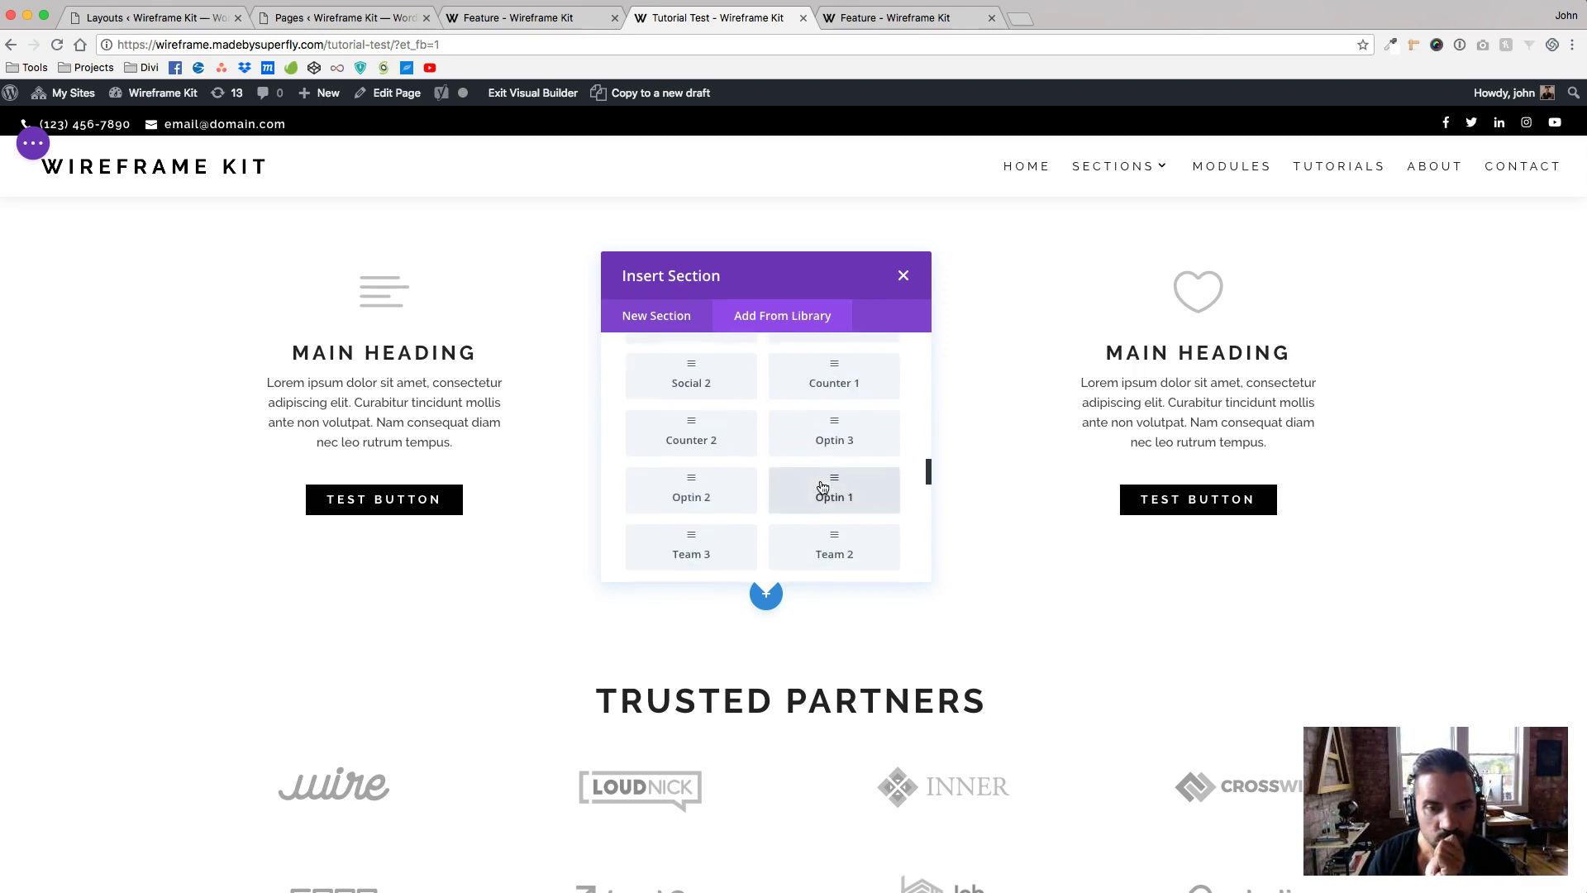
{"action": "left_click", "coordinate": [835, 375]}
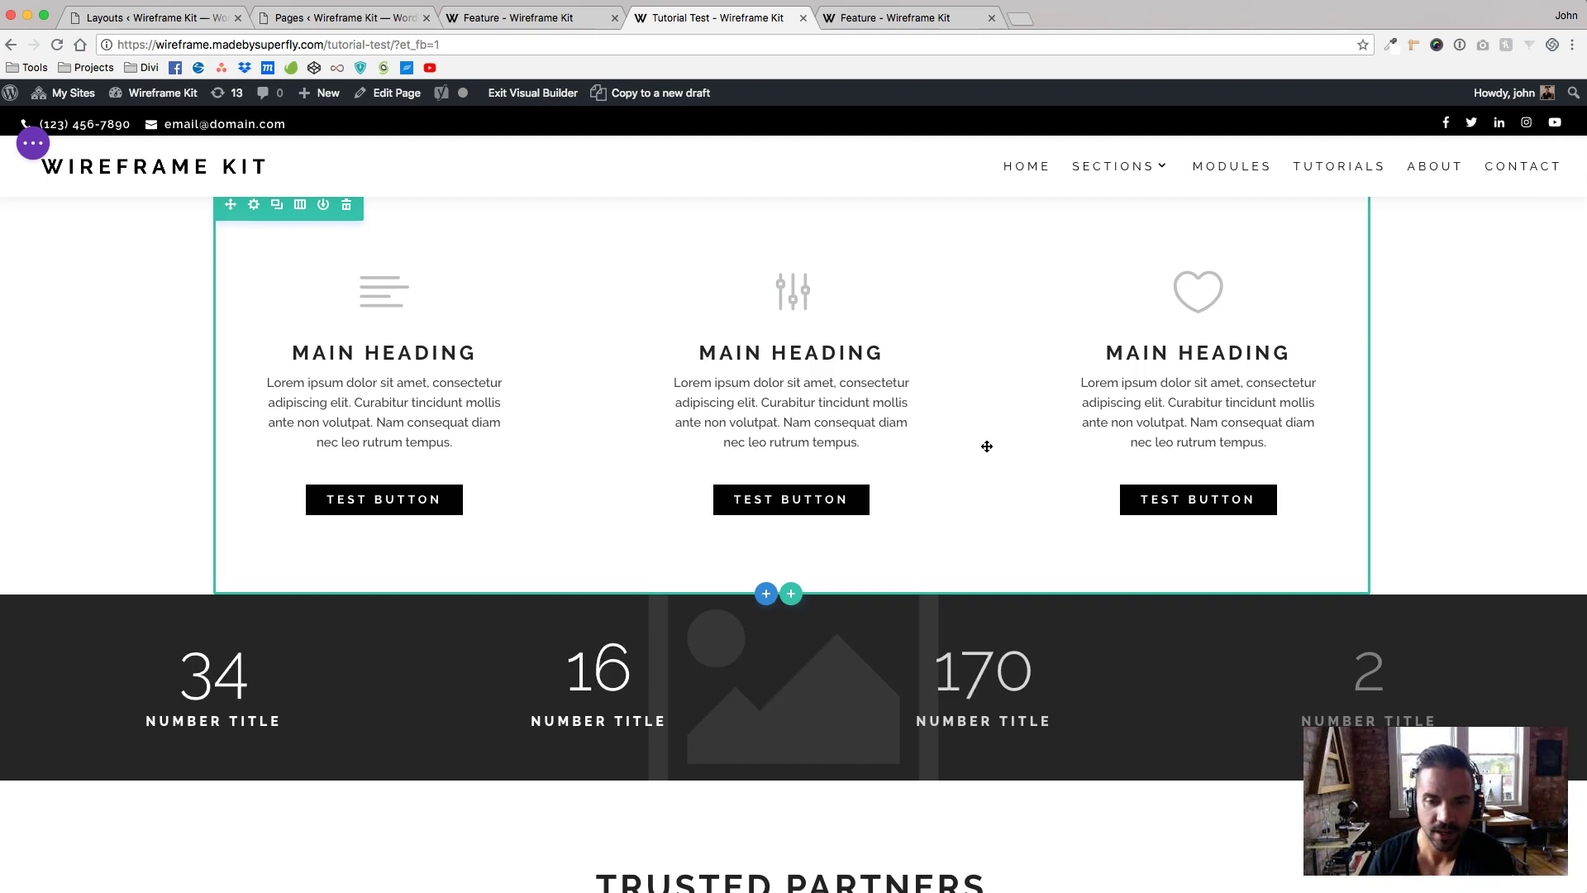
Insert the saved Blog 2 section from the library between the counter section and the Trusted Partners section.
{"action": "scroll", "coordinate": [778, 566], "scroll_direction": "down", "scroll_amount": 3}
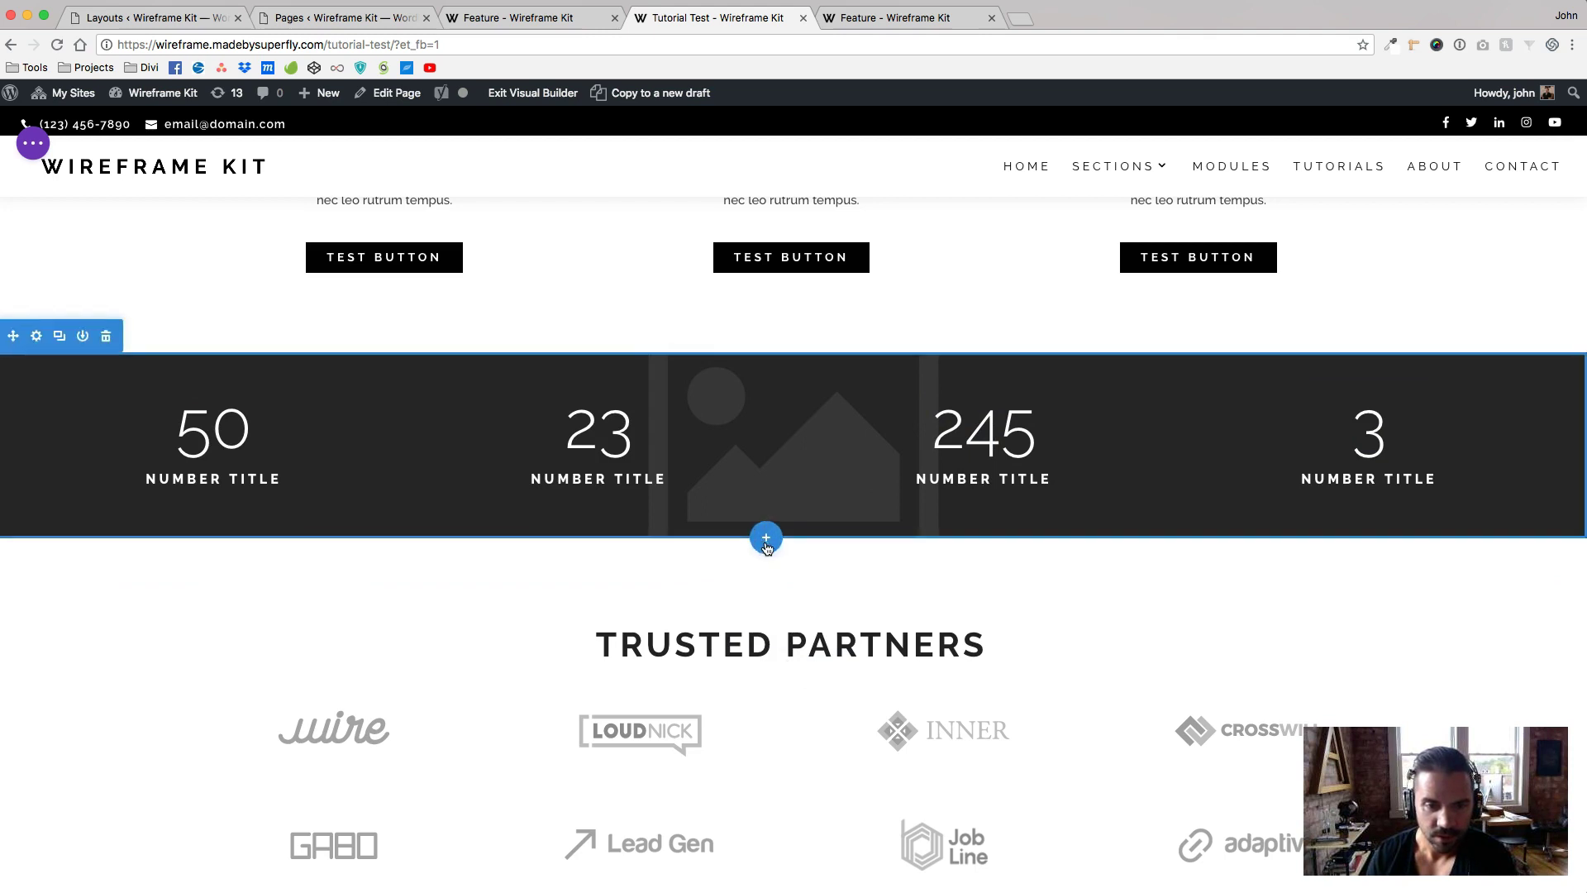
{"action": "left_click", "coordinate": [766, 538]}
{"action": "left_click", "coordinate": [780, 319]}
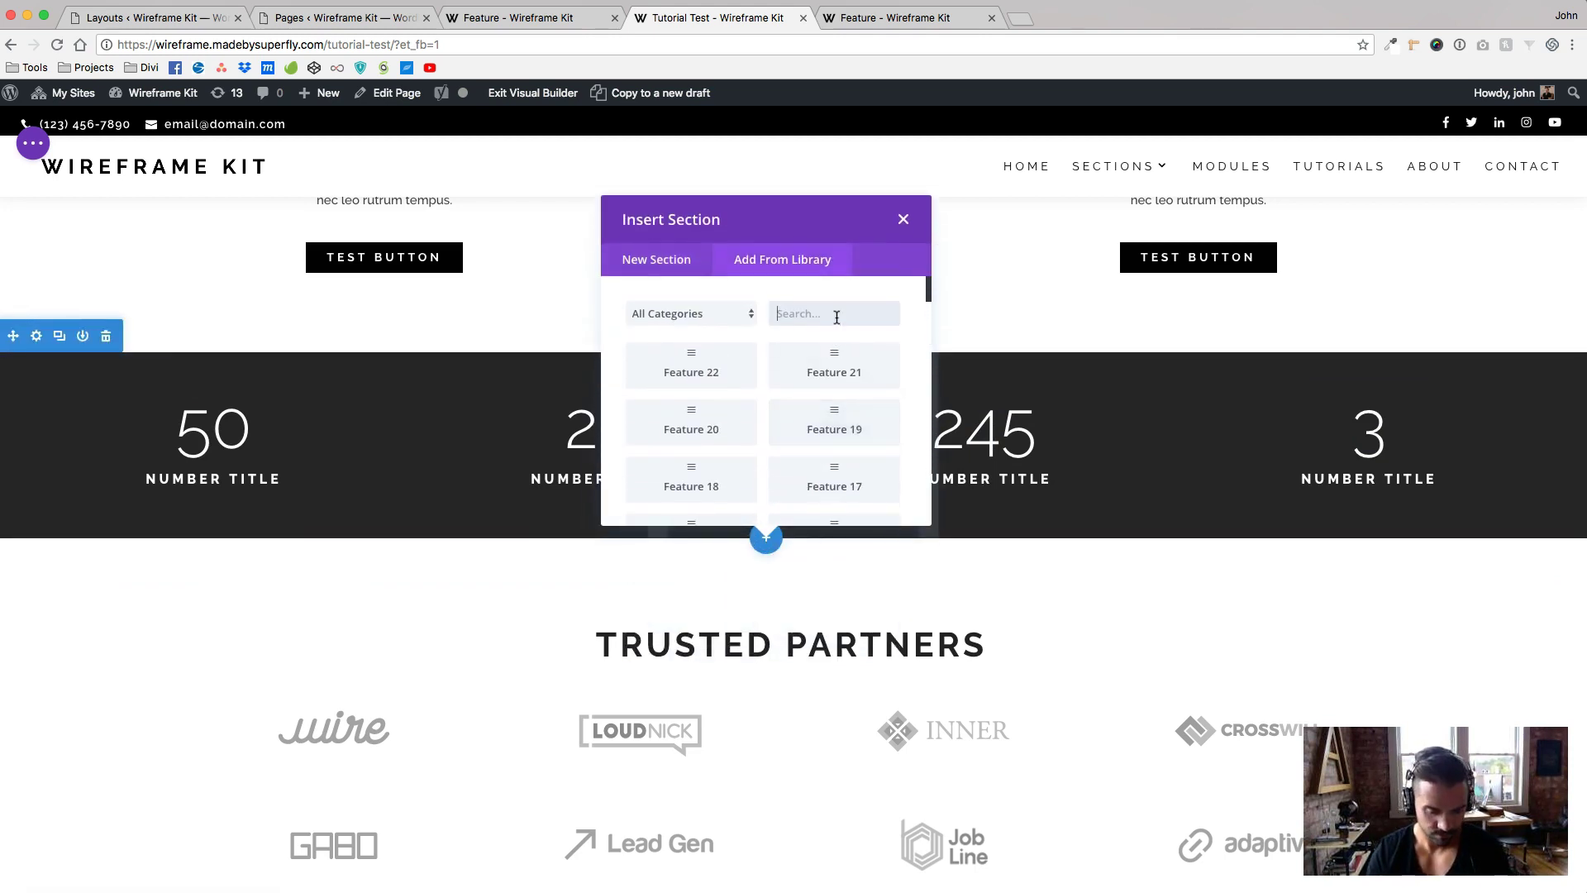
{"action": "type", "text": "blog"}
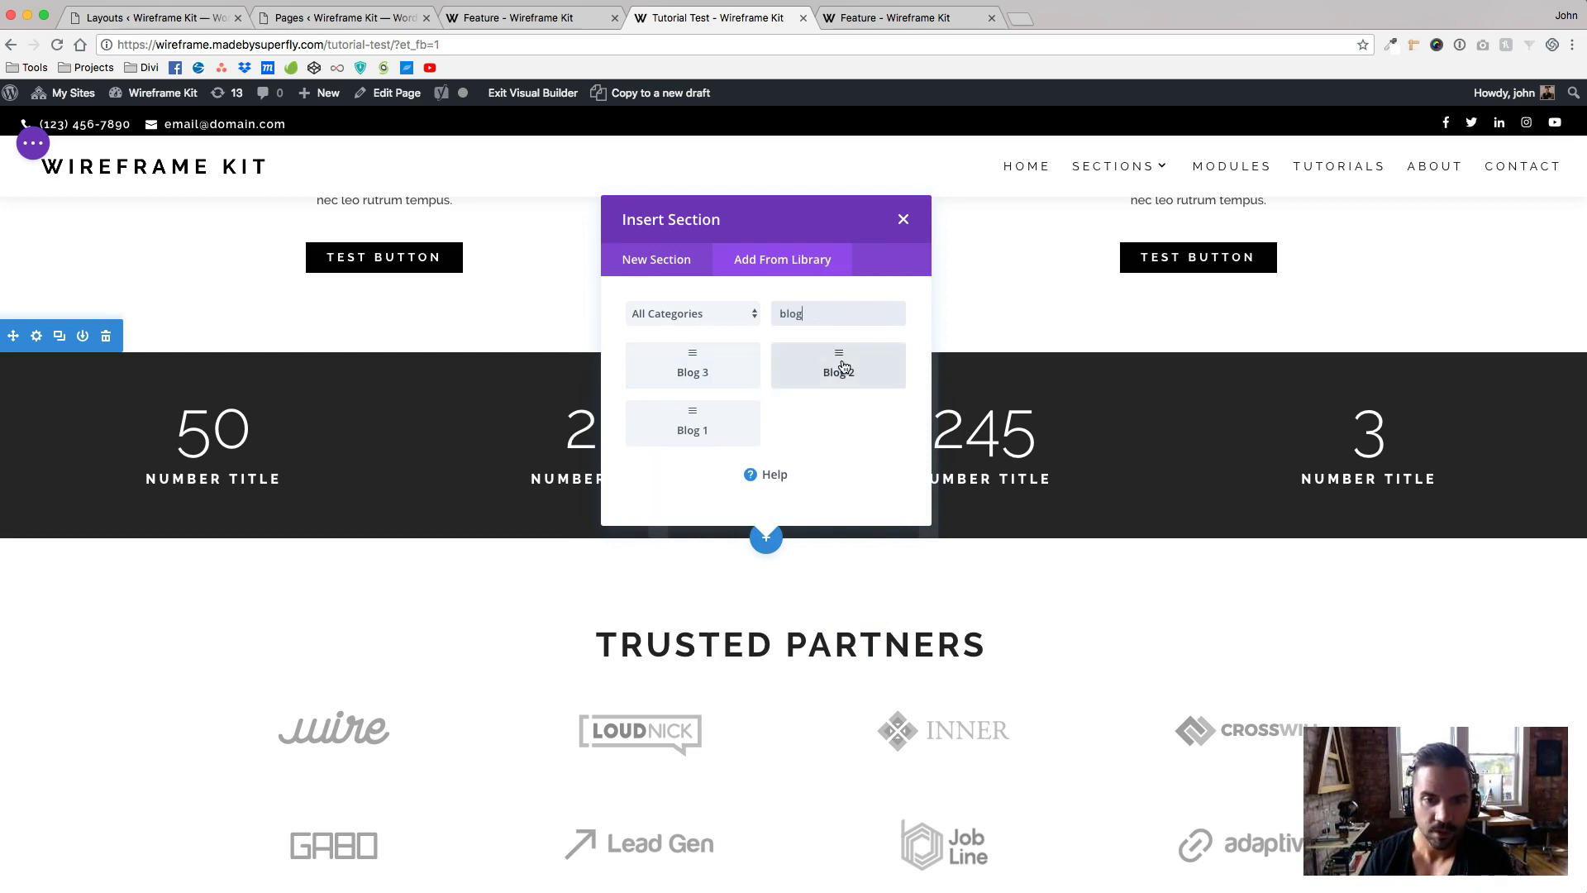
{"action": "left_click", "coordinate": [842, 370]}
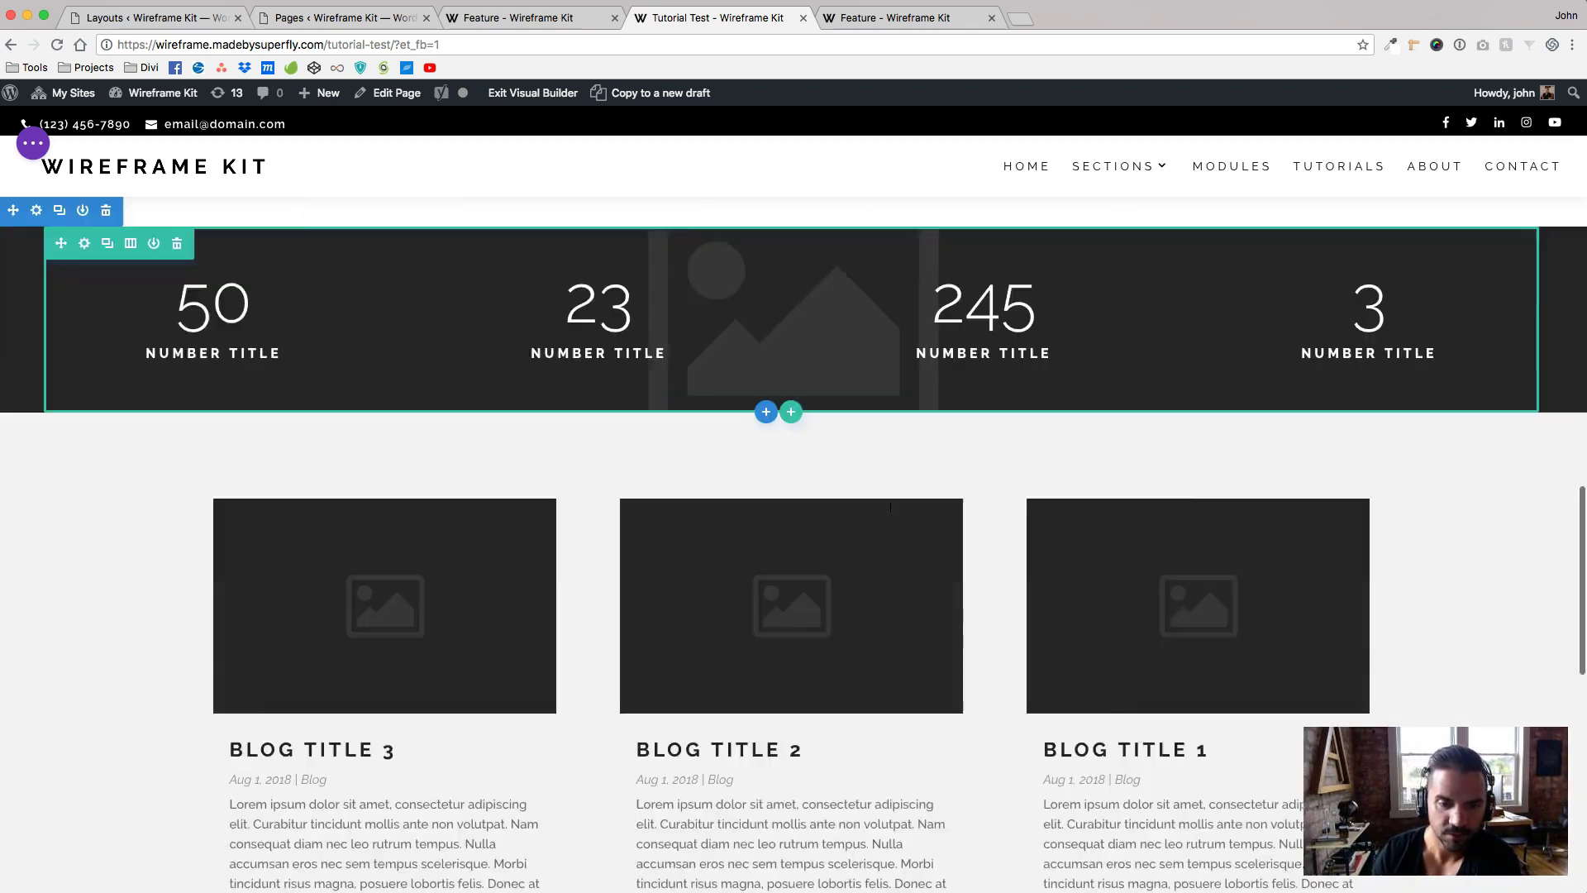
Insert the saved Footer 4 section from the library below the Trusted Partners section.
{"action": "scroll", "coordinate": [698, 560], "scroll_direction": "down", "scroll_amount": 3}
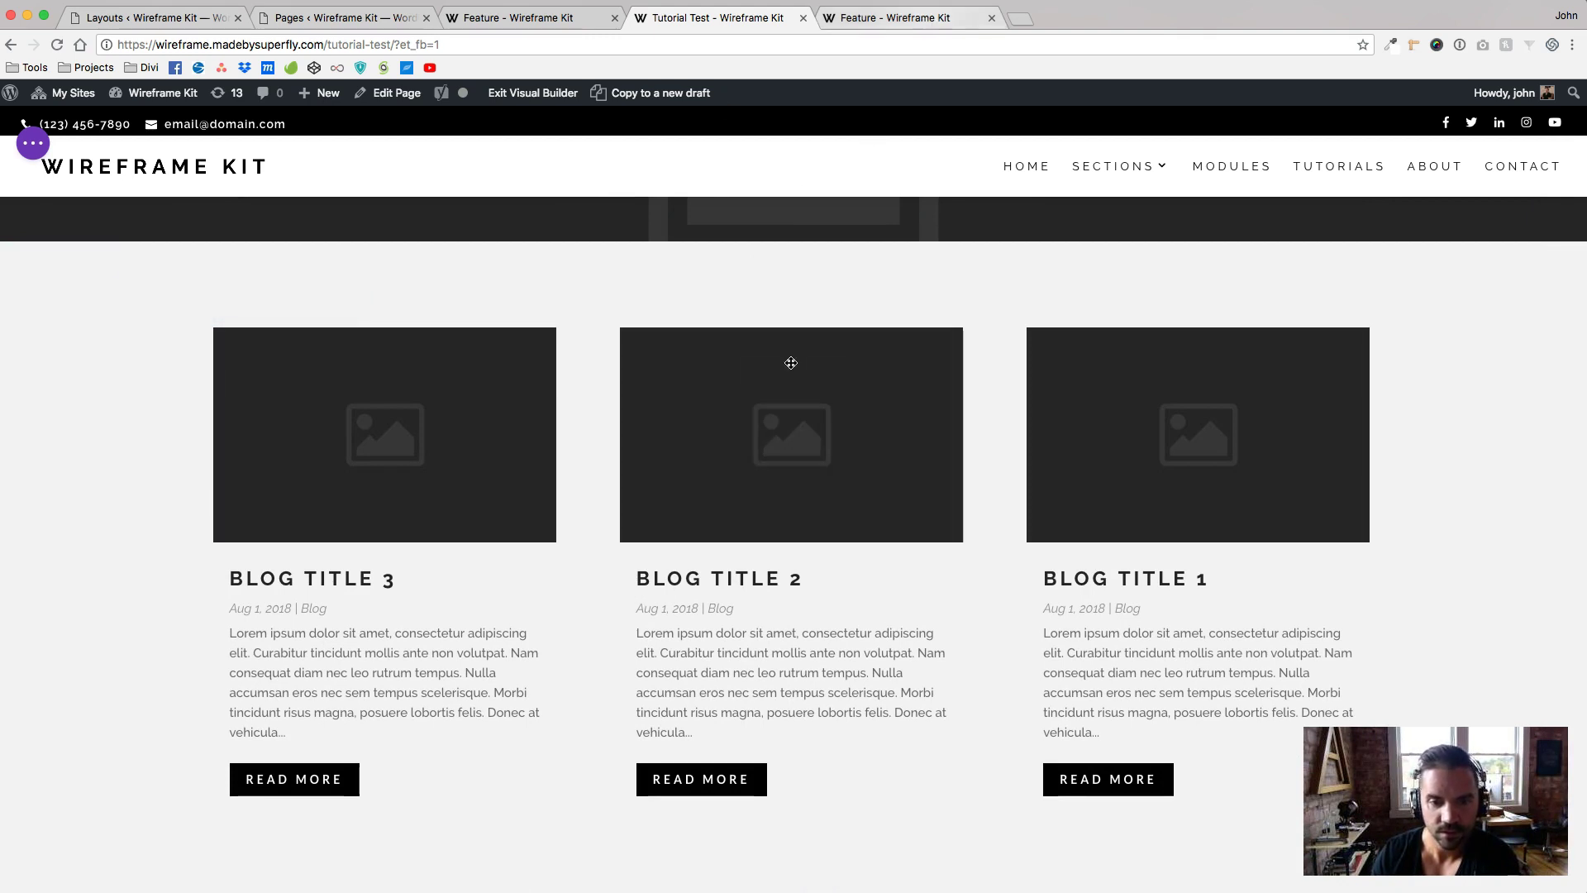
{"action": "scroll", "coordinate": [788, 389], "scroll_direction": "down", "scroll_amount": 5}
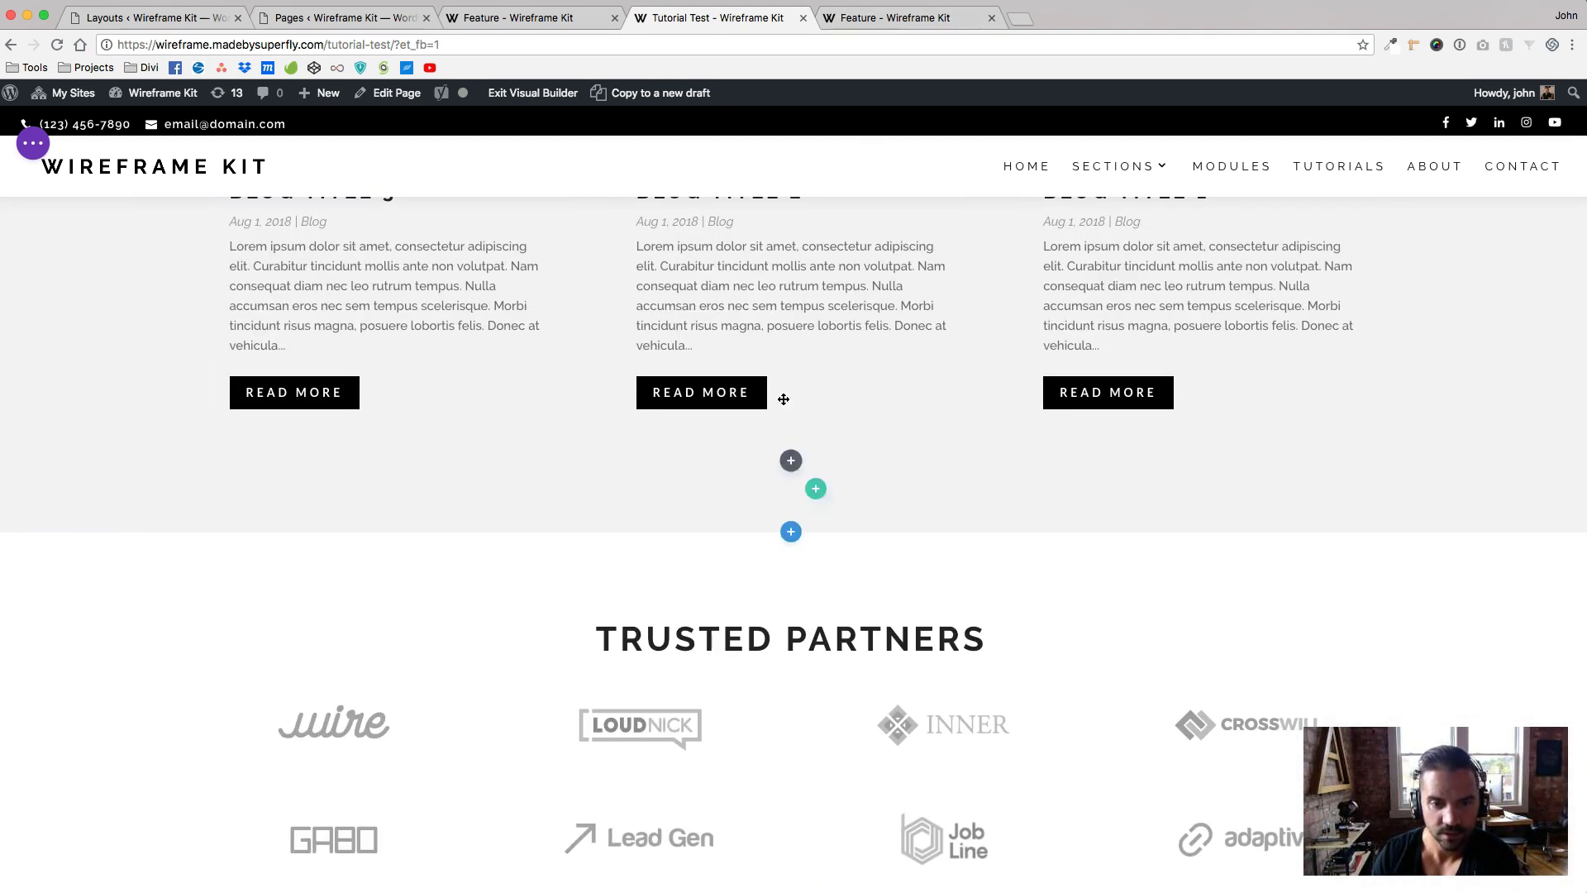
{"action": "scroll", "coordinate": [744, 649], "scroll_direction": "down", "scroll_amount": 5}
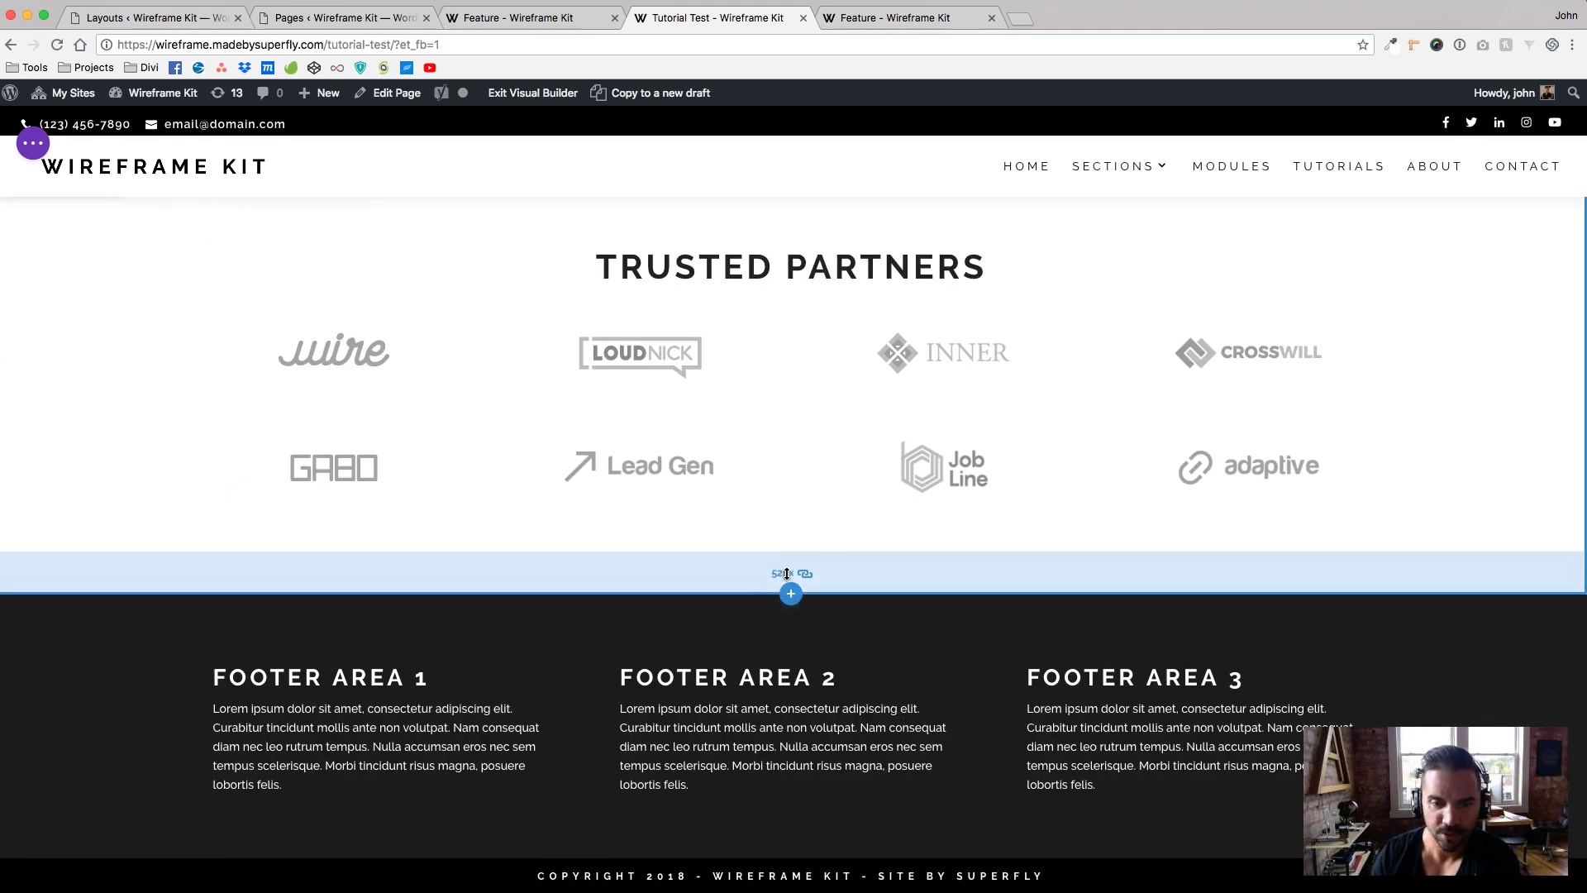
{"action": "left_click", "coordinate": [791, 595]}
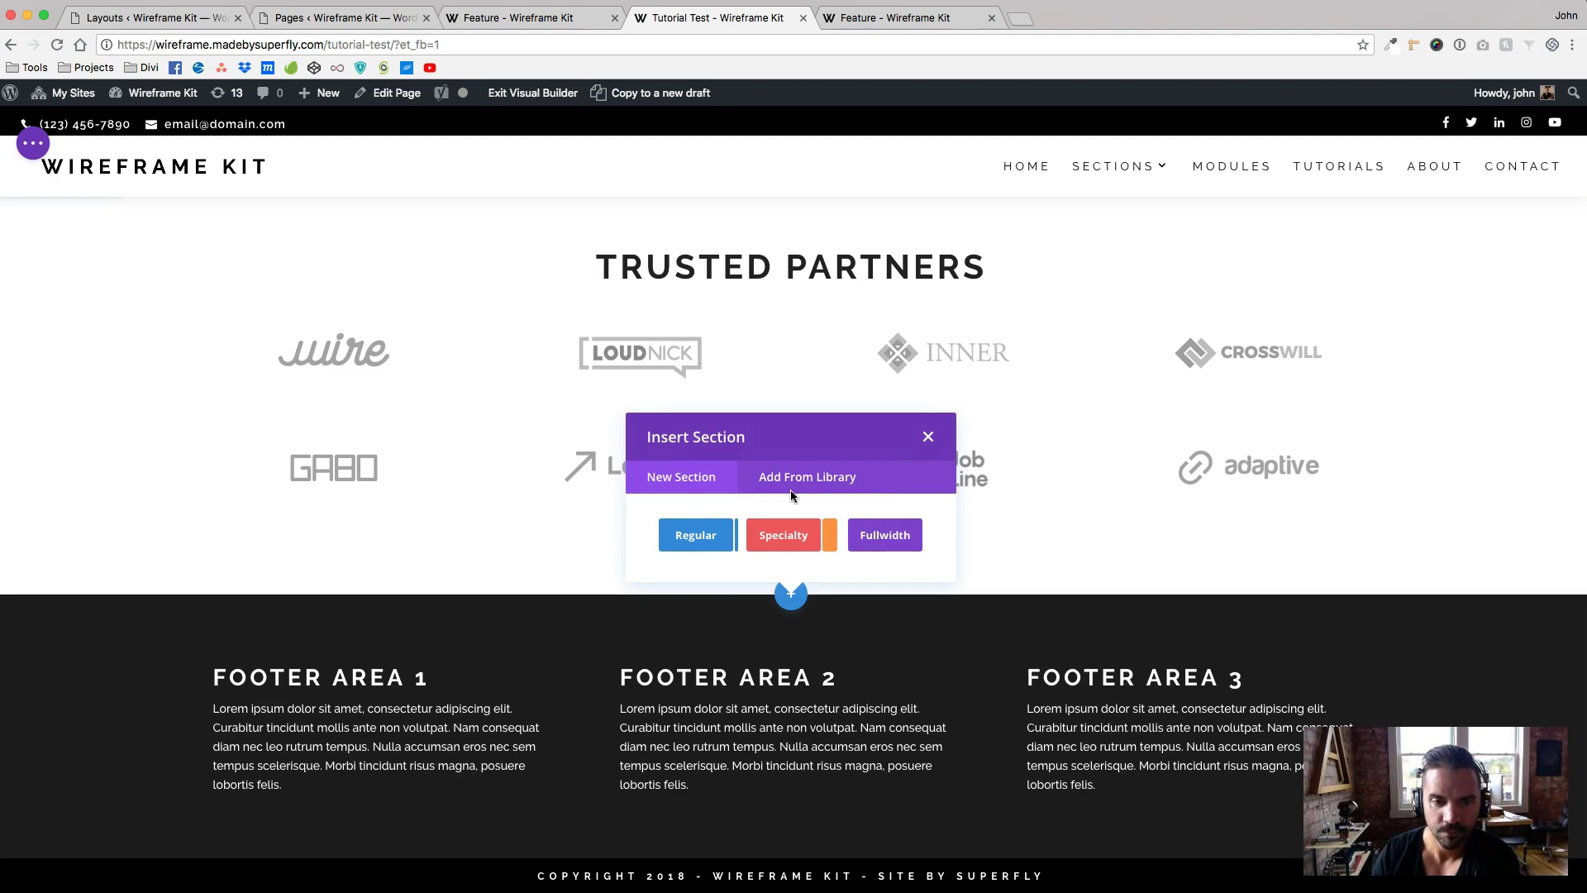
{"action": "left_click", "coordinate": [808, 315]}
{"action": "left_click", "coordinate": [867, 369]}
{"action": "type", "text": "f"}
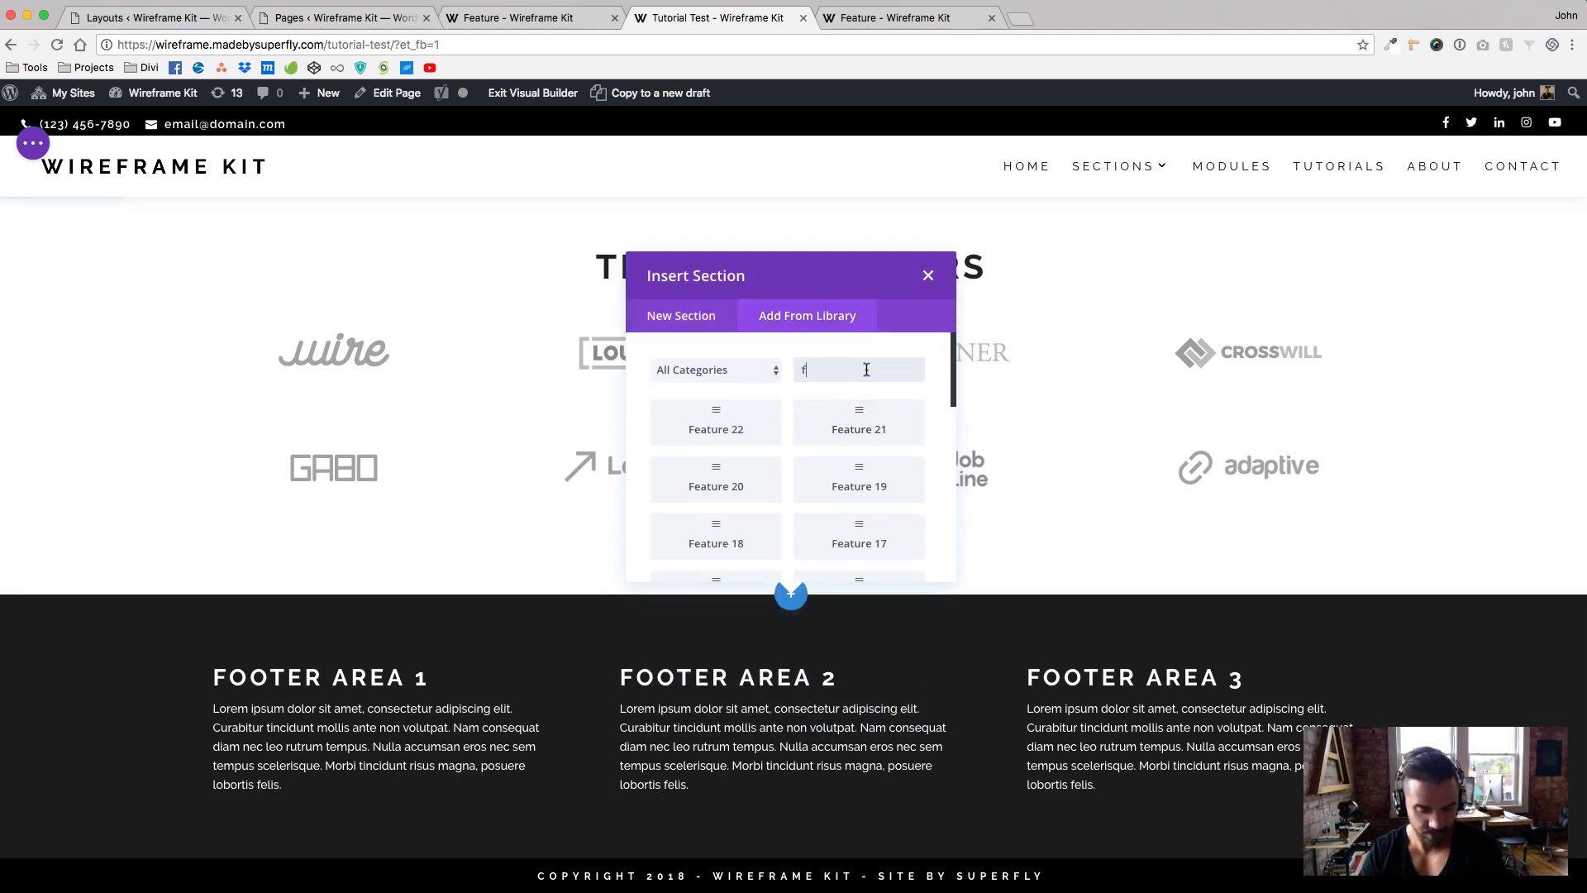
{"action": "type", "text": "ooter"}
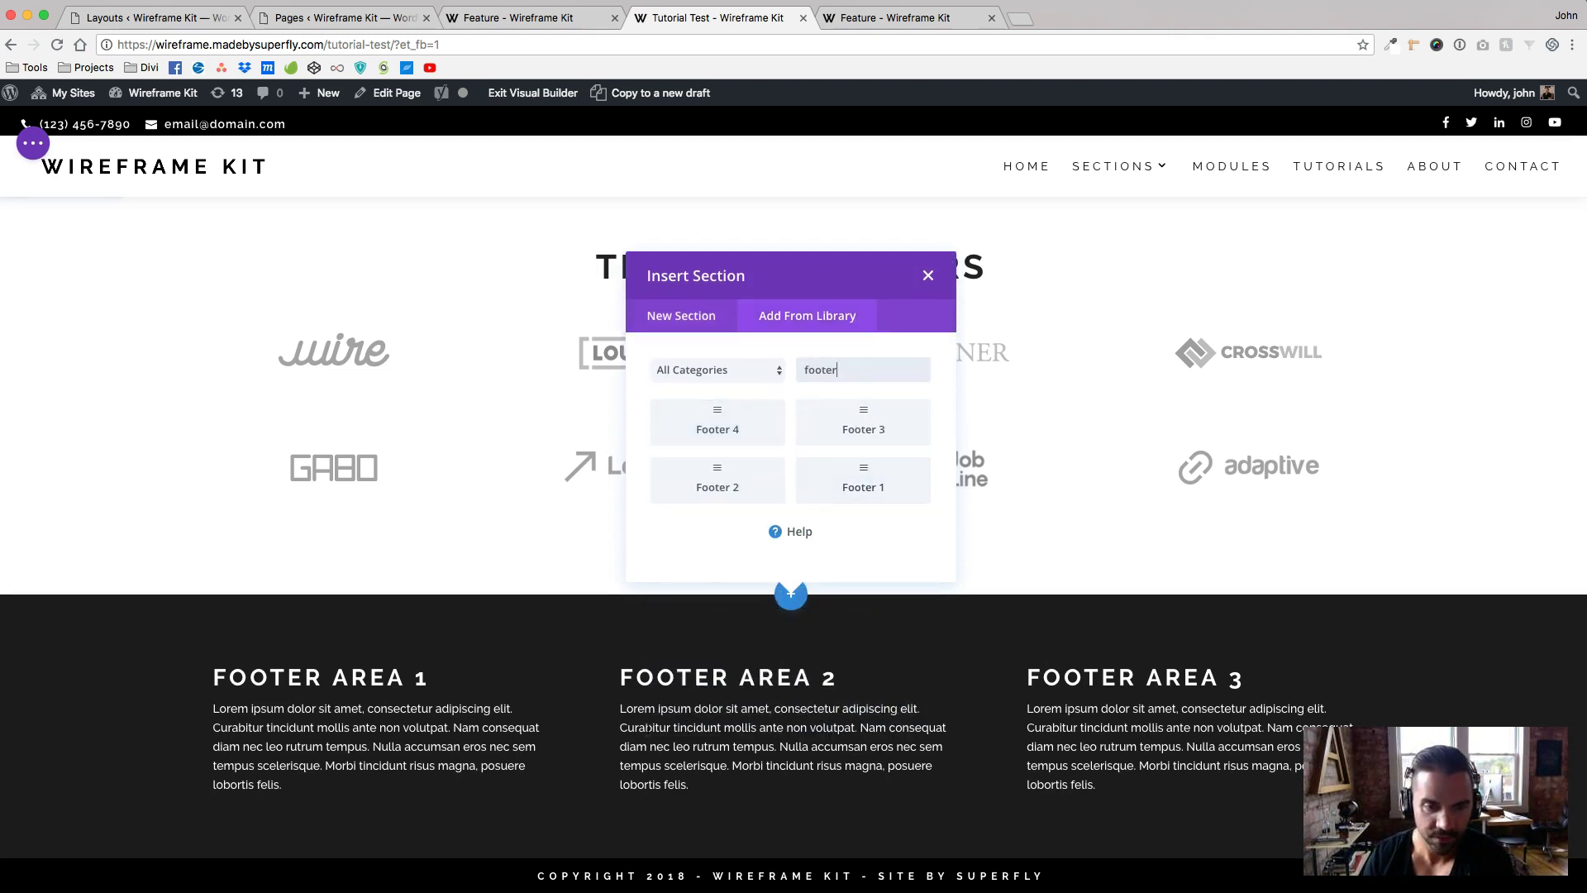
{"action": "left_click", "coordinate": [718, 415]}
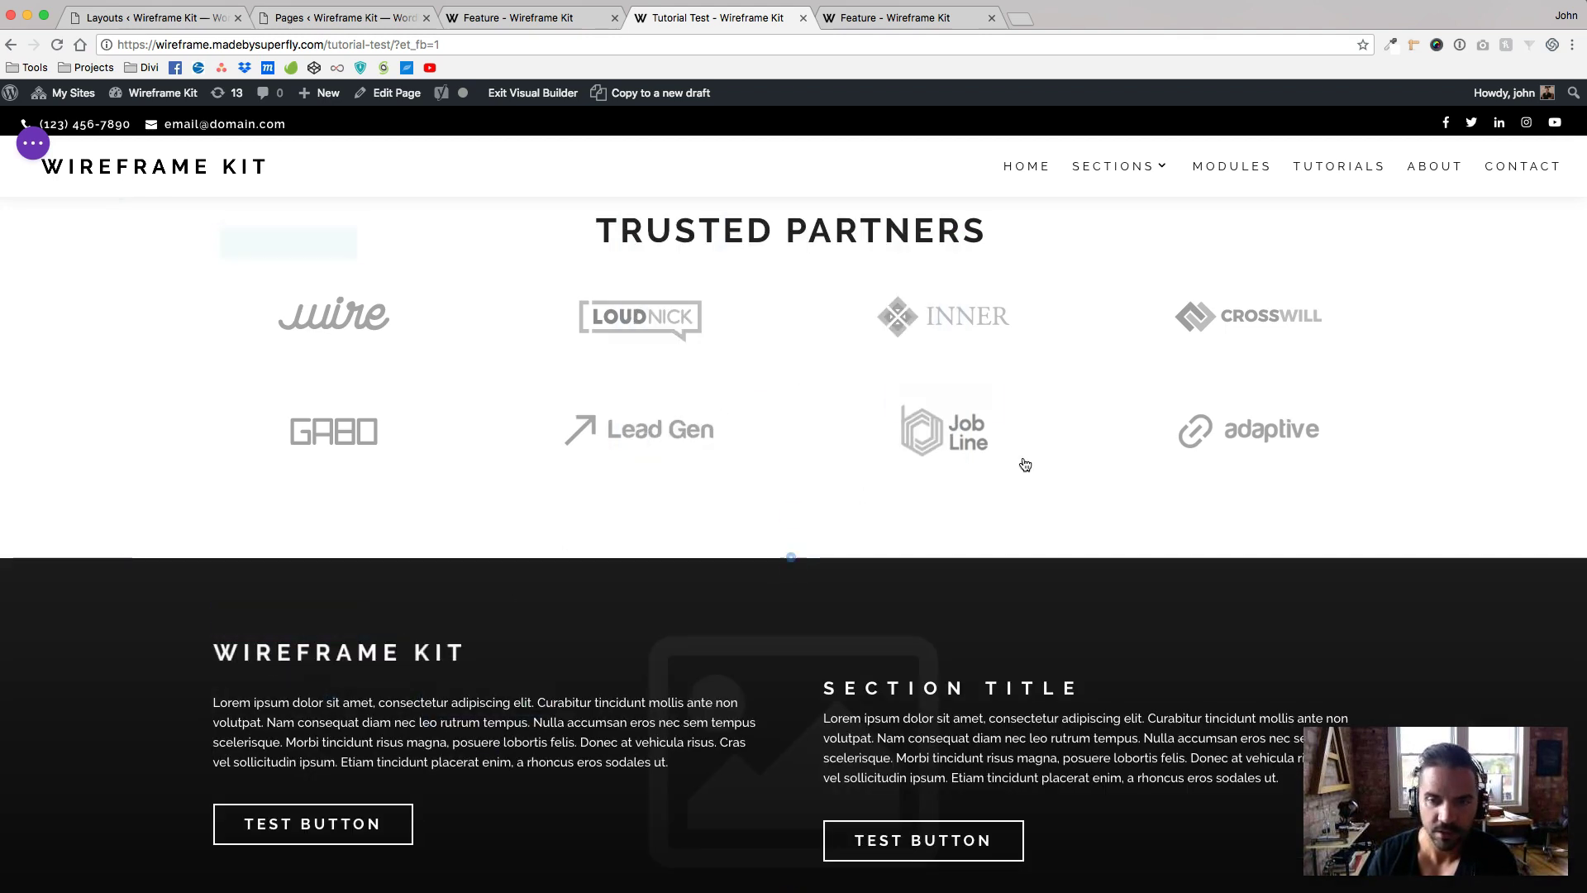
Save the Tutorial Test page and open its published version, wireframe.madebysuperfly.com/tutorial-test/, in a new browser tab.
{"action": "left_click", "coordinate": [33, 143]}
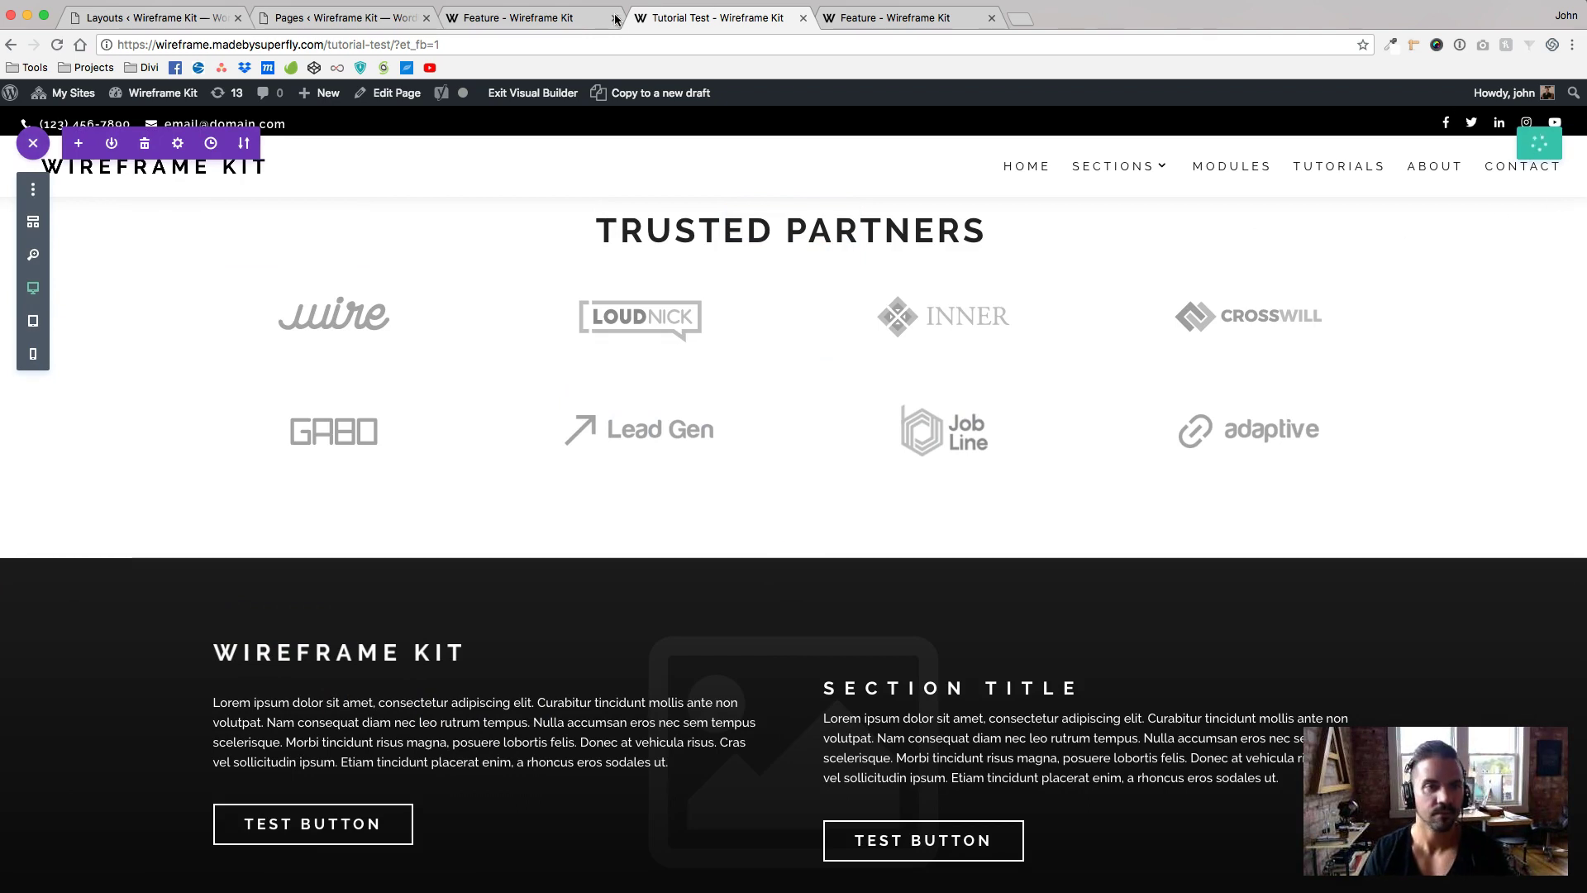
{"action": "left_click", "coordinate": [532, 41]}
{"action": "key", "text": "super+c"}
{"action": "key", "text": "super+t"}
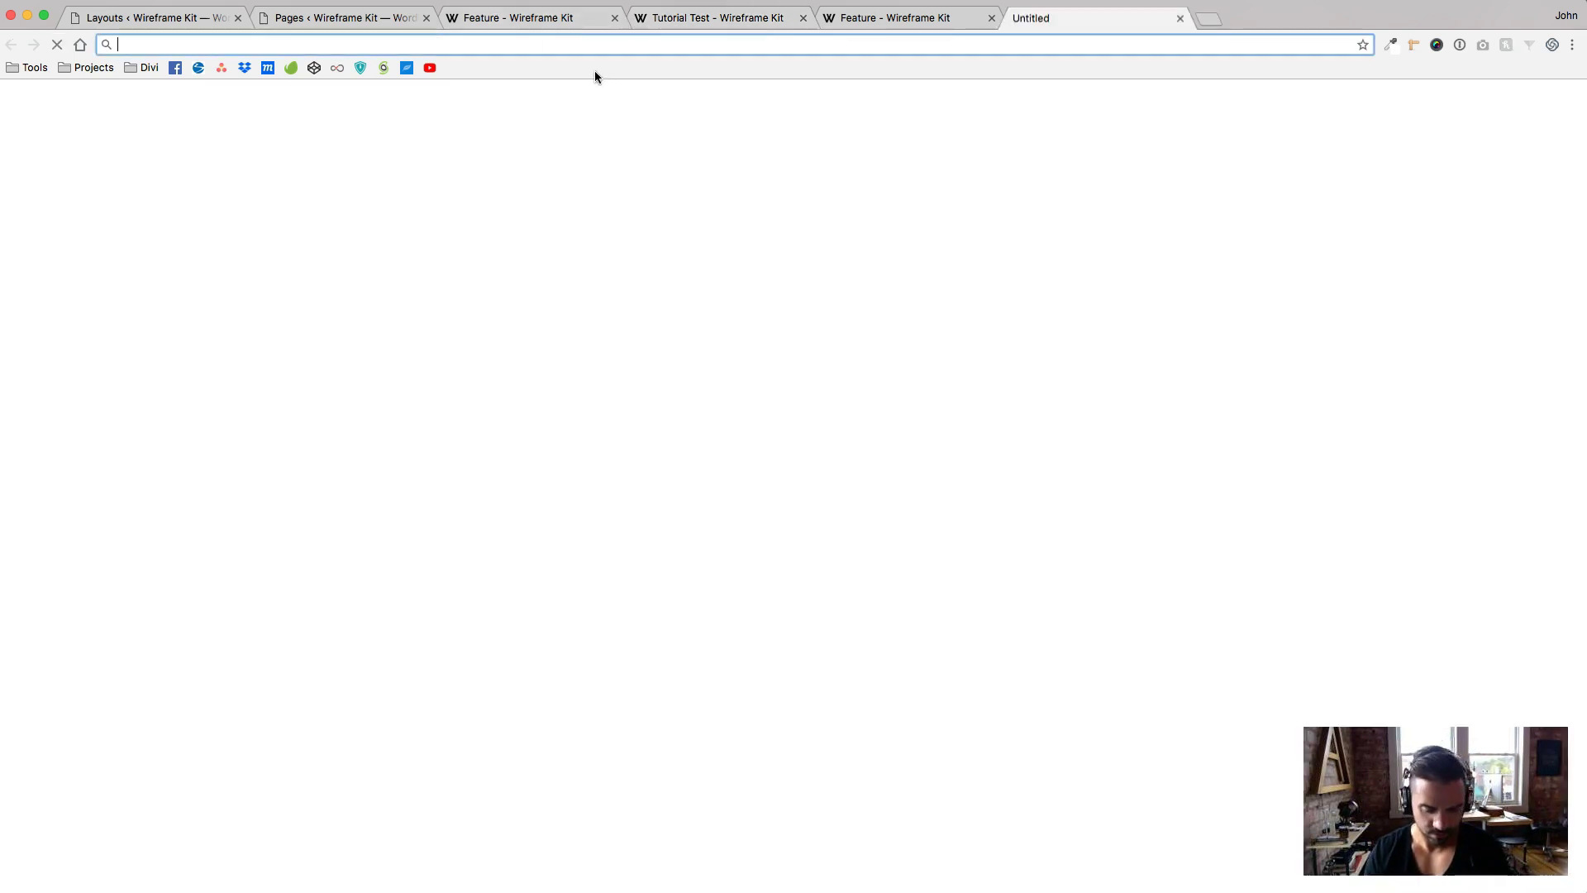
{"action": "key", "text": "super+v"}
{"action": "key", "text": "BackSpace"}
{"action": "key", "text": "BackSpace"}
{"action": "key", "text": "BackSpace"}
{"action": "key", "text": "BackSpace"}
{"action": "key", "text": "BackSpace"}
{"action": "key", "text": "BackSpace"}
{"action": "key", "text": "BackSpace"}
{"action": "key", "text": "BackSpace"}
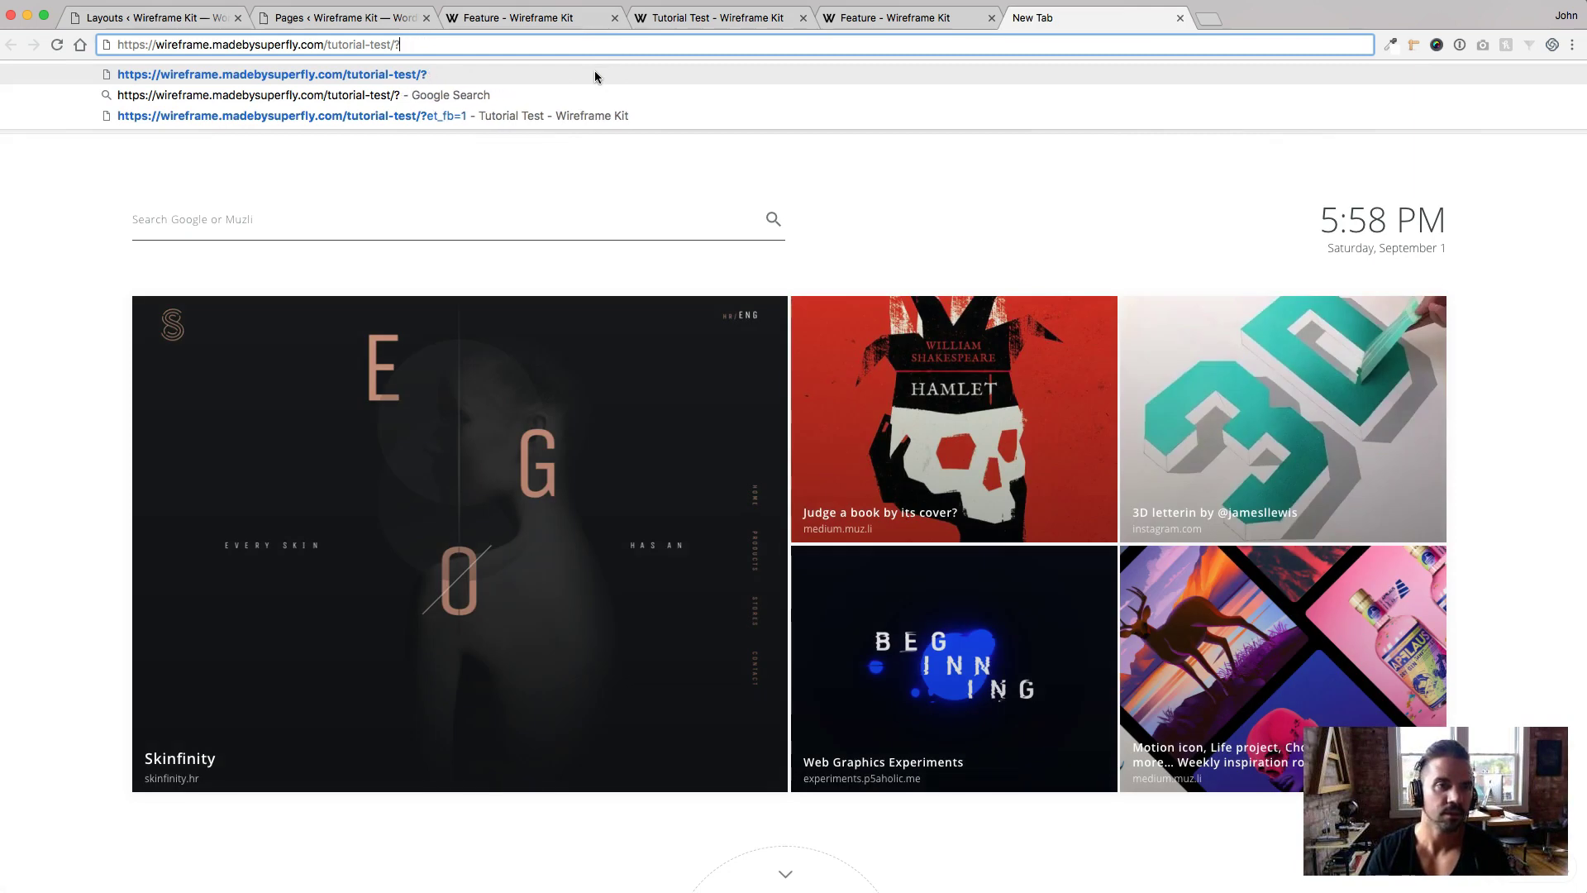
{"action": "key", "text": "Return"}
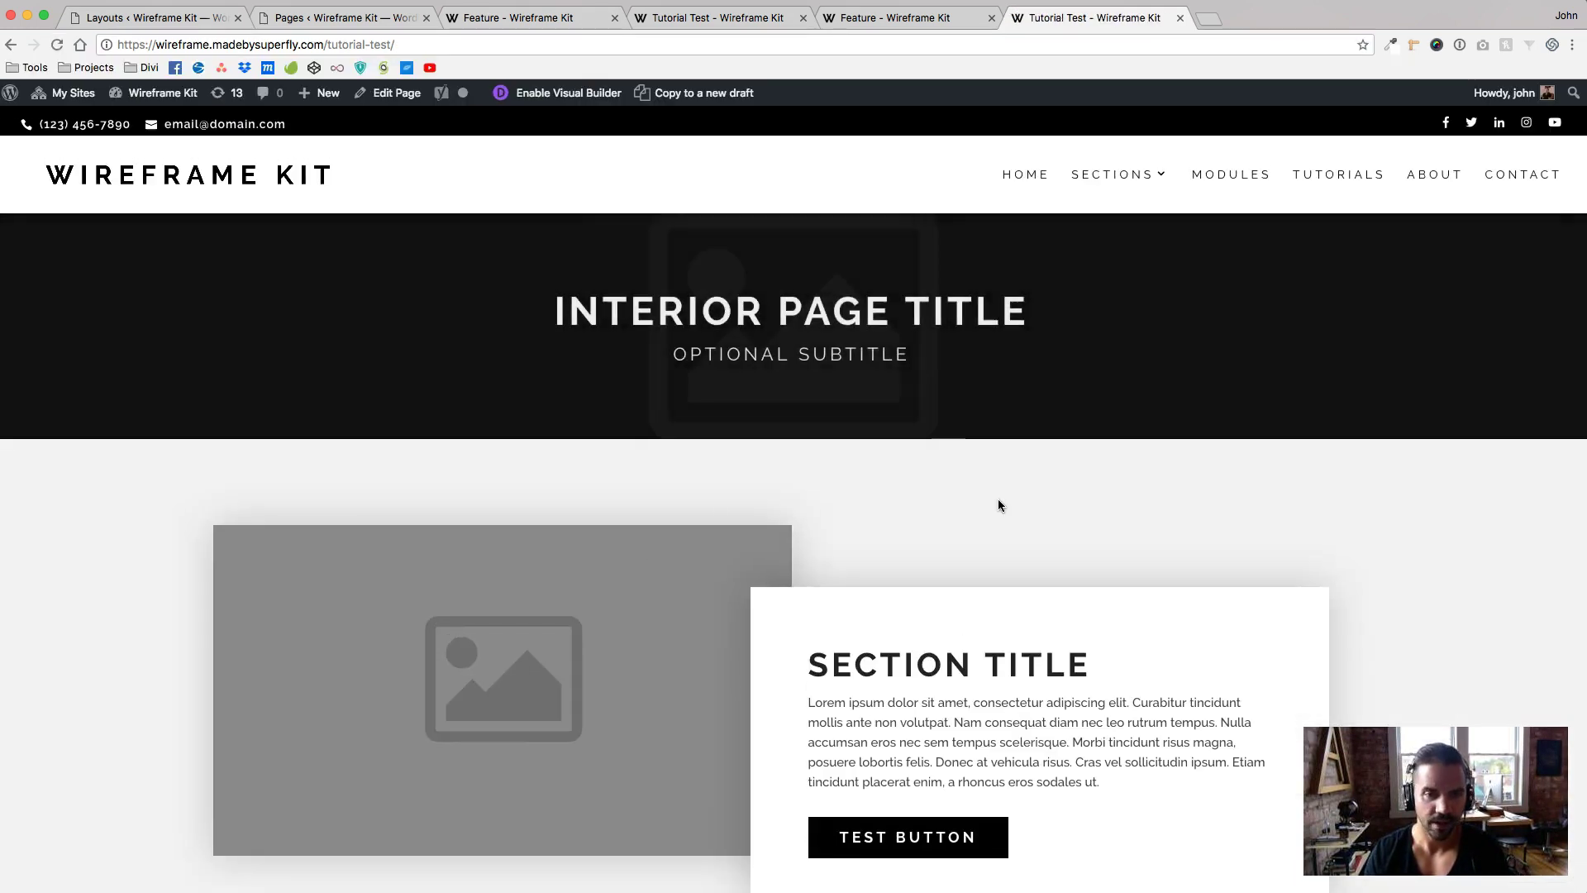
Place the published page's browser tab beside its Visual Builder tab and compare the blog section in both versions.
{"action": "scroll", "coordinate": [999, 503], "scroll_direction": "down", "scroll_amount": 10}
{"action": "scroll", "coordinate": [998, 504], "scroll_direction": "down", "scroll_amount": 15}
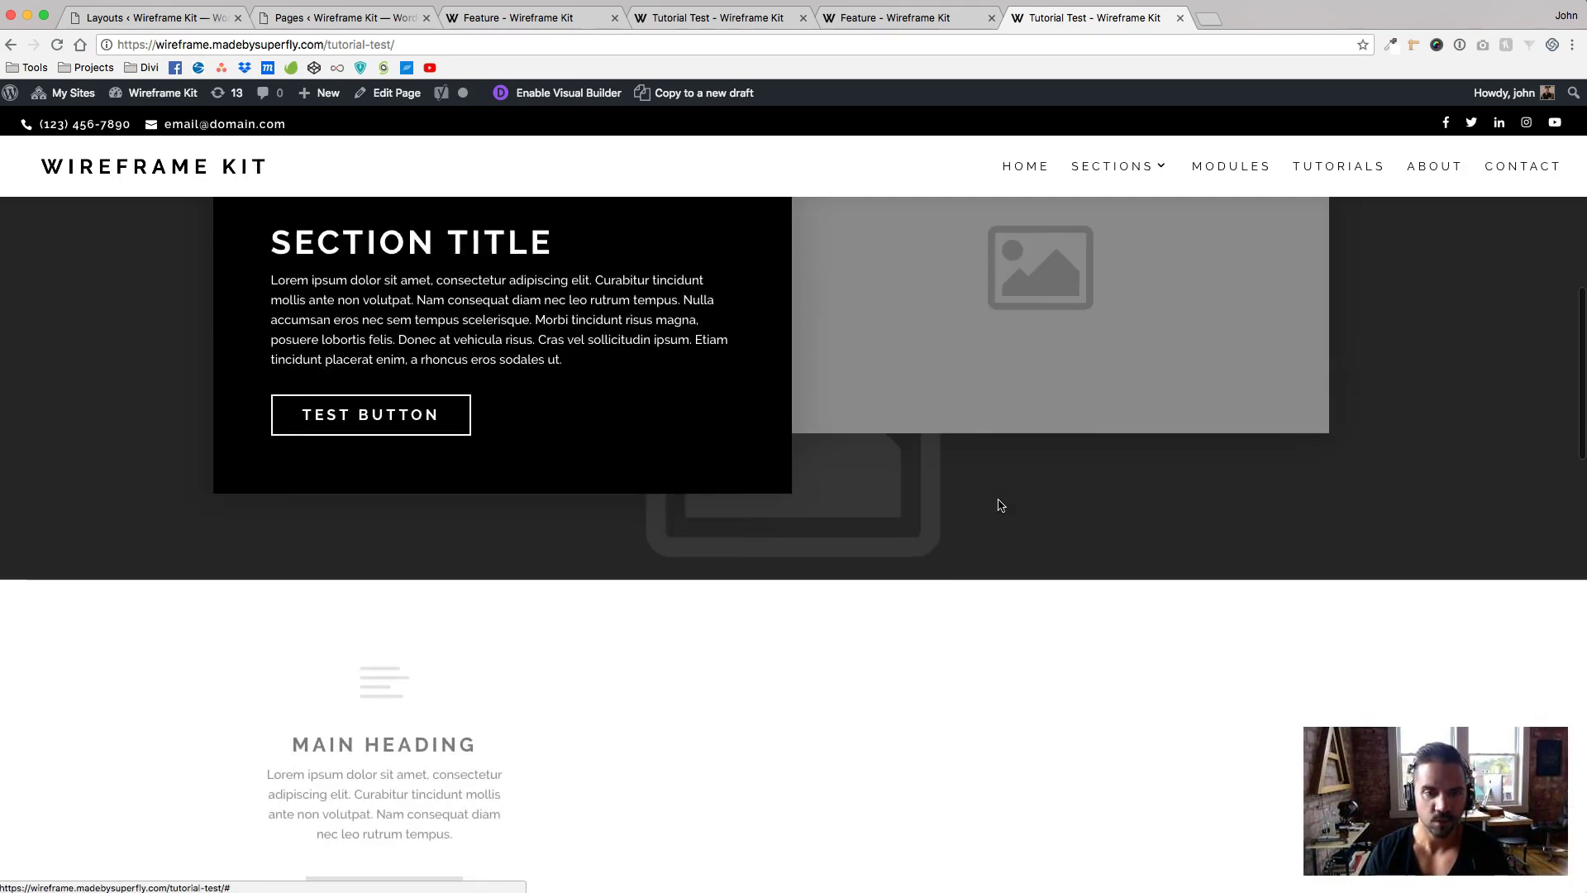
{"action": "scroll", "coordinate": [999, 499], "scroll_direction": "down", "scroll_amount": 6}
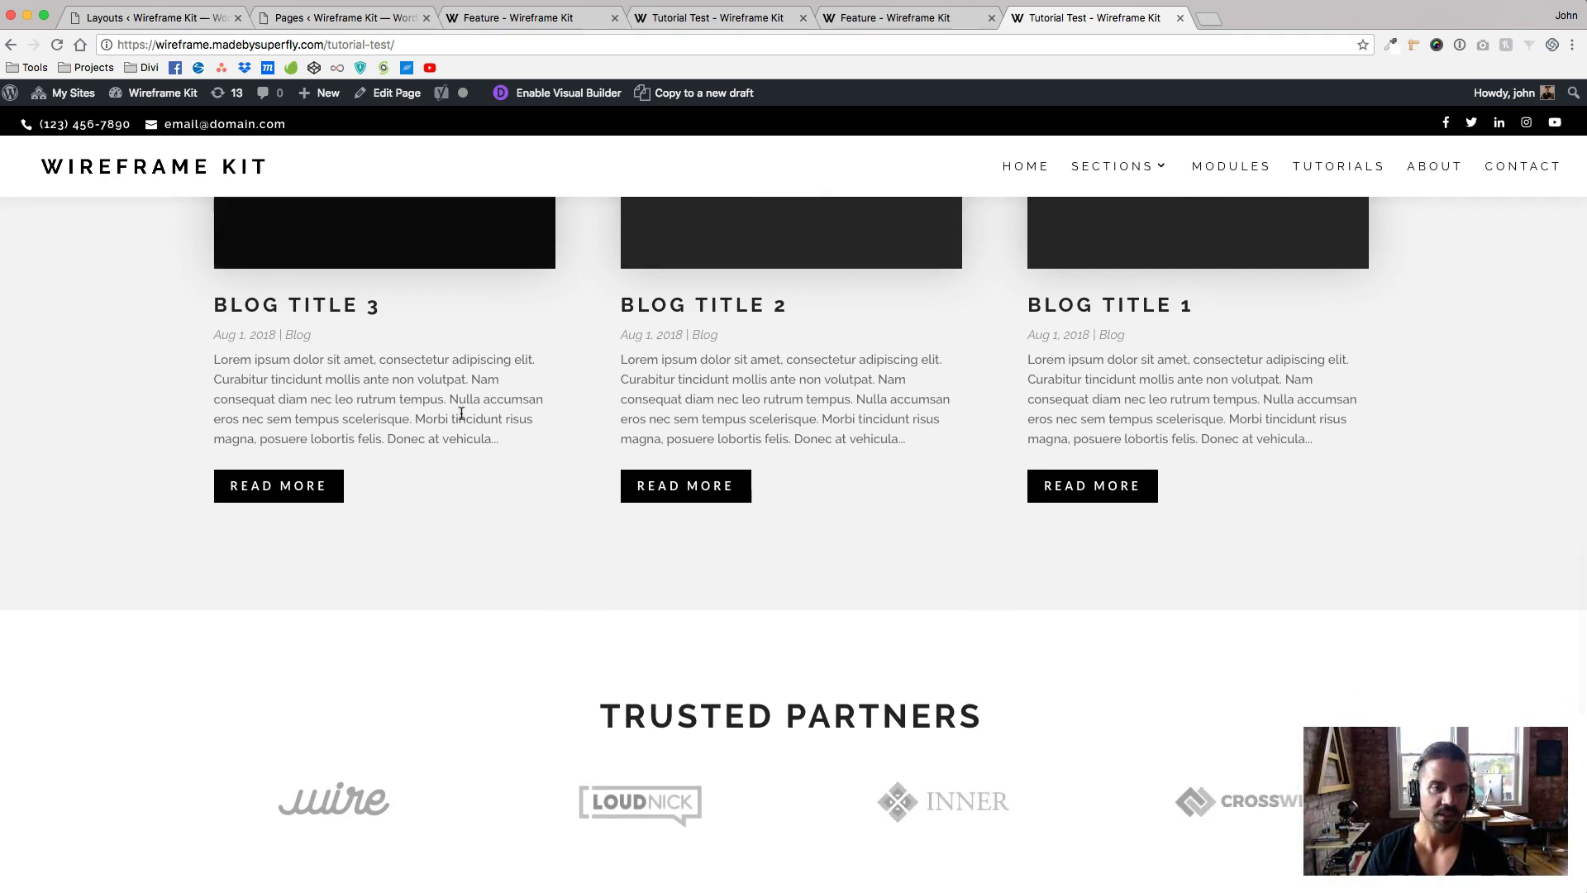
{"action": "scroll", "coordinate": [382, 496], "scroll_direction": "up", "scroll_amount": 4}
{"action": "left_click_drag", "start_coordinate": [1064, 25], "coordinate": [910, 20]}
{"action": "left_click", "coordinate": [718, 17]}
{"action": "scroll", "coordinate": [623, 441], "scroll_direction": "up", "scroll_amount": 7}
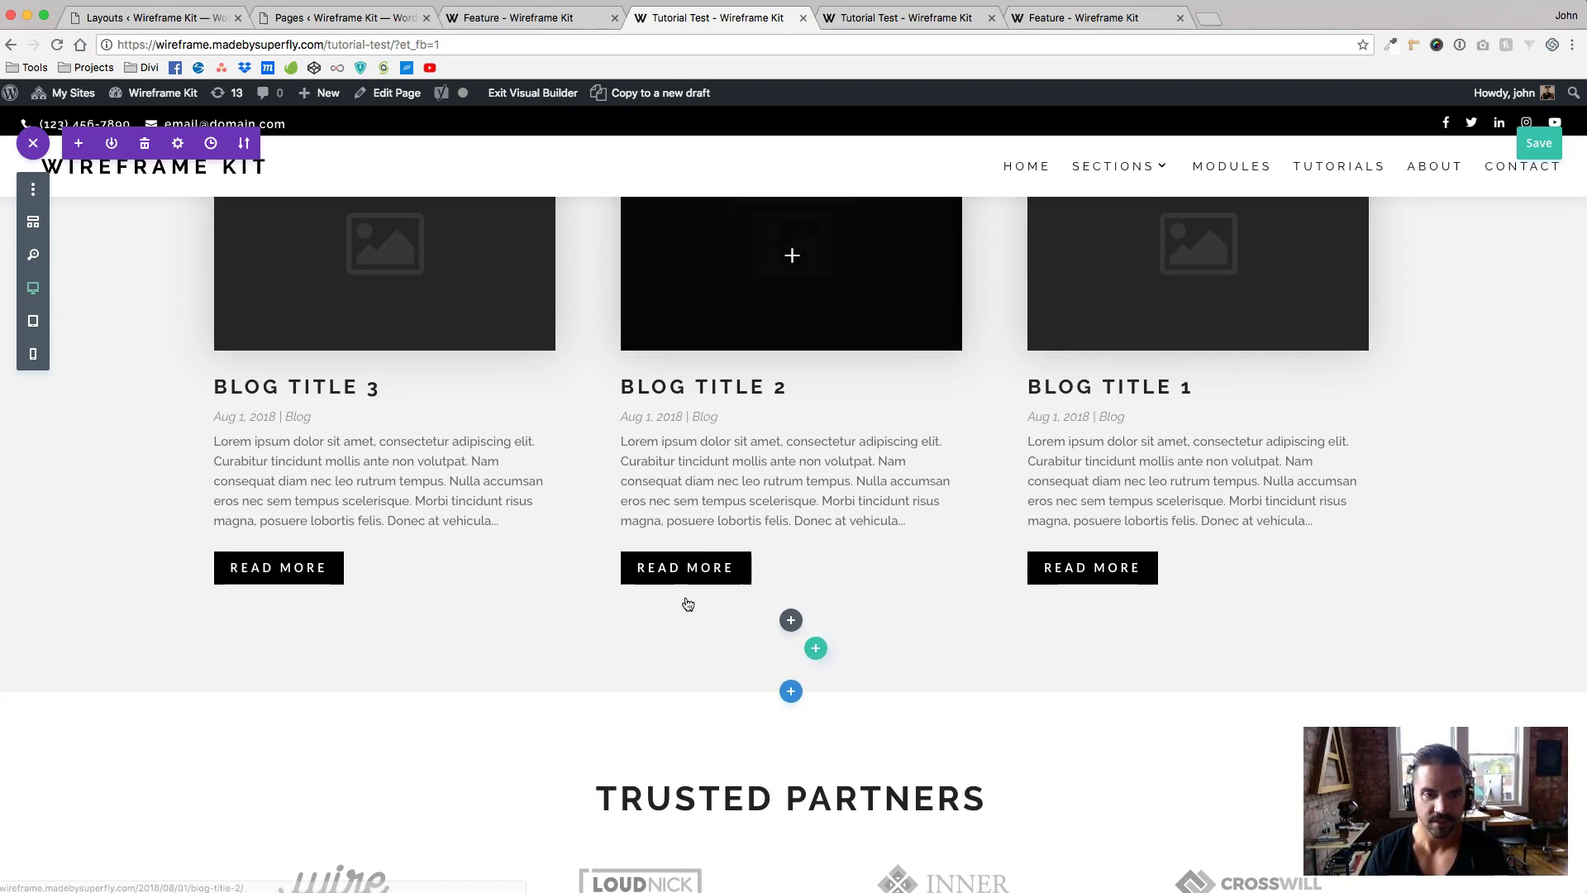
{"action": "left_click", "coordinate": [909, 18]}
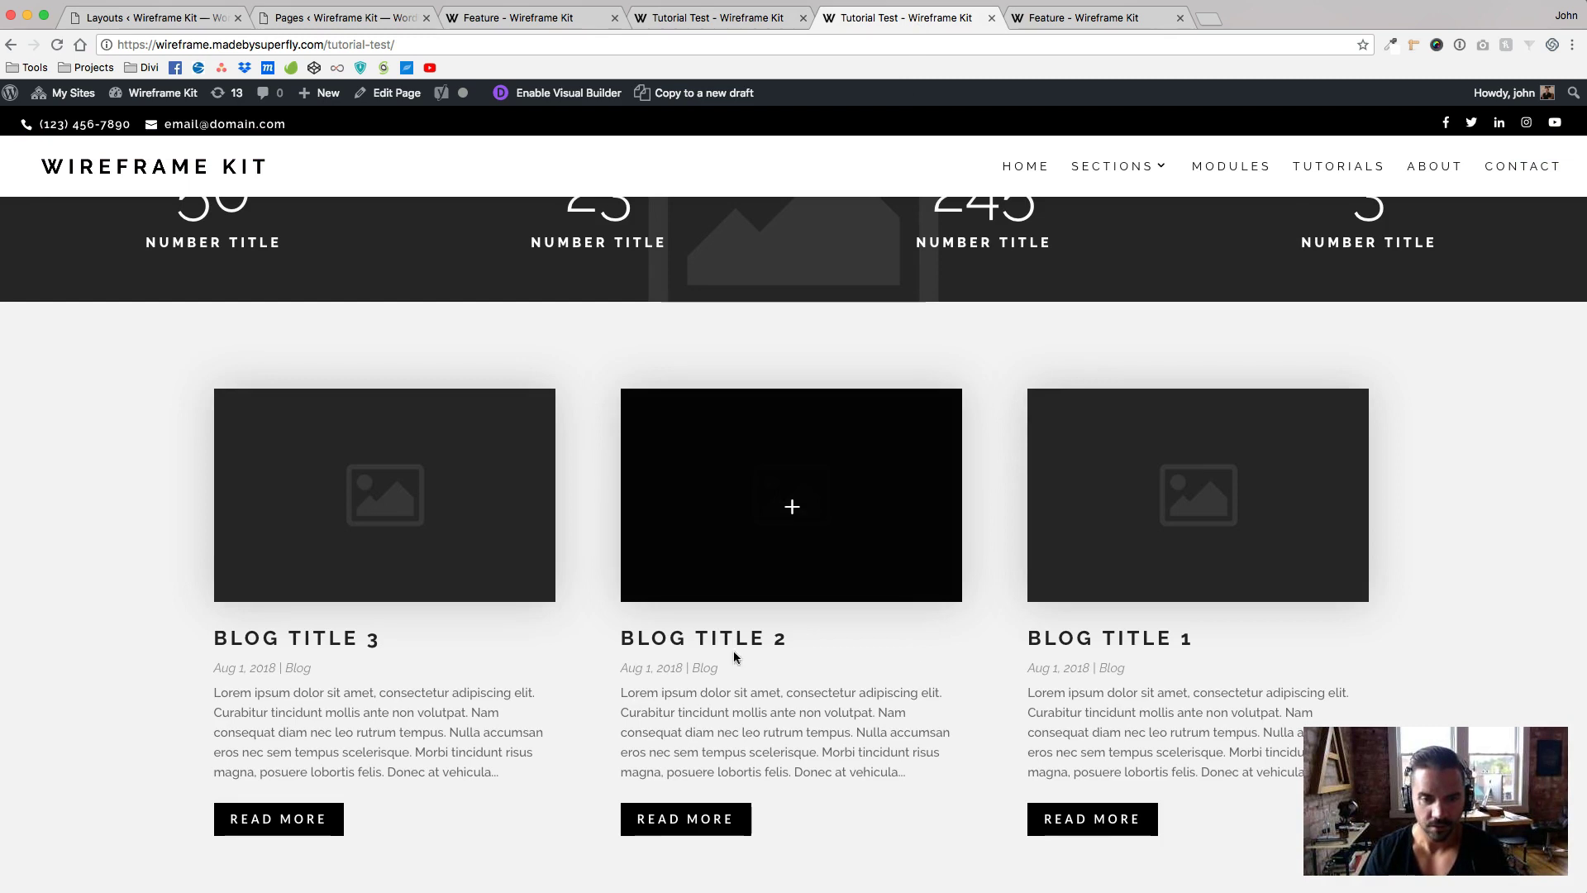
Review the published Tutorial Test page from the blog section down to the footer and back up to the interior hero and first feature section.
{"action": "scroll", "coordinate": [728, 654], "scroll_direction": "down", "scroll_amount": 5}
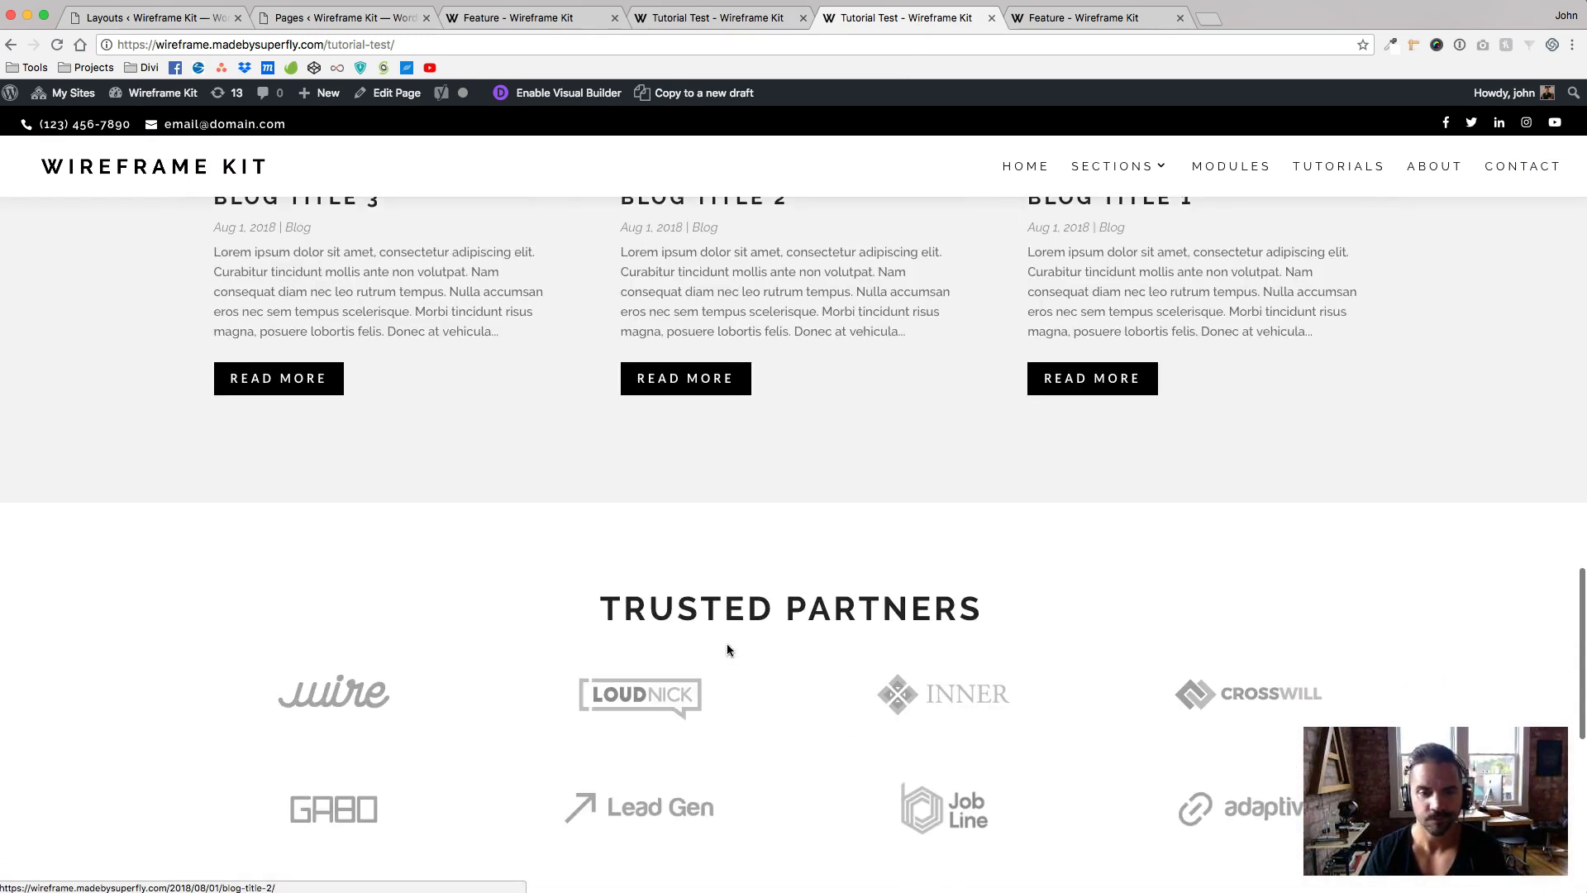
{"action": "scroll", "coordinate": [728, 650], "scroll_direction": "down", "scroll_amount": 8}
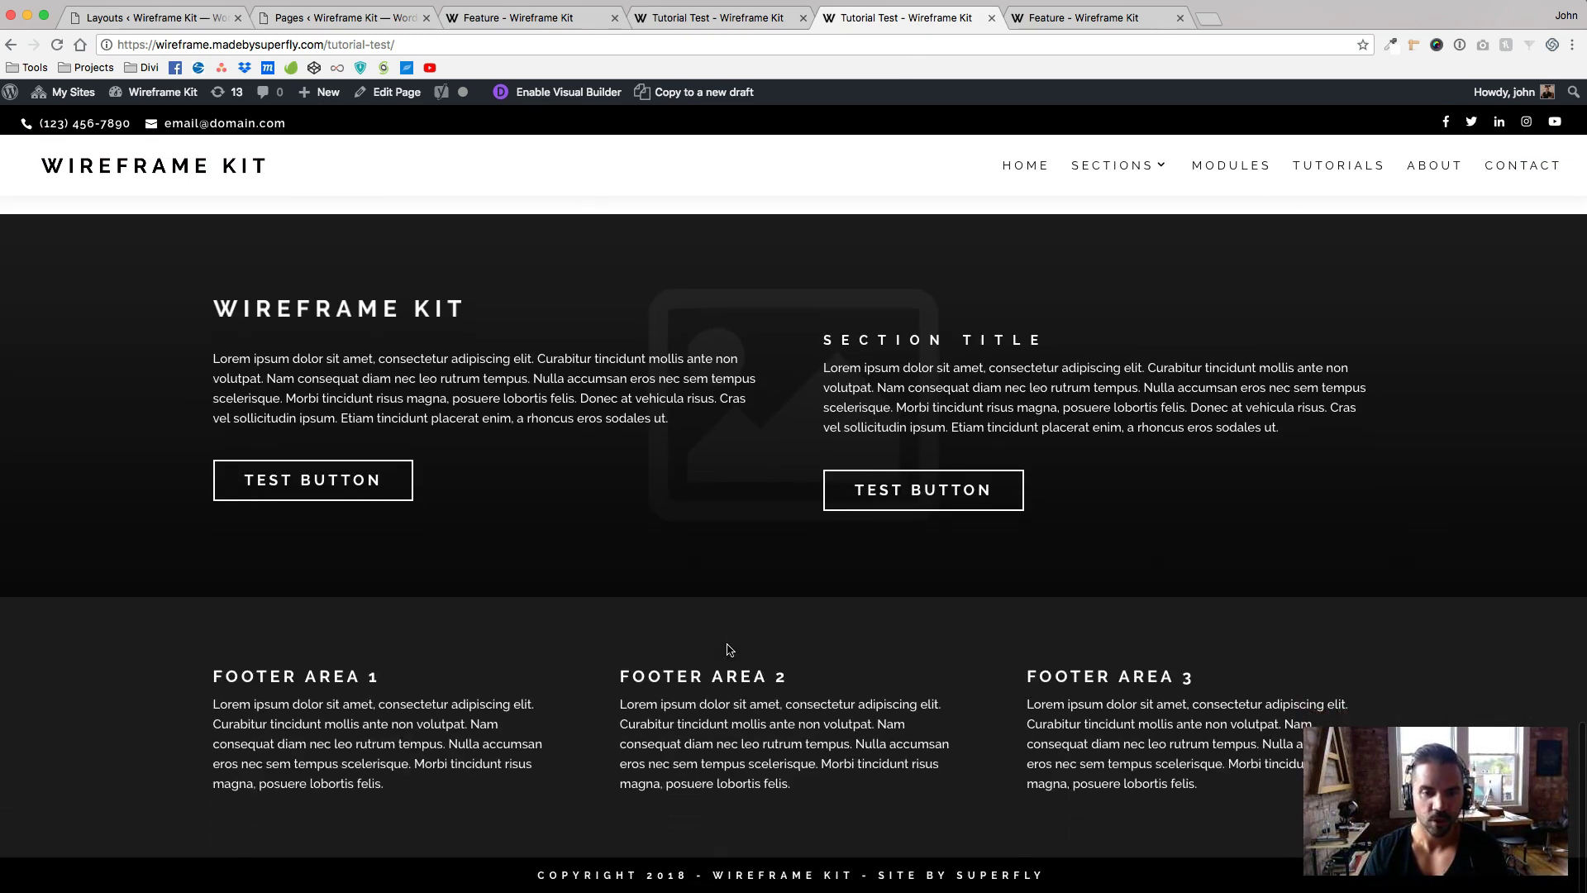
{"action": "scroll", "coordinate": [727, 650], "scroll_direction": "up", "scroll_amount": 4}
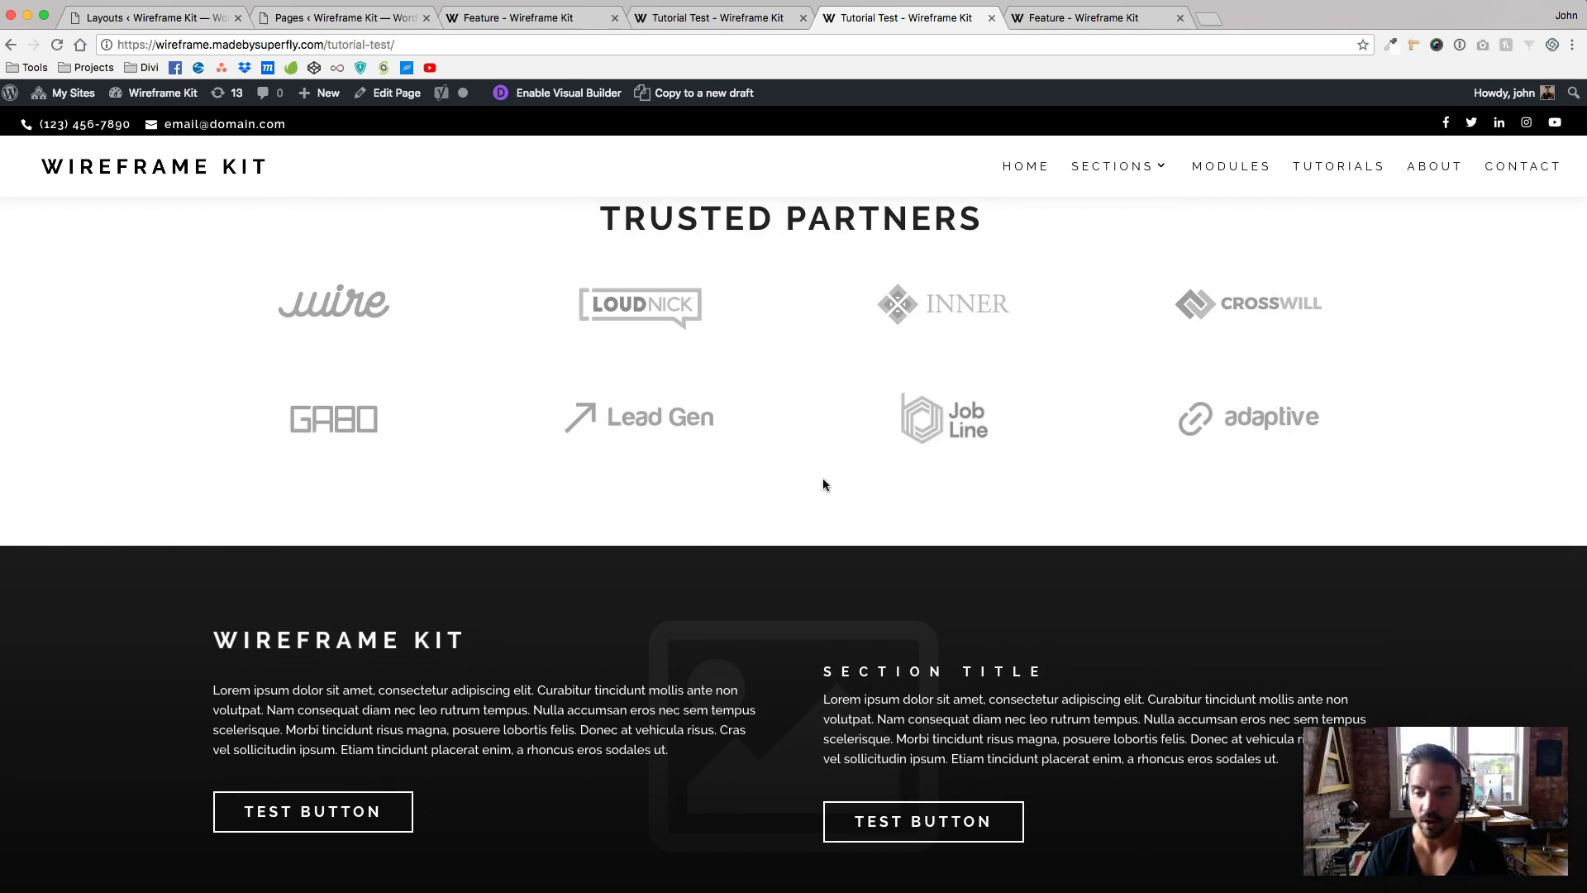
{"action": "scroll", "coordinate": [823, 484], "scroll_direction": "up", "scroll_amount": 14}
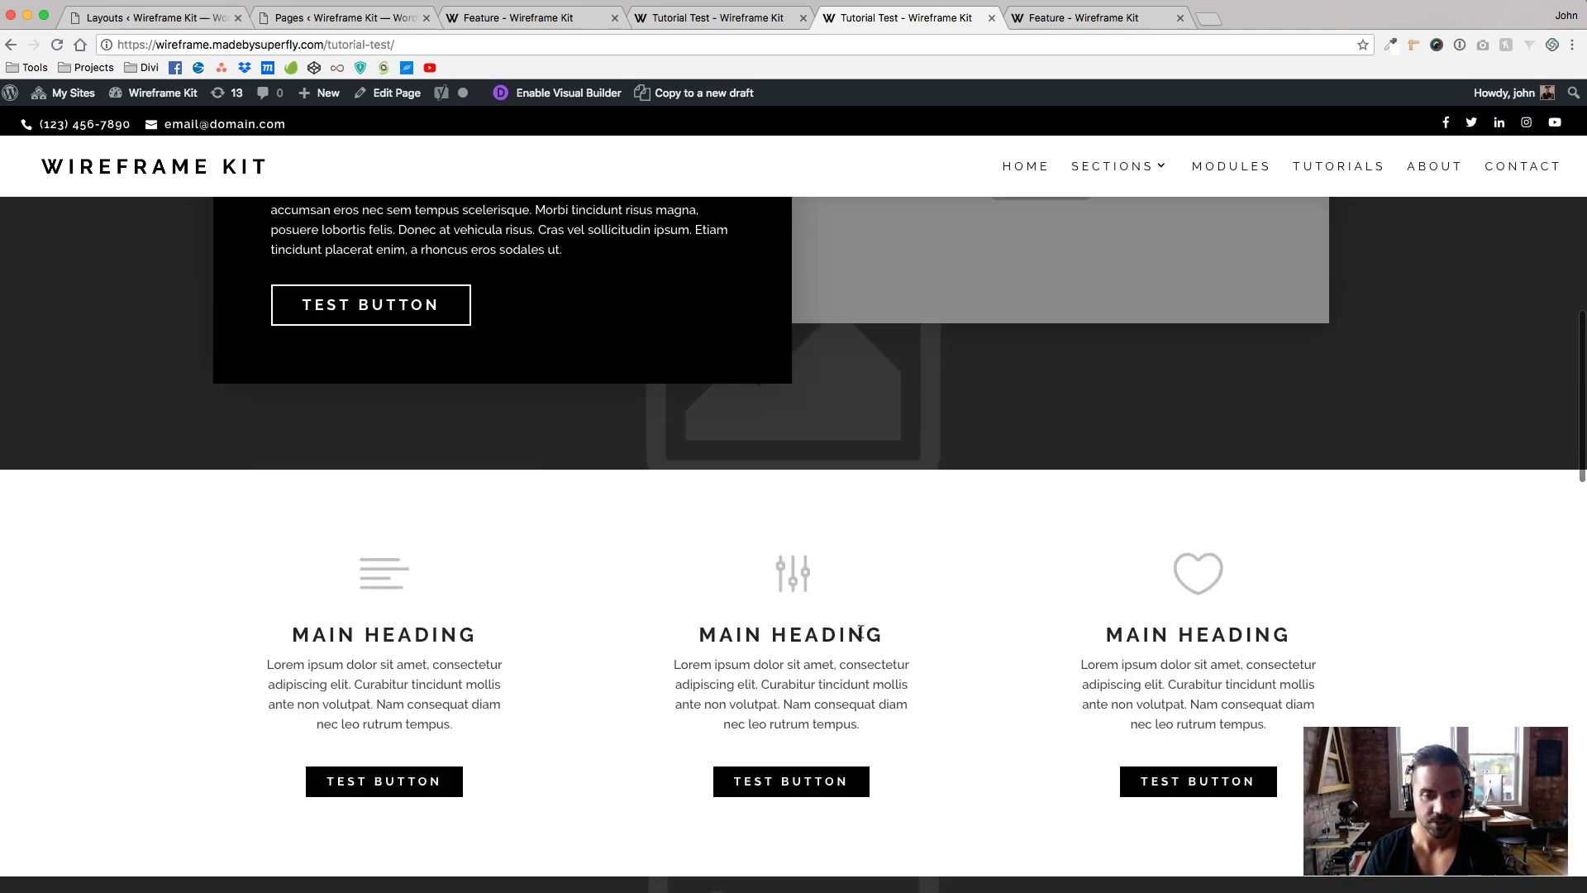
{"action": "scroll", "coordinate": [860, 445], "scroll_direction": "up", "scroll_amount": 6}
{"action": "scroll", "coordinate": [931, 459], "scroll_direction": "down", "scroll_amount": 2}
{"action": "scroll", "coordinate": [931, 438], "scroll_direction": "up", "scroll_amount": 2}
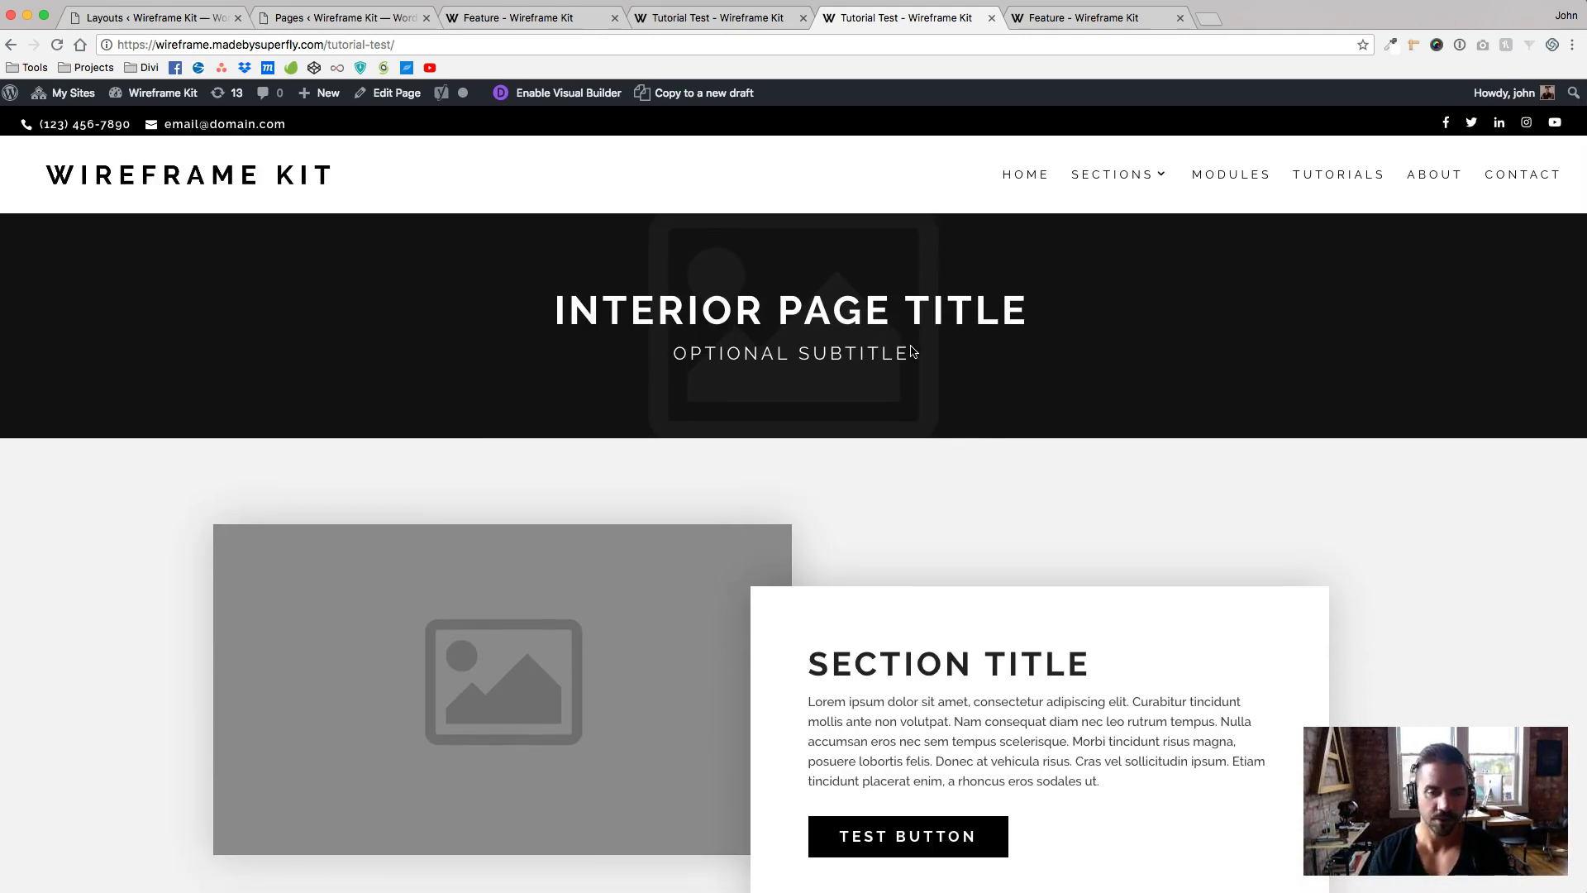
{"action": "scroll", "coordinate": [845, 486], "scroll_direction": "down", "scroll_amount": 3}
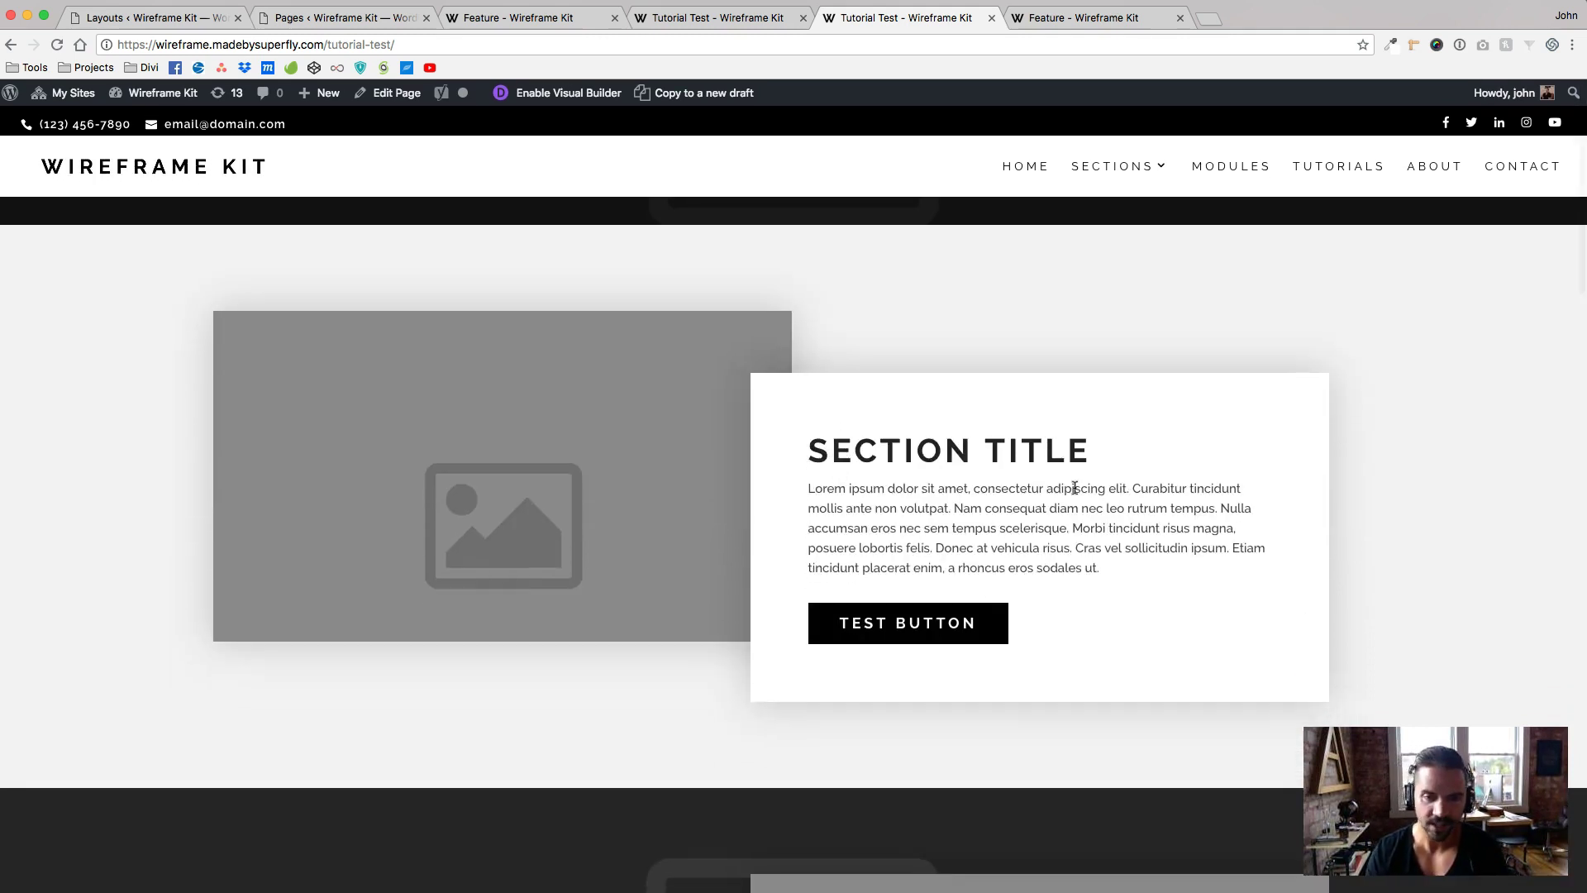
Examine the published page's two feature sections, three-column blurbs, number counters and blog section, returning to the interior hero.
{"action": "scroll", "coordinate": [496, 478], "scroll_direction": "down", "scroll_amount": 5}
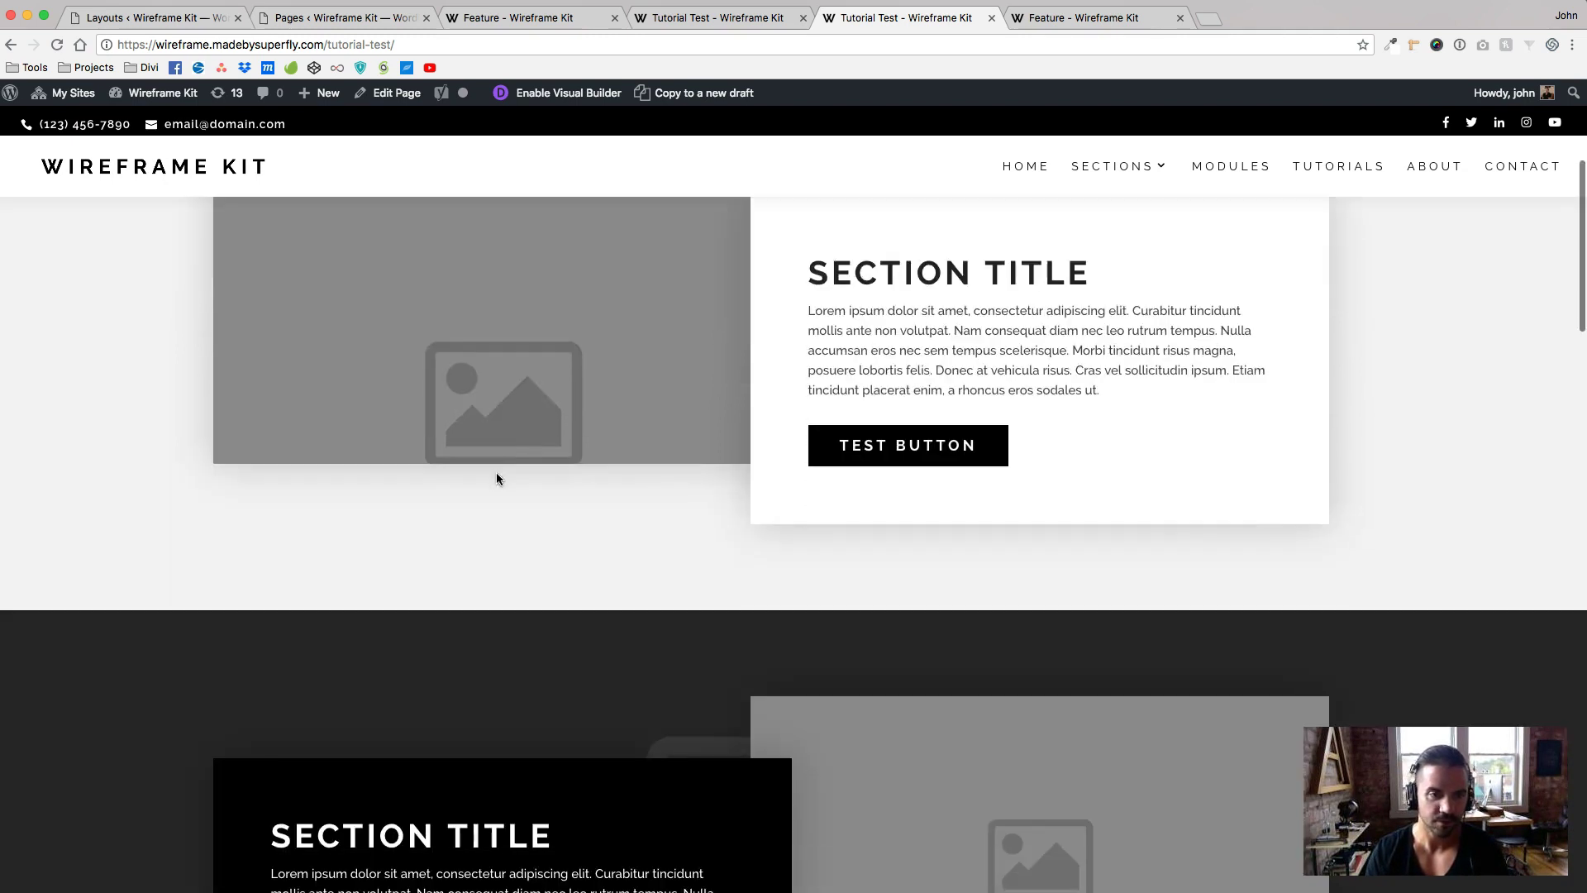
{"action": "scroll", "coordinate": [727, 506], "scroll_direction": "up", "scroll_amount": 3}
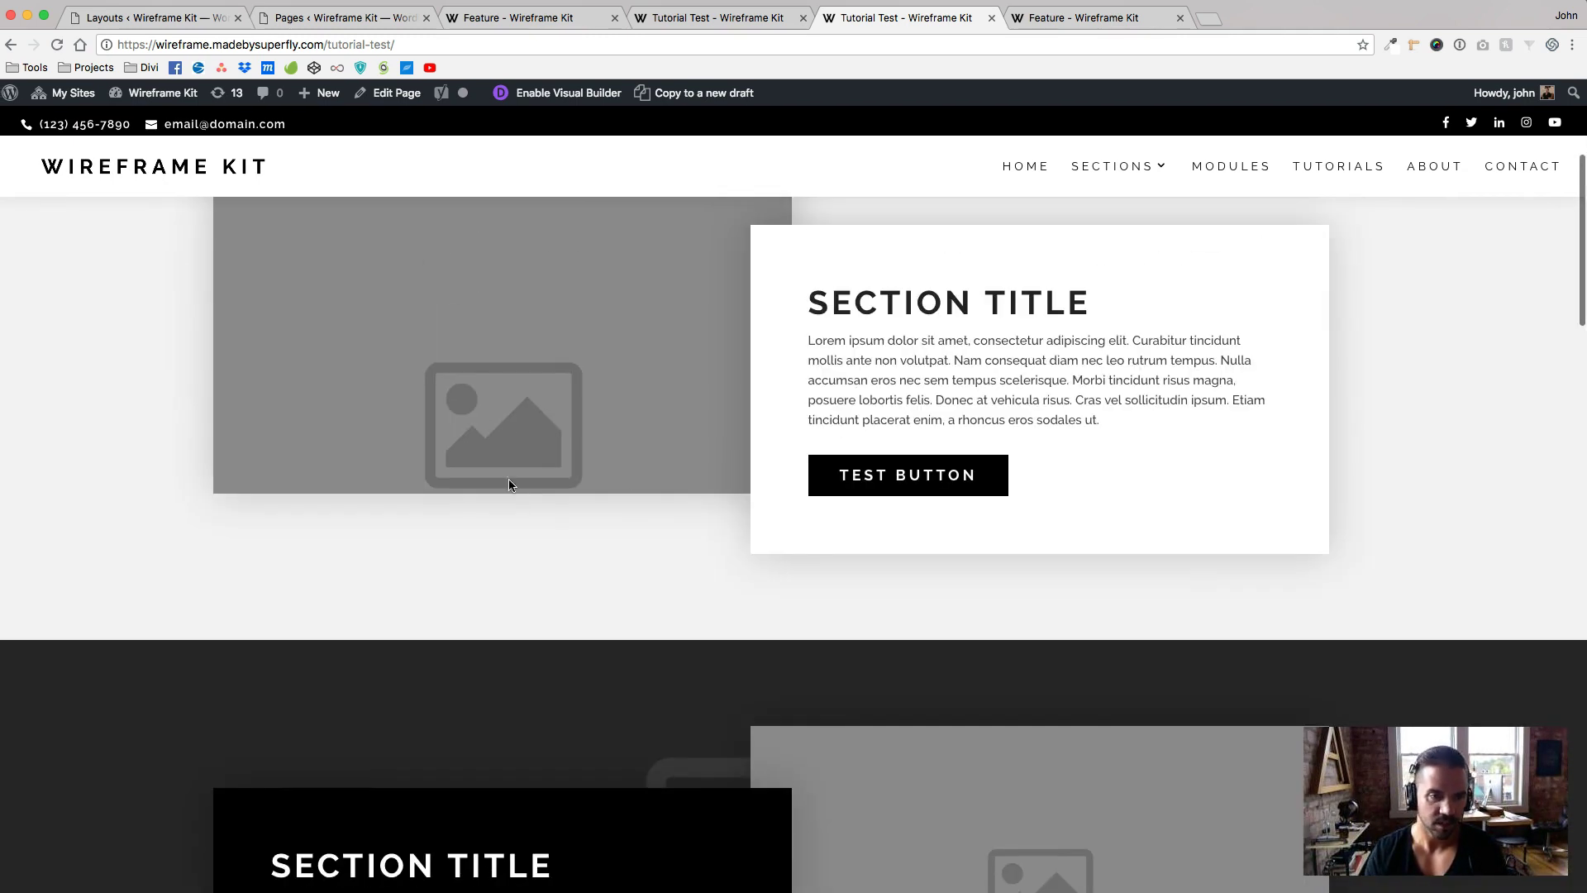
{"action": "scroll", "coordinate": [517, 418], "scroll_direction": "down", "scroll_amount": 2}
{"action": "scroll", "coordinate": [518, 418], "scroll_direction": "up", "scroll_amount": 1}
{"action": "scroll", "coordinate": [517, 418], "scroll_direction": "down", "scroll_amount": 3}
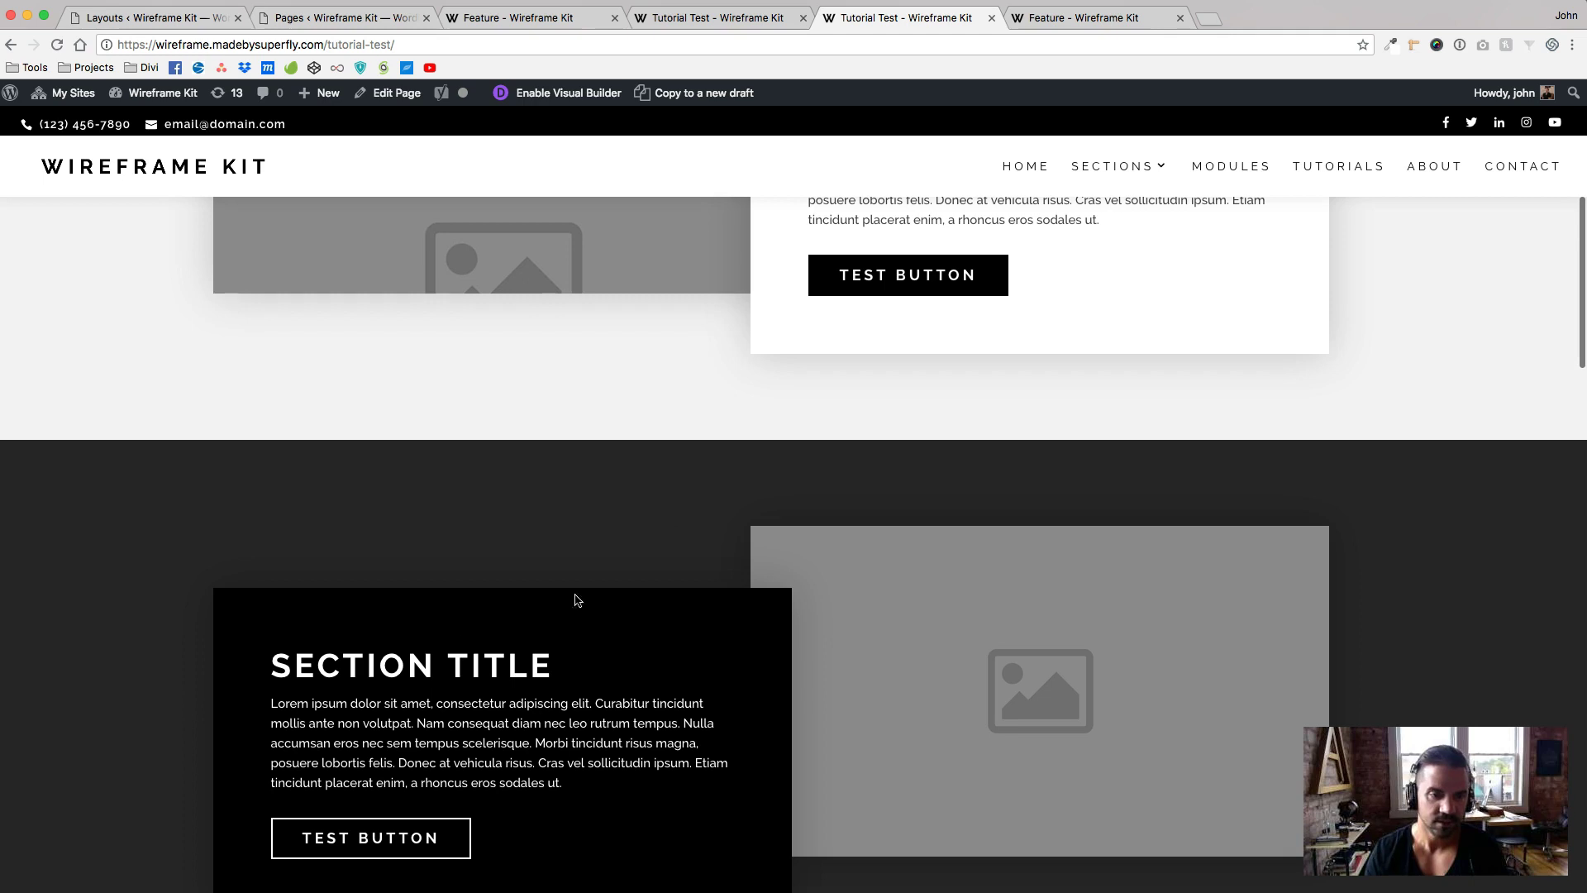
{"action": "scroll", "coordinate": [1012, 651], "scroll_direction": "down", "scroll_amount": 10}
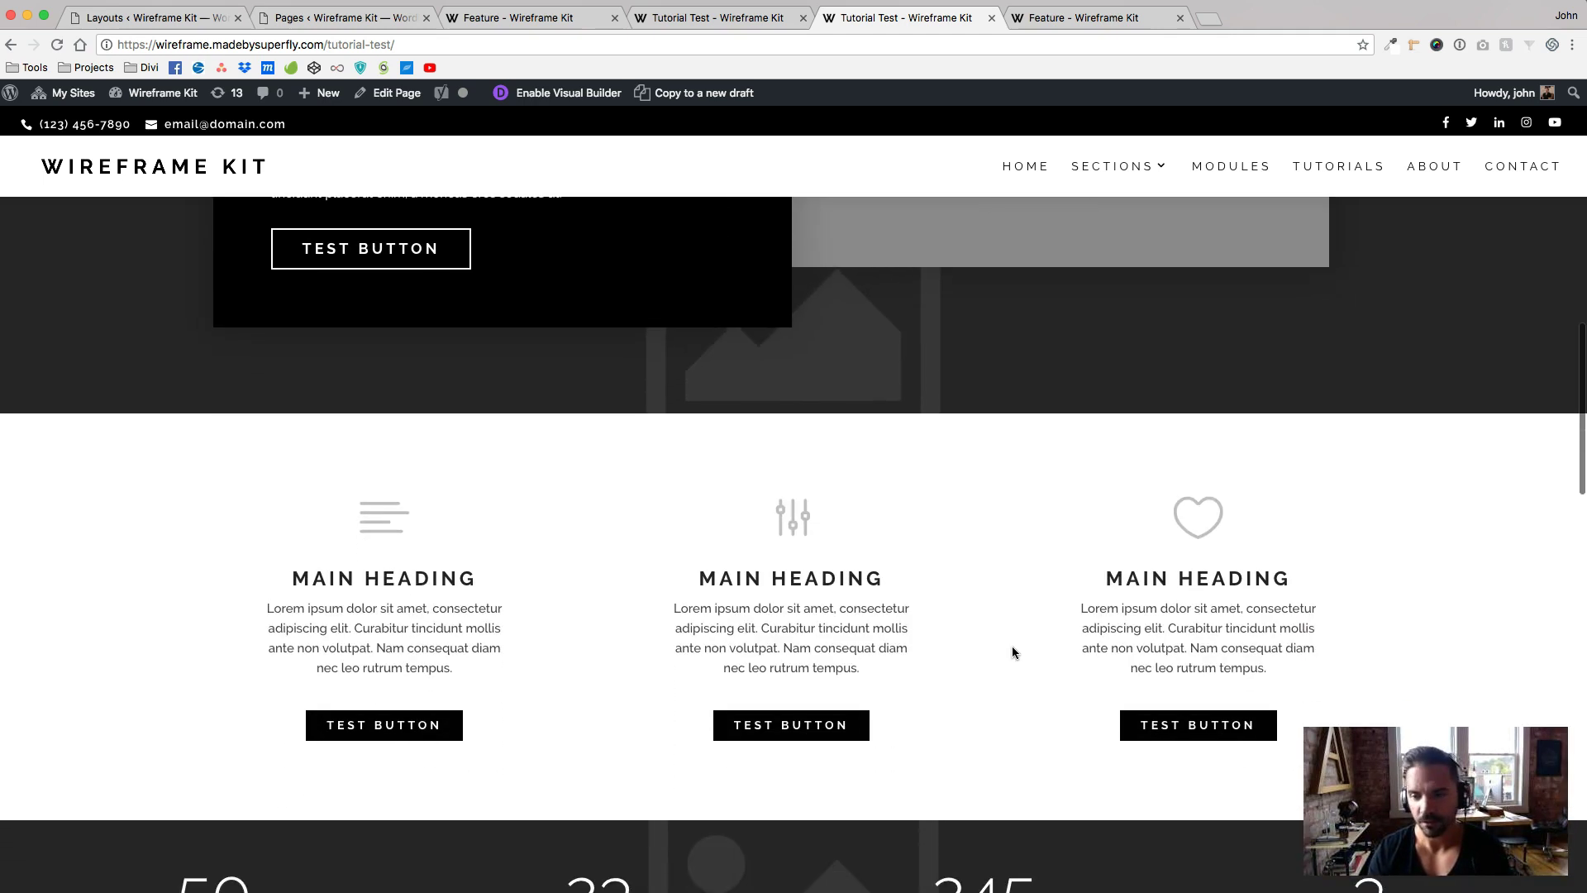
{"action": "scroll", "coordinate": [934, 614], "scroll_direction": "down", "scroll_amount": 5}
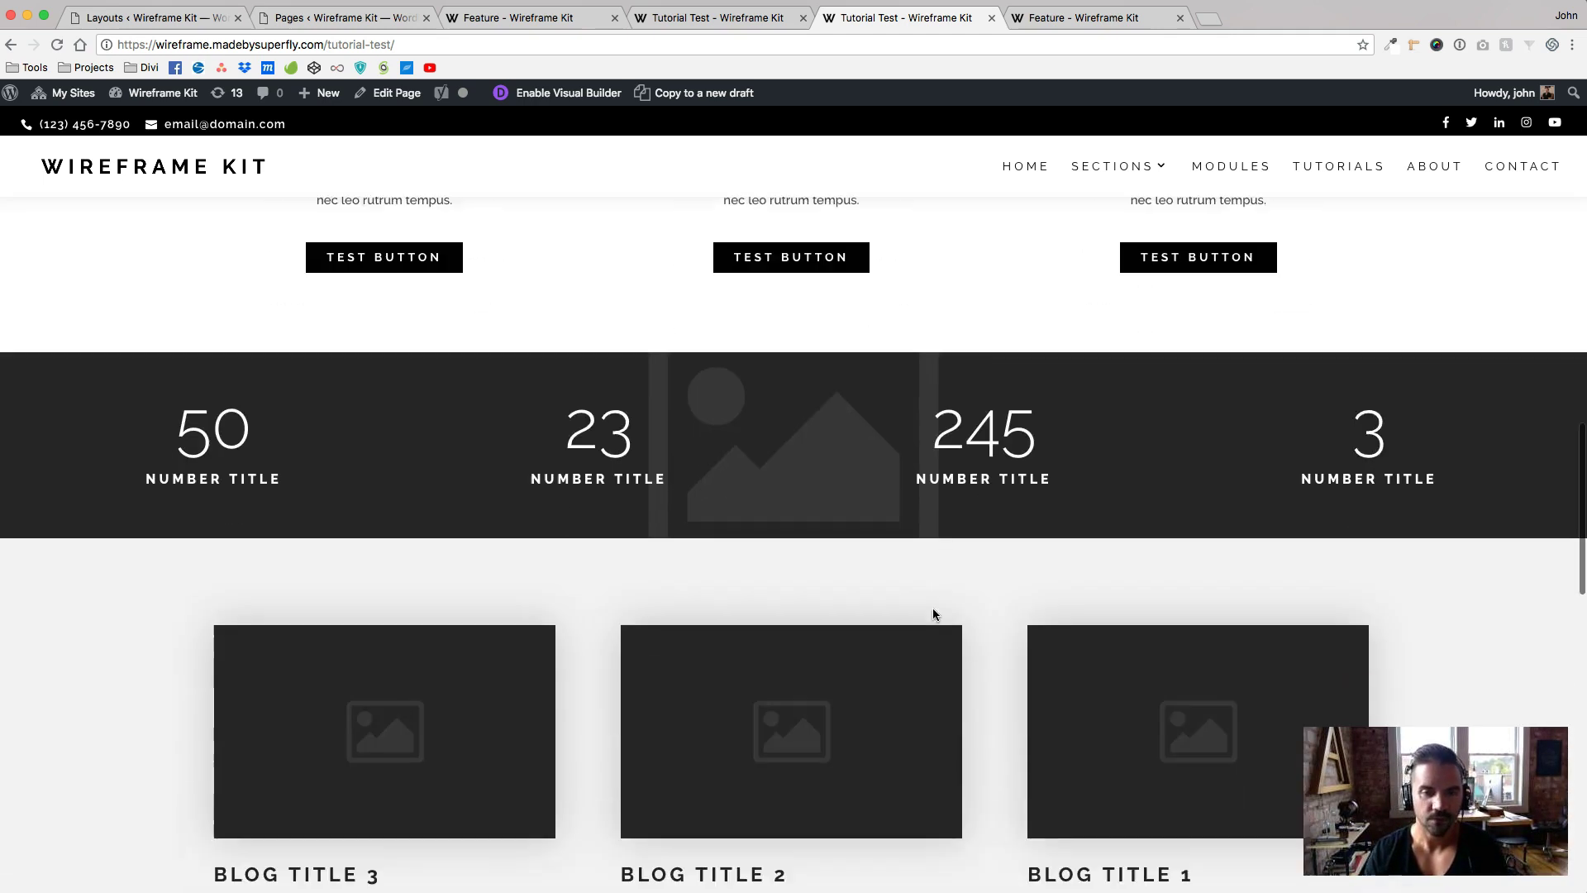
{"action": "scroll", "coordinate": [916, 339], "scroll_direction": "up", "scroll_amount": 15}
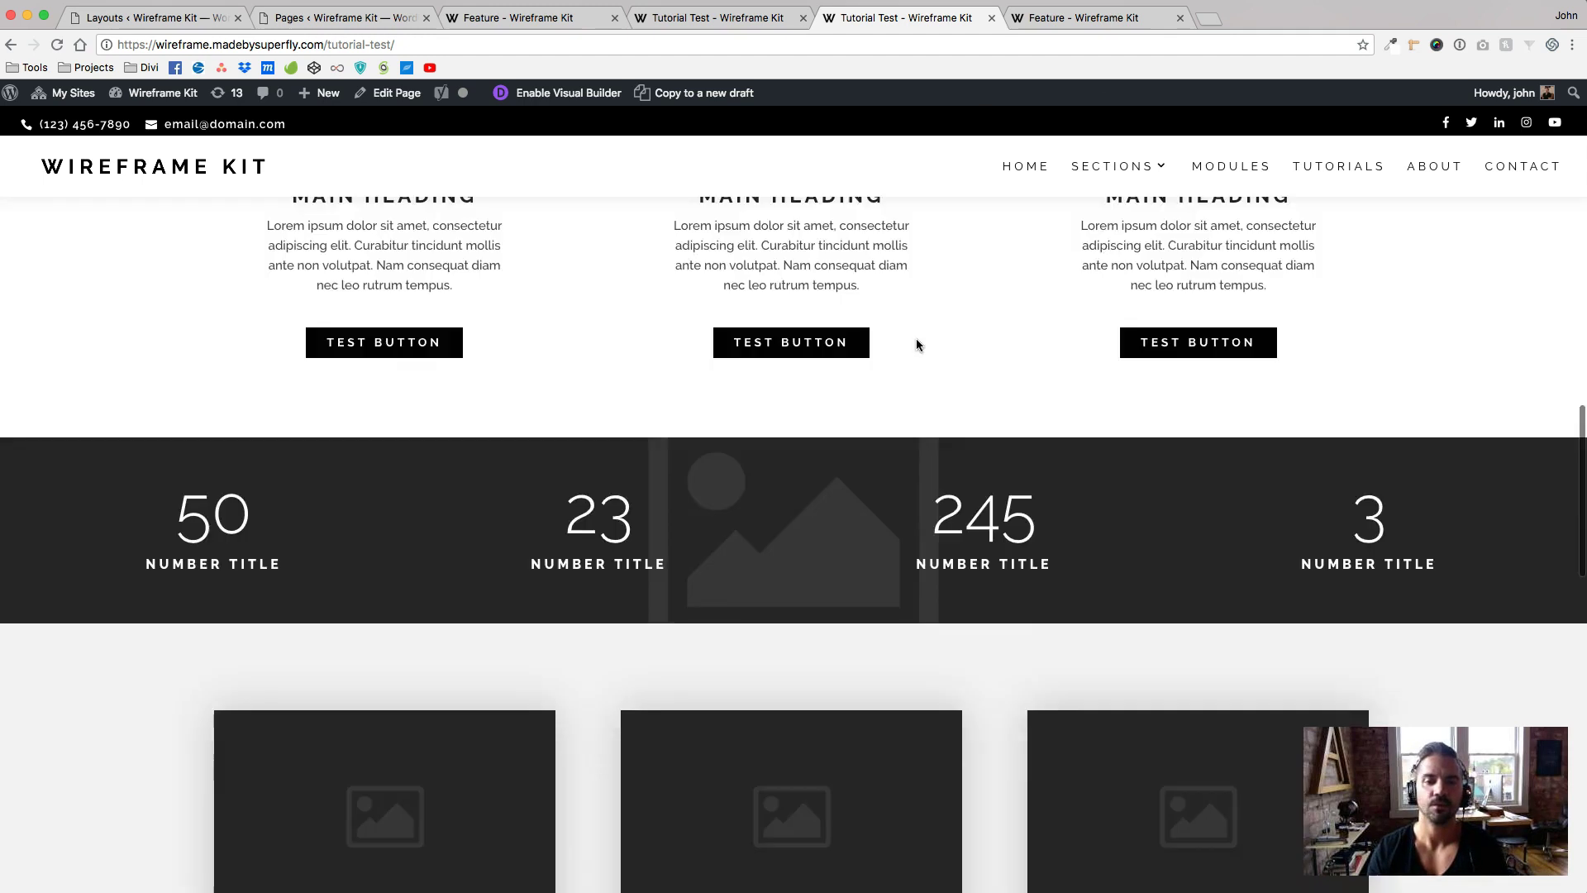
{"action": "scroll", "coordinate": [940, 364], "scroll_direction": "up", "scroll_amount": 7}
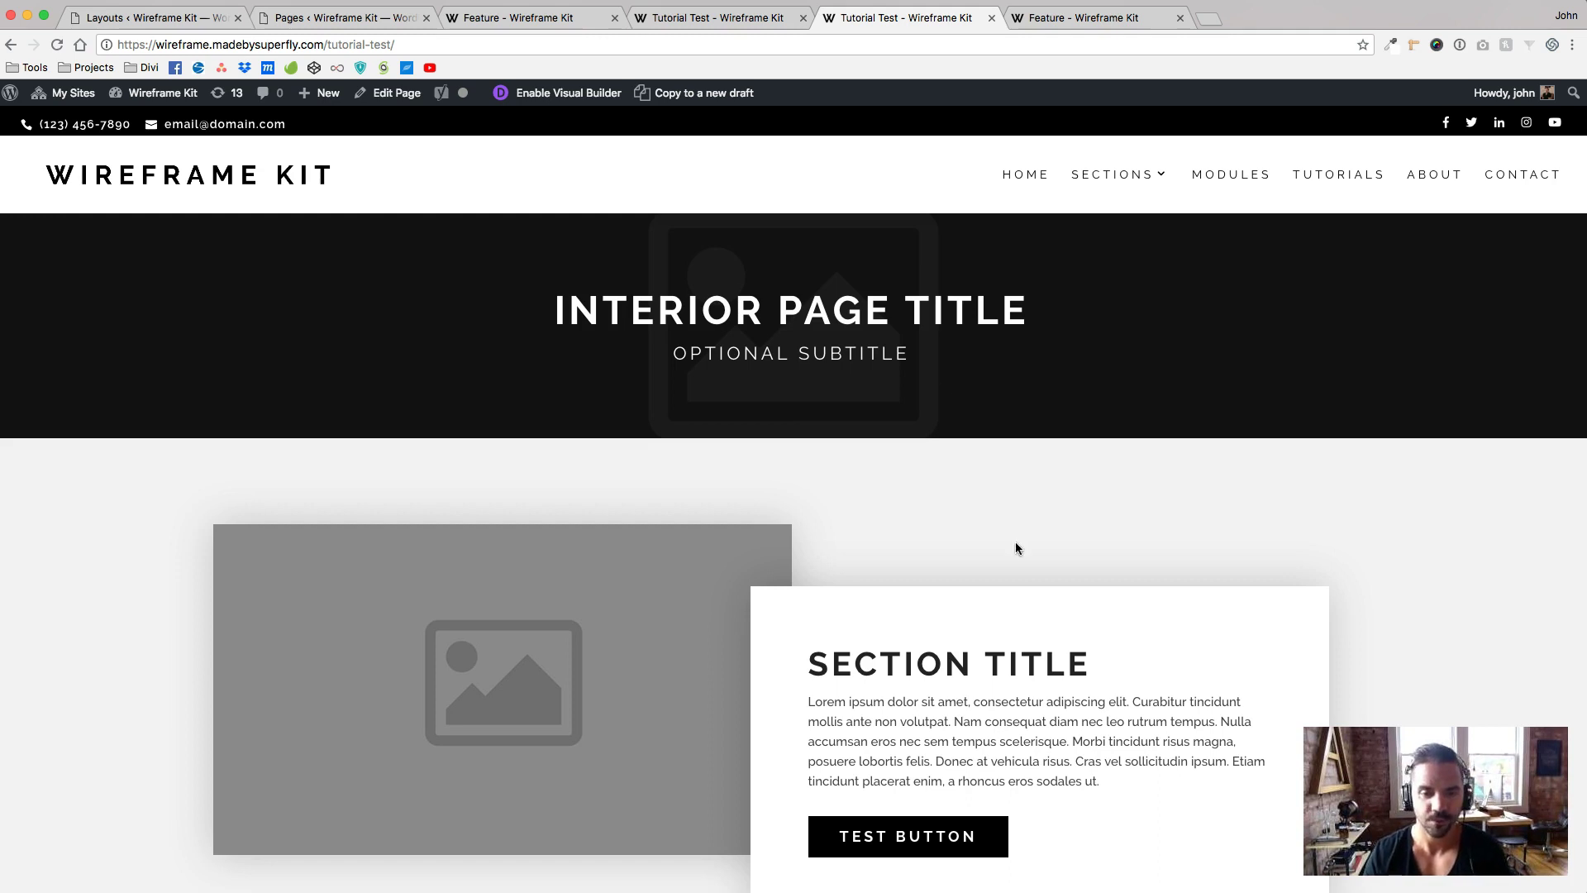
Review the full published page again from the light and dark feature sections down to the footer and back up.
{"action": "scroll", "coordinate": [1017, 548], "scroll_direction": "down", "scroll_amount": 5}
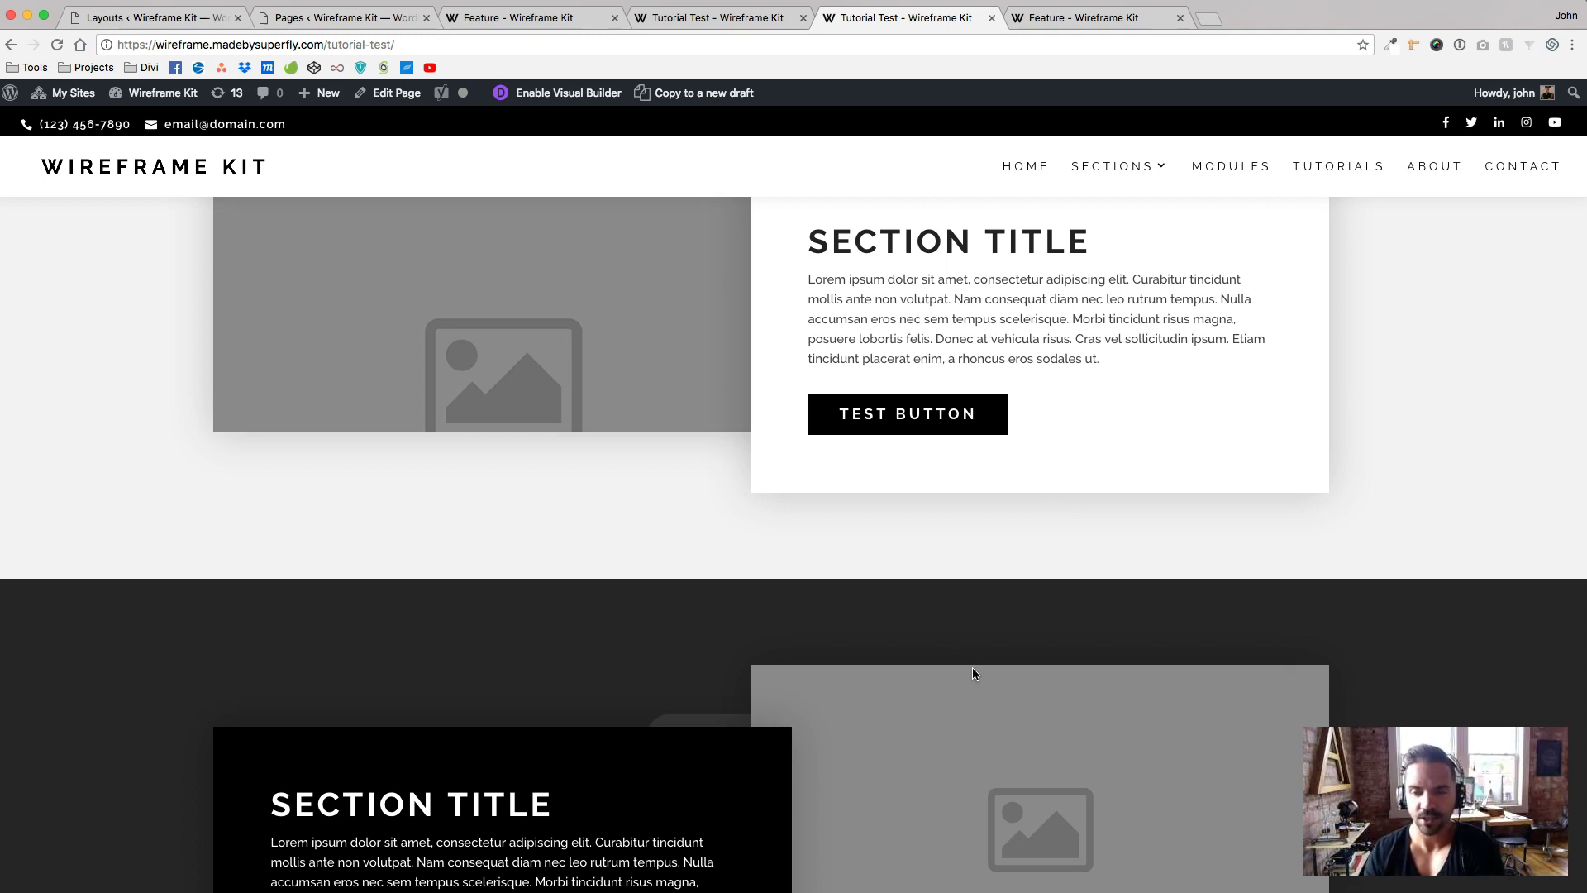
{"action": "scroll", "coordinate": [954, 335], "scroll_direction": "up", "scroll_amount": 3}
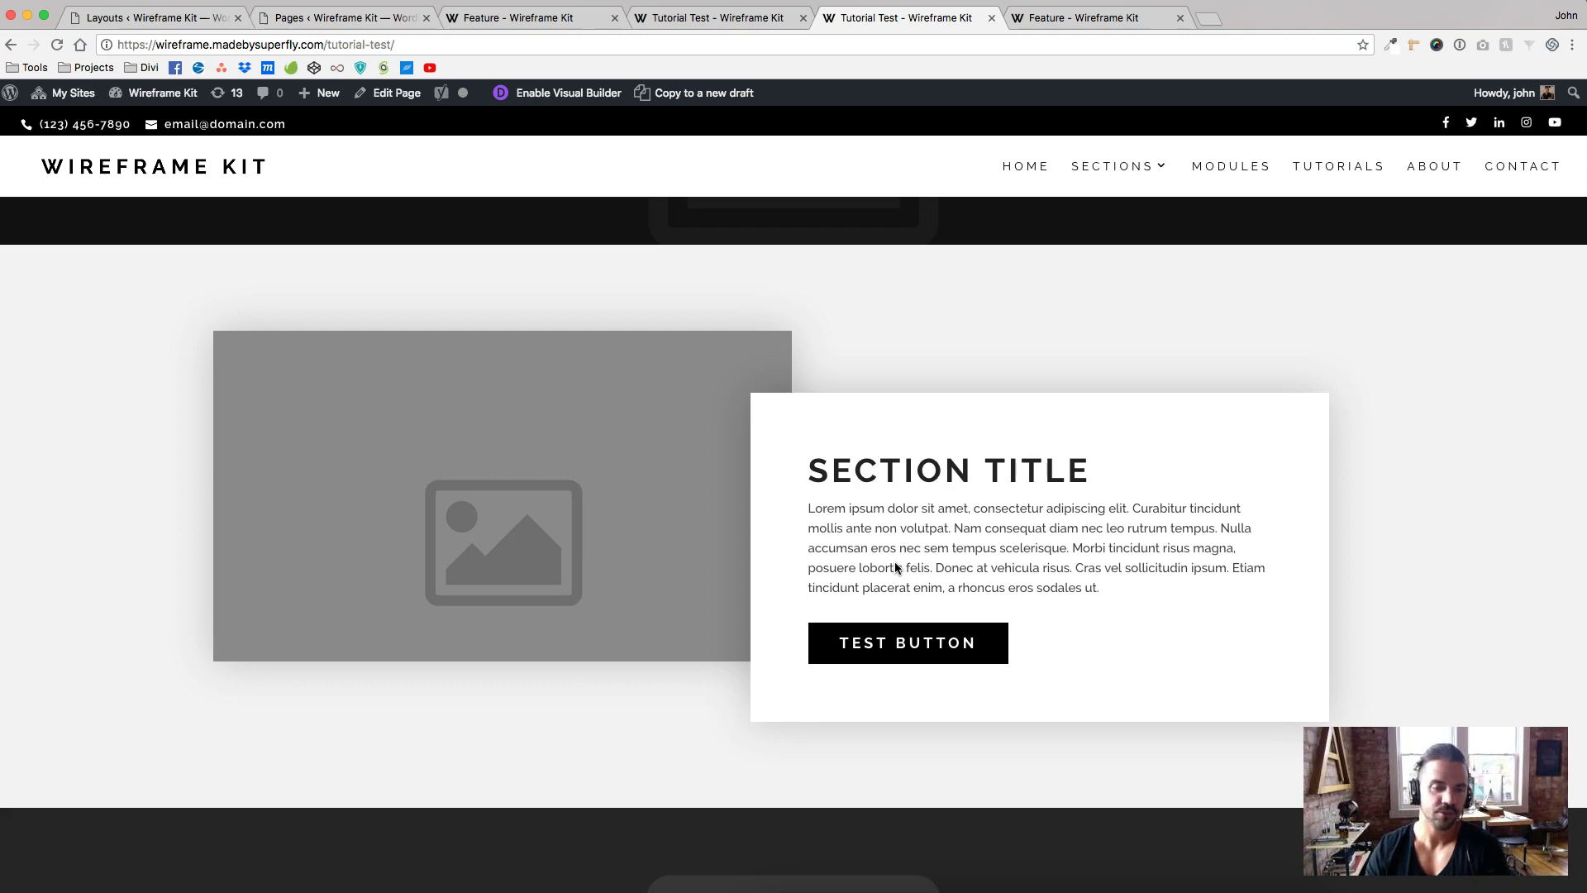
{"action": "scroll", "coordinate": [932, 659], "scroll_direction": "down", "scroll_amount": 7}
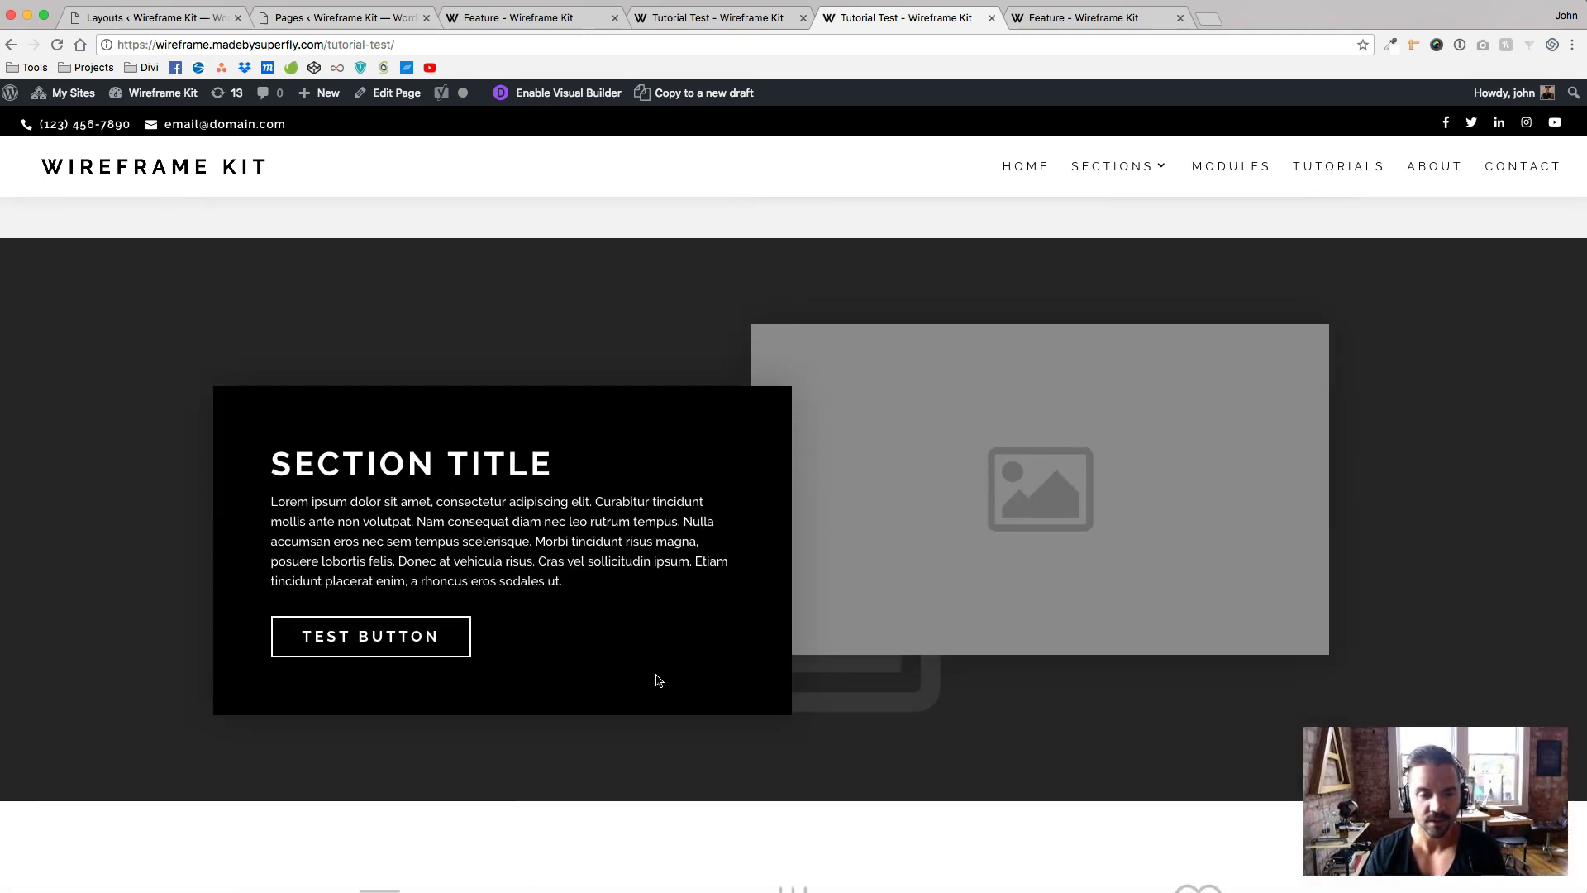
{"action": "scroll", "coordinate": [656, 675], "scroll_direction": "down", "scroll_amount": 15}
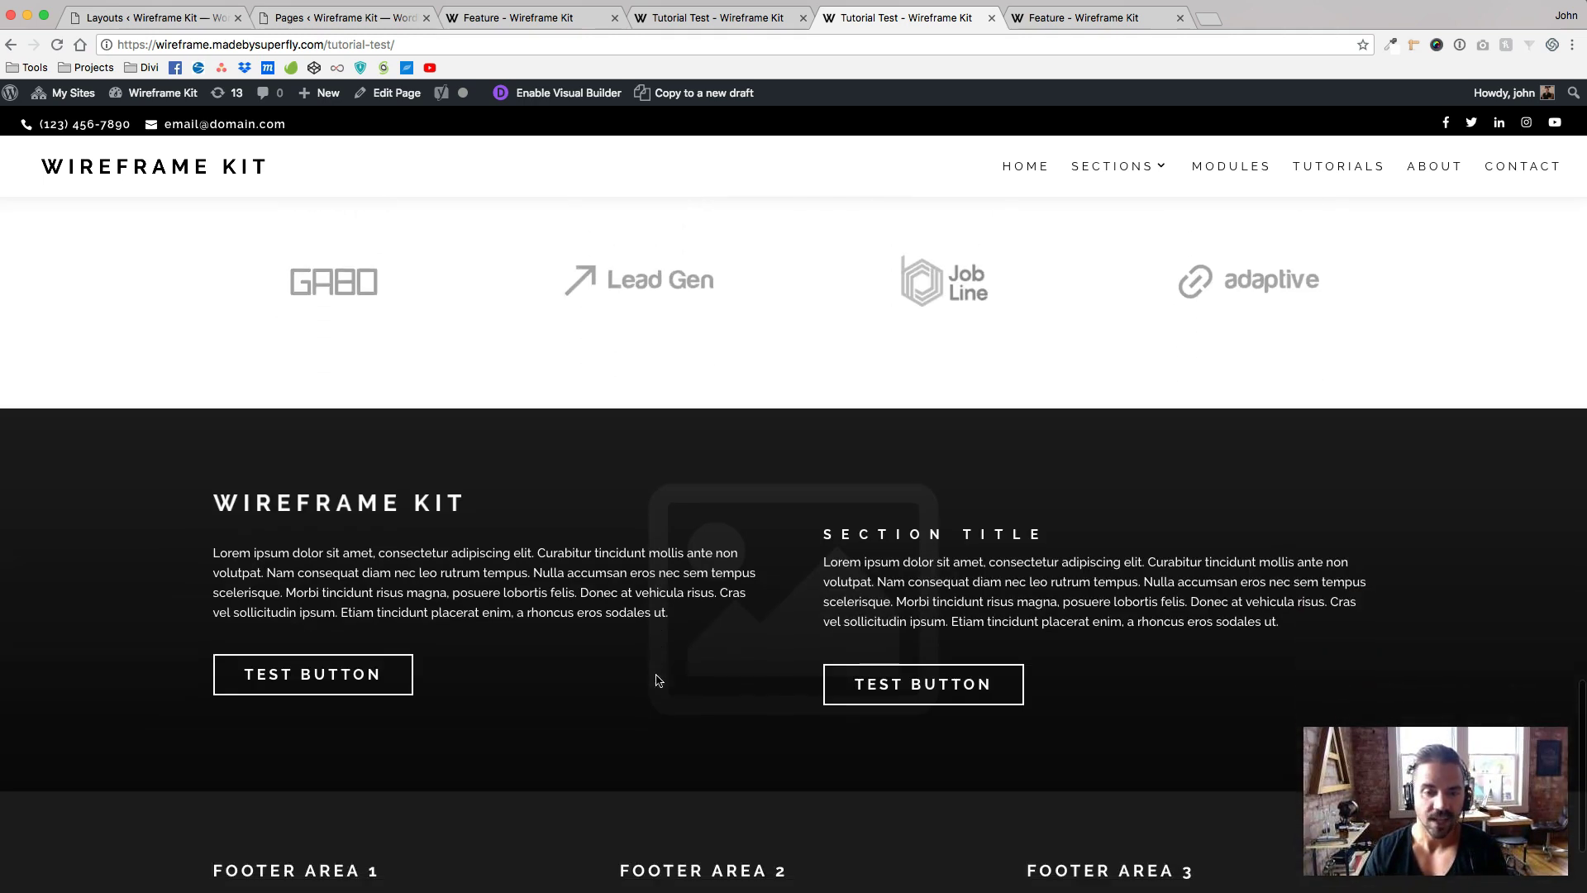
{"action": "scroll", "coordinate": [651, 639], "scroll_direction": "up", "scroll_amount": 10}
{"action": "scroll", "coordinate": [650, 639], "scroll_direction": "up", "scroll_amount": 20}
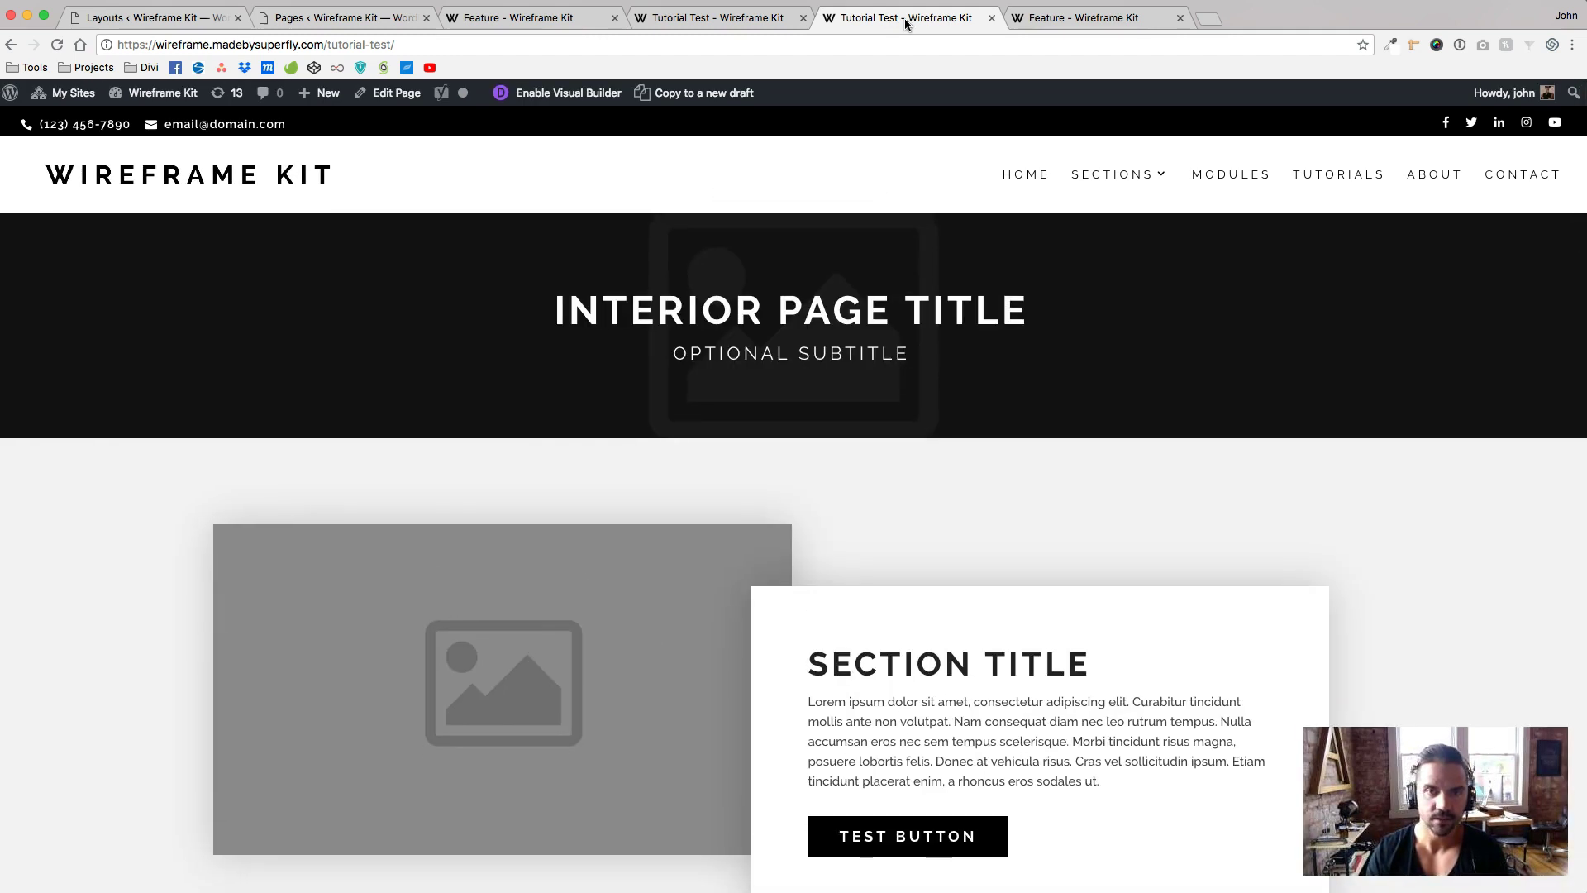
Close the extra Feature page browser tab beside the published Tutorial Test page.
{"action": "left_click", "coordinate": [1059, 27]}
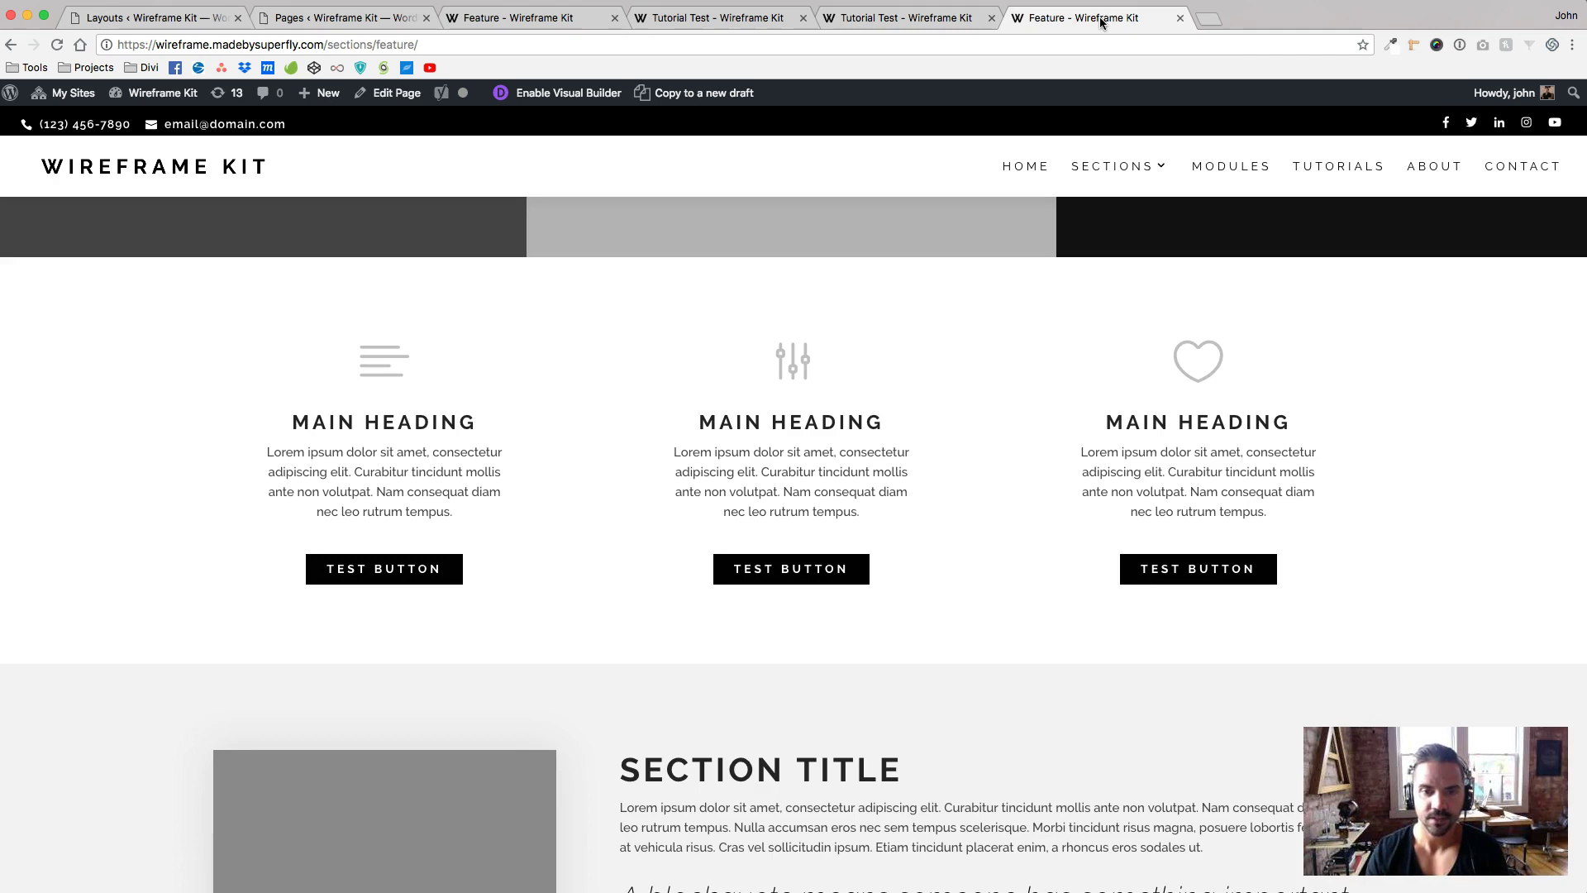
{"action": "left_click", "coordinate": [1182, 18]}
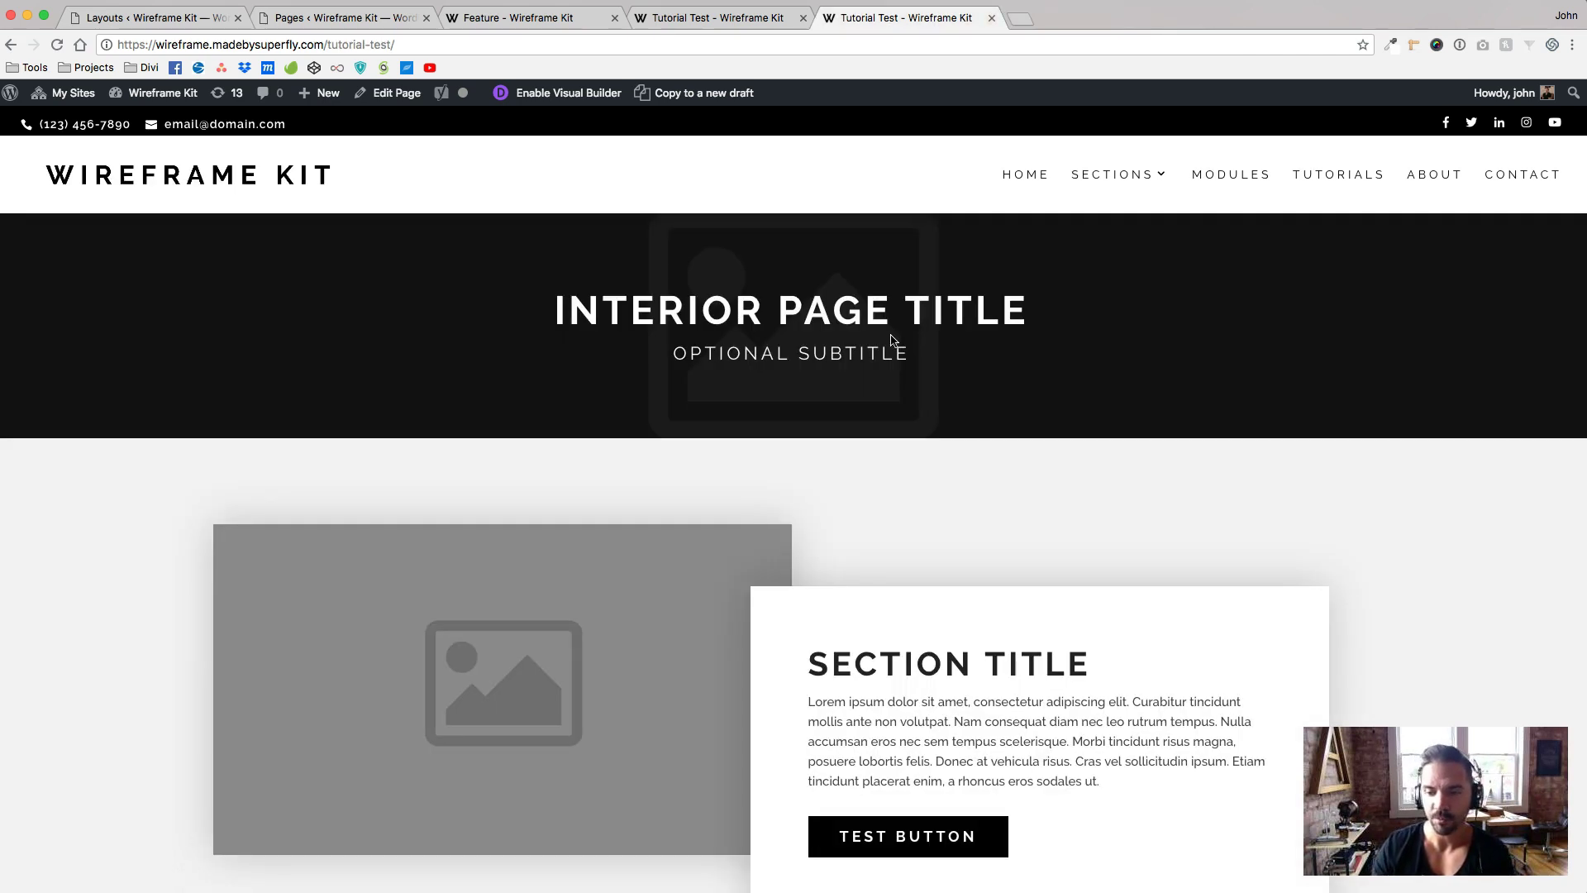
{"action": "mouse_move", "coordinate": [1127, 188]}
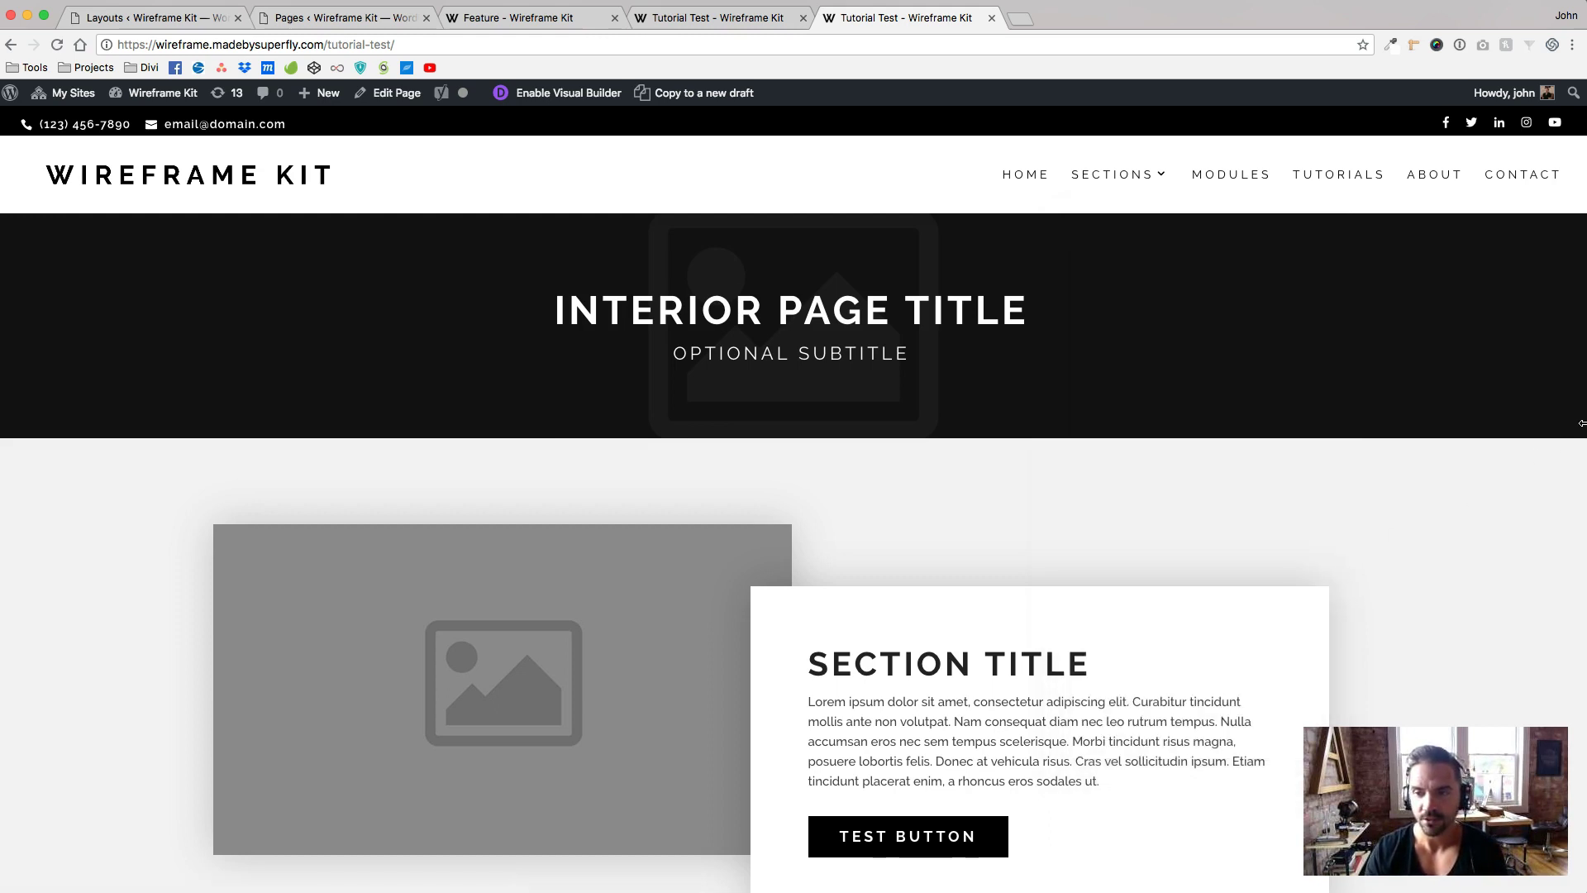
Narrow the browser window to roughly tablet width and check how the feature and blurb sections stack.
{"action": "left_click_drag", "start_coordinate": [1565, 422], "coordinate": [670, 428]}
{"action": "scroll", "coordinate": [458, 568], "scroll_direction": "down", "scroll_amount": 15}
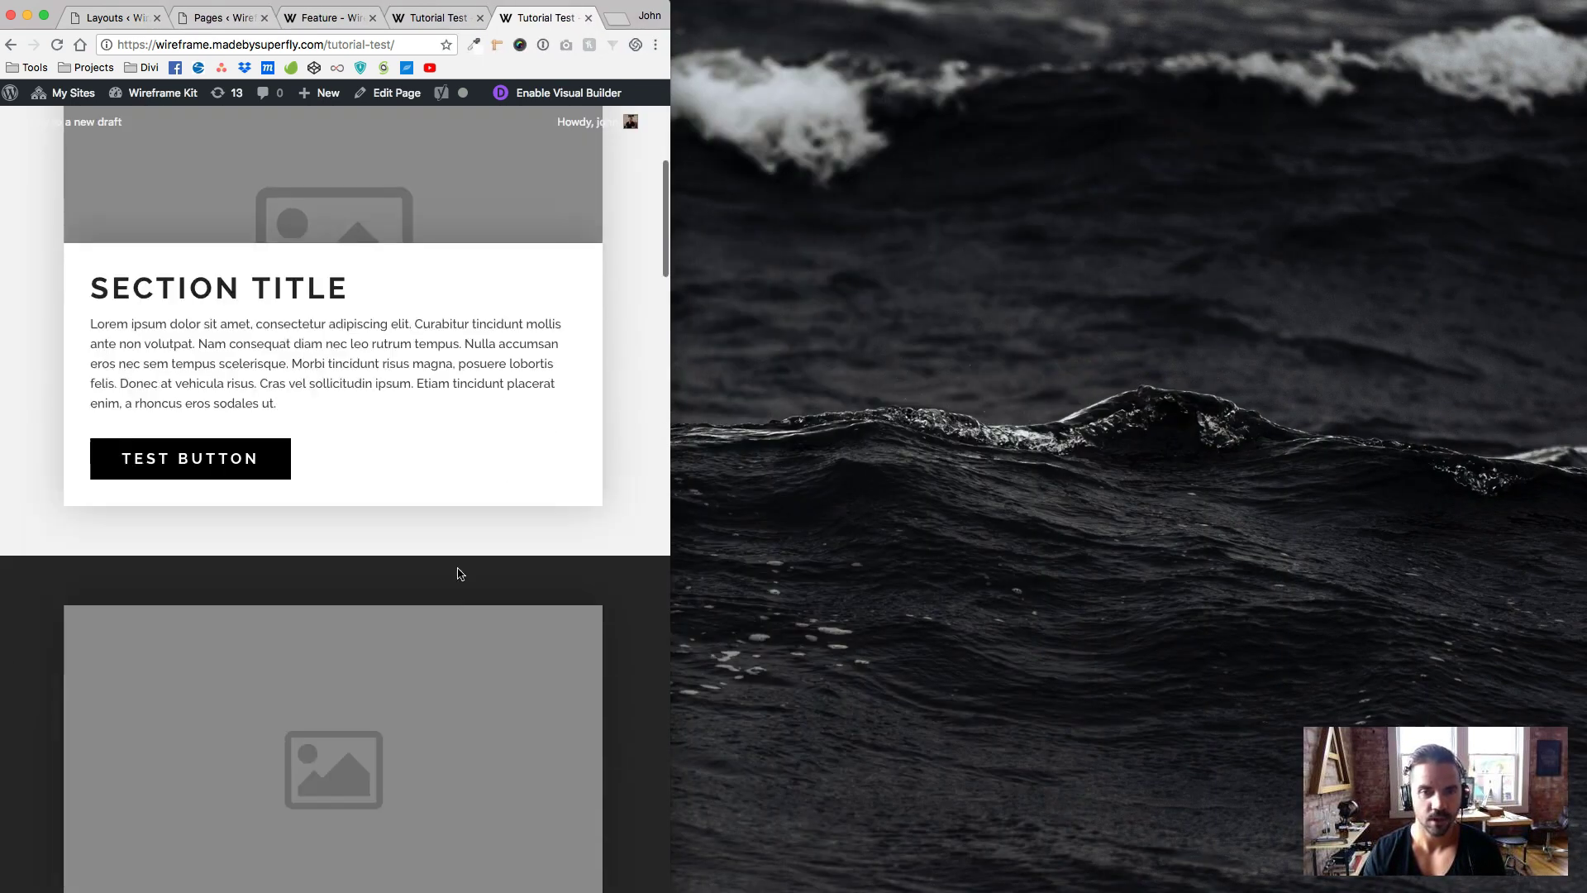
{"action": "scroll", "coordinate": [458, 567], "scroll_direction": "down", "scroll_amount": 5}
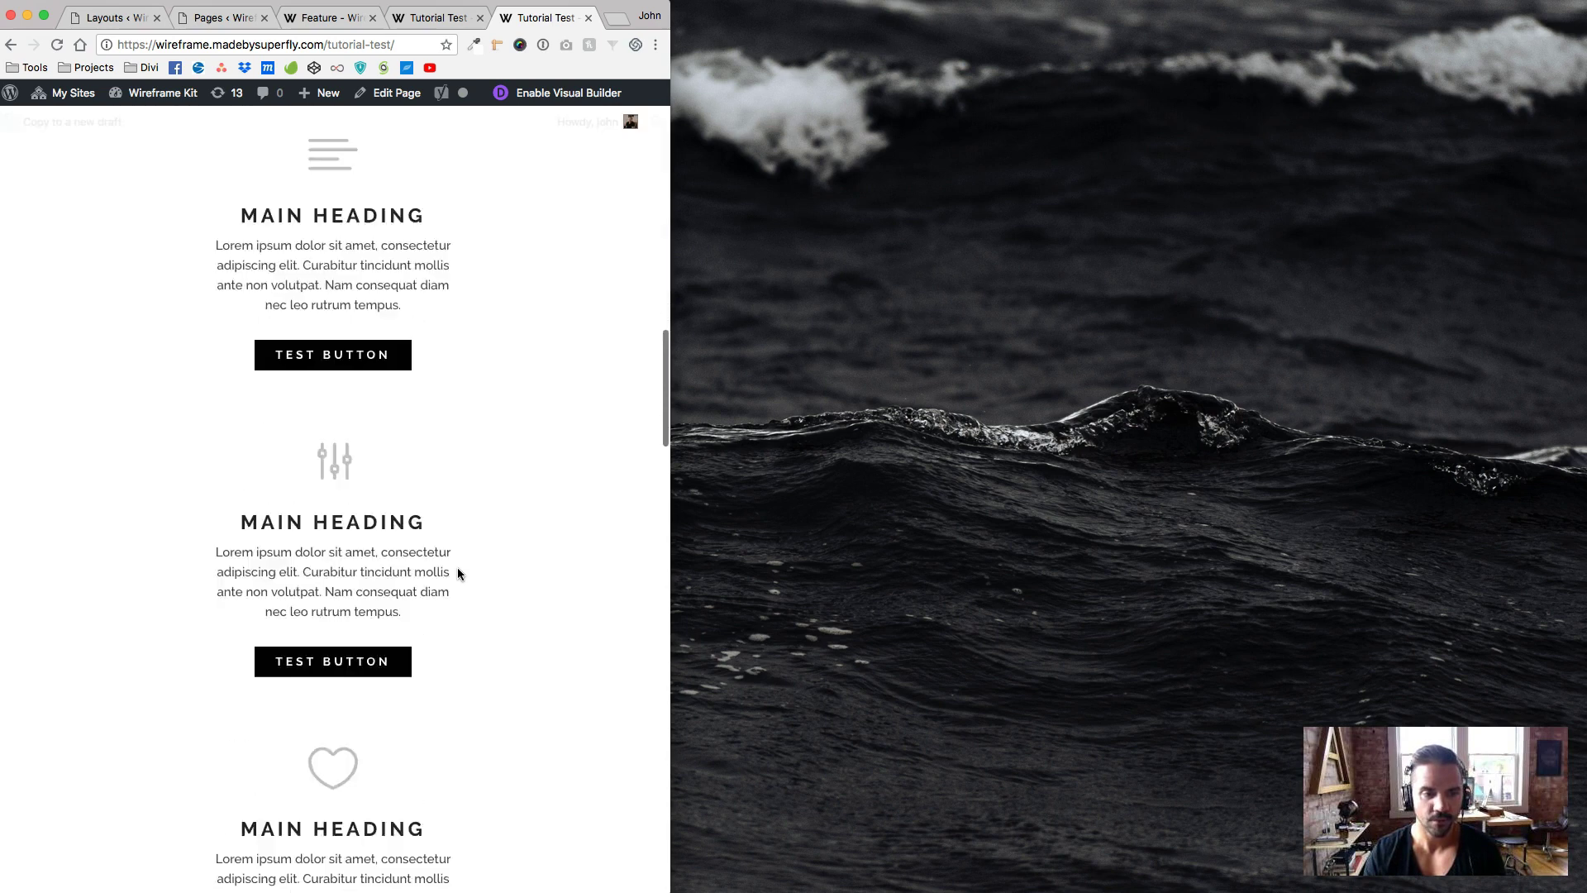
Narrow the browser window to phone width, check the page's mobile layout up to the hero, and restore the full window width.
{"action": "left_click_drag", "start_coordinate": [669, 309], "coordinate": [228, 310]}
{"action": "scroll", "coordinate": [229, 310], "scroll_direction": "up", "scroll_amount": 15}
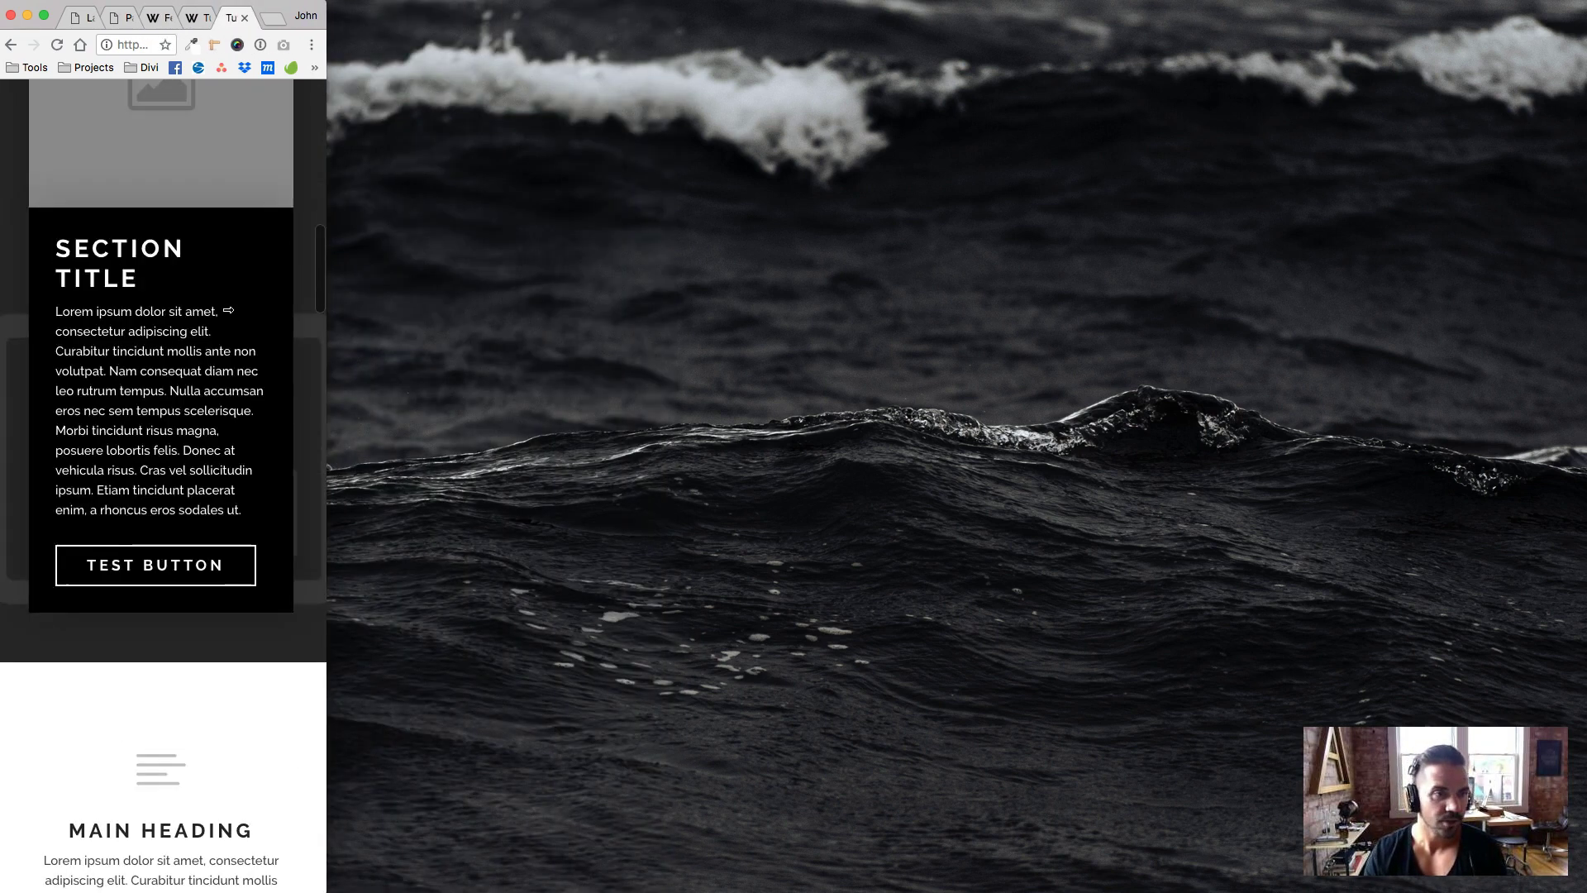
{"action": "scroll", "coordinate": [272, 370], "scroll_direction": "up", "scroll_amount": 10}
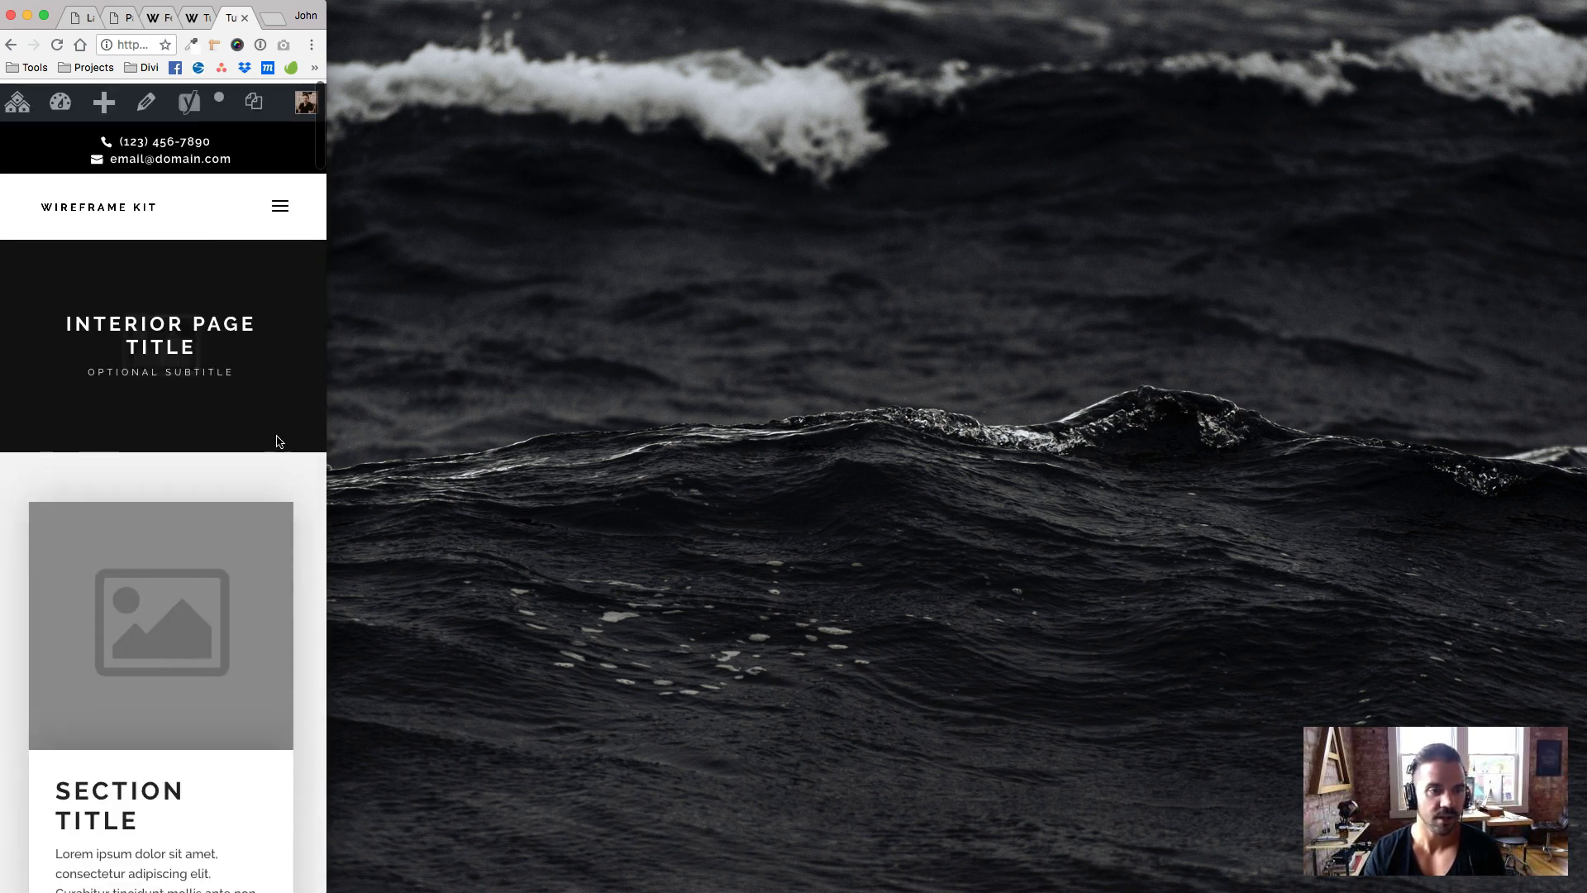
{"action": "left_click_drag", "start_coordinate": [328, 533], "coordinate": [1584, 584]}
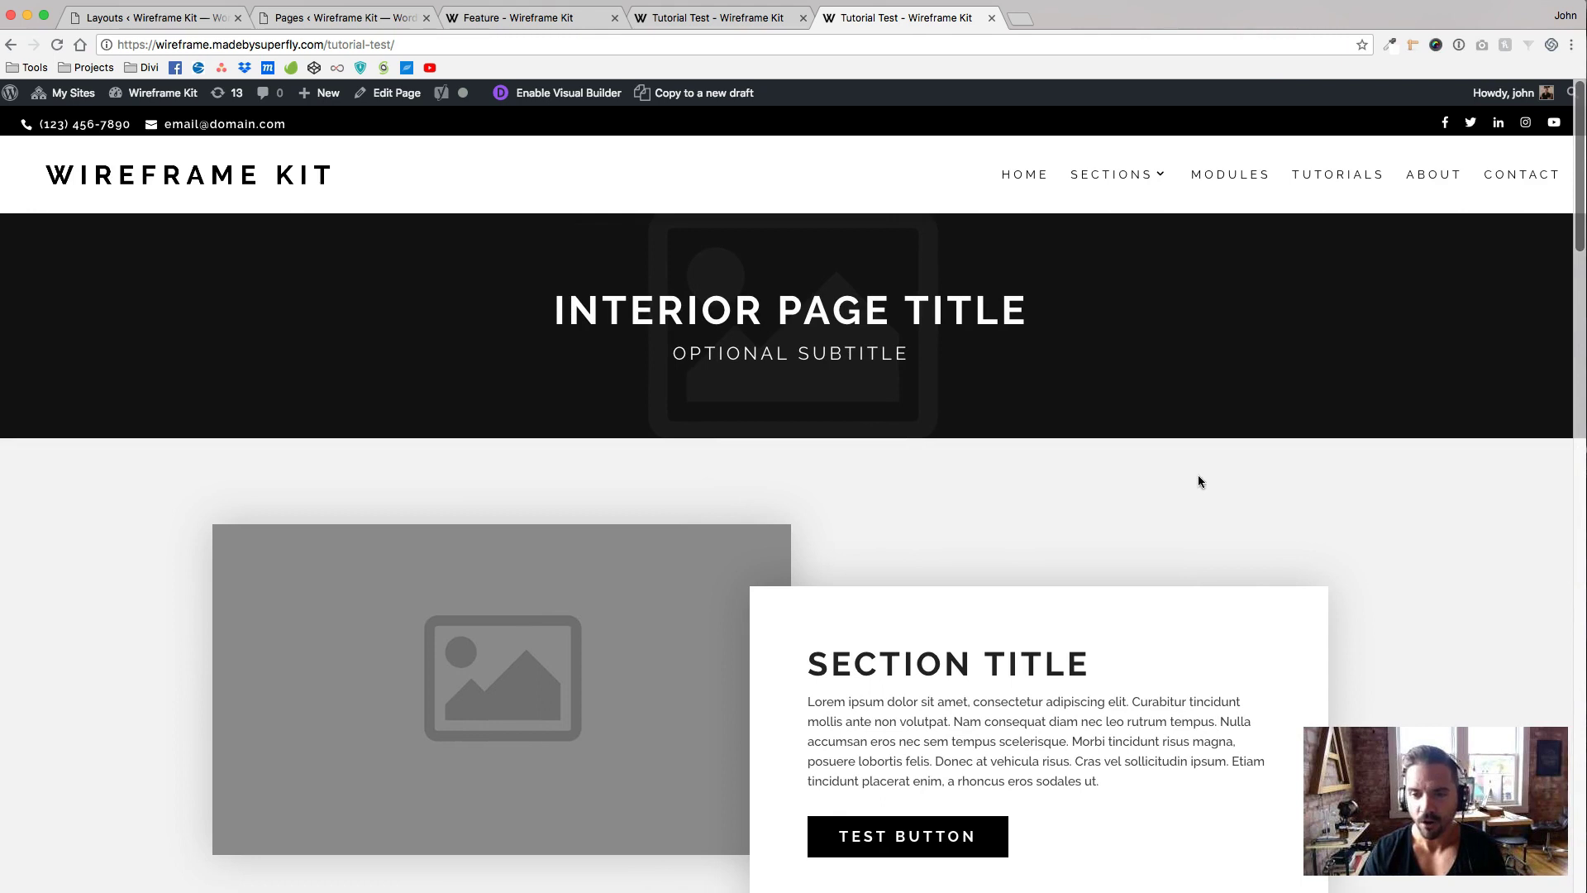